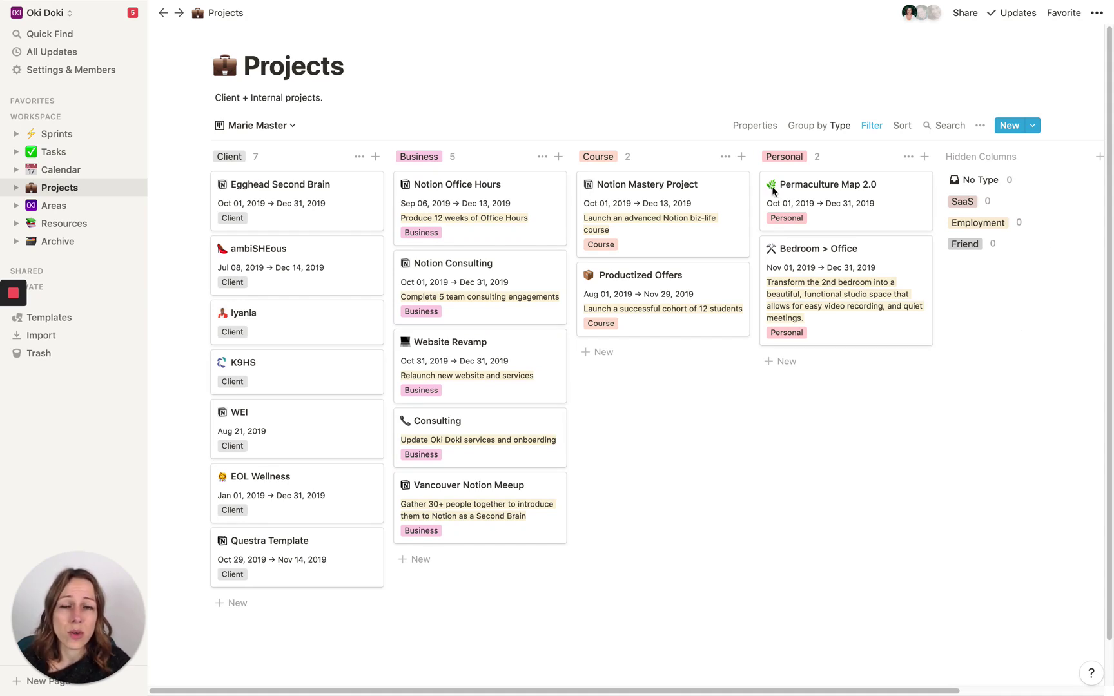
# Open the Areas page and look through its Business and Personal galleries.
pyautogui.click(54, 207)
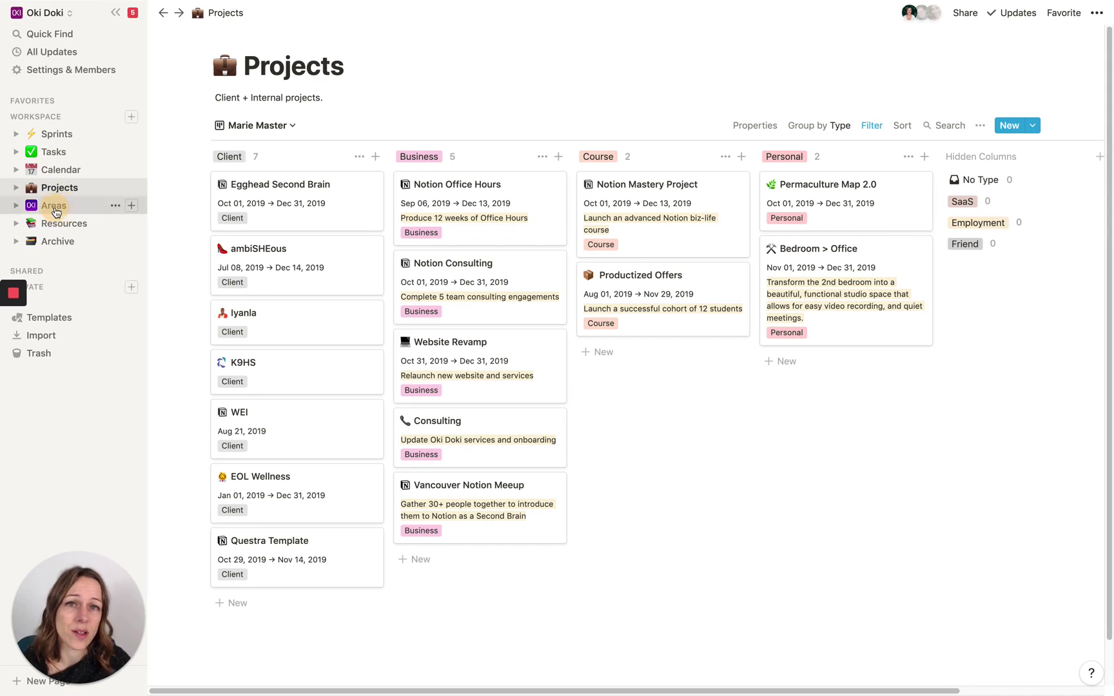
pyautogui.scroll(-1, 521, 366)
pyautogui.scroll(-3, 520, 365)
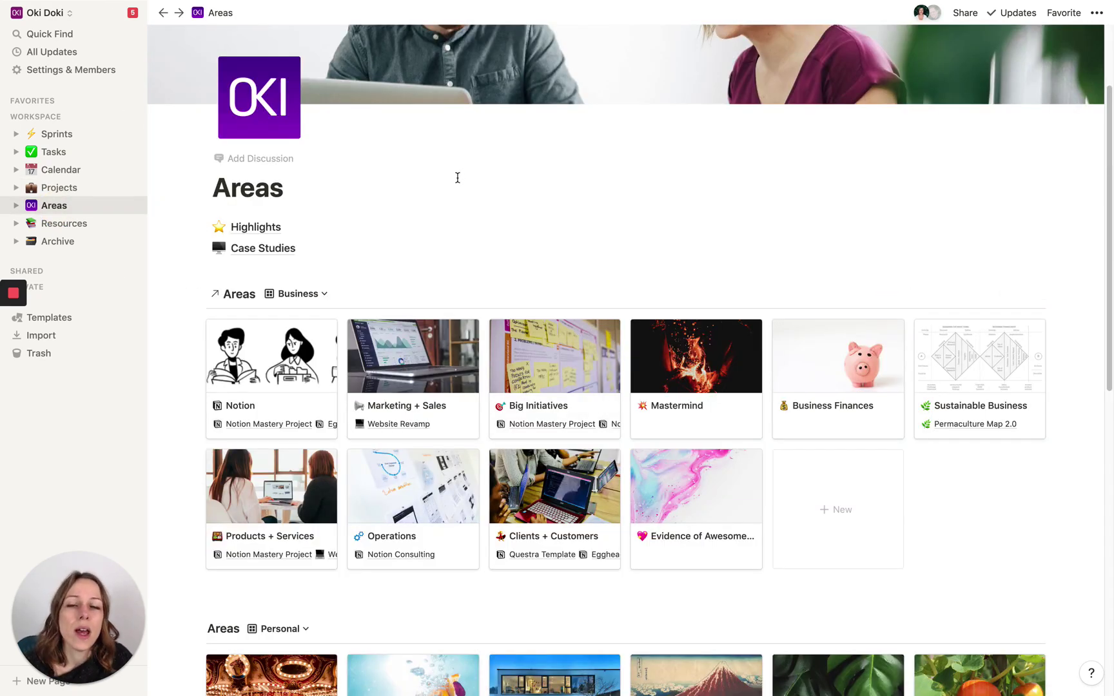
pyautogui.scroll(-1, 464, 234)
pyautogui.scroll(-2, 465, 235)
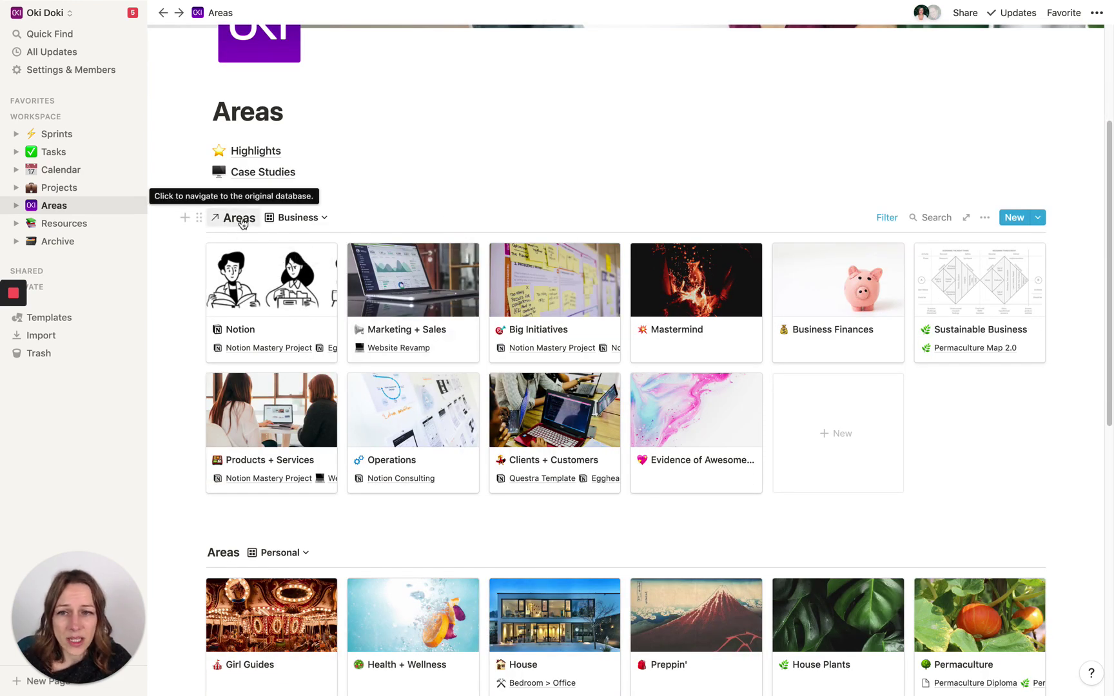
pyautogui.scroll(-4, 267, 420)
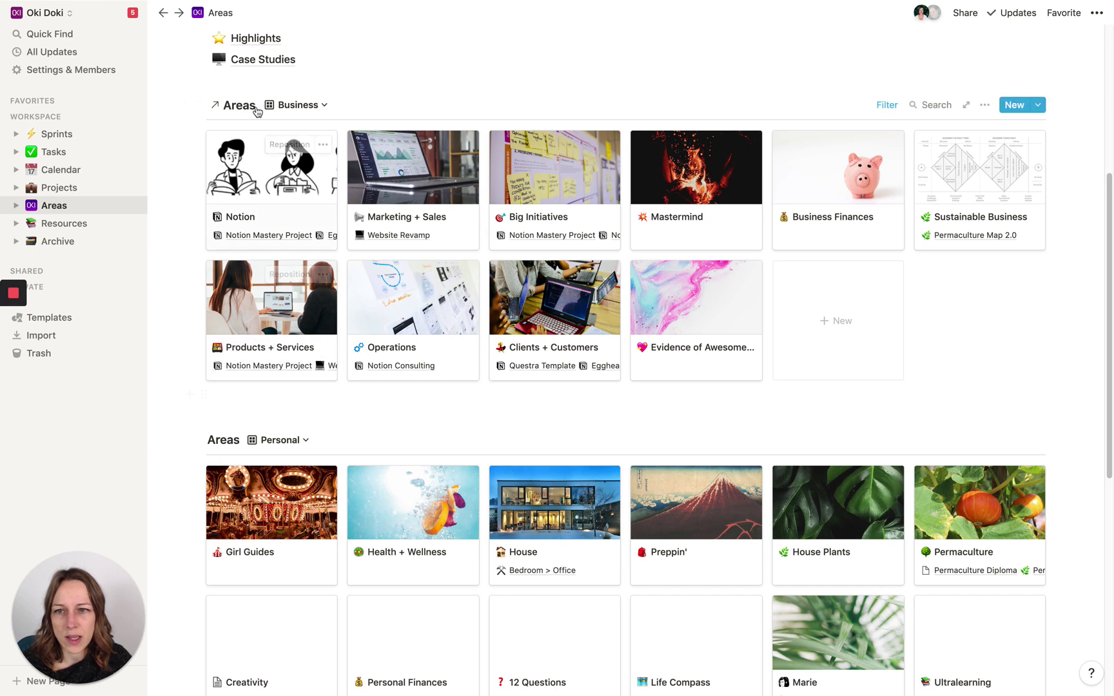
pyautogui.click(892, 107)
pyautogui.click(559, 99)
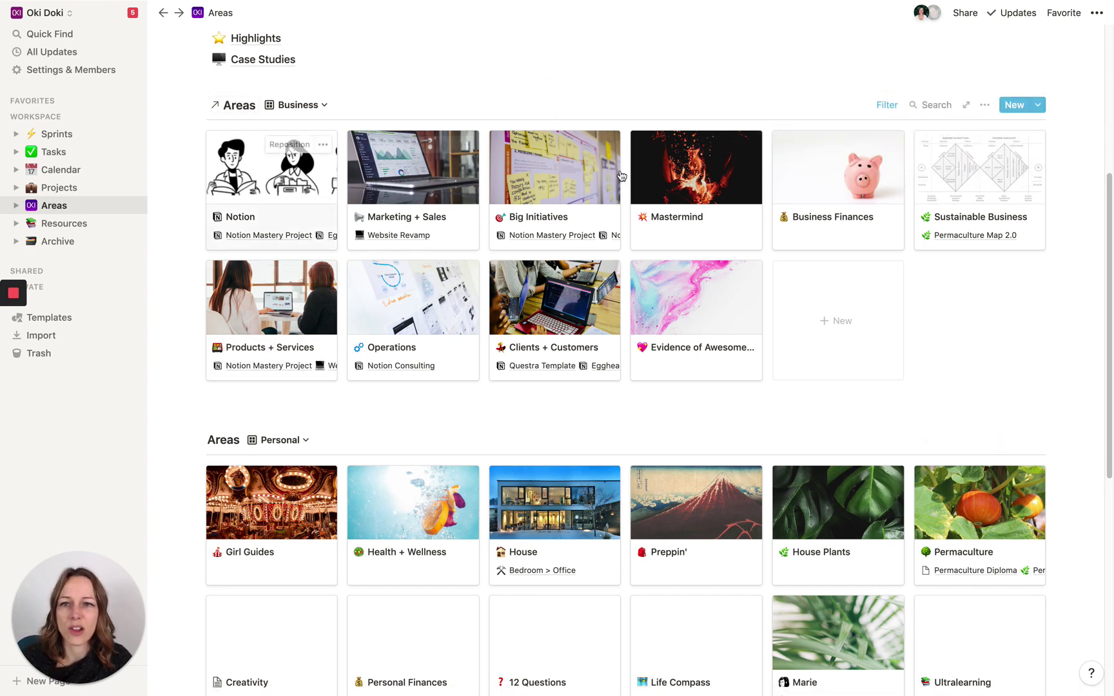
pyautogui.scroll(-5, 431, 288)
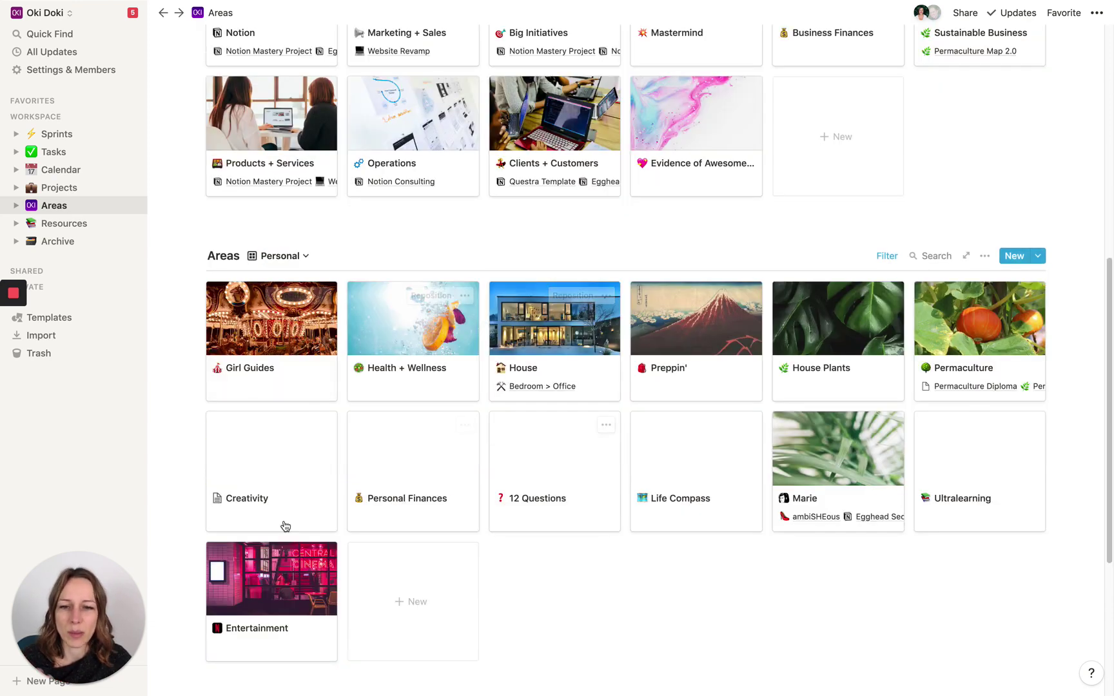
pyautogui.scroll(3, 588, 548)
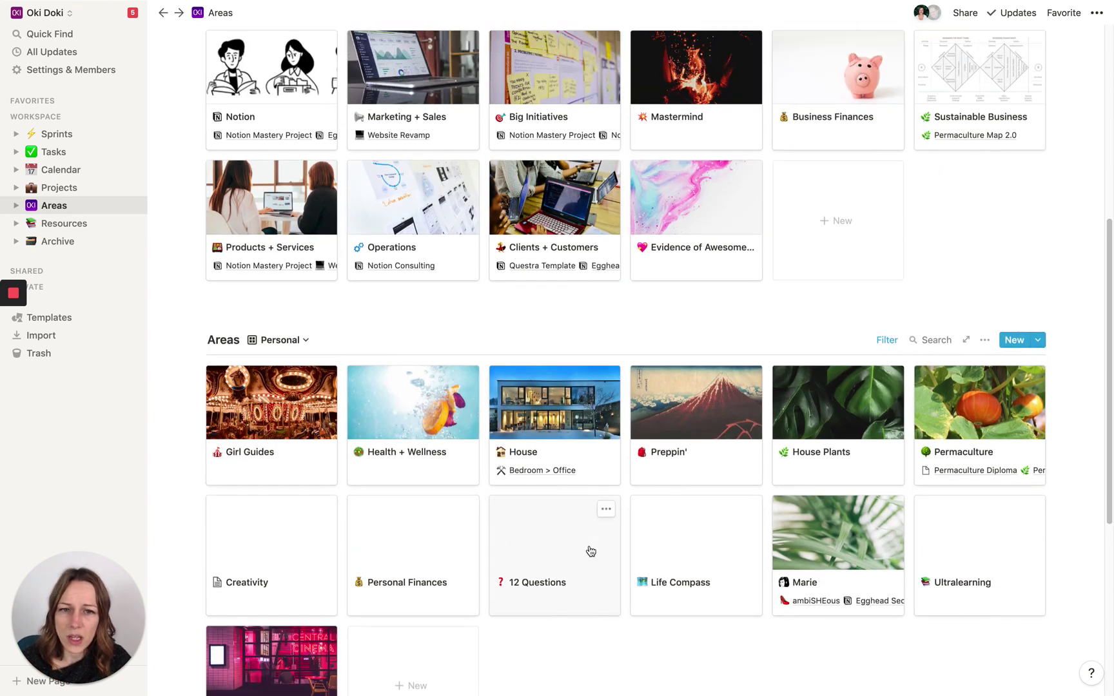
pyautogui.scroll(3, 1025, 284)
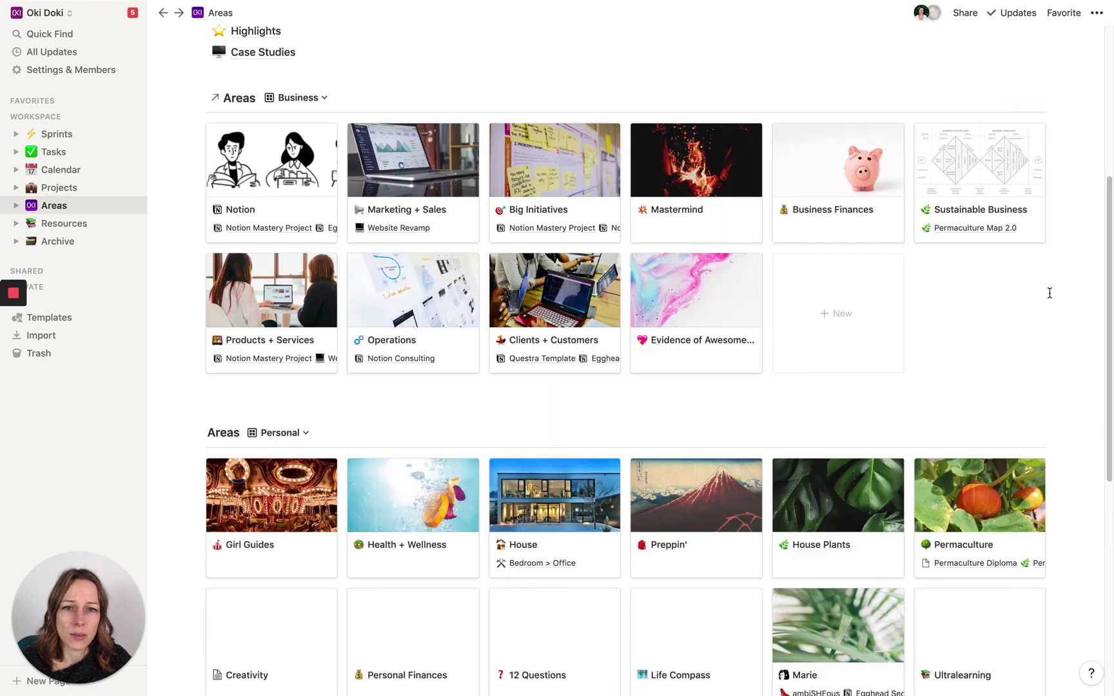
pyautogui.scroll(-1, 992, 417)
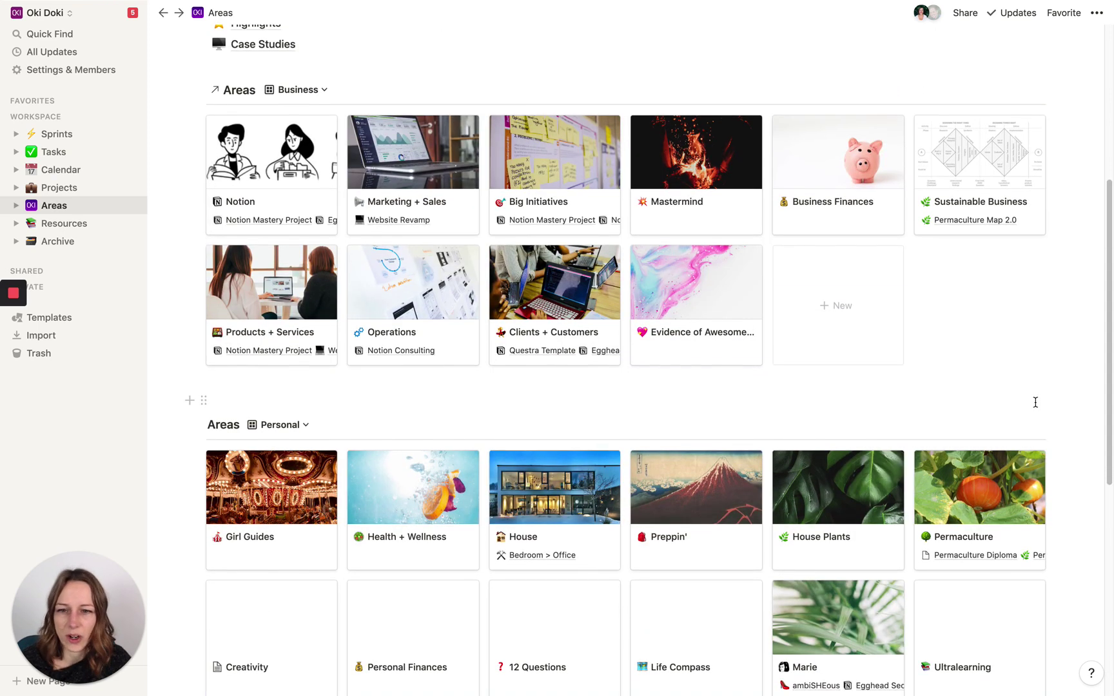
pyautogui.scroll(-1, 1033, 403)
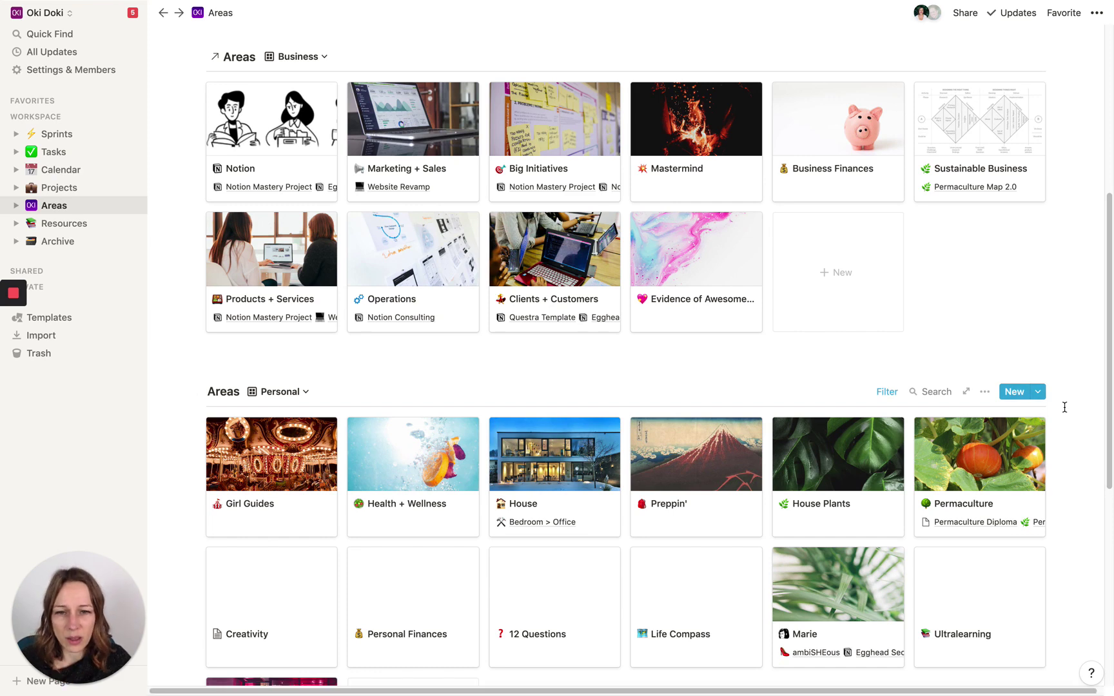
# Add the text line "Health and Wellness" below the People toggle at the end of the Areas page, with an empty line between them.
pyautogui.scroll(-5, 1063, 408)
pyautogui.scroll(-3, 1063, 407)
pyautogui.click(310, 569)
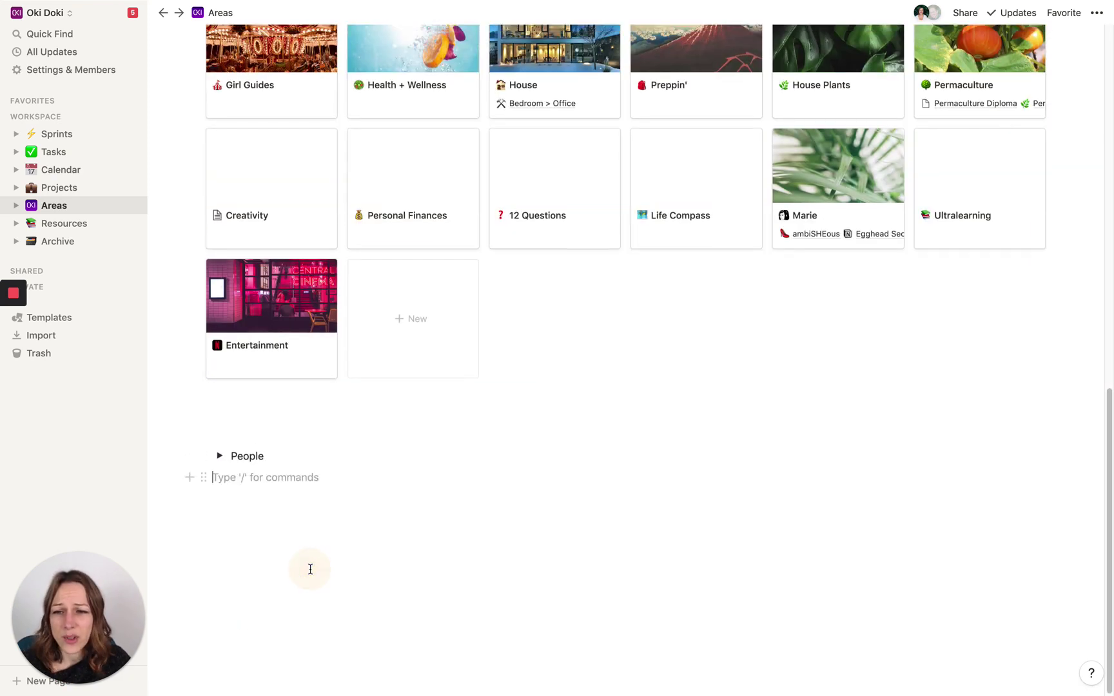
pyautogui.press('Return')
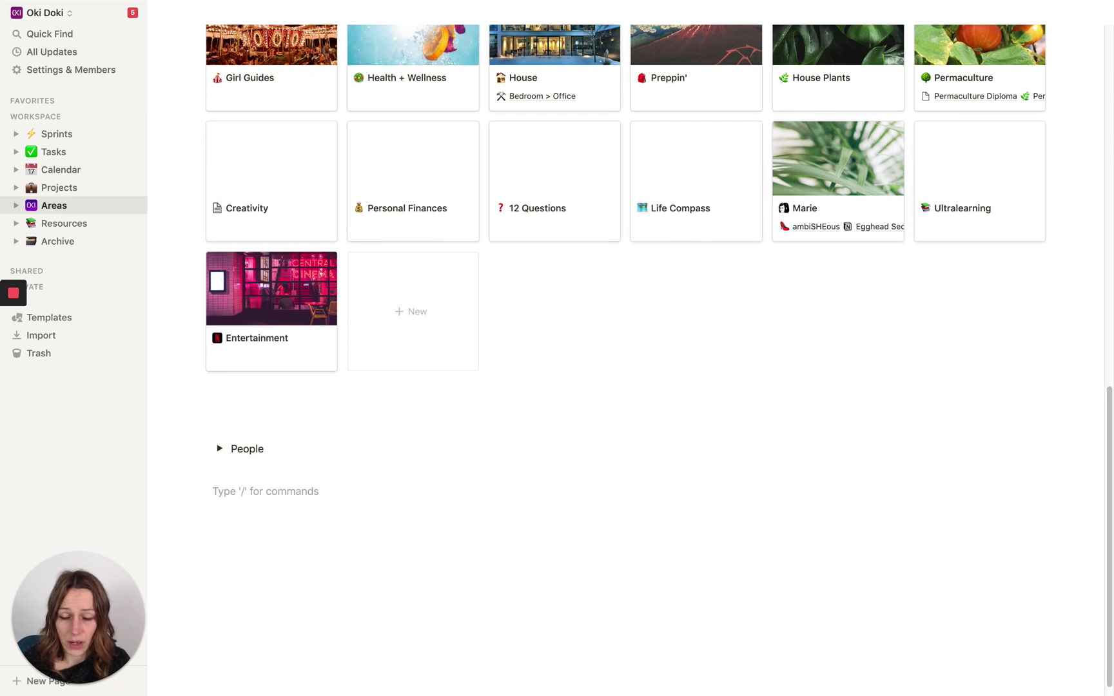
pyautogui.write('Health an')
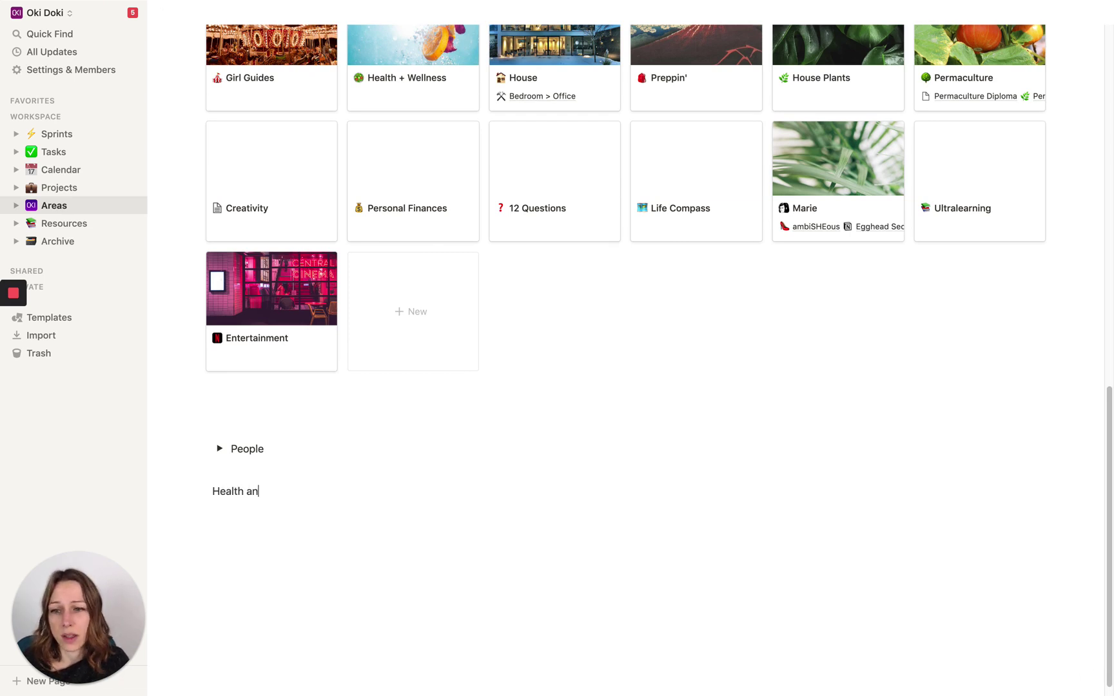
pyautogui.write('d Wellnesss')
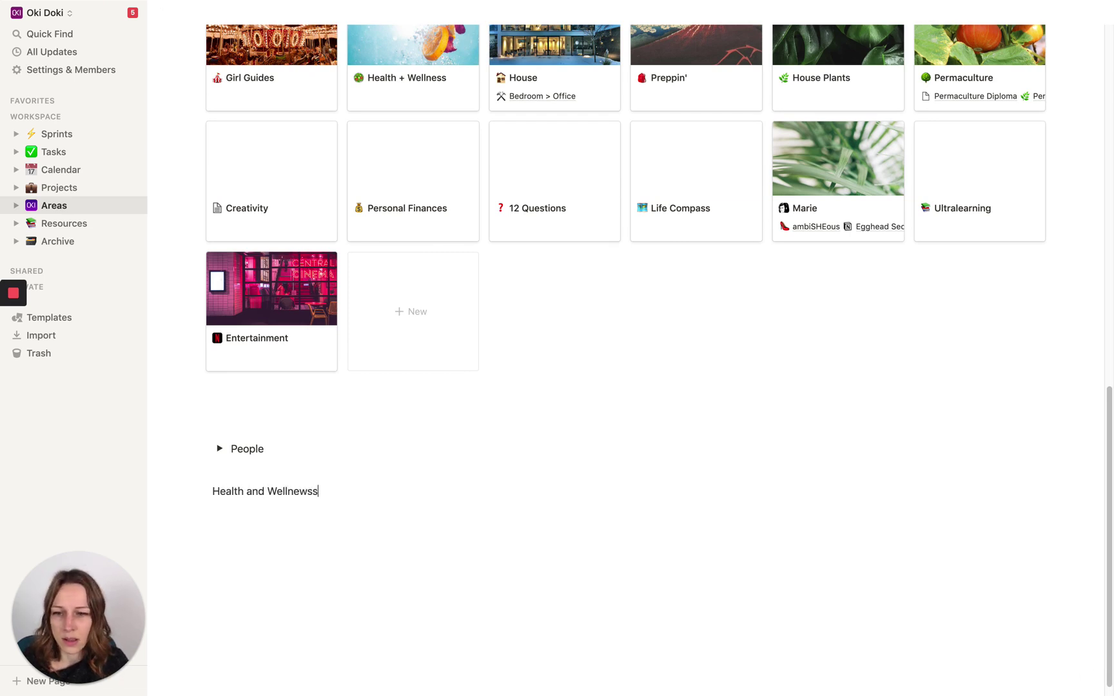
pyautogui.press('BackSpace')
pyautogui.press('BackSpace')
pyautogui.press('BackSpace')
pyautogui.write('ss')
pyautogui.press('Return')
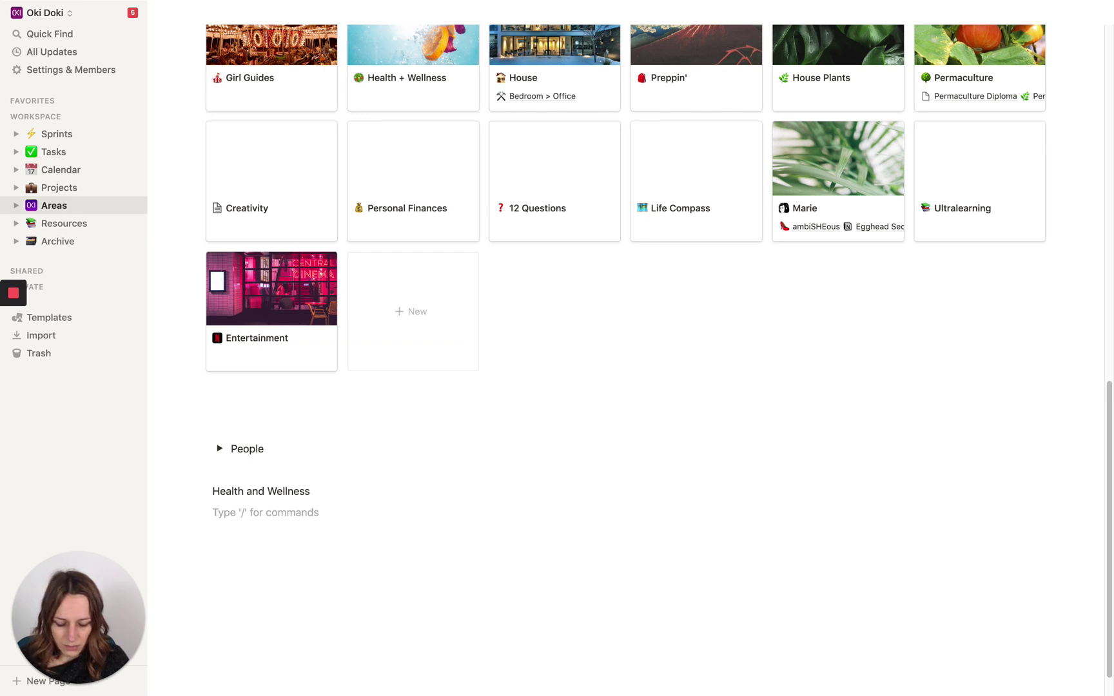
# Add the lines "Hobbies", "Finances", "Creative" and "Learning" beneath "Health and Wellness".
pyautogui.write('Hobbies')
pyautogui.press('Return')
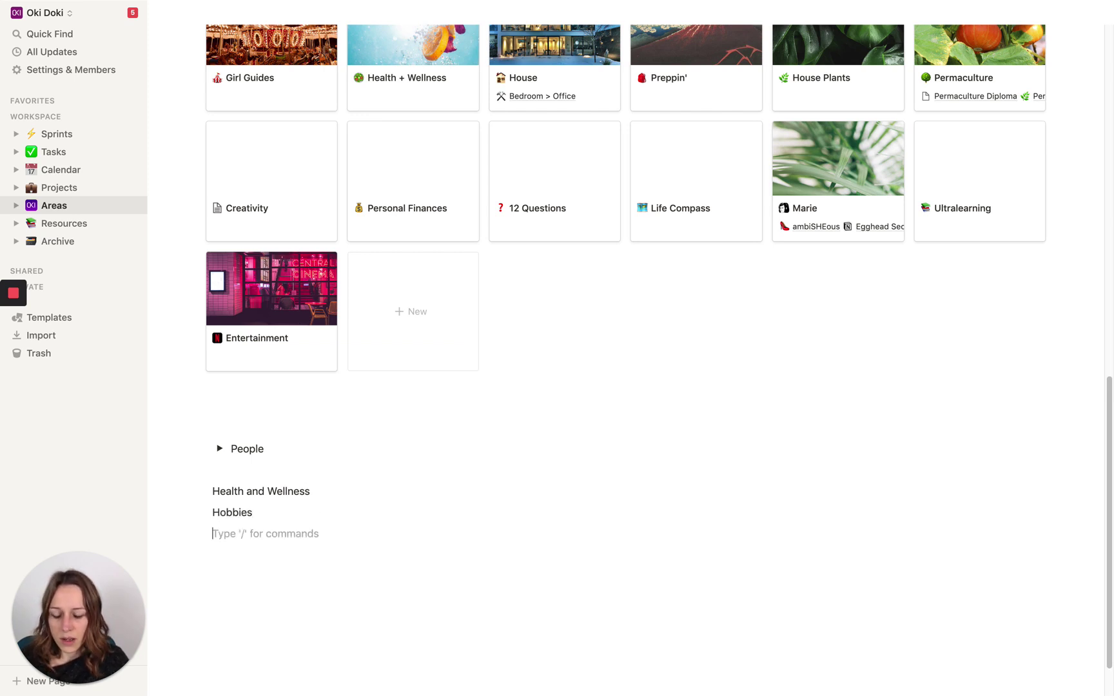
pyautogui.write('Finances')
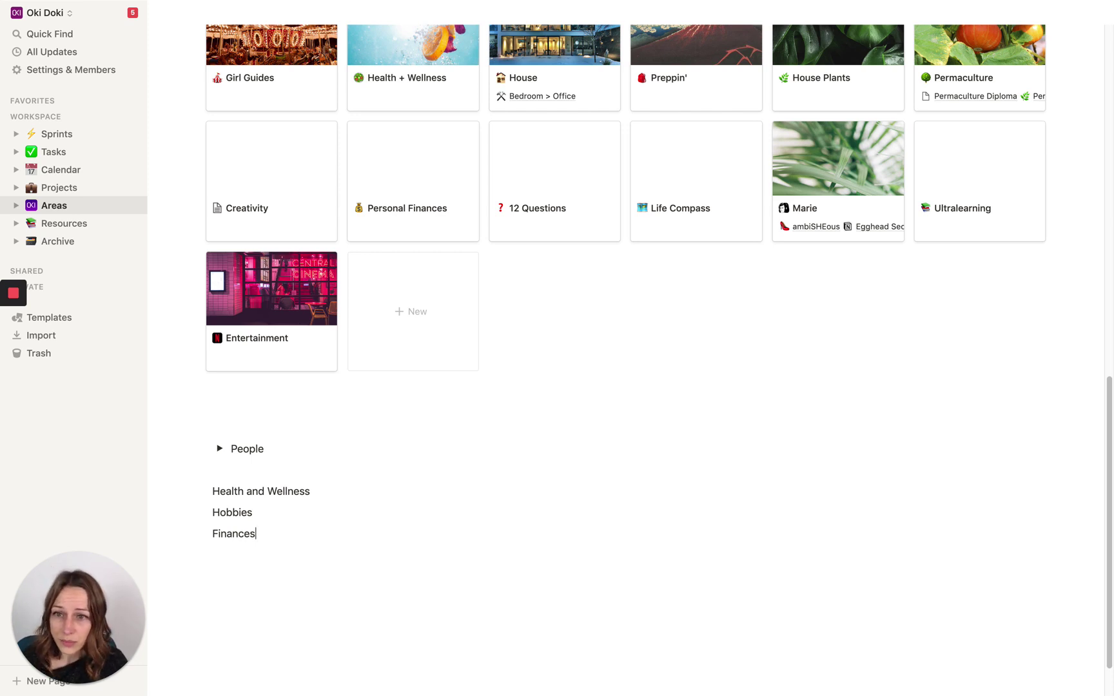
pyautogui.press('Return')
pyautogui.write('Creative')
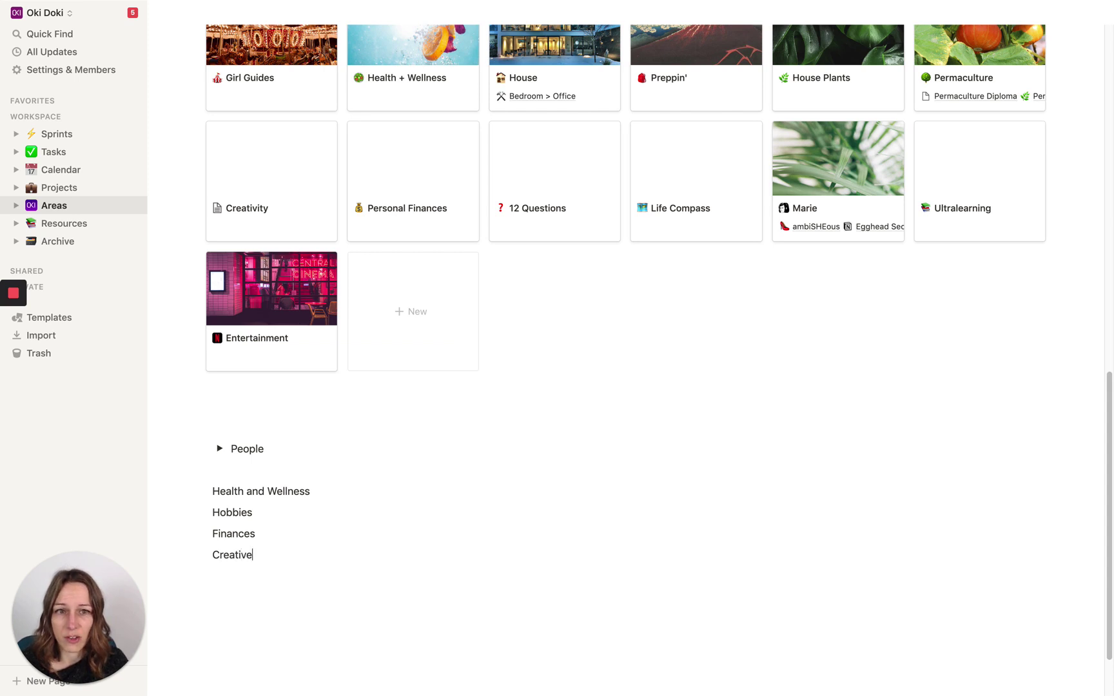
pyautogui.press('Return')
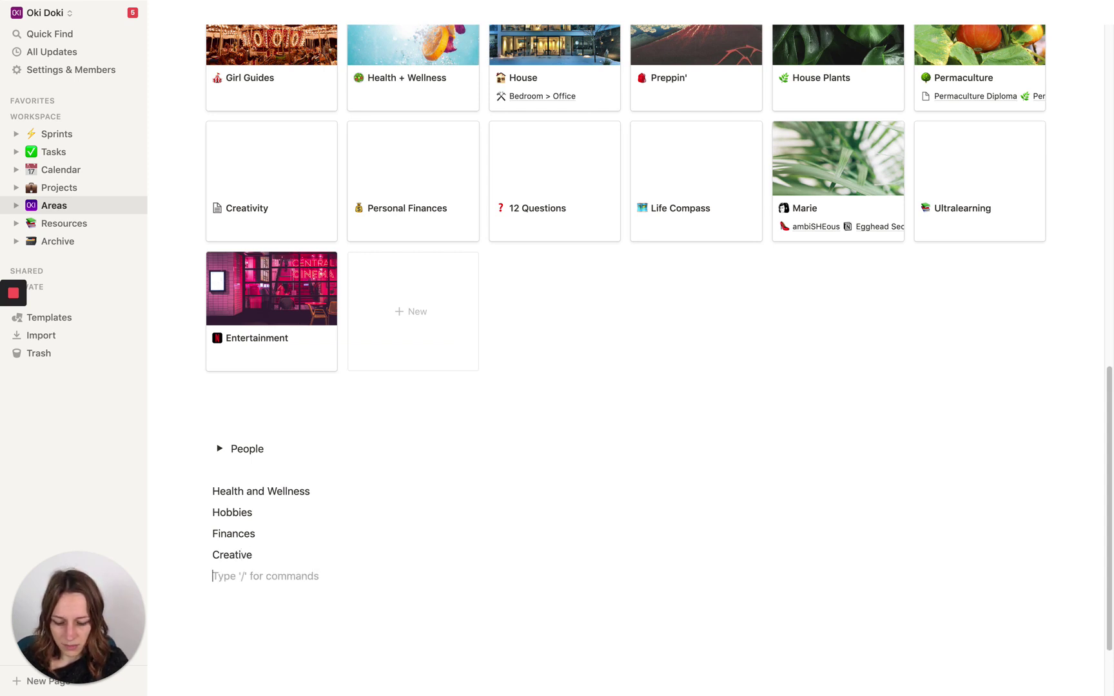
pyautogui.write('Learning')
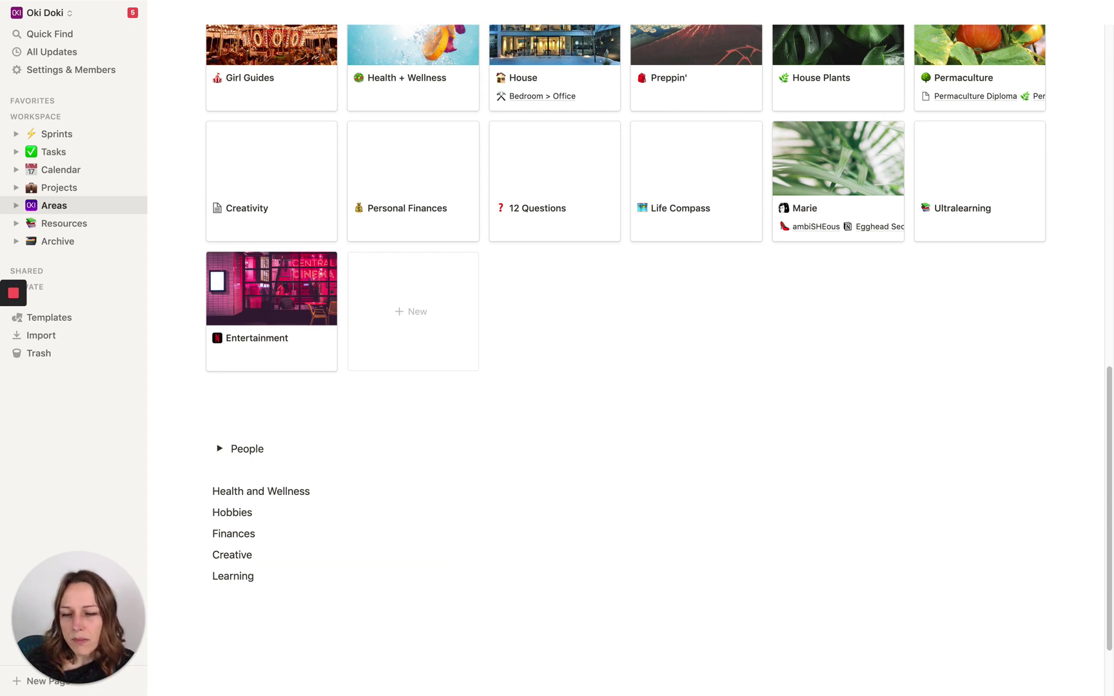
# Add the line "Relationship" beneath "Learning" at the end of the list of areas.
pyautogui.click(213, 554)
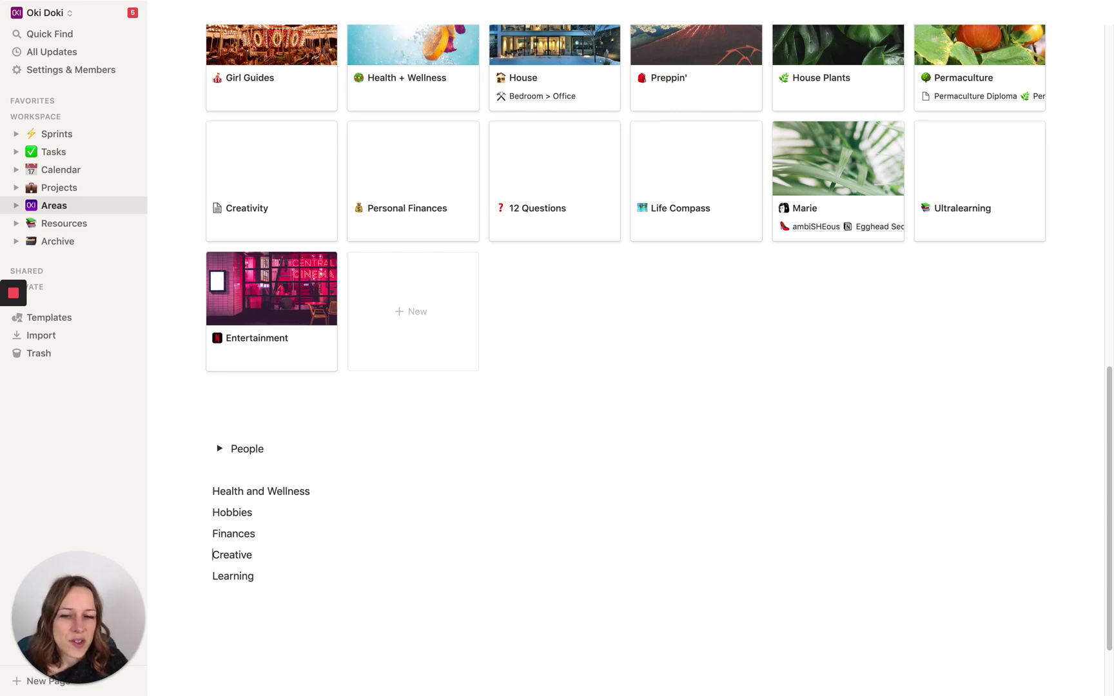
pyautogui.press('Left')
pyautogui.press('Down')
pyautogui.press('Down')
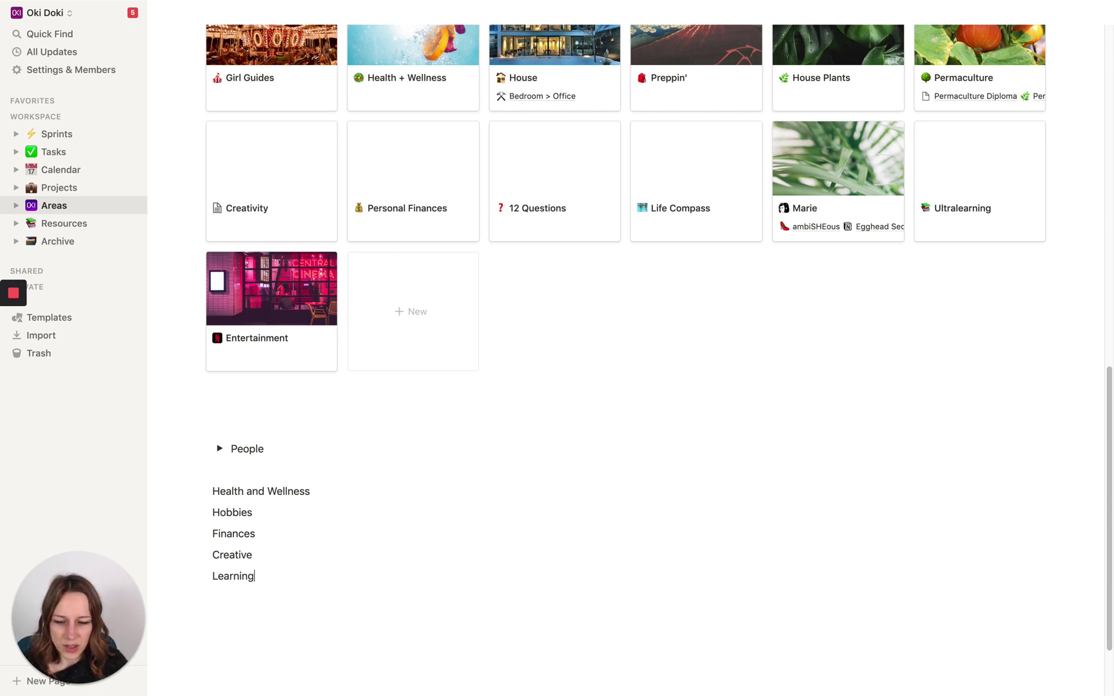
pyautogui.press('Return')
pyautogui.write('Relations')
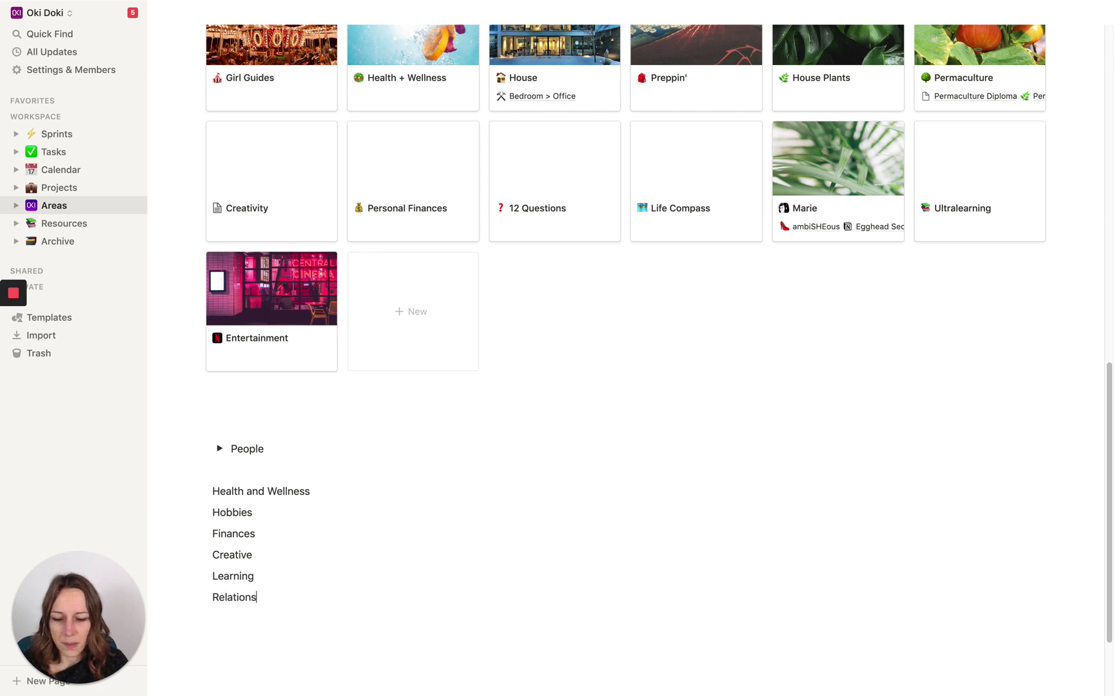
pyautogui.write('hip')
pyautogui.press('Up')
pyautogui.press('Up')
pyautogui.press('Up')
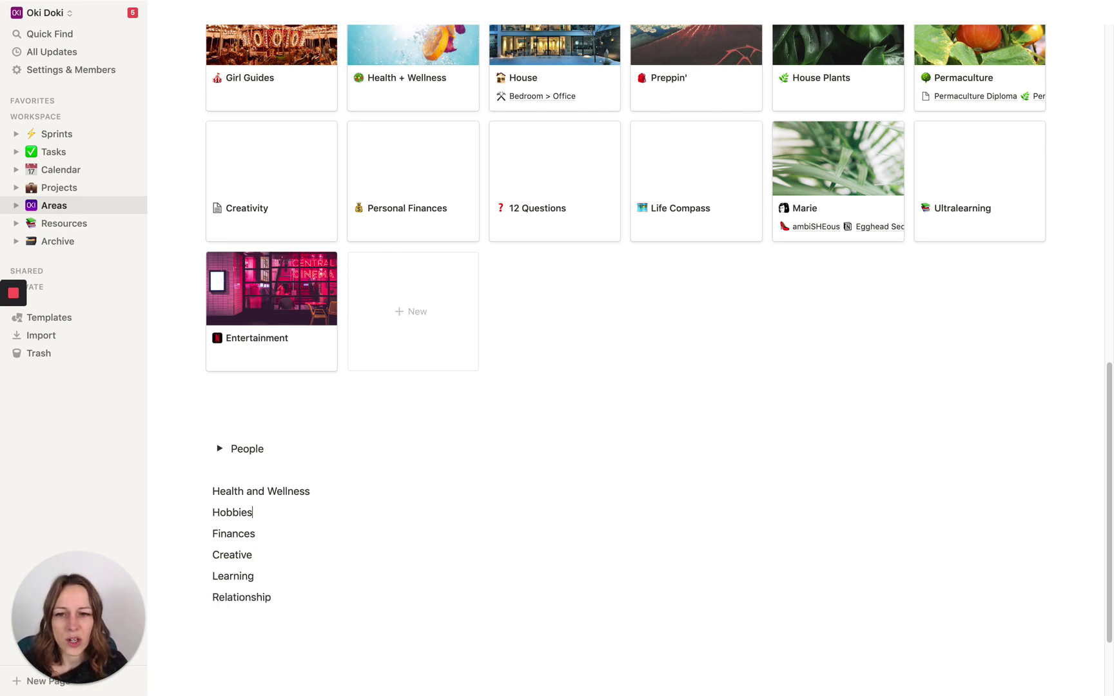
pyautogui.press('Up')
pyautogui.press('End')
pyautogui.press('Return')
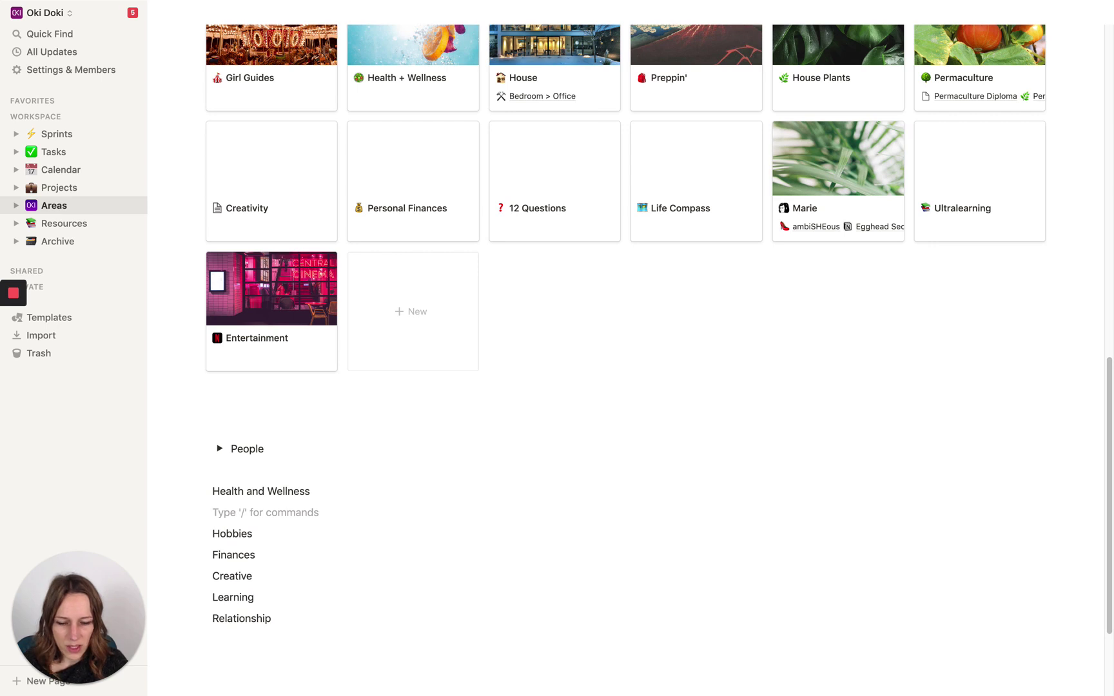
pyautogui.press('Return')
pyautogui.press('Up')
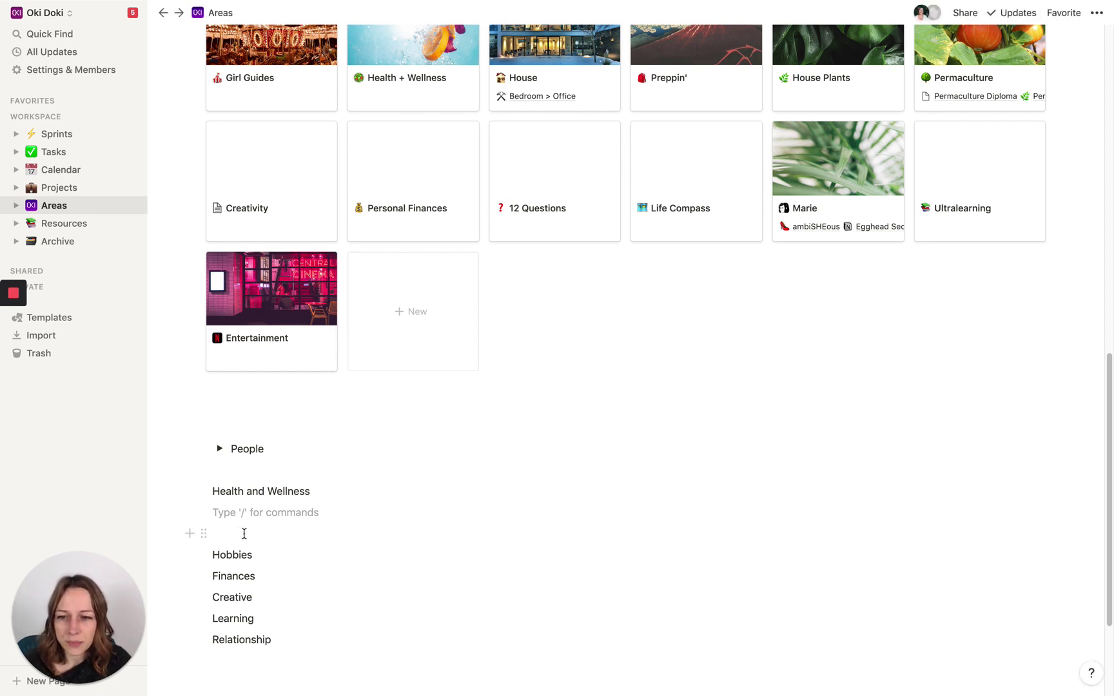
pyautogui.press('BackSpace')
pyautogui.press('Down')
pyautogui.press('BackSpace')
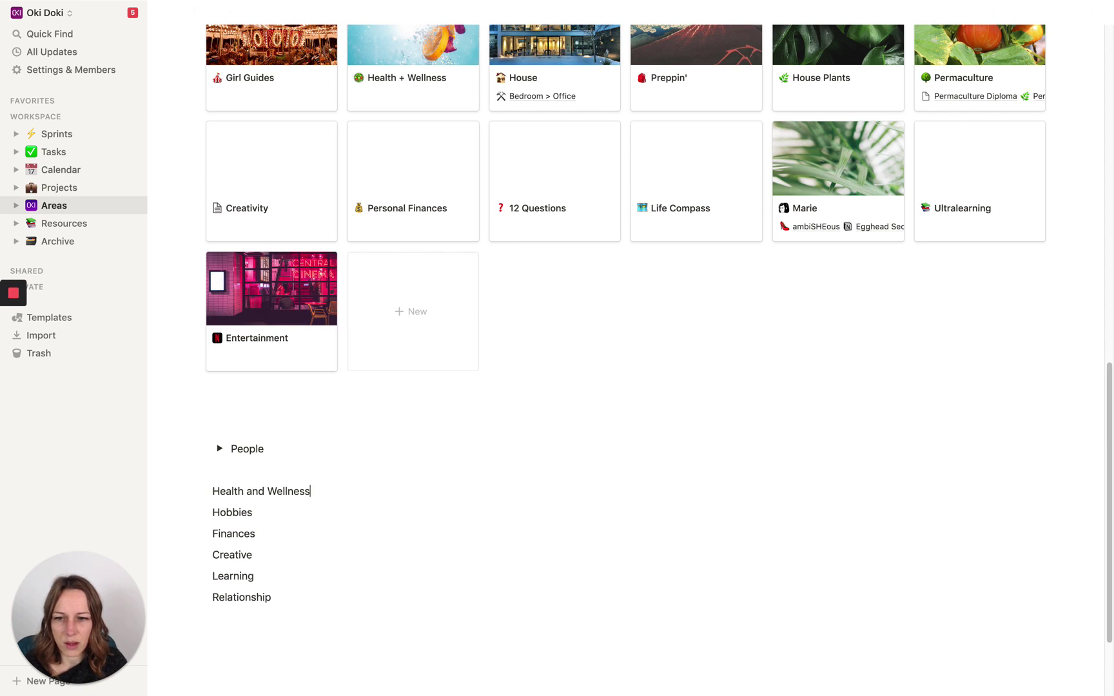
# Add the line "Projects" below "Relationship", separated from the list of areas by one empty line.
pyautogui.press('Down')
pyautogui.press('Down')
pyautogui.press('Down')
pyautogui.press('Down')
pyautogui.press('Down')
pyautogui.press('Return')
pyautogui.press('Return')
pyautogui.write('P')
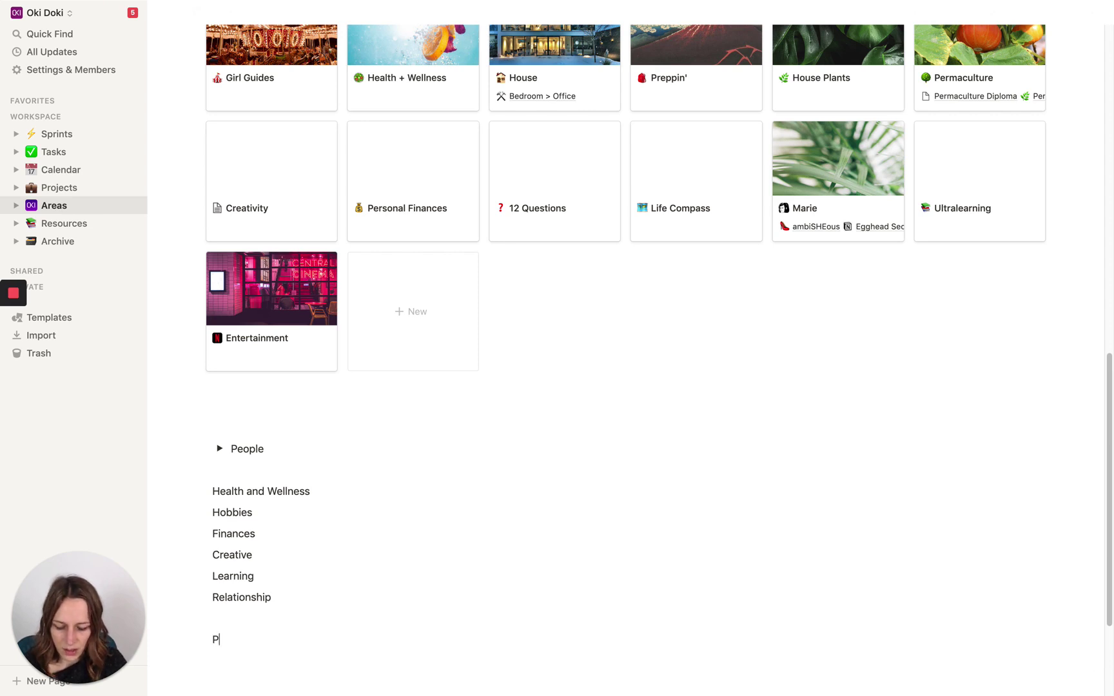
pyautogui.write('ro')
pyautogui.press('BackSpace')
pyautogui.write('ro')
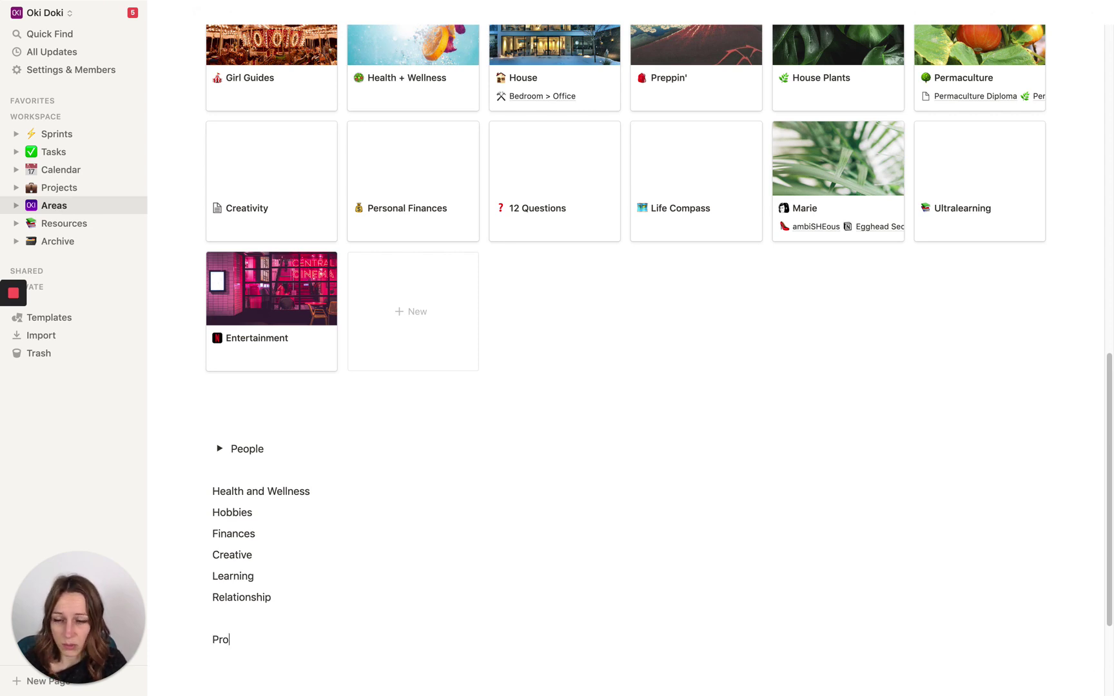
pyautogui.write('jects')
# Add the line "Resources" below "Projects", leaving two empty lines between them.
pyautogui.press('Return')
pyautogui.write('-')
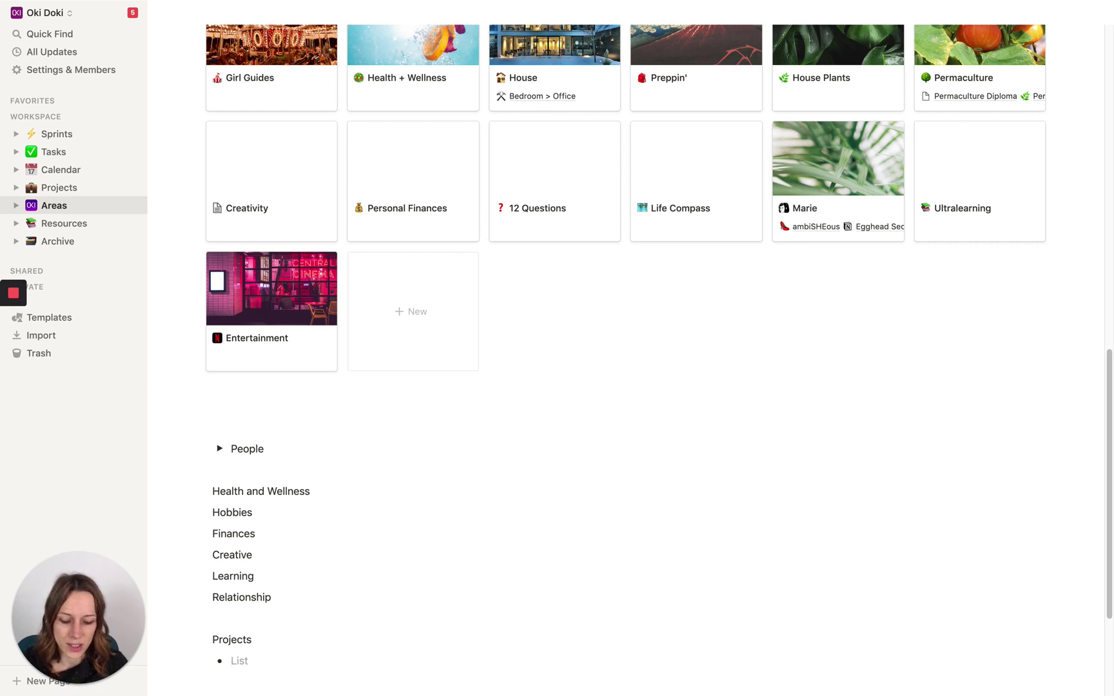
pyautogui.press('Return')
pyautogui.press('Return')
pyautogui.write('Resources')
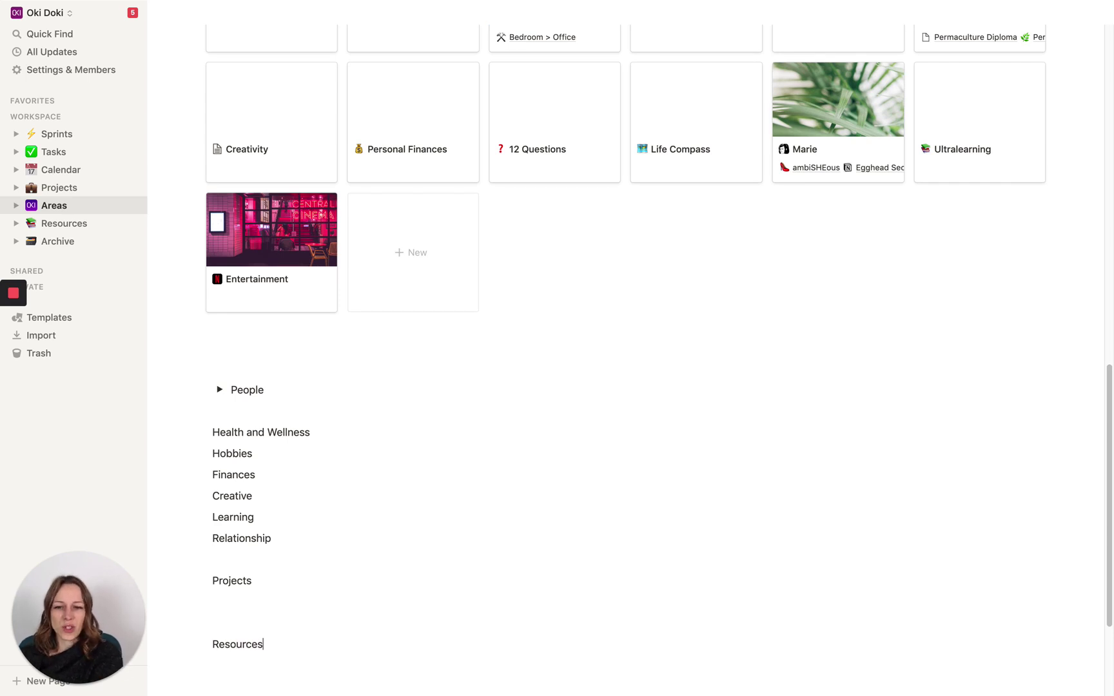
# Start a bulleted list beneath "Projects" with the items "Client A" and "Client B".
pyautogui.click(212, 623)
pyautogui.click(213, 602)
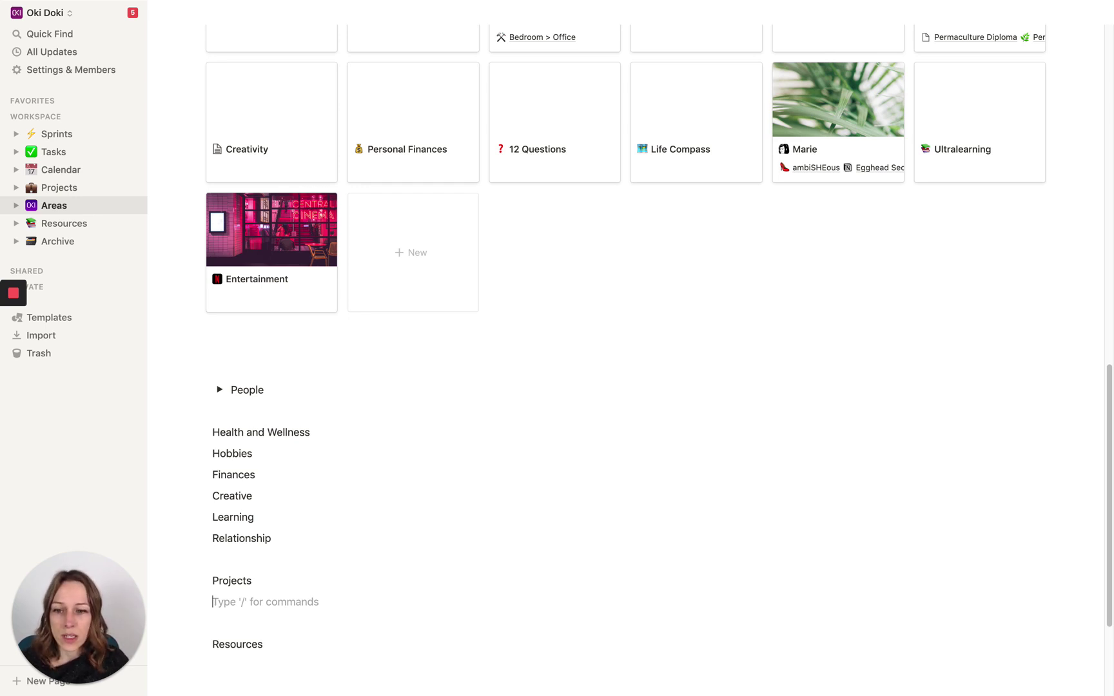
pyautogui.write('- Clients')
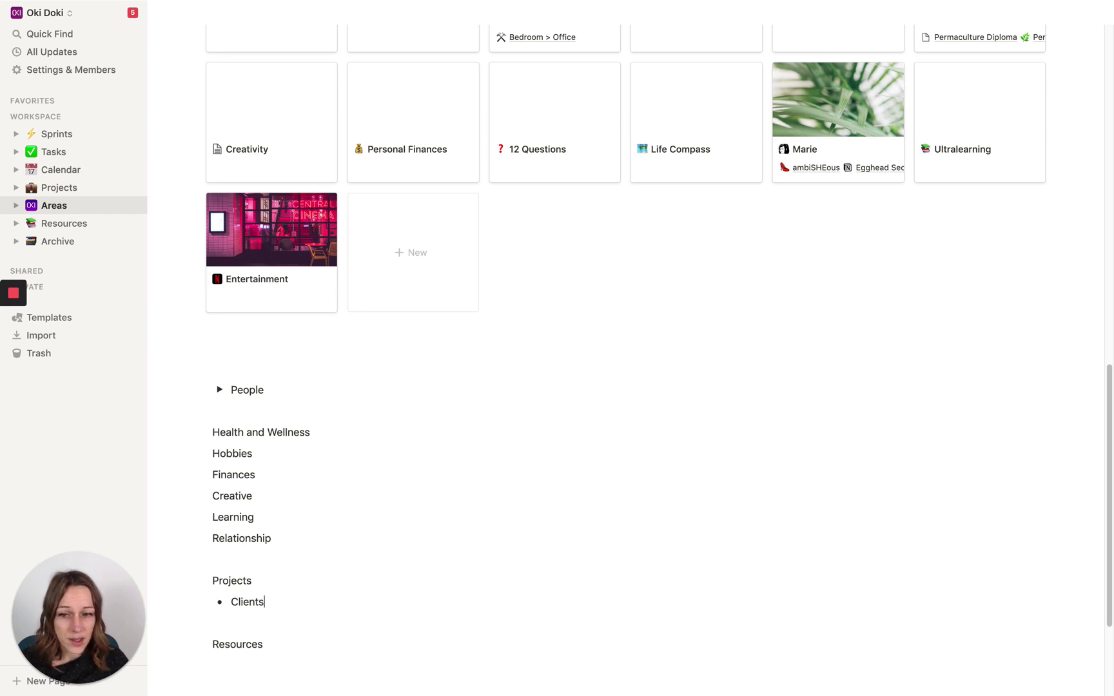
pyautogui.press('Return')
pyautogui.click(264, 601)
pyautogui.press('BackSpace')
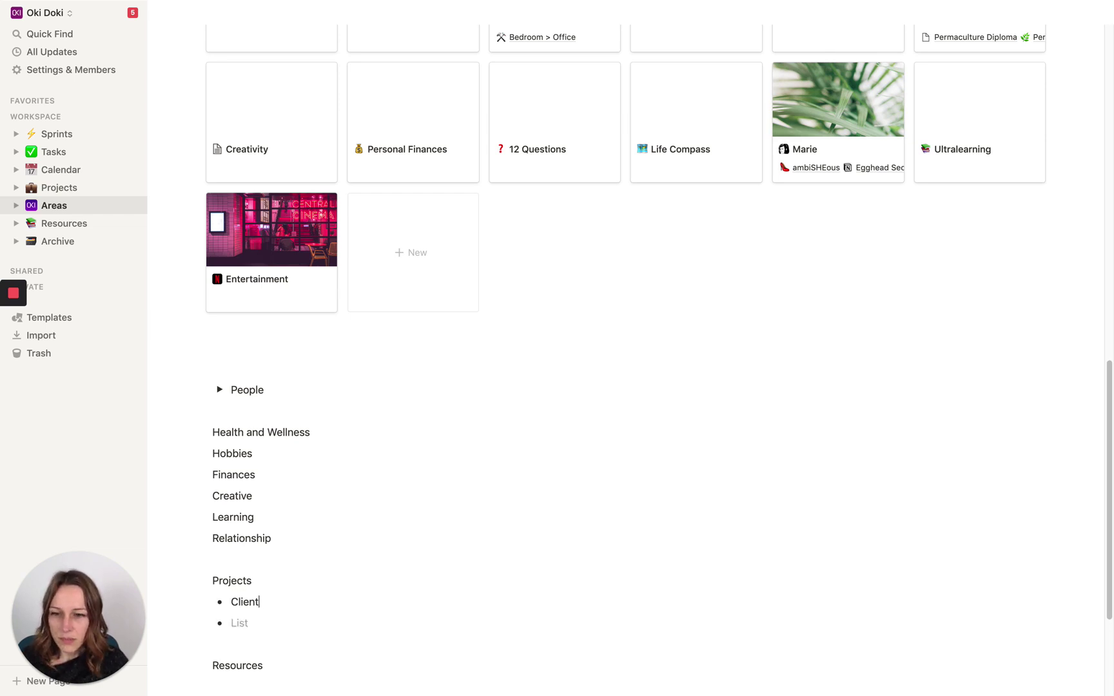
pyautogui.write('A')
pyautogui.click(232, 622)
pyautogui.write('Client B')
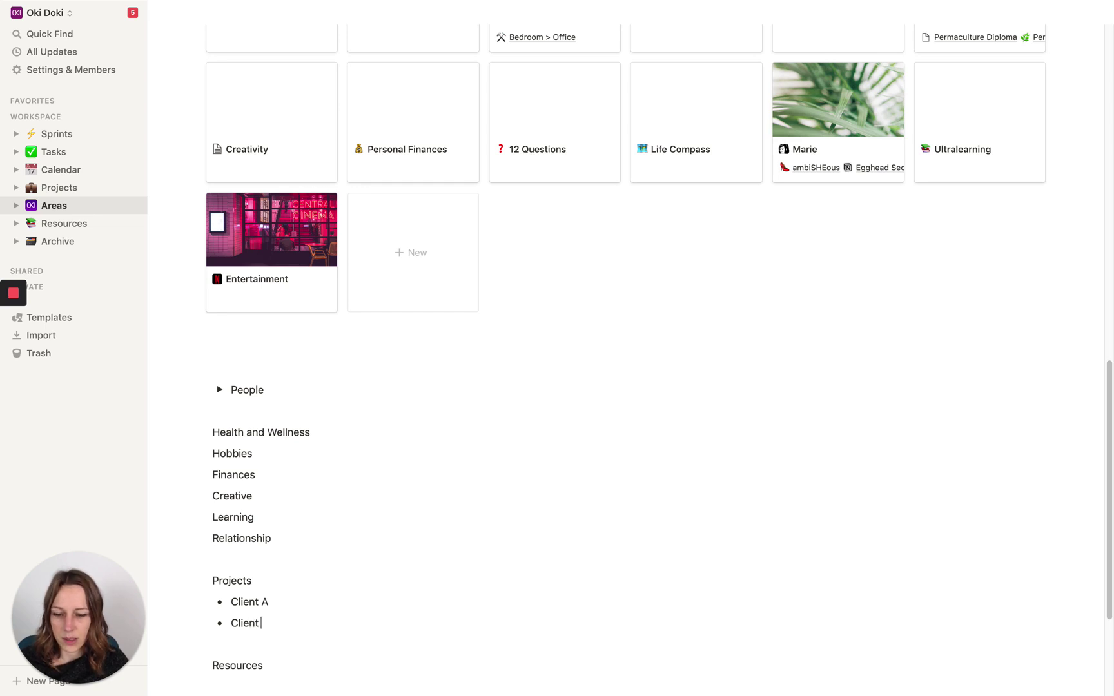
# Add the bulleted item "Client C" beneath "Client B" in the Projects list.
pyautogui.press('Return')
pyautogui.write('CLi')
pyautogui.press('BackSpace')
pyautogui.press('BackSpace')
pyautogui.press('BackSpace')
pyautogui.press('BackSpace')
pyautogui.press('BackSpace')
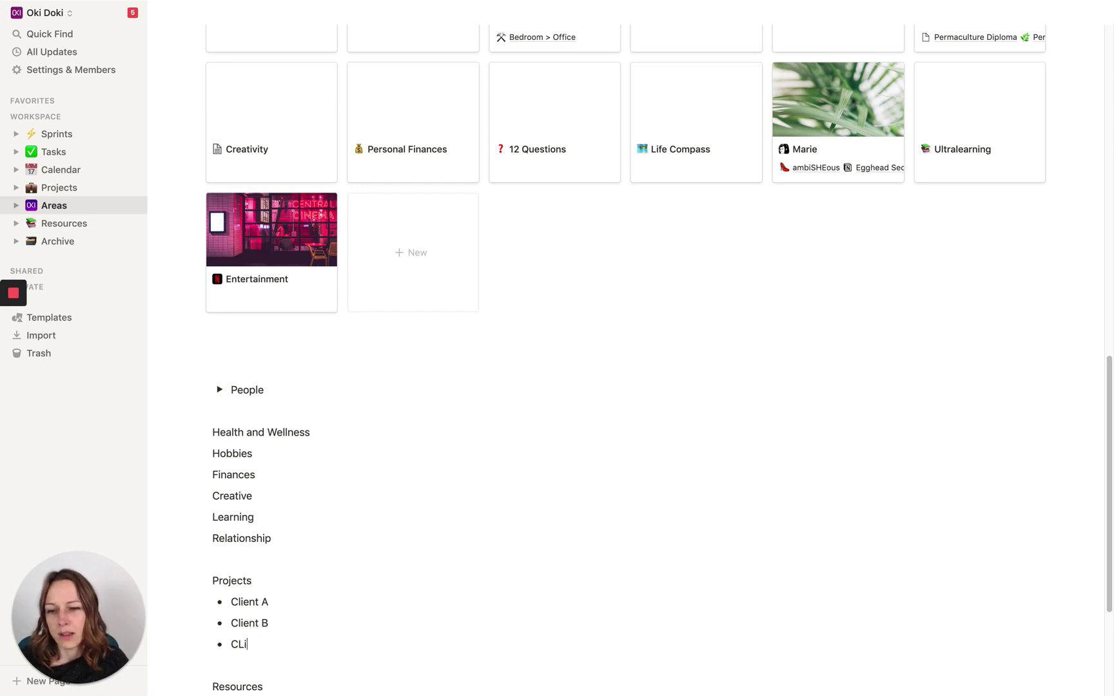
pyautogui.write('linet')
pyautogui.press('BackSpace')
pyautogui.press('BackSpace')
pyautogui.press('BackSpace')
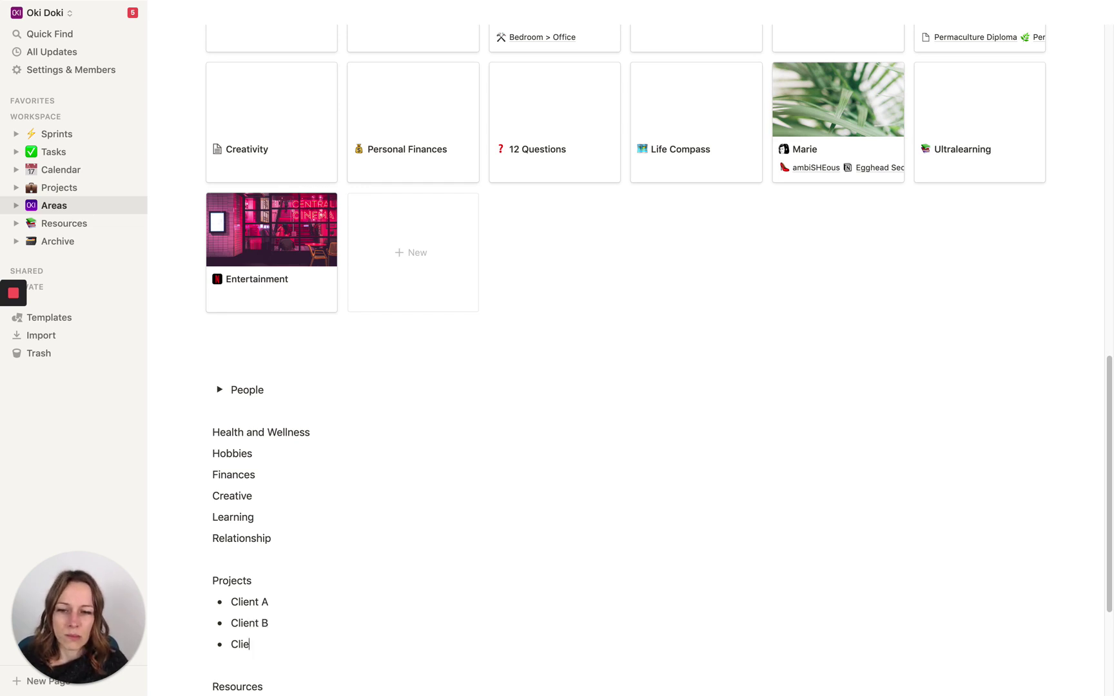
pyautogui.write('ent C')
pyautogui.press('Return')
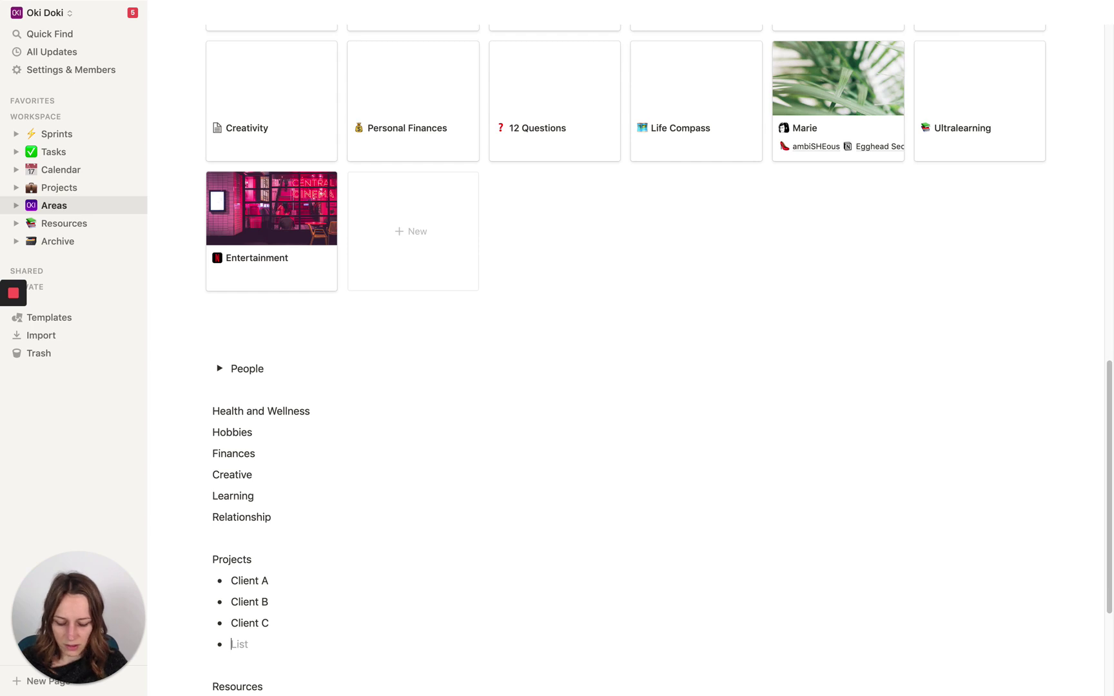
# Add the bulleted items "Renovate the kitchen" and "Make family budget" to the end of the Projects list.
pyautogui.write('Renovat')
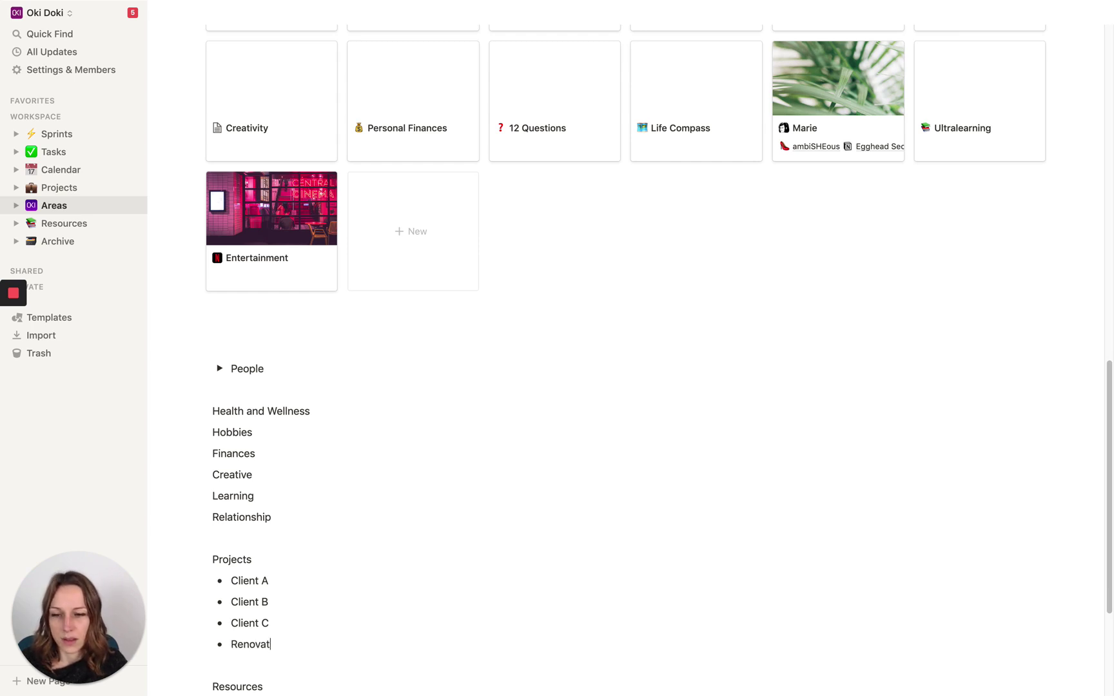
pyautogui.write('e the kitchen')
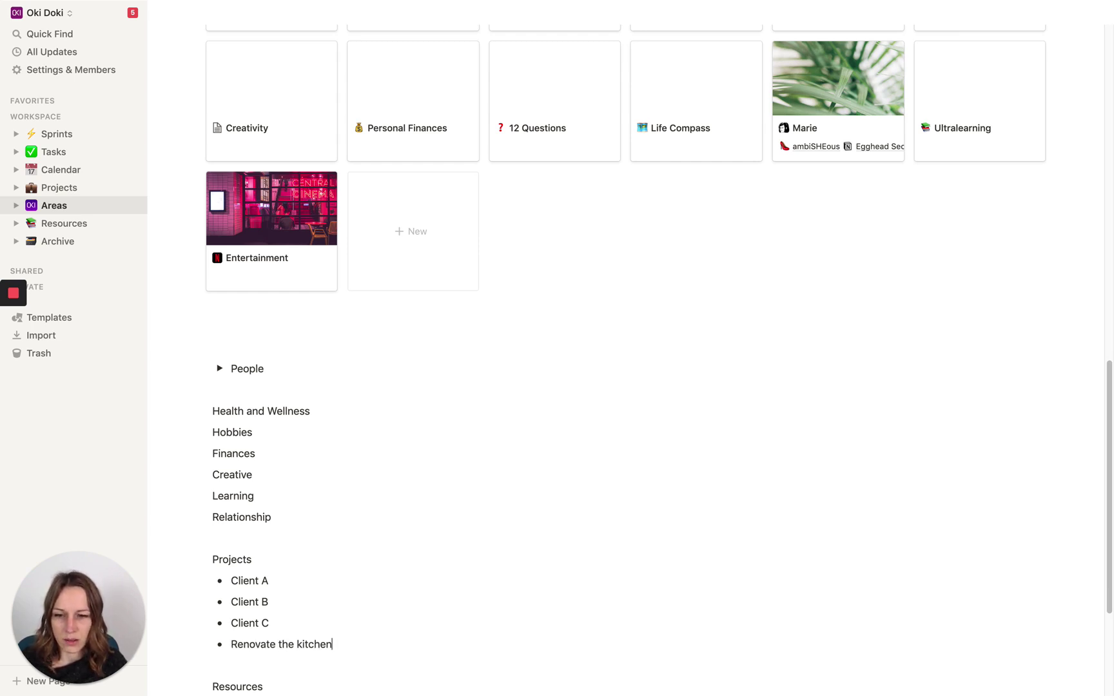
pyautogui.press('Return')
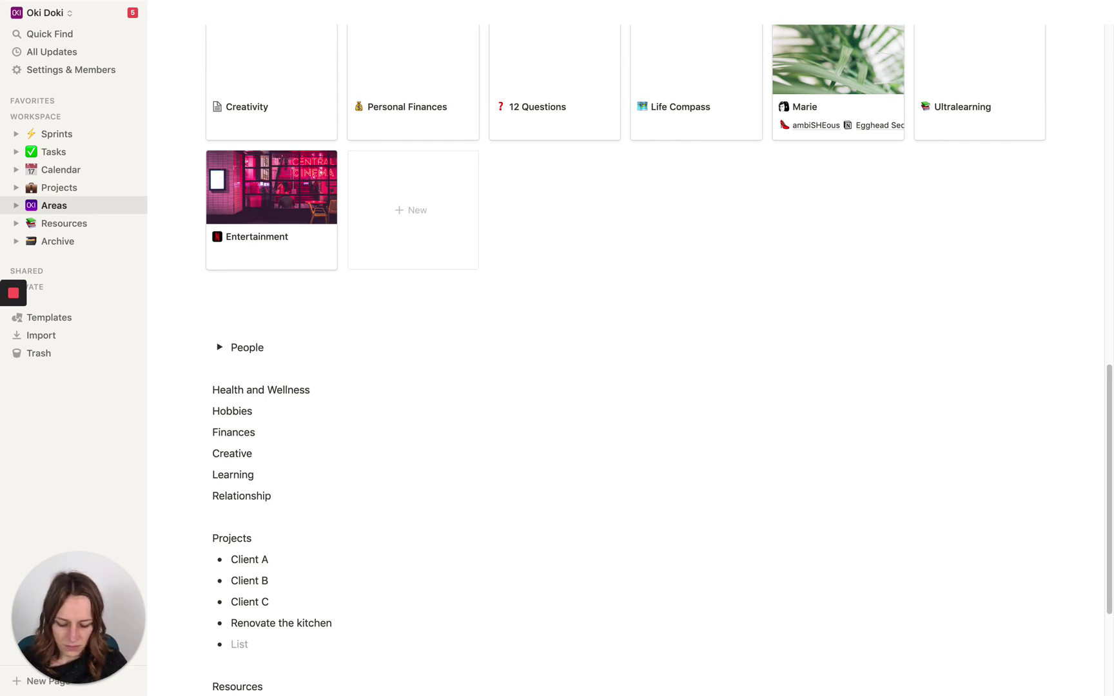
pyautogui.write('Make family b')
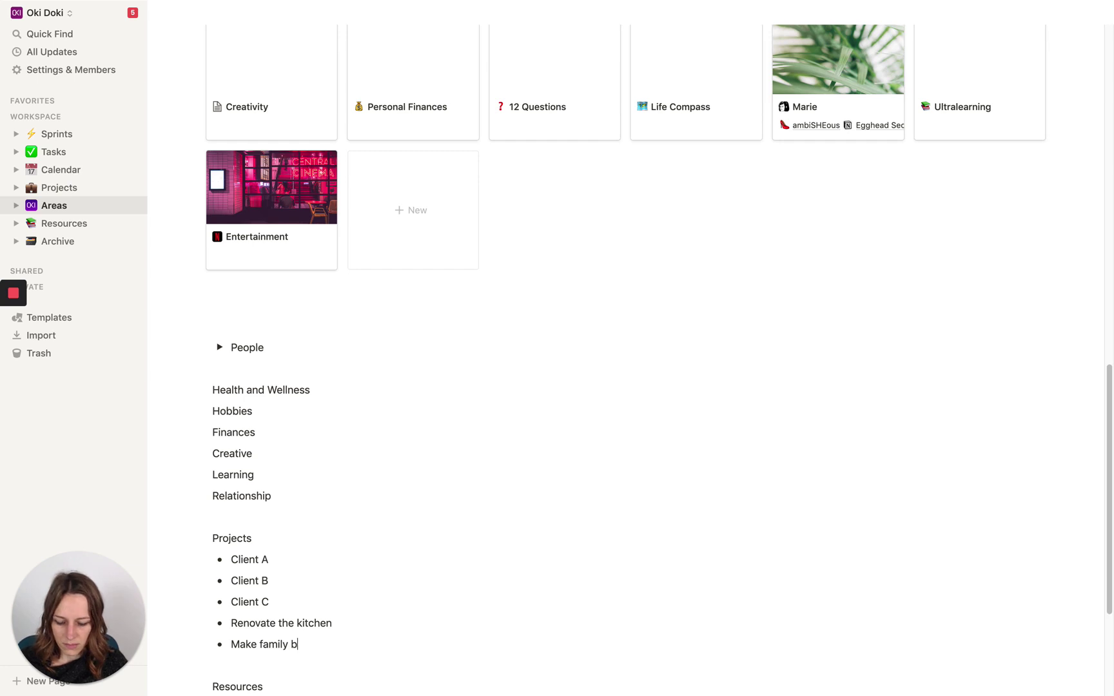
pyautogui.write('udget')
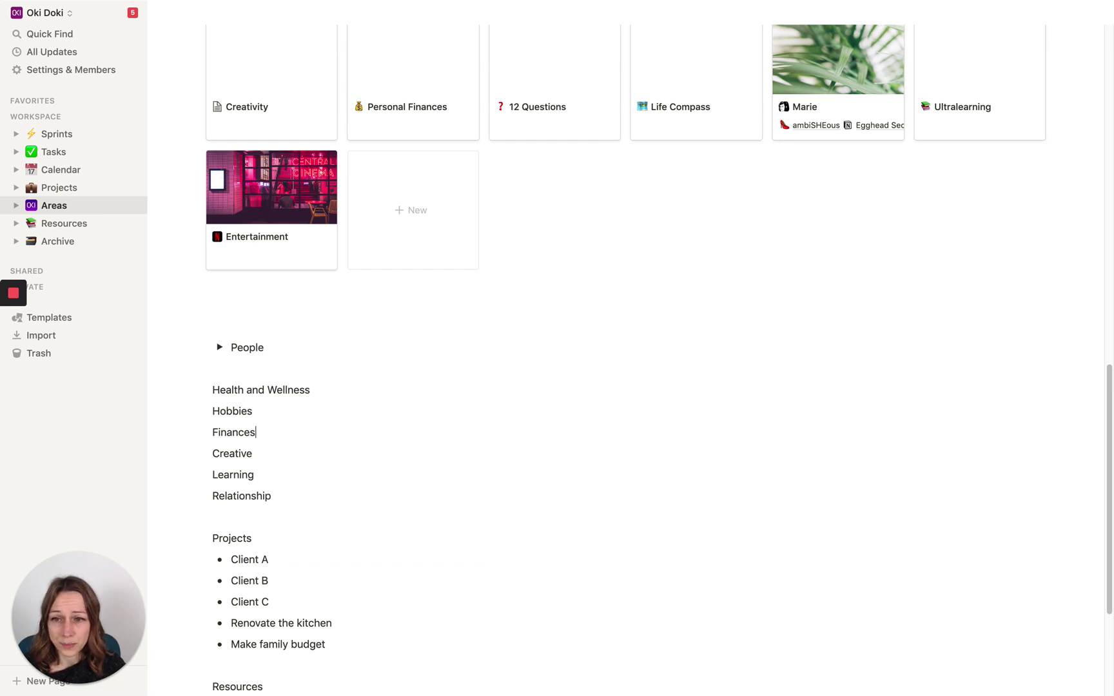
# Add the line "Area" directly above "Health and Wellness" as the title of the list of areas.
pyautogui.click(219, 368)
pyautogui.press('Return')
pyautogui.write('Area')
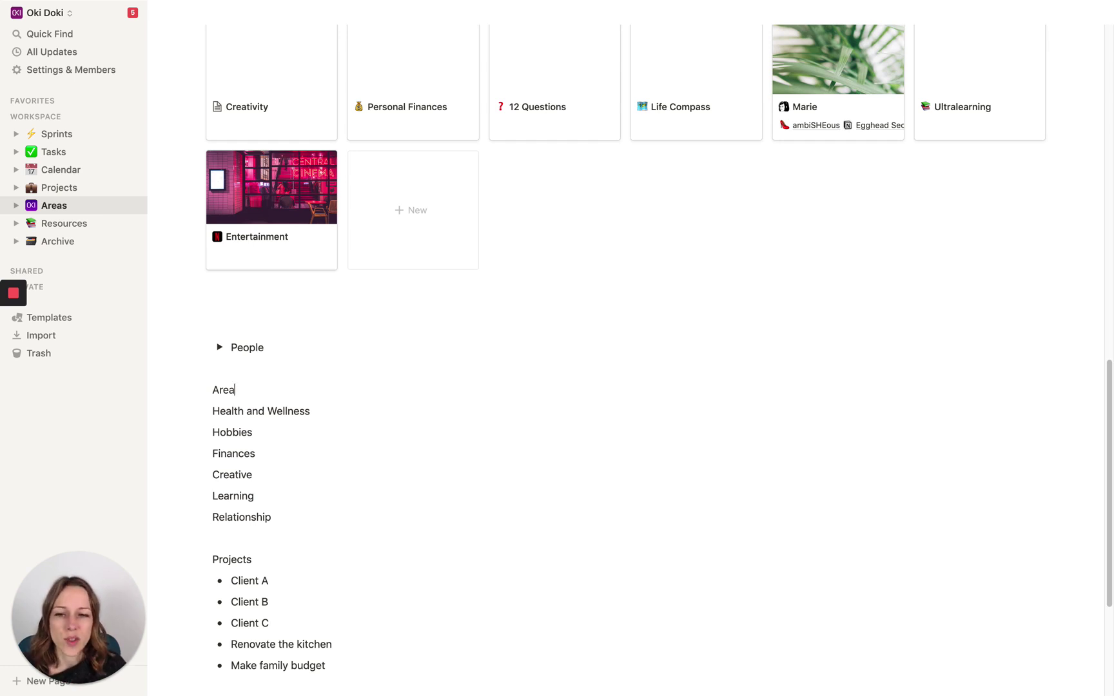
# Turn all five bulleted items beneath "Projects", from "Client A" to "Make family budget", into pages.
pyautogui.scroll(-2, 316, 580)
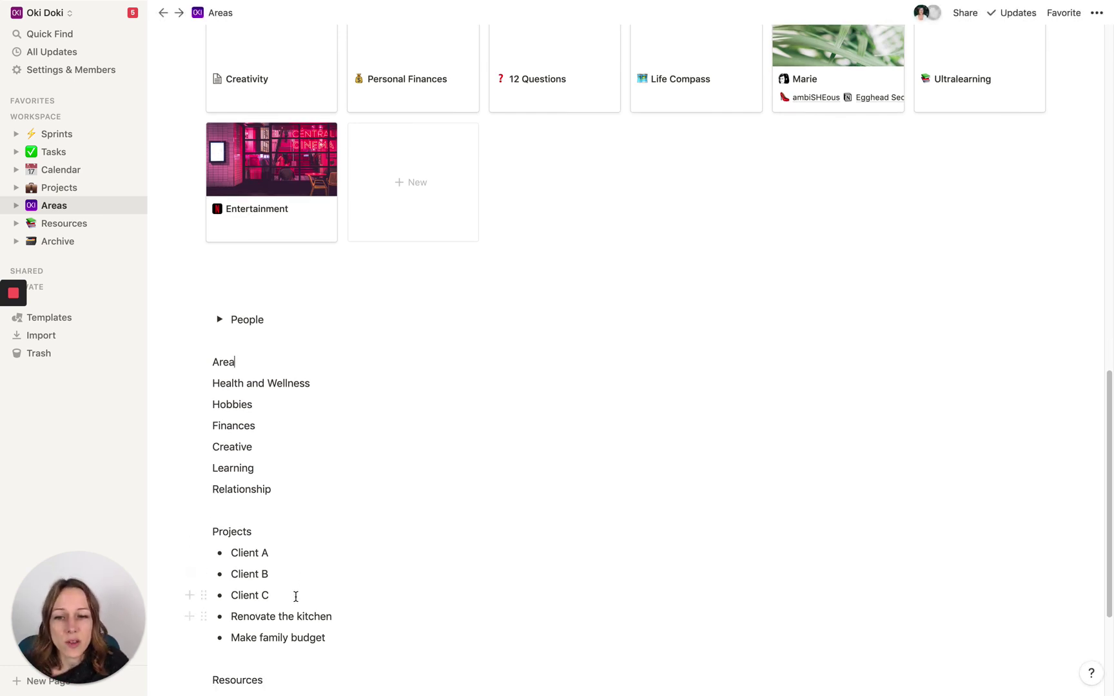
pyautogui.moveTo(336, 602); pyautogui.dragTo(212, 527)
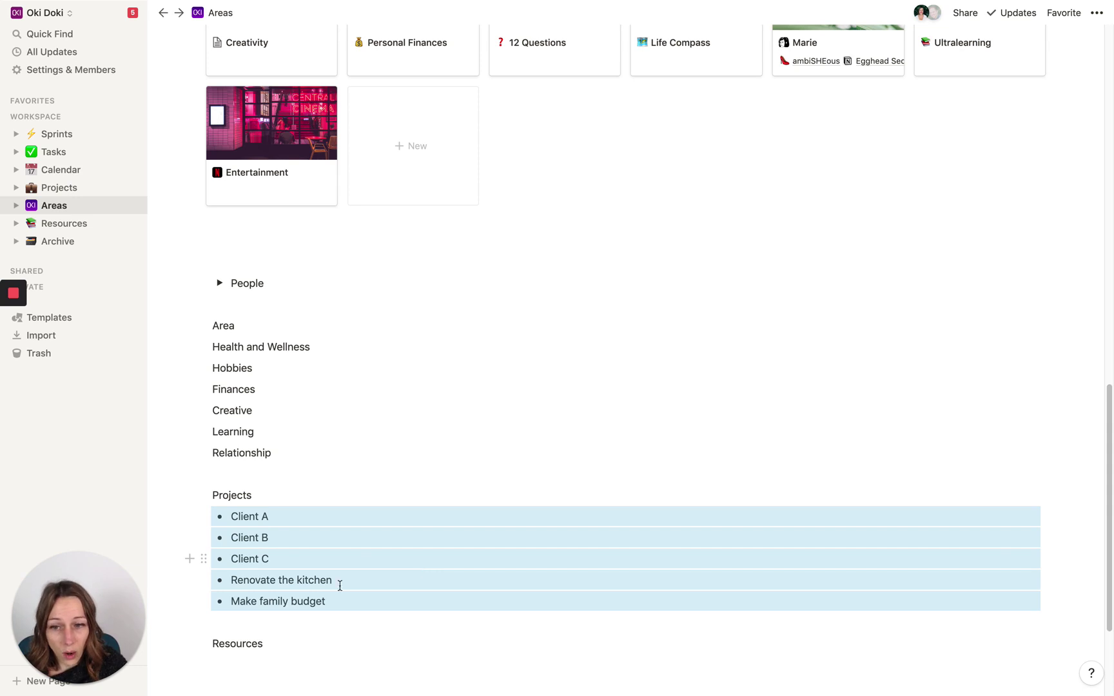
pyautogui.click(203, 516)
pyautogui.moveTo(163, 504)
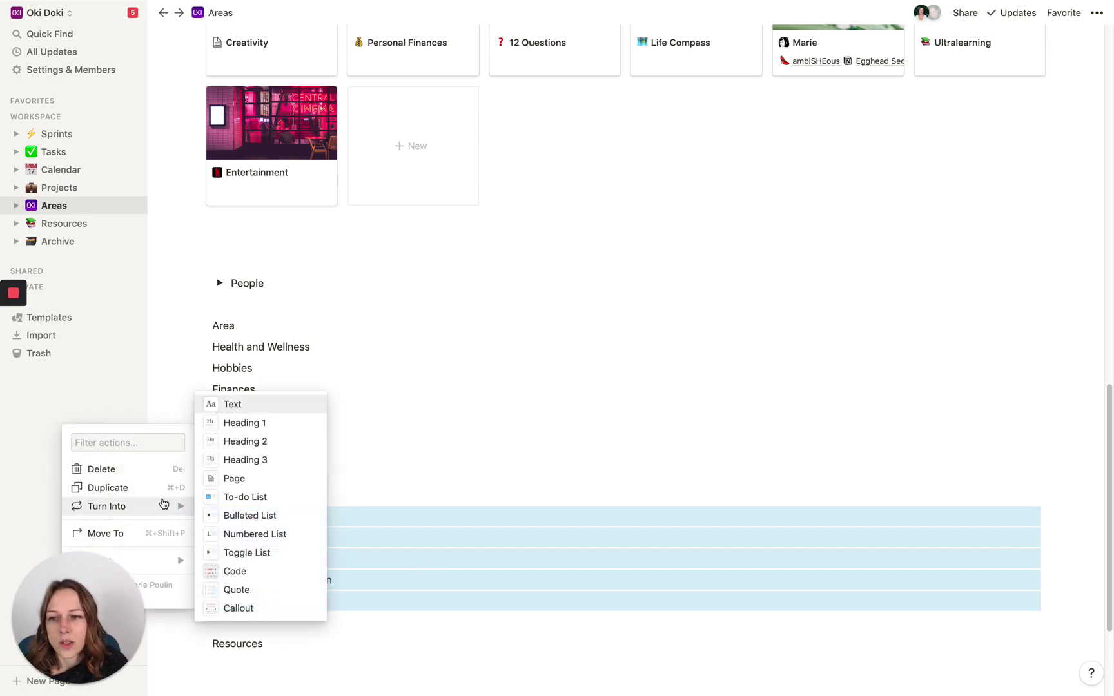
pyautogui.click(232, 480)
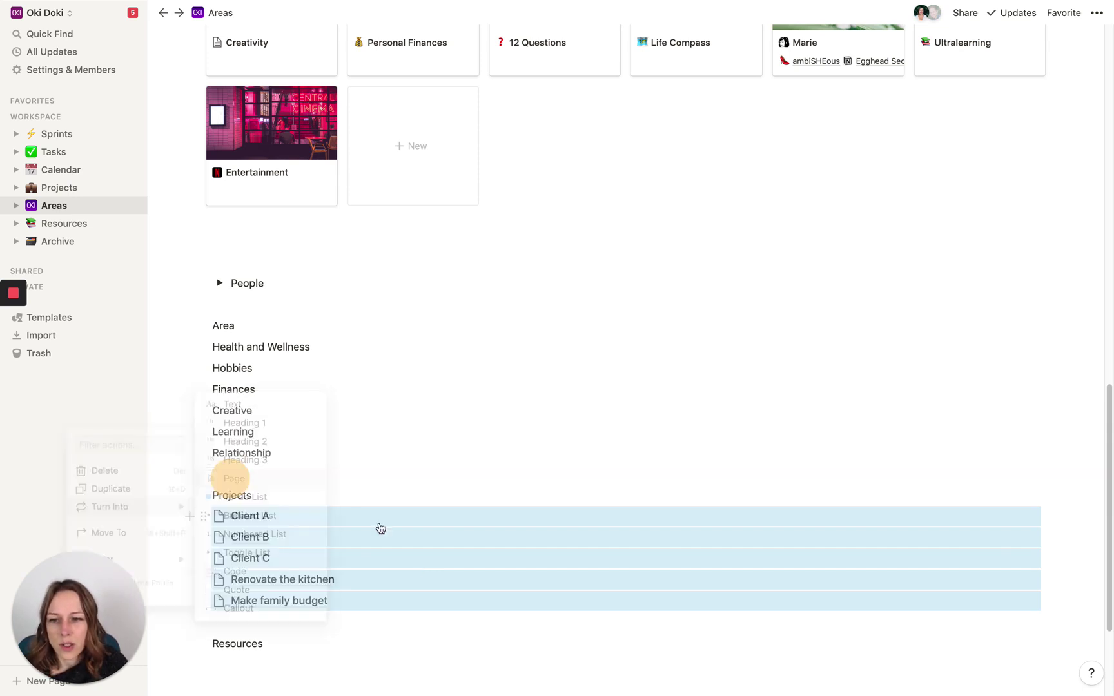
# View the new "Make family budget" page and return to the Areas page.
pyautogui.click(274, 623)
pyautogui.click(281, 600)
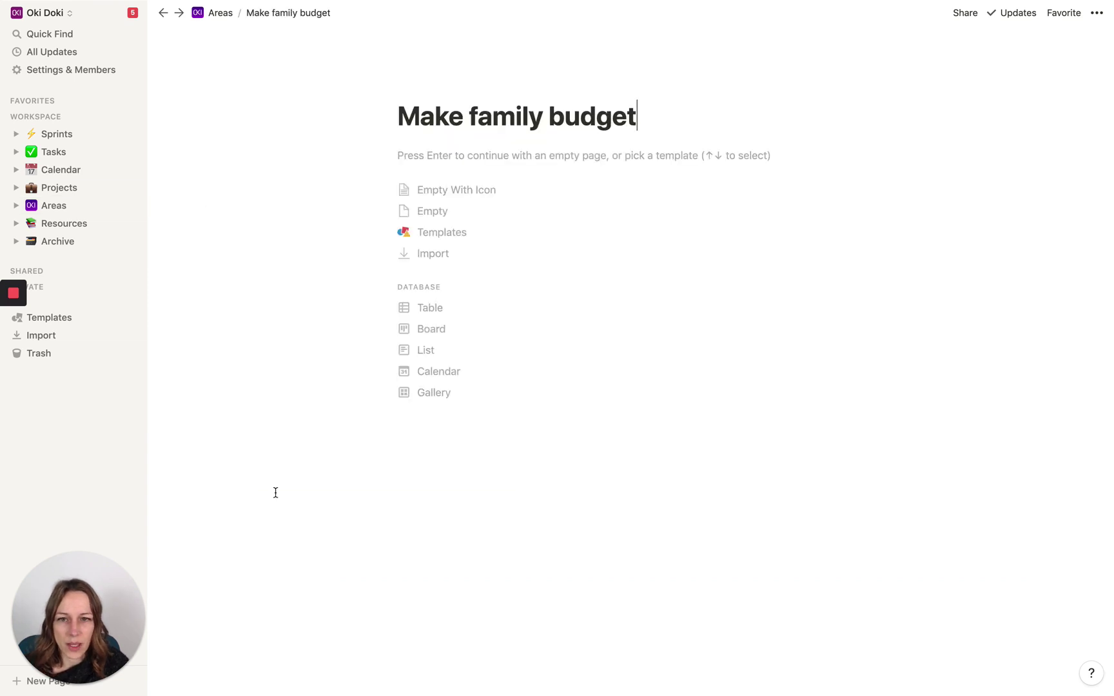
pyautogui.click(219, 13)
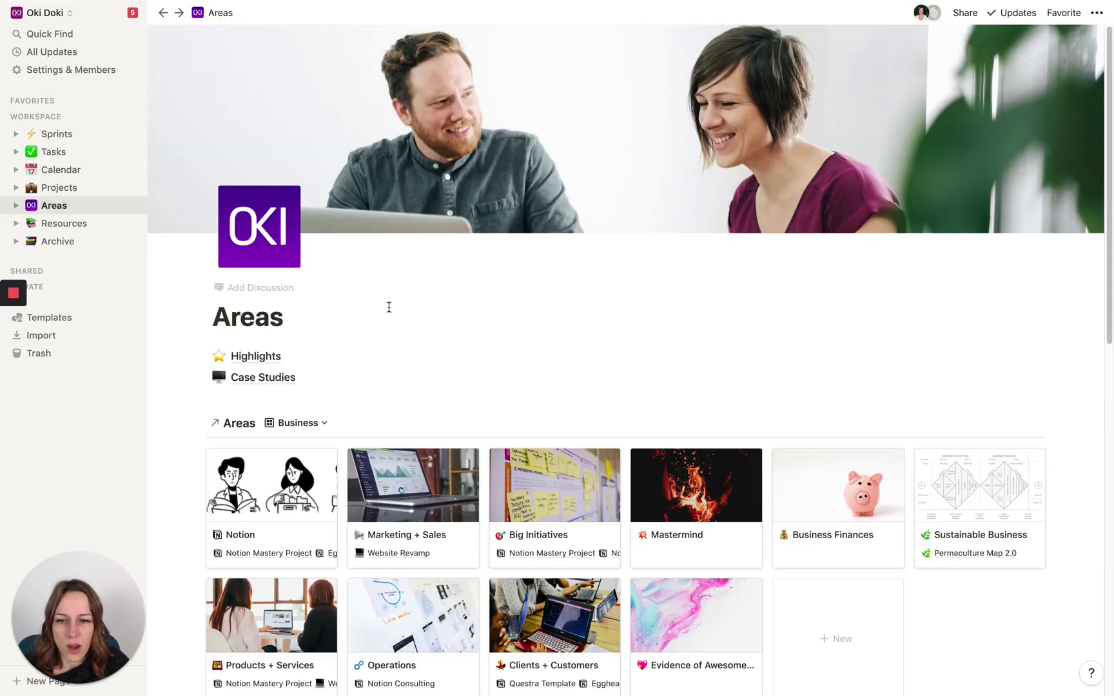
# Turn the six lines beneath "Area", from "Health and Wellness" to "Relationship", into pages.
pyautogui.scroll(-15, 389, 307)
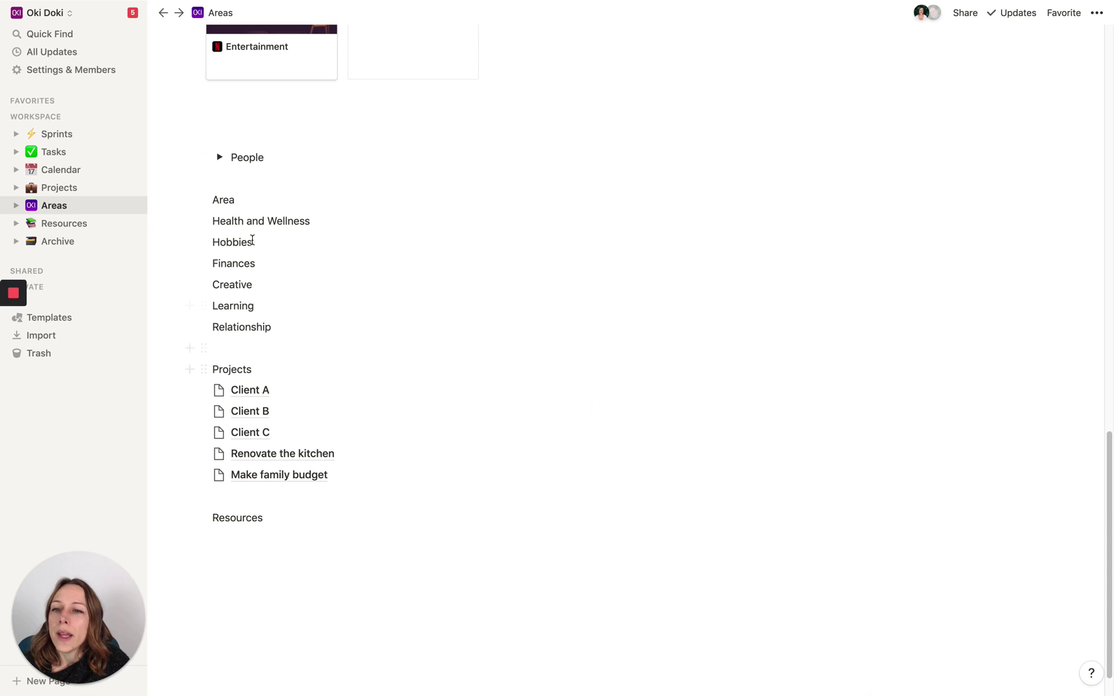
pyautogui.moveTo(276, 327); pyautogui.dragTo(208, 231)
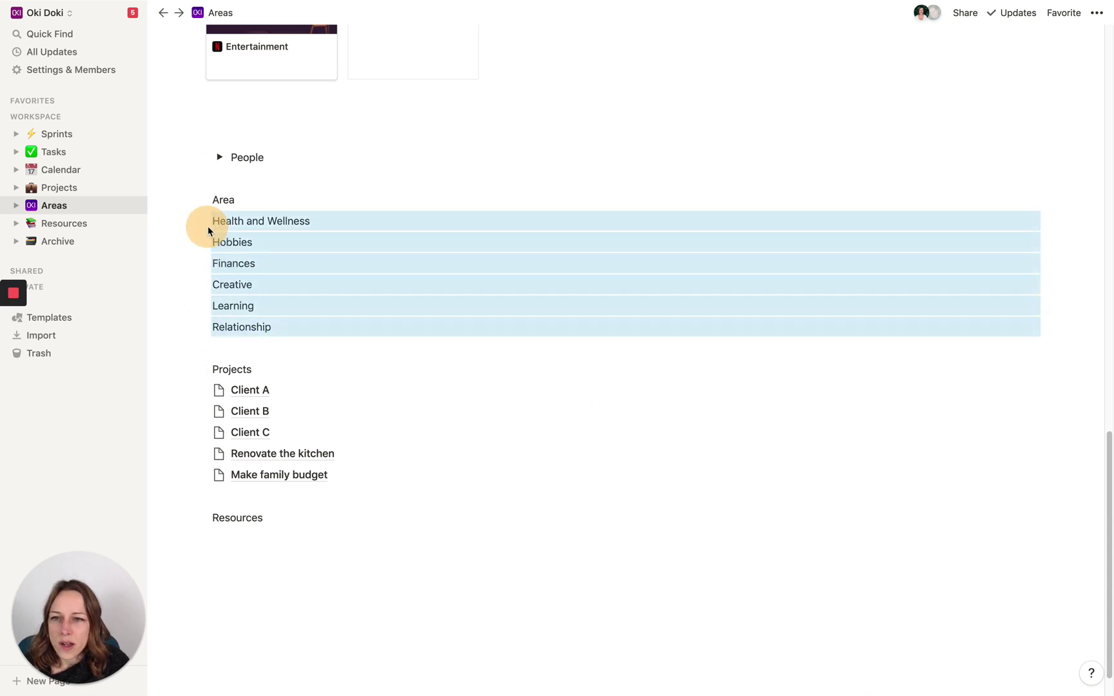
pyautogui.press('super+alt+9')
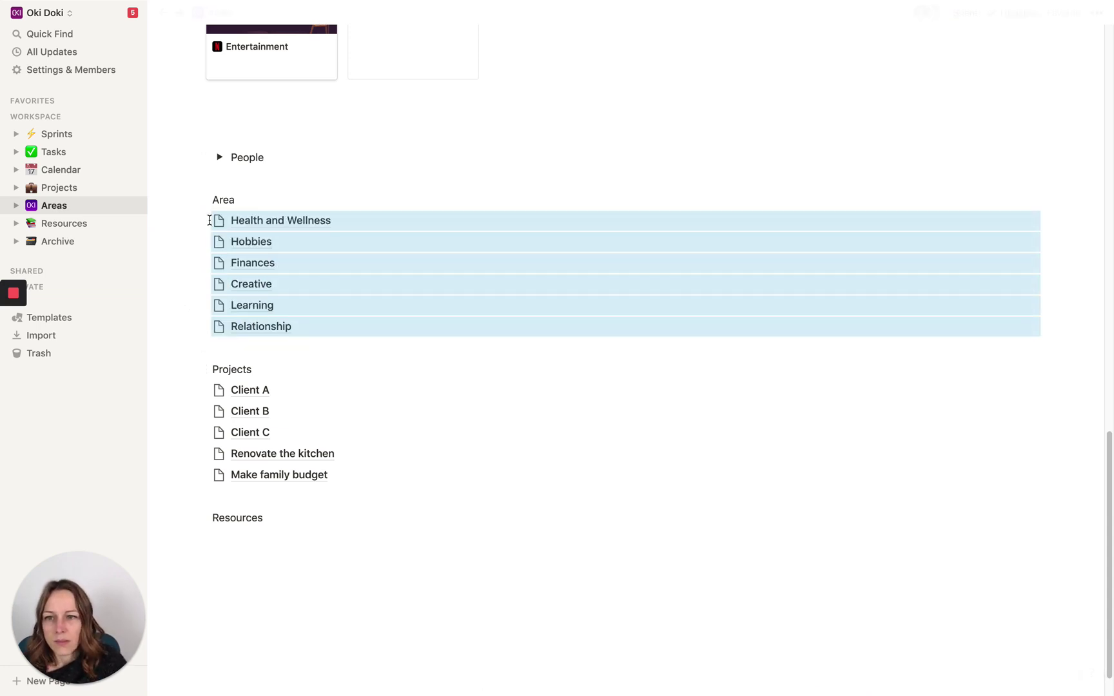
# Insert two more empty lines between the "Relationship" page and "Projects".
pyautogui.click(244, 352)
pyautogui.press('Return')
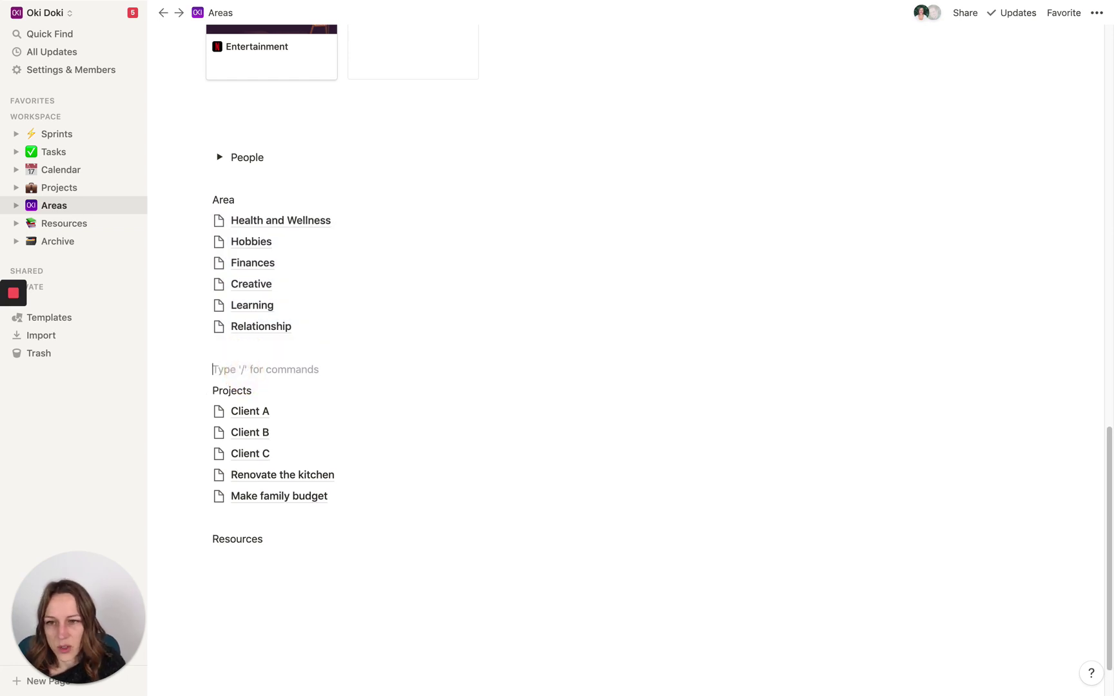
pyautogui.click(244, 348)
pyautogui.press('Return')
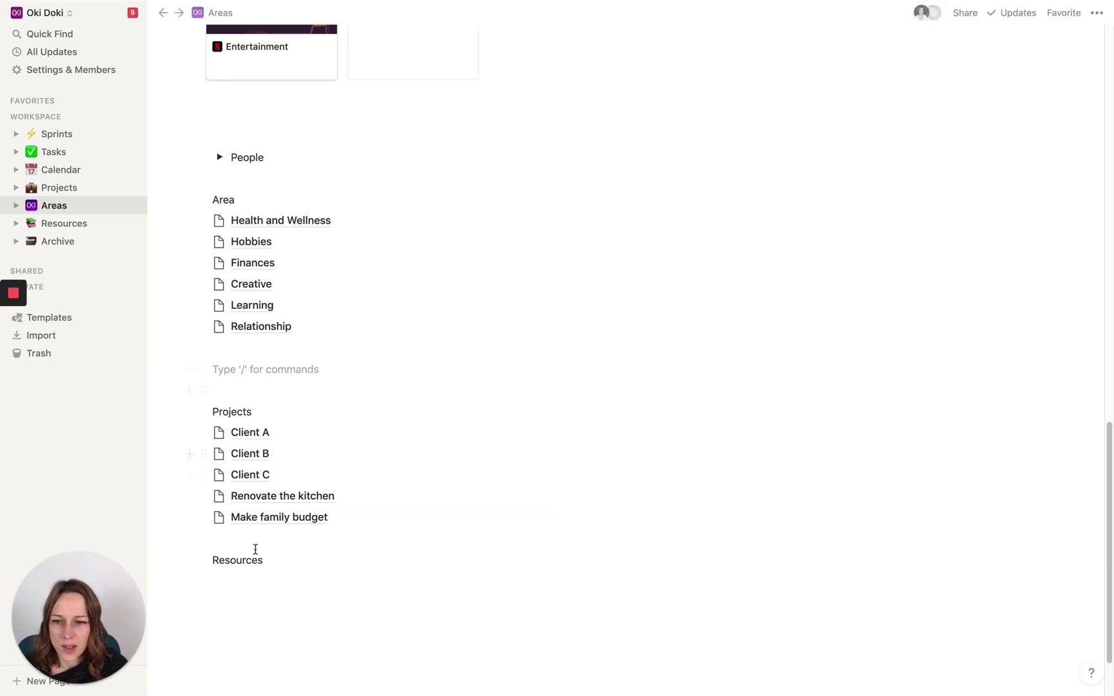
# Create a page named "notes" beneath "Resources" and make it a table database.
pyautogui.click(252, 588)
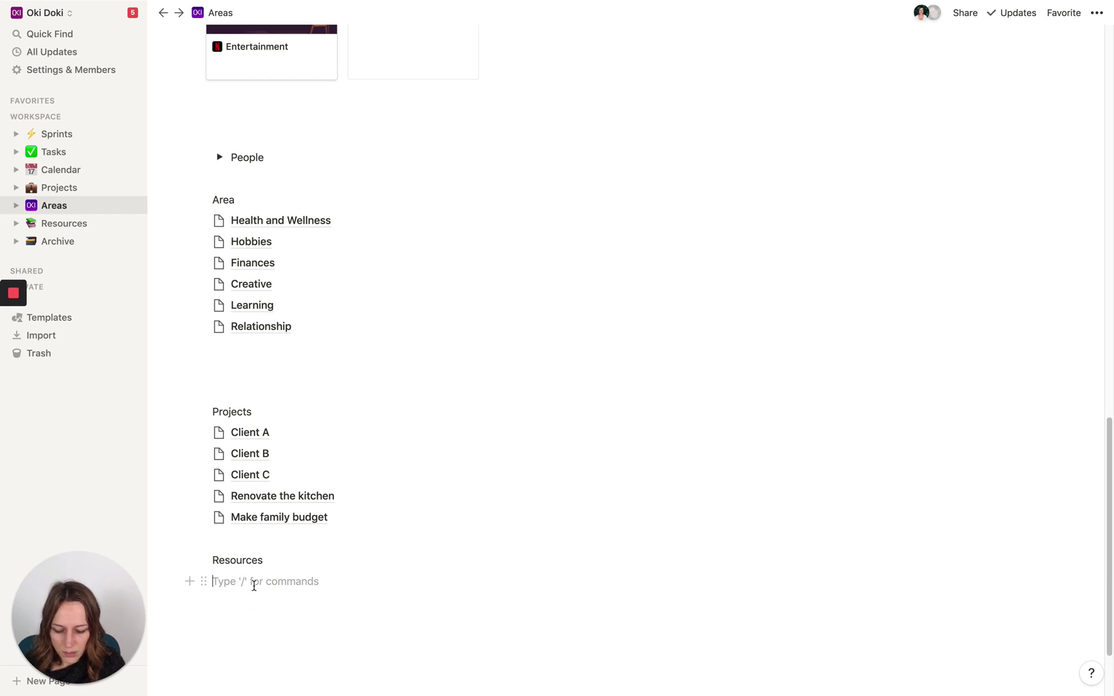
pyautogui.write('notes')
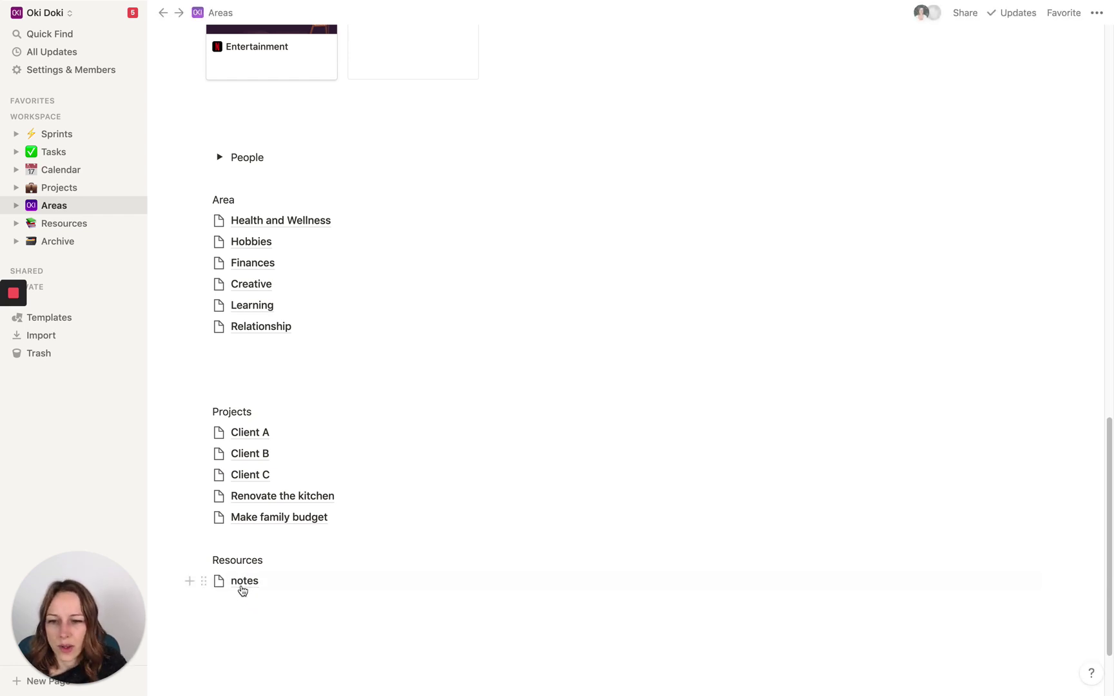
pyautogui.click(248, 580)
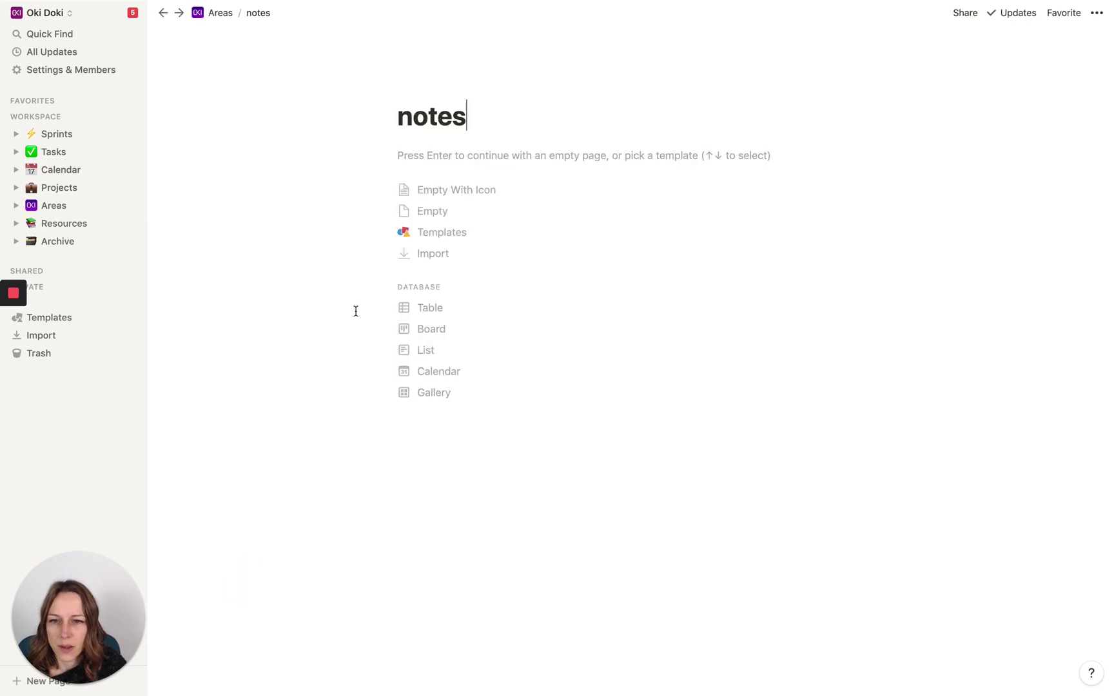
pyautogui.click(442, 312)
# Open the first entry of the notes table and add a property named "URL" with the URL type.
pyautogui.click(367, 154)
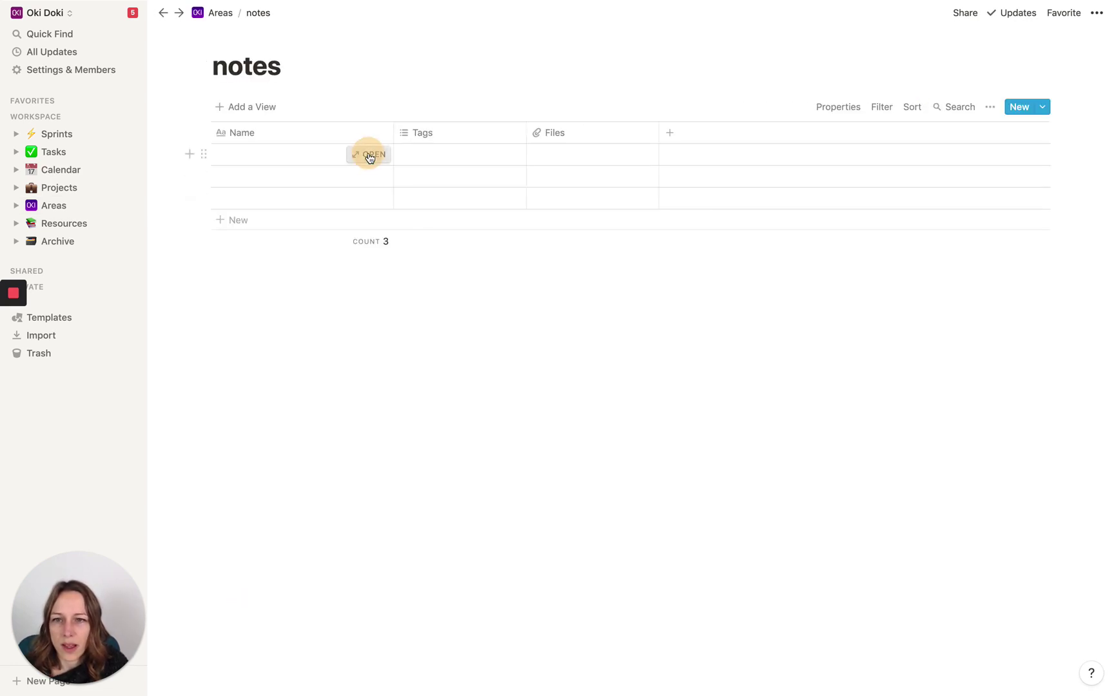
pyautogui.click(353, 231)
pyautogui.write('UI')
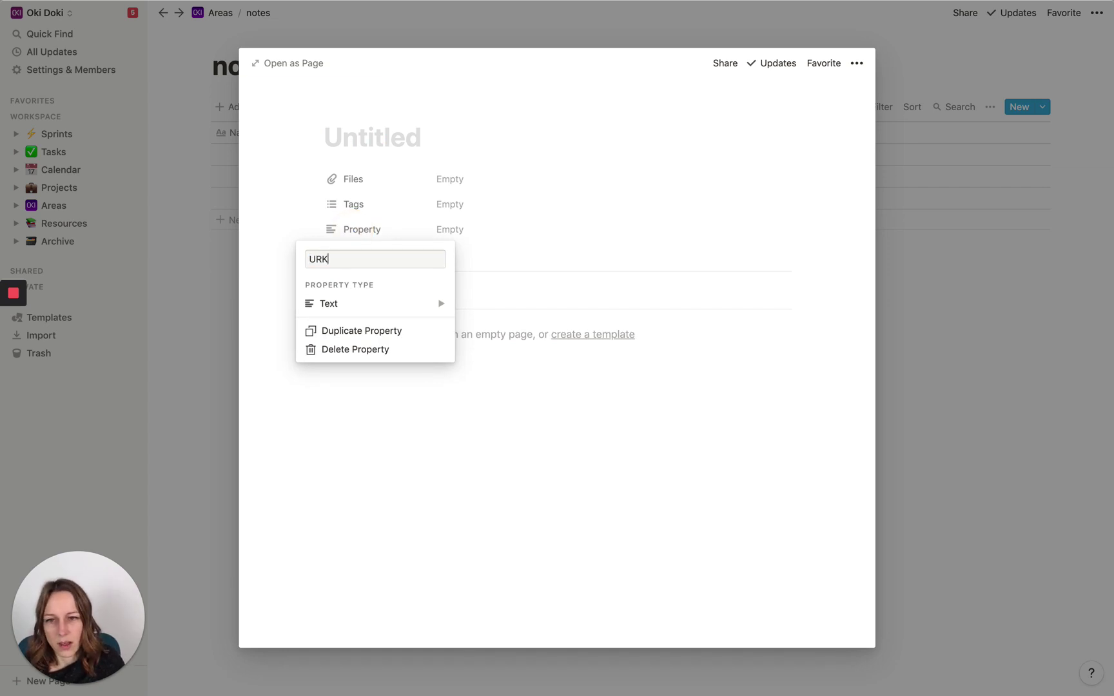
pyautogui.click(356, 302)
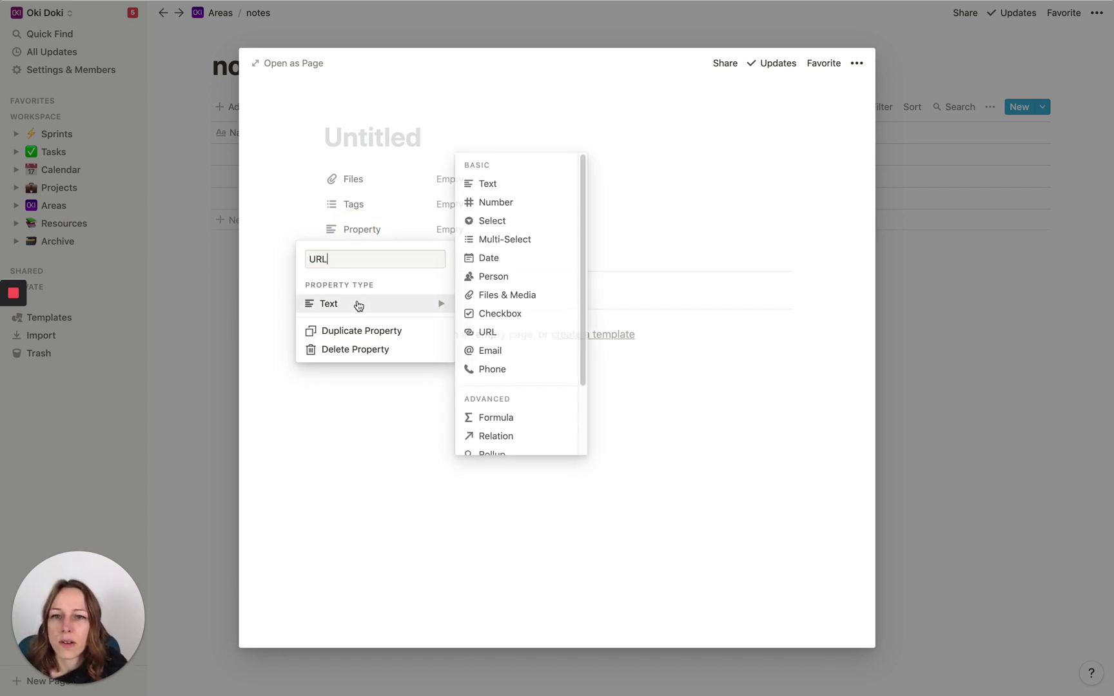
pyautogui.click(508, 295)
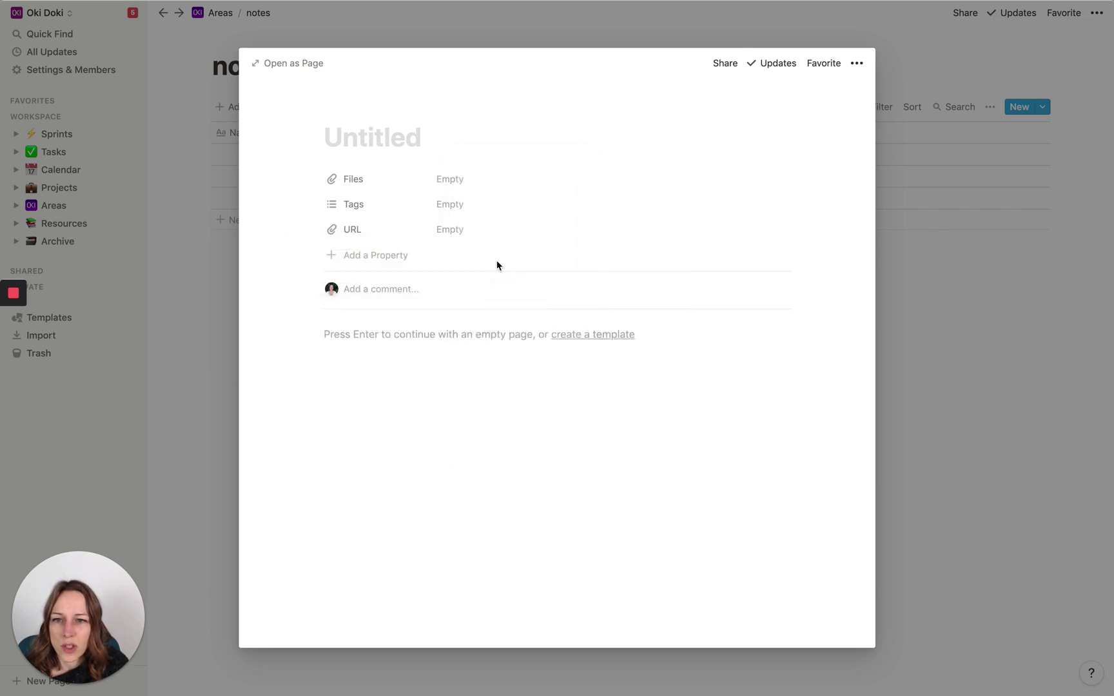
pyautogui.click(389, 236)
pyautogui.click(364, 303)
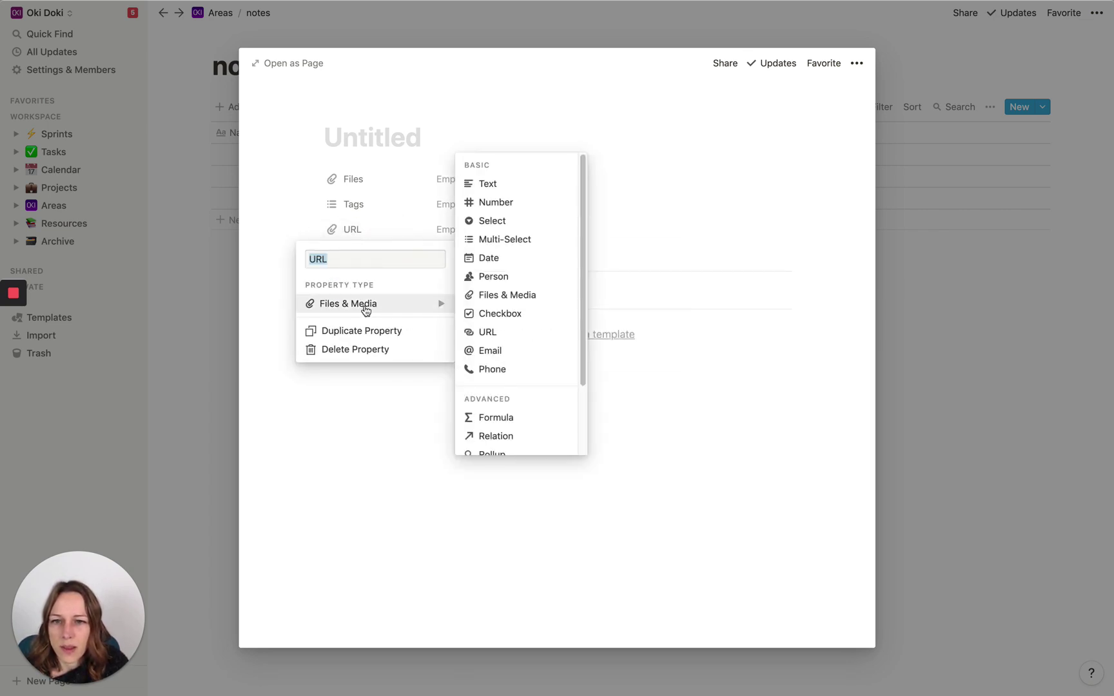
pyautogui.click(487, 332)
# Add a text property named "Summary" below the URL property.
pyautogui.click(359, 250)
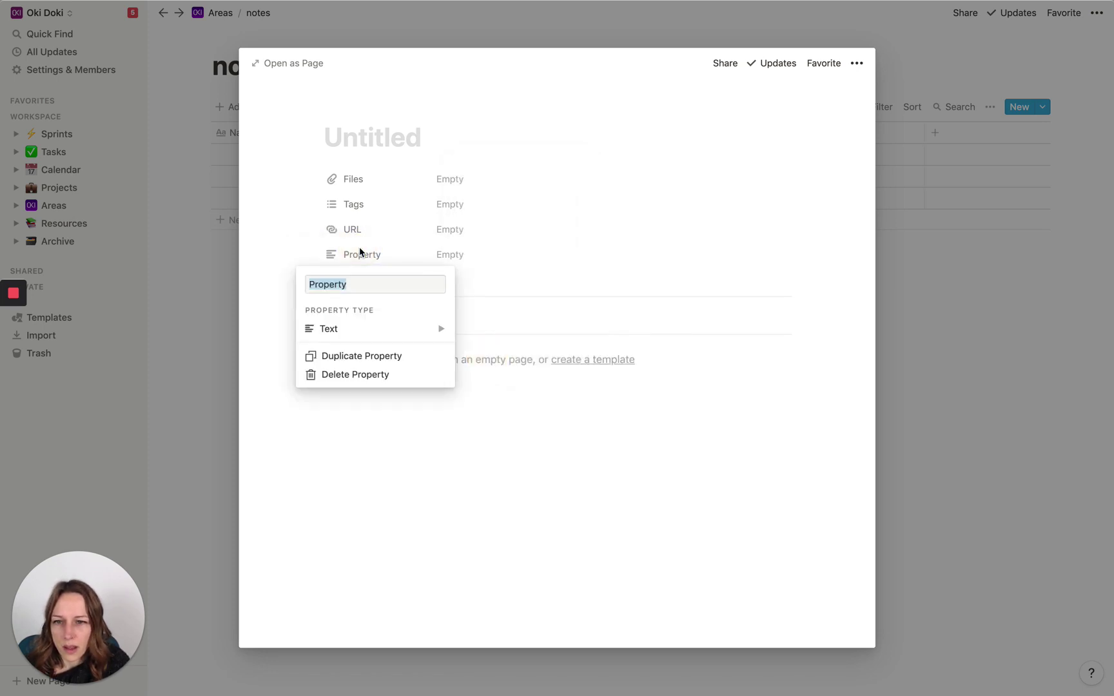
pyautogui.write('Summary')
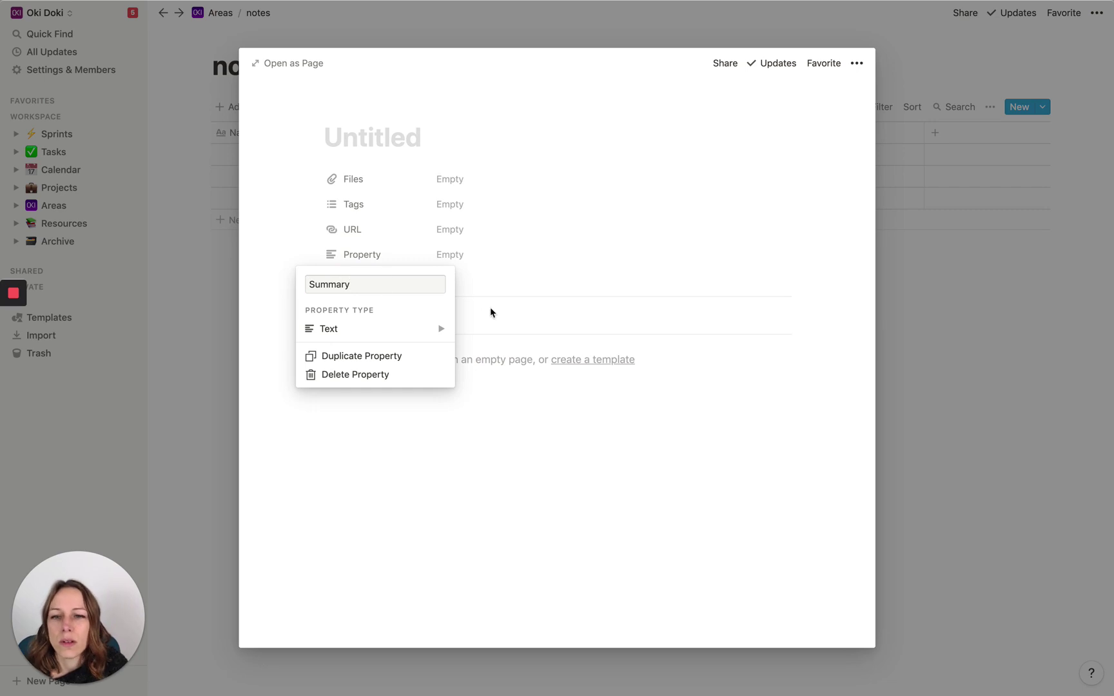
pyautogui.click(528, 276)
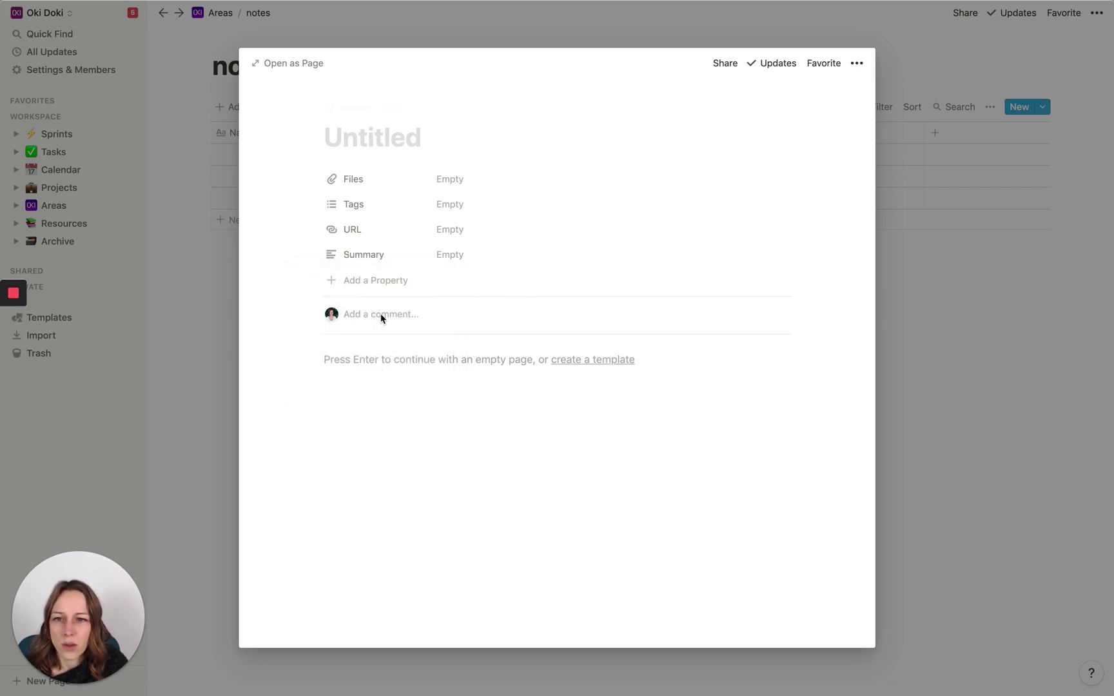
# Add a multi-select property named "Type" below the Summary property and close the entry.
pyautogui.click(373, 280)
pyautogui.write('Type')
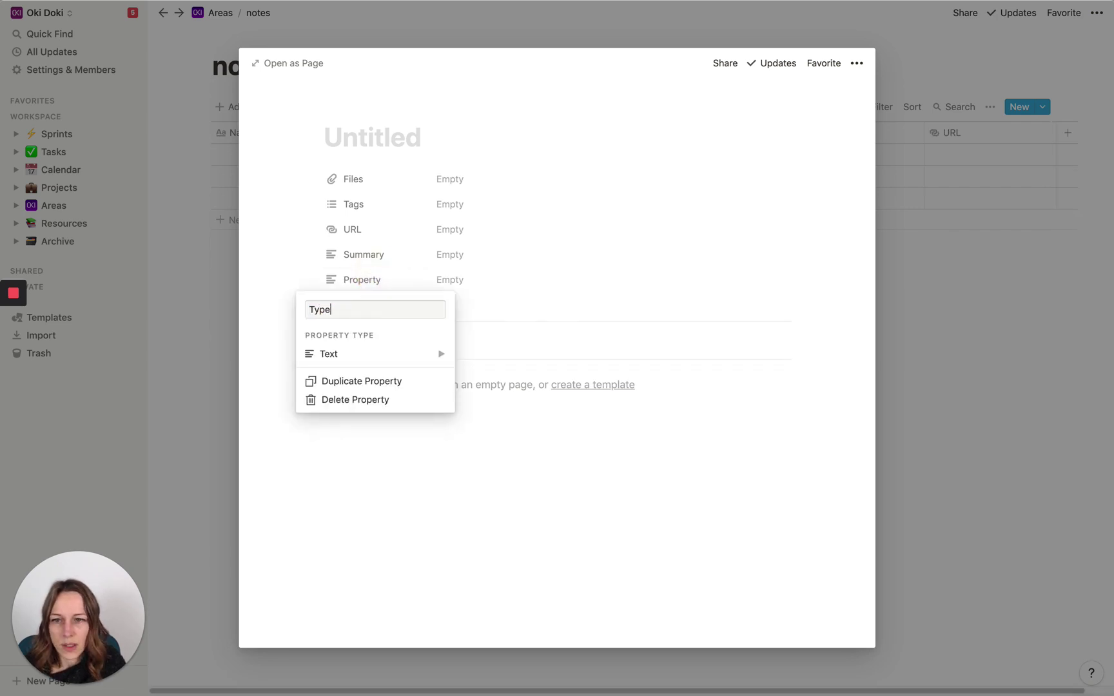
pyautogui.click(404, 357)
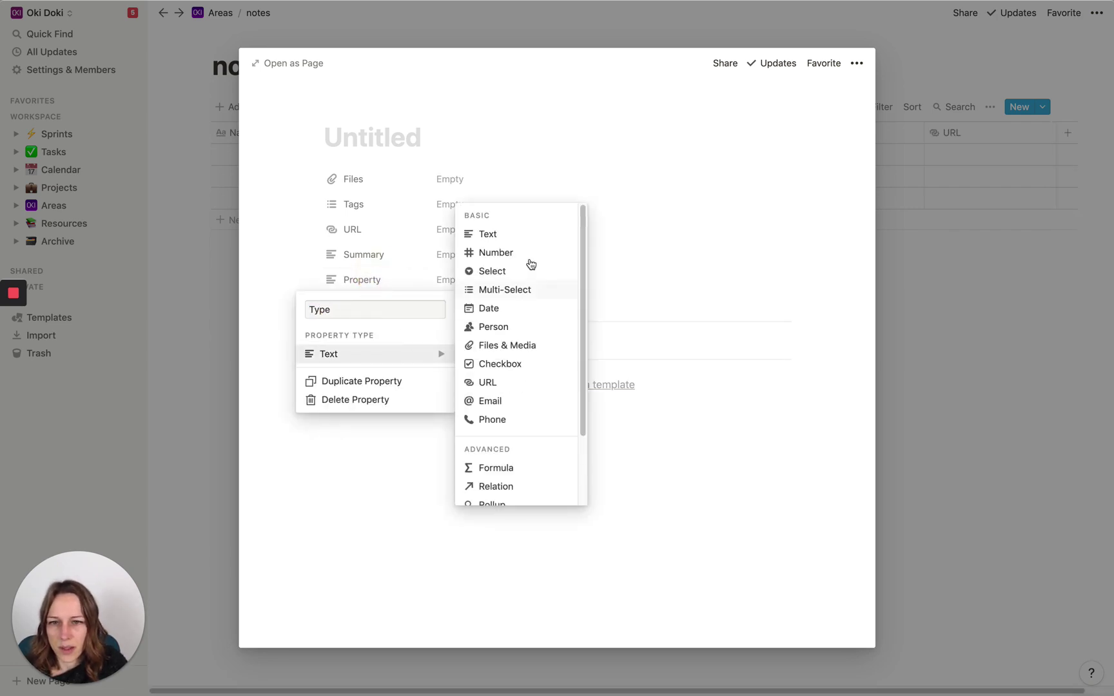
pyautogui.click(519, 293)
pyautogui.click(180, 341)
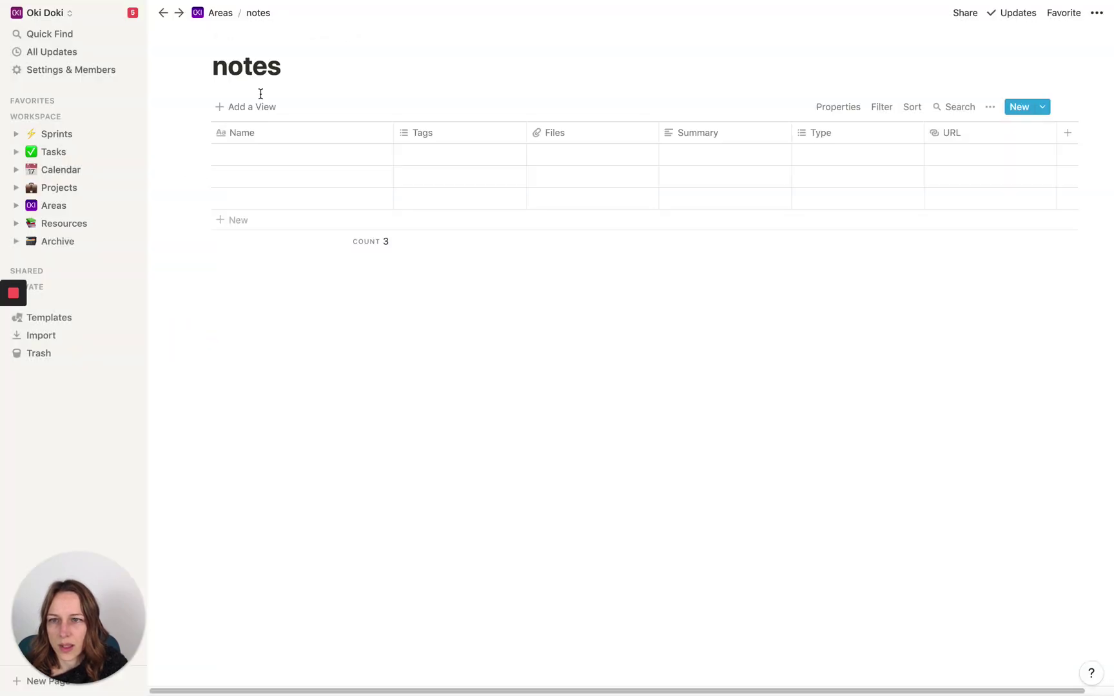
# Return to the Areas page and add a "Tasks" line with empty lines around it between the projects and "Resources".
pyautogui.click(221, 18)
pyautogui.scroll(-15, 417, 387)
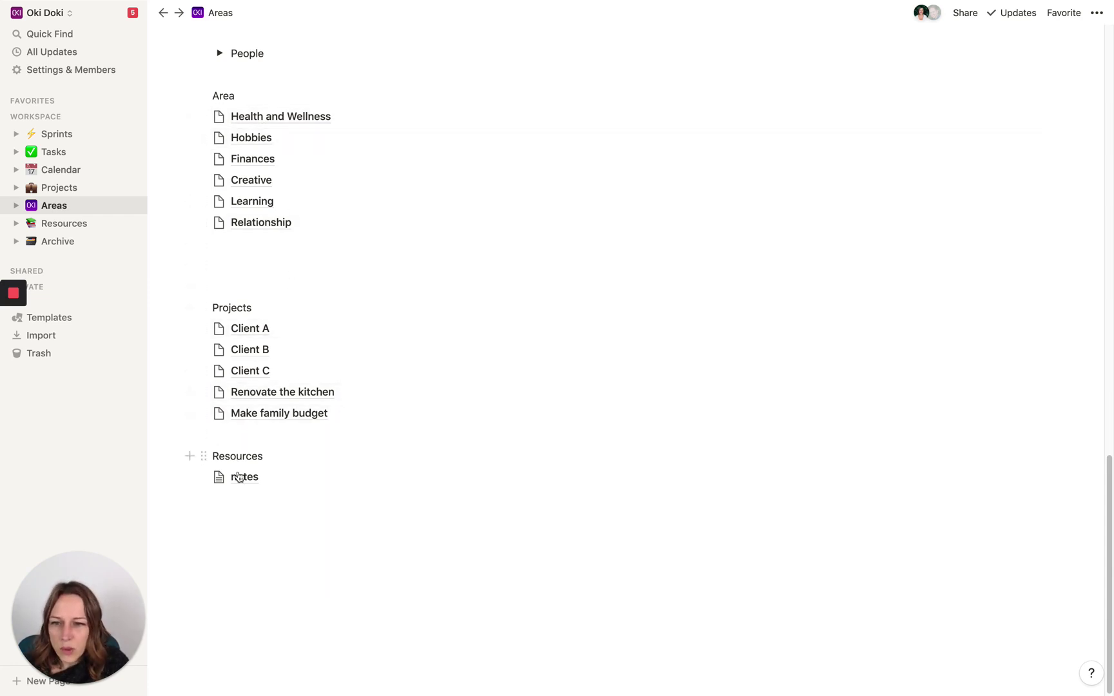
pyautogui.click(241, 502)
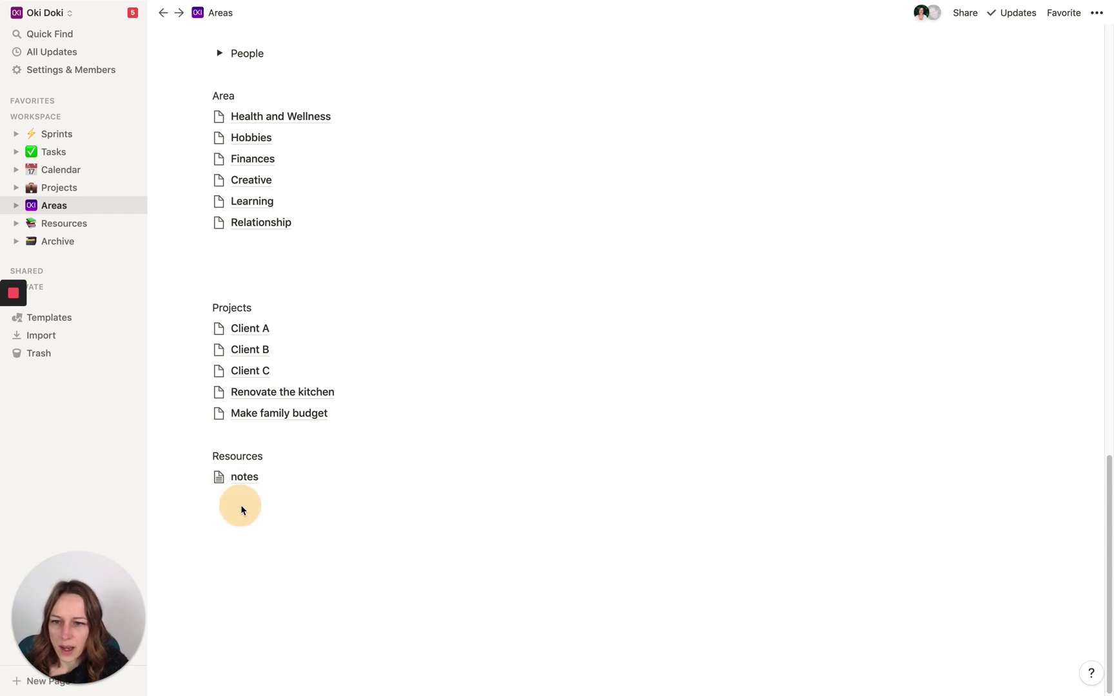
pyautogui.click(255, 432)
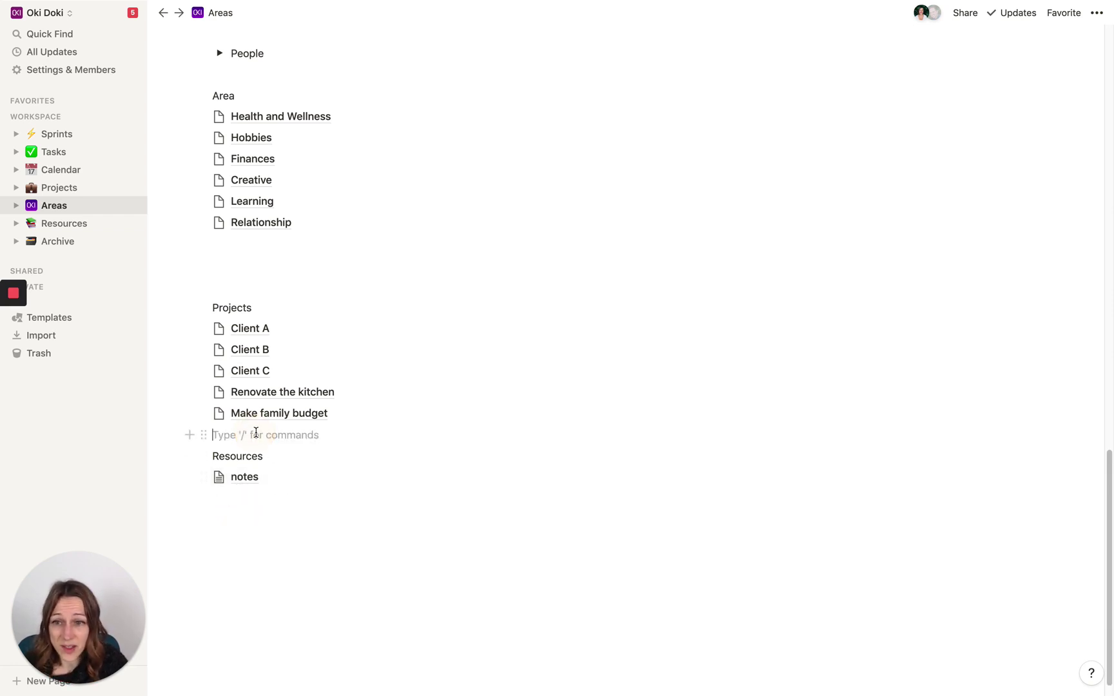
pyautogui.press('Return')
pyautogui.press('Return')
pyautogui.press('Return')
pyautogui.press('Up')
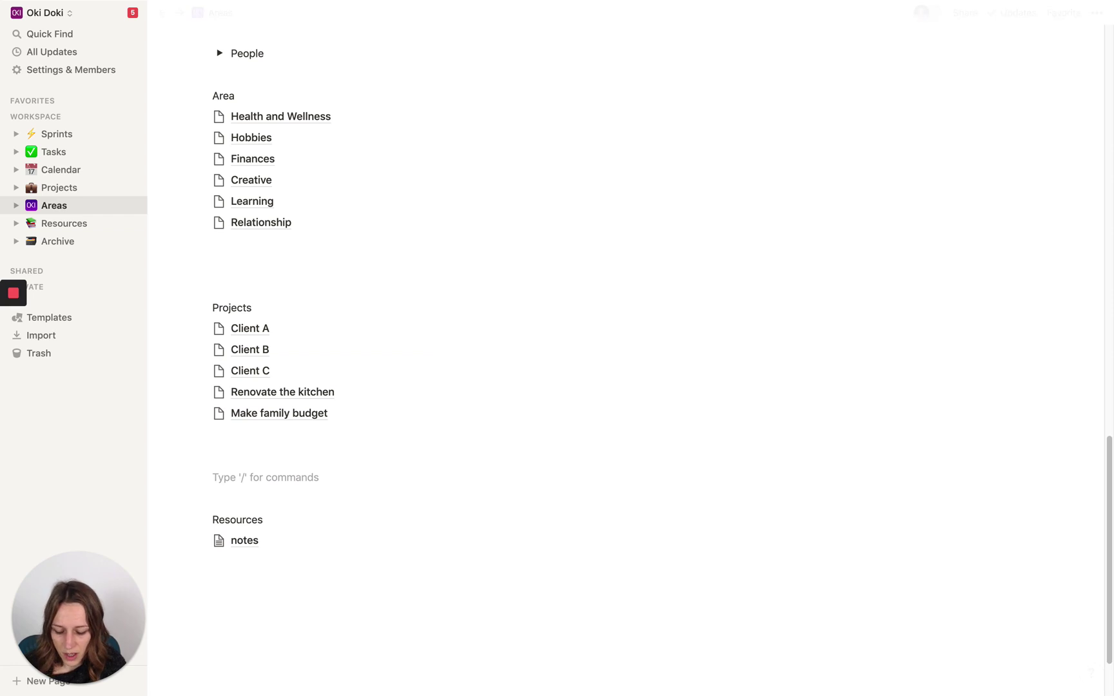
pyautogui.write('Tasks')
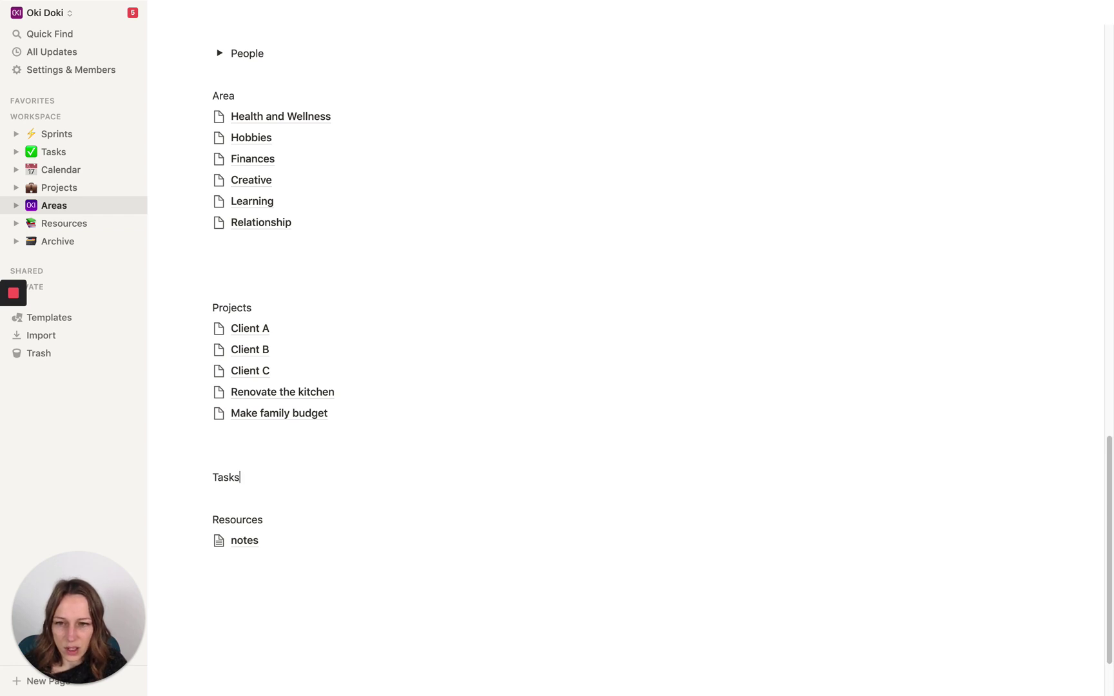
# Insert an inline table database beneath the "Tasks" line and title it "Tasks".
pyautogui.press('Return')
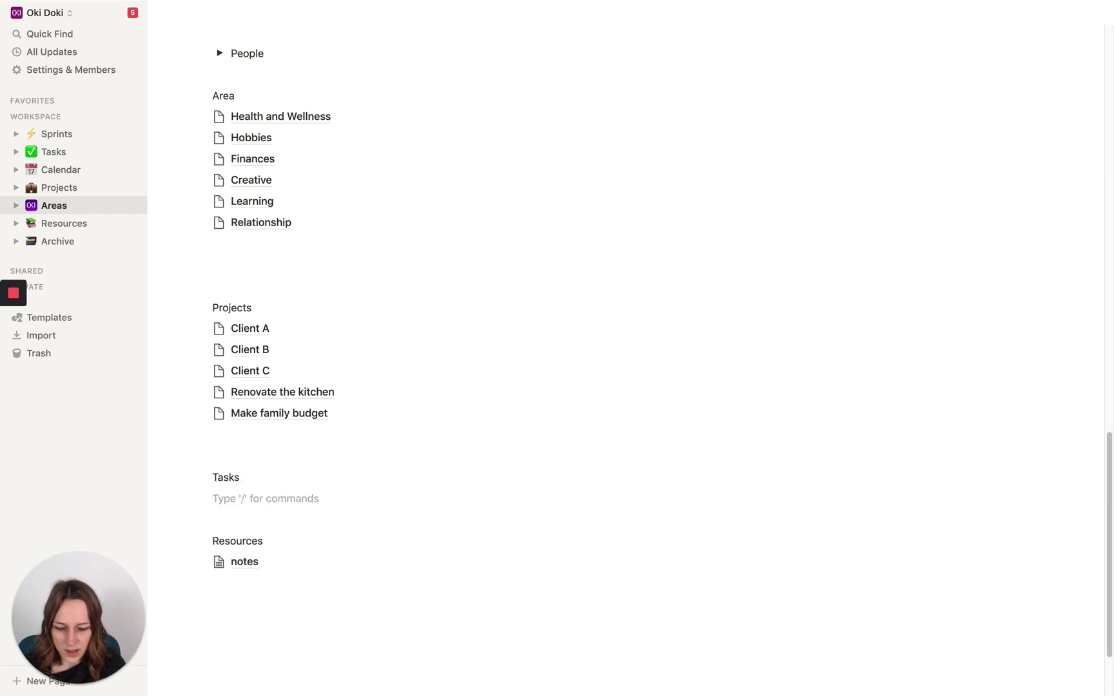
pyautogui.write('/table')
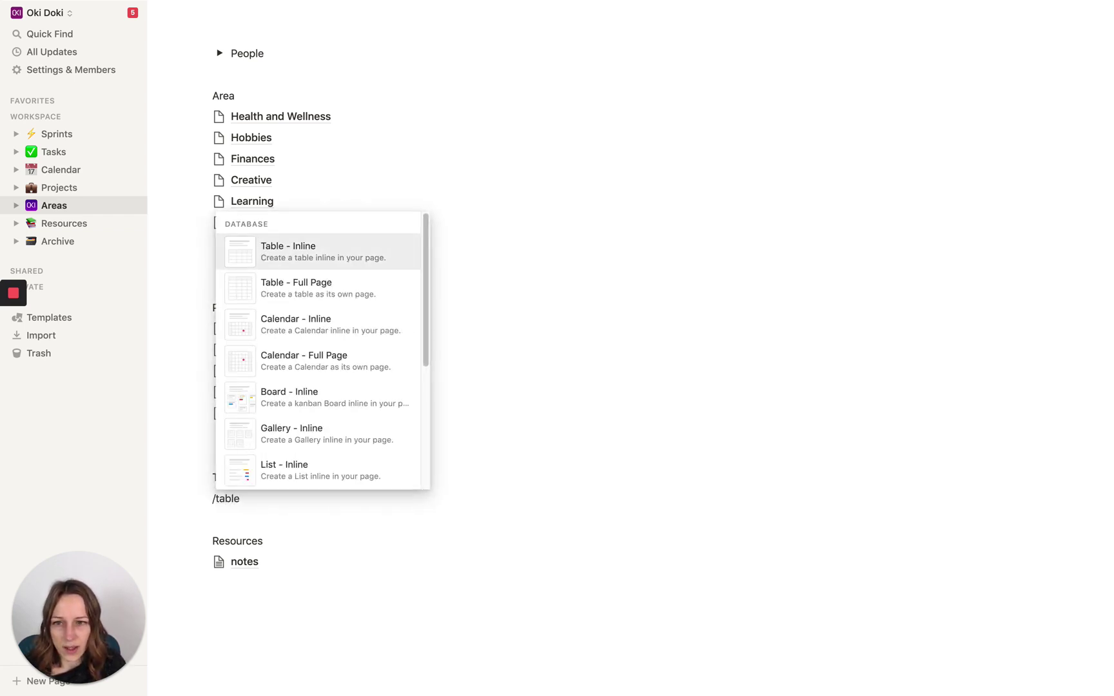
pyautogui.press('Return')
pyautogui.write('Ta')
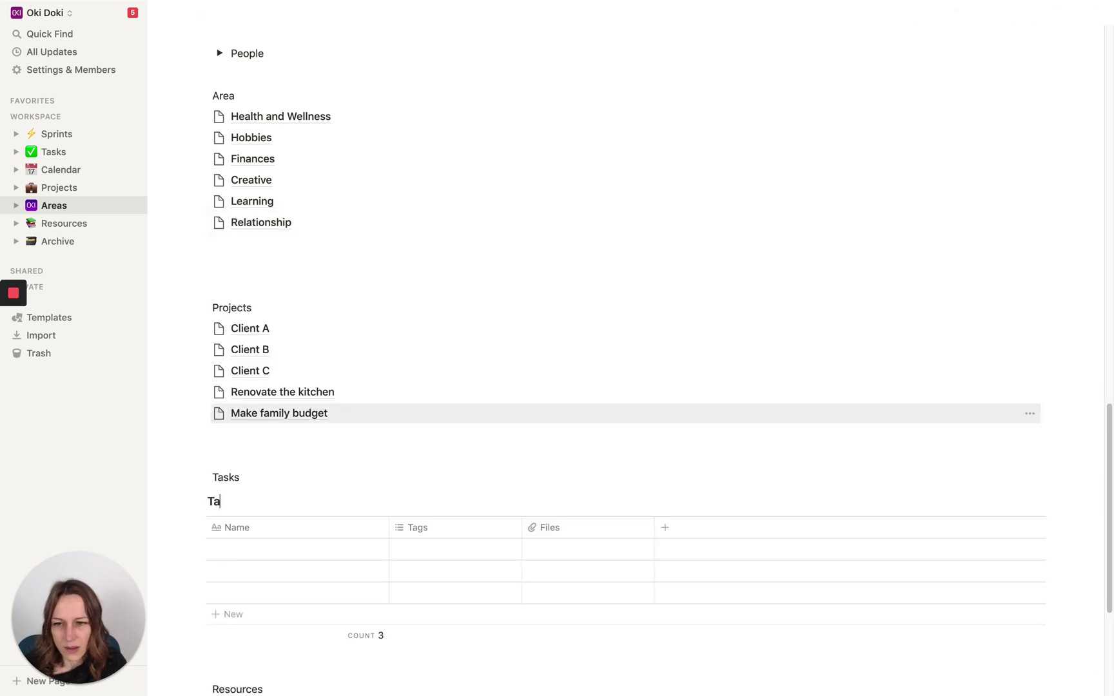
pyautogui.write('sks')
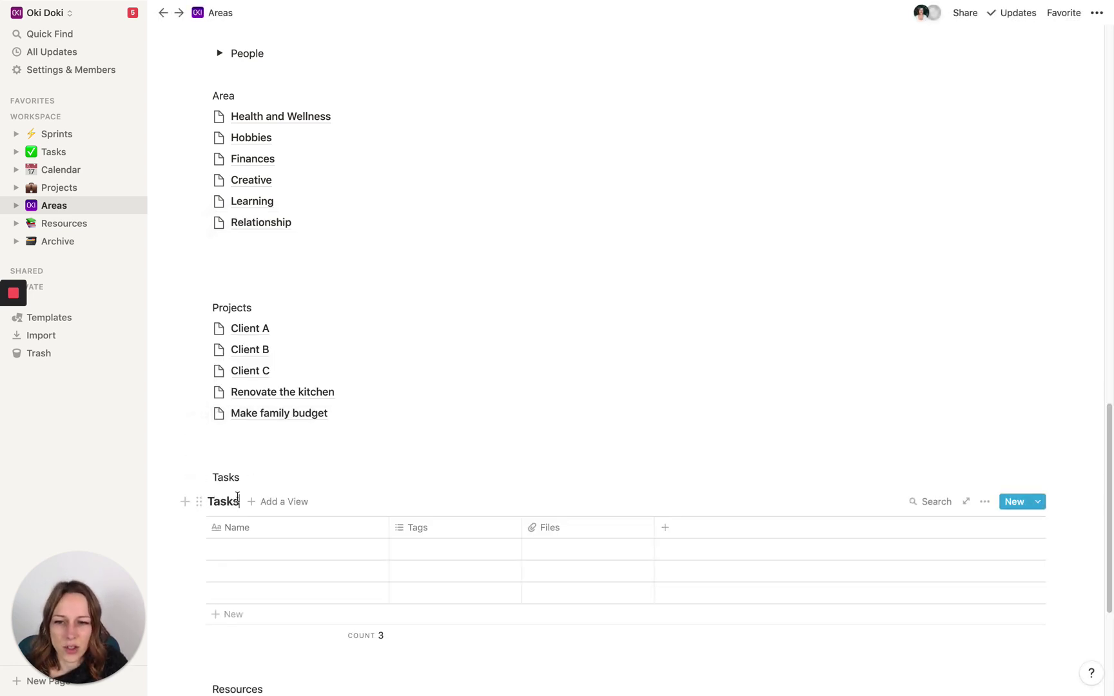
# Name the three entries of the Tasks table "Task 1", "task 2" and "task 3".
pyautogui.click(256, 550)
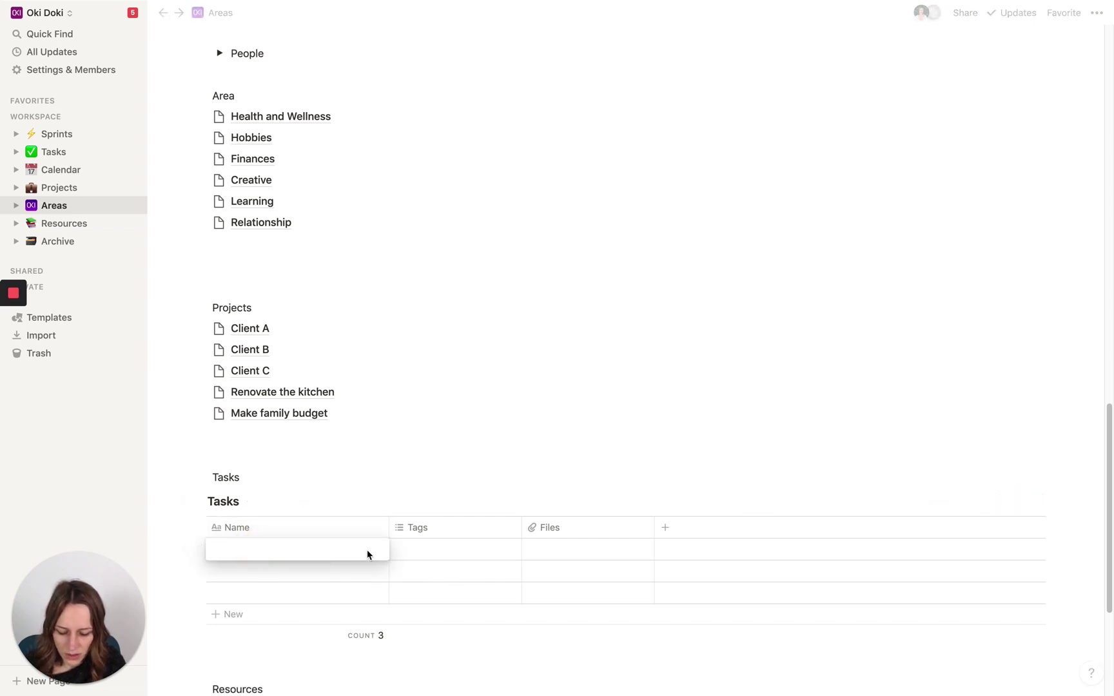
pyautogui.write('Task 1')
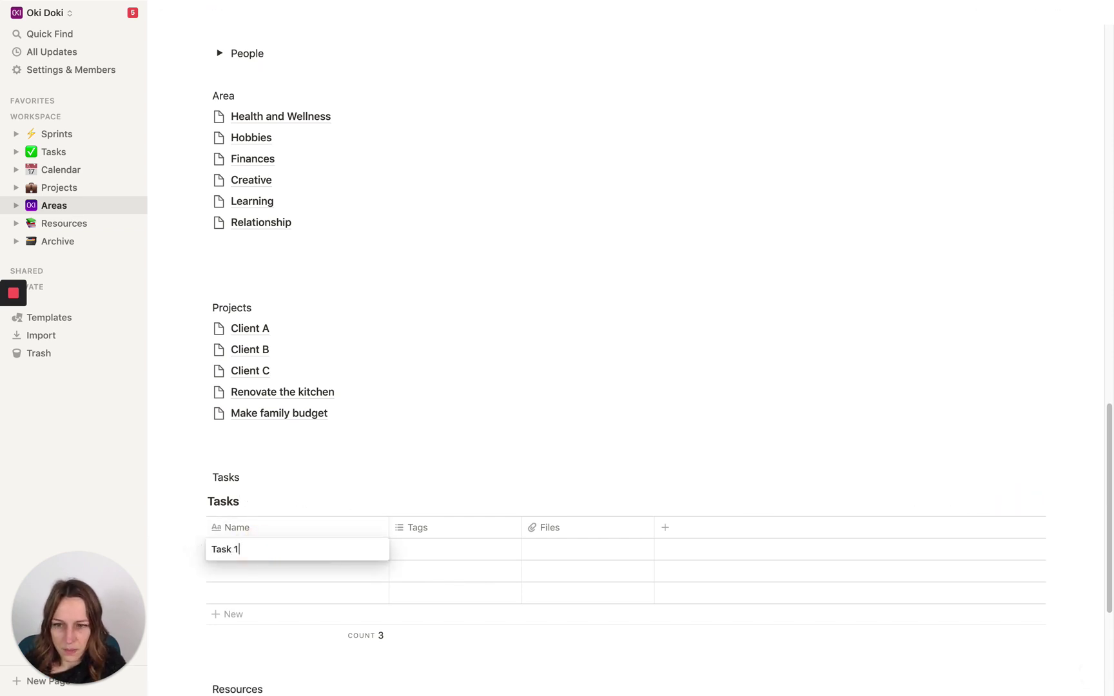
pyautogui.click(340, 573)
pyautogui.click(339, 574)
pyautogui.write('task')
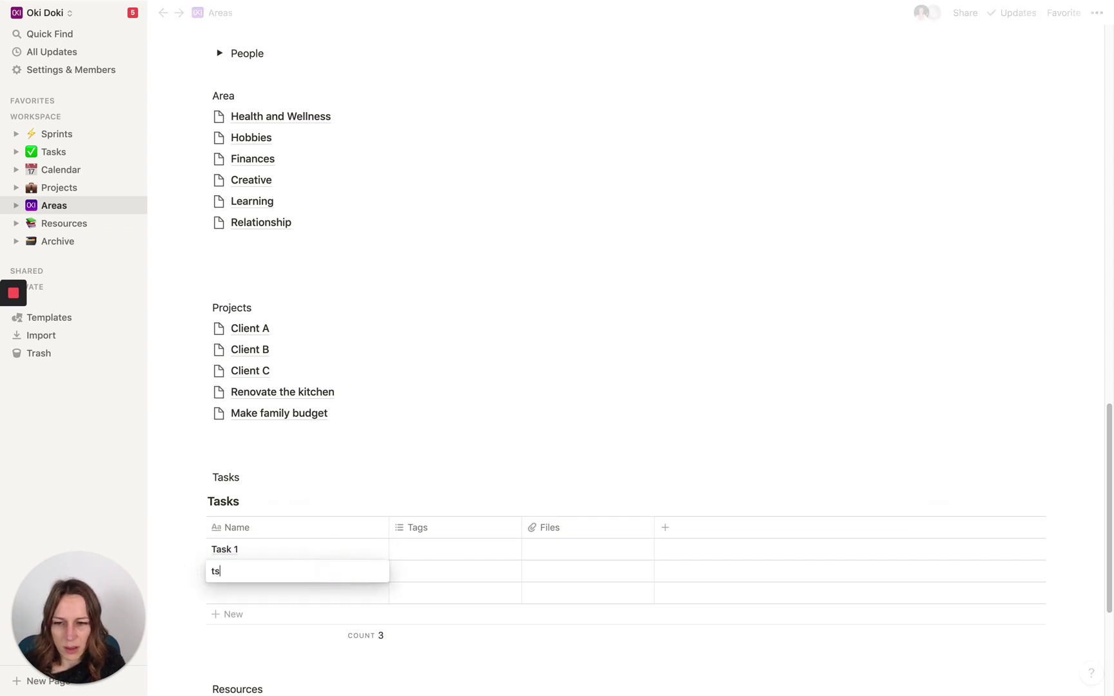
pyautogui.write(' 2')
pyautogui.press('Return')
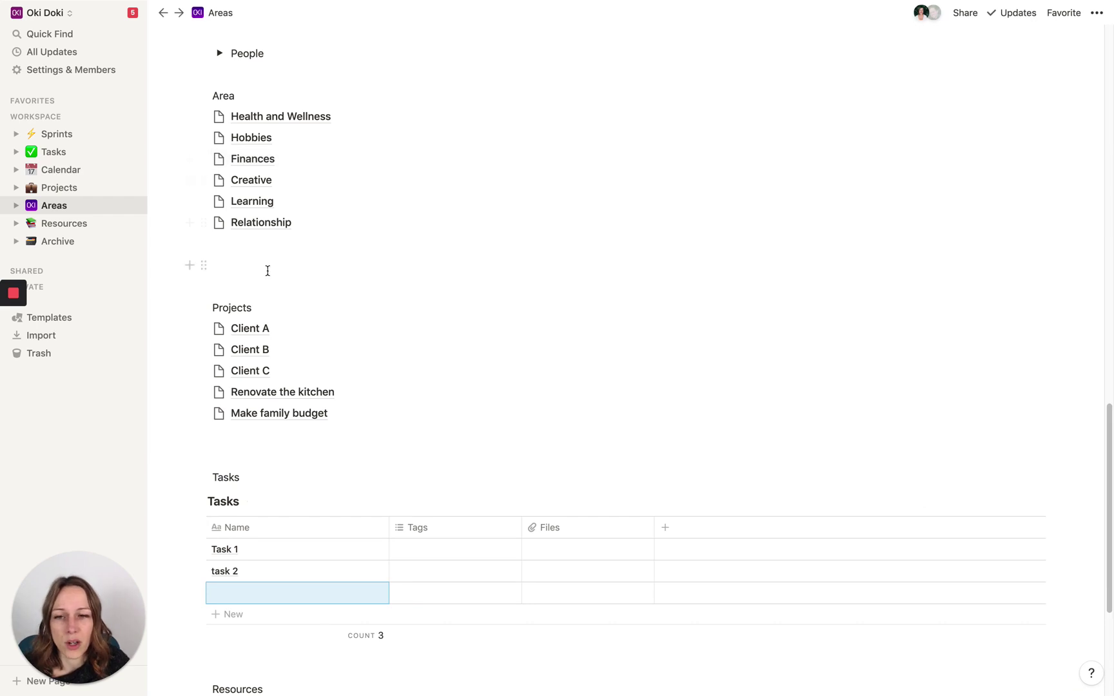
pyautogui.write('ta')
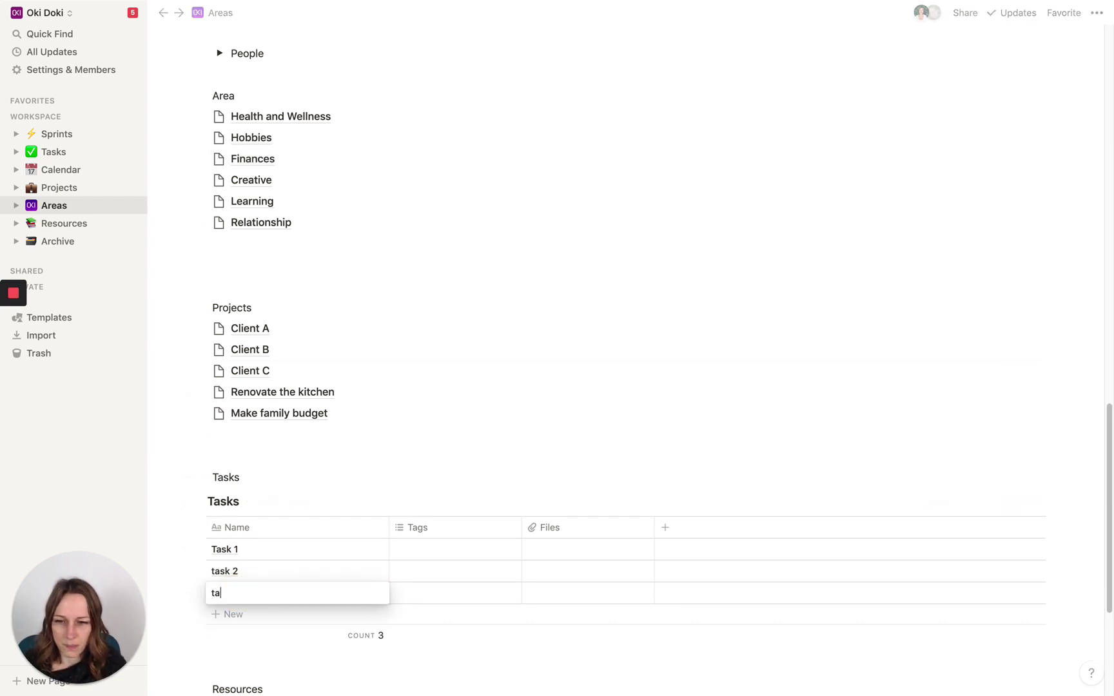
pyautogui.write('sk 3')
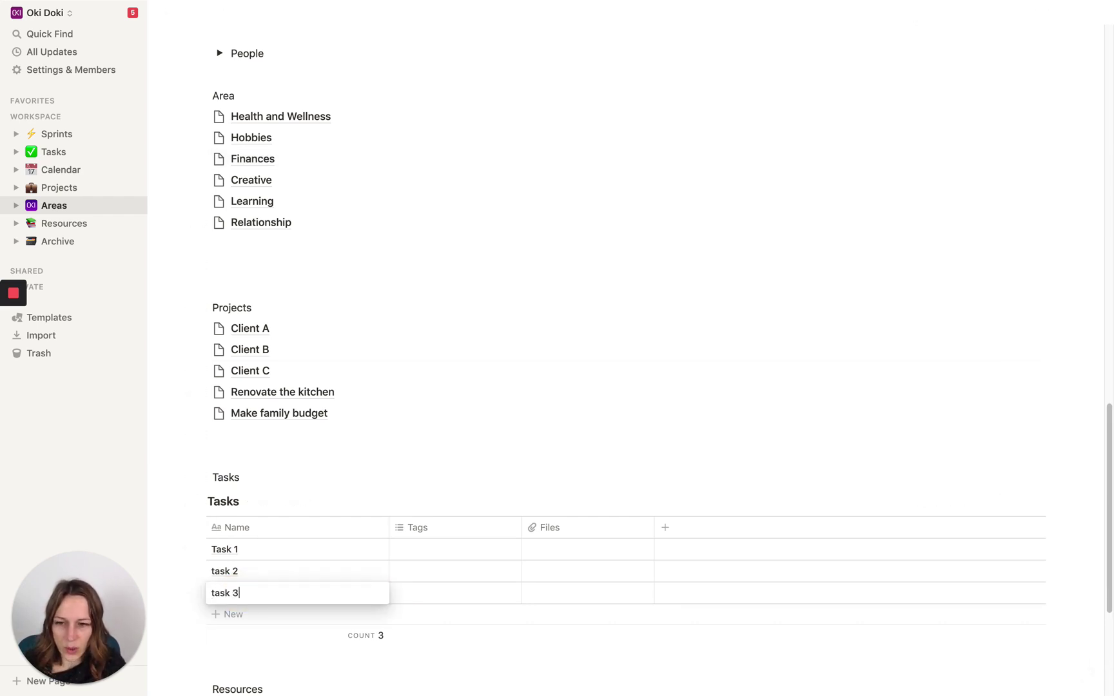
pyautogui.press('Escape')
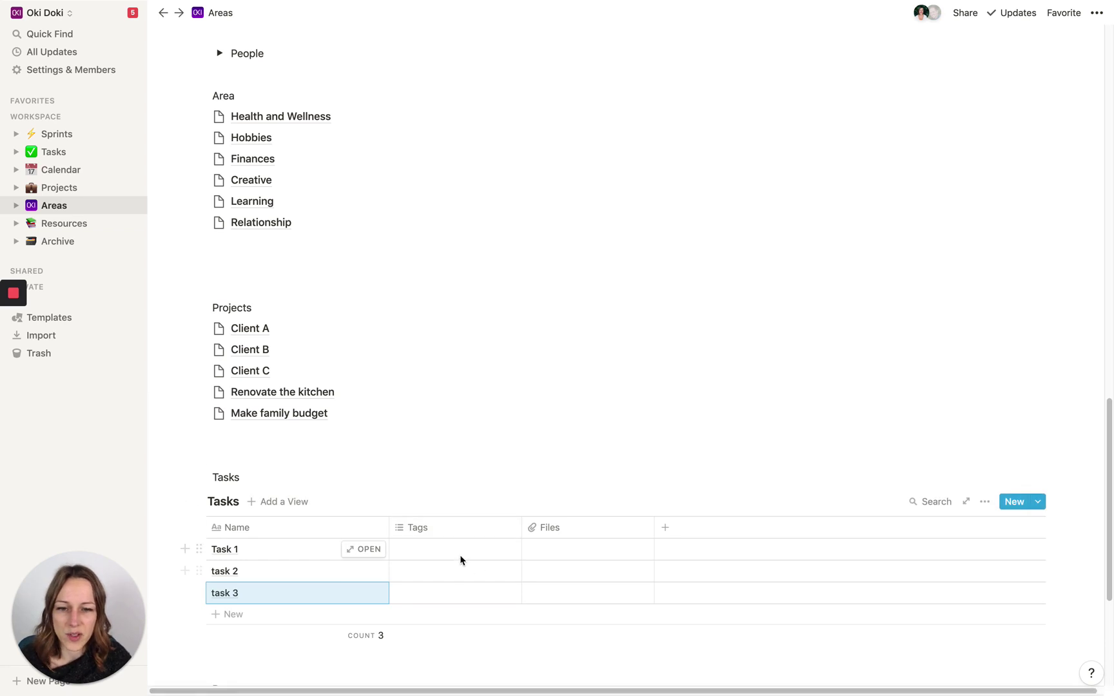
# Change the Files column of the Tasks table to the Date type and rename it "Dates".
pyautogui.click(580, 531)
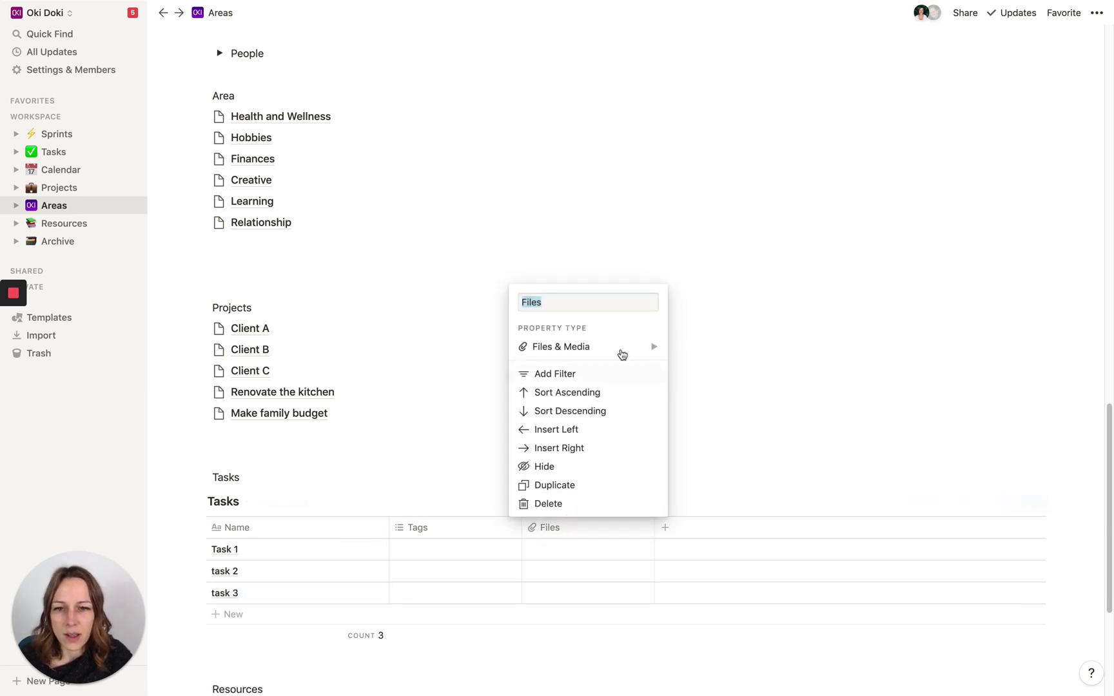
pyautogui.moveTo(631, 346)
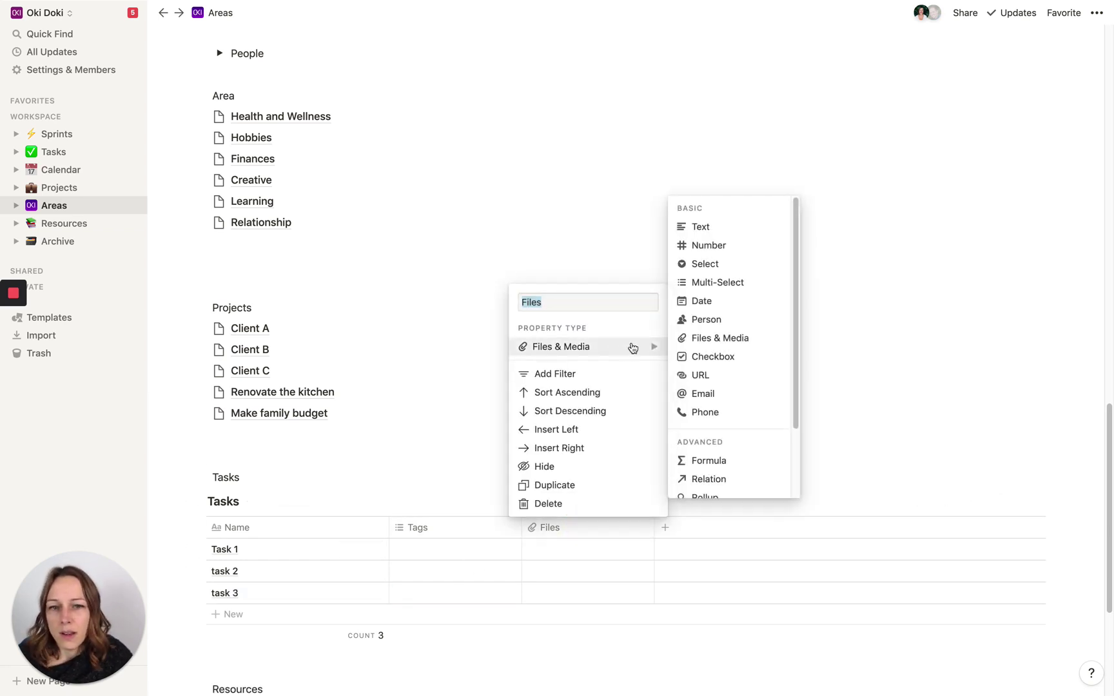
pyautogui.click(701, 301)
pyautogui.click(589, 530)
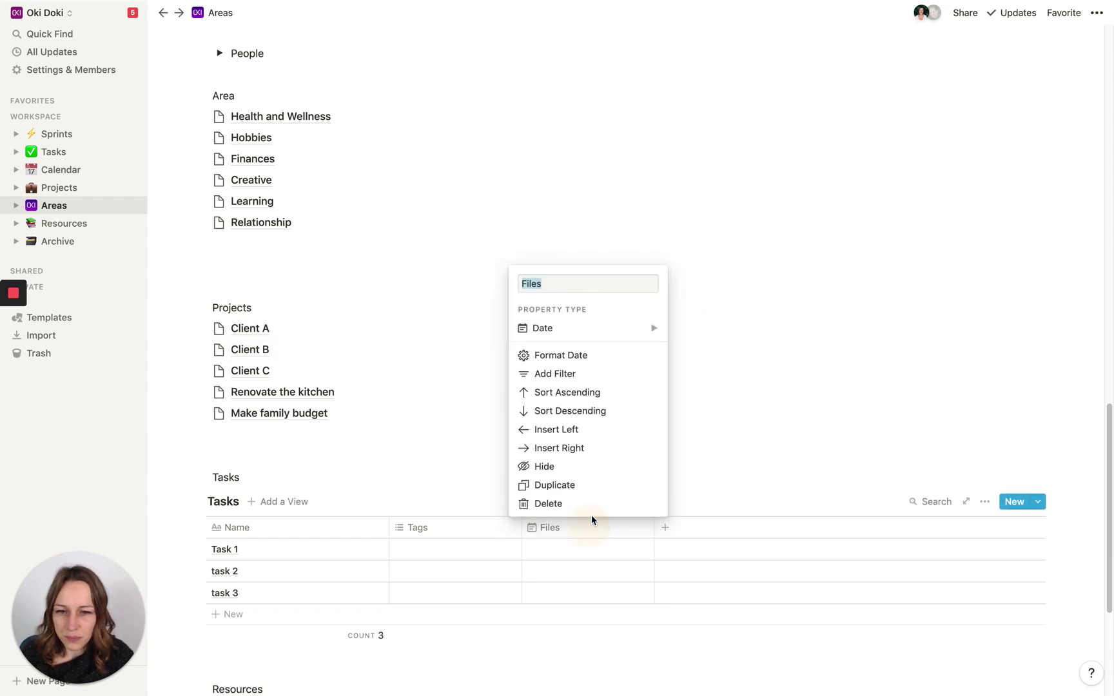
pyautogui.write('Dates')
pyautogui.press('Return')
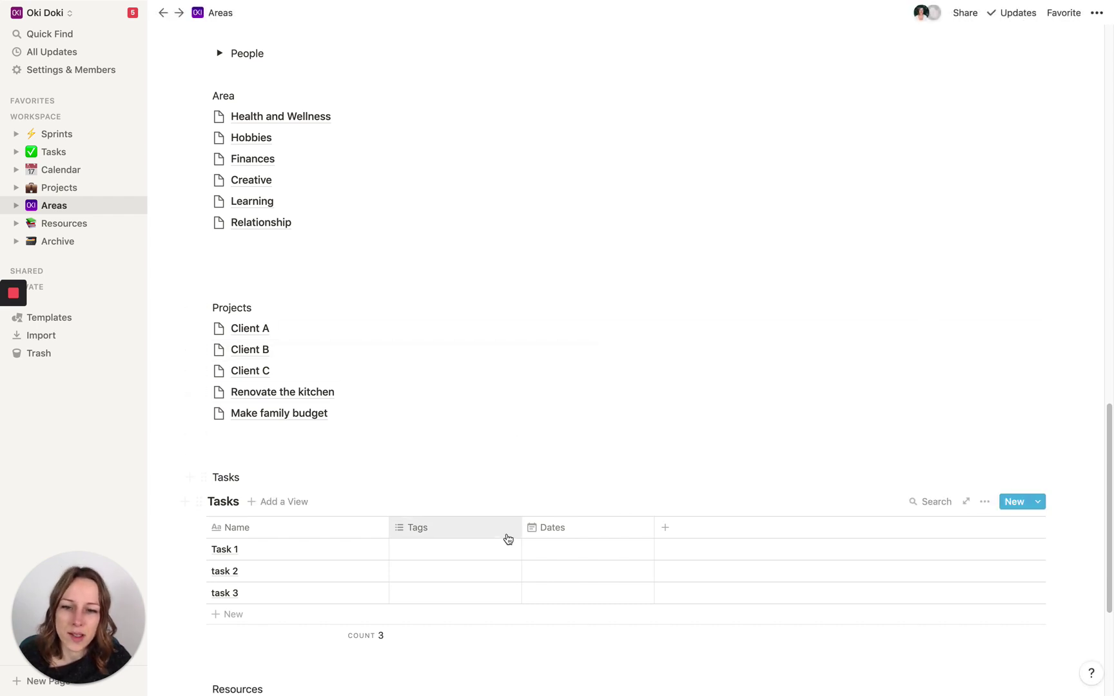
# Add a multi-select column named "Status" to the Tasks table.
pyautogui.click(665, 528)
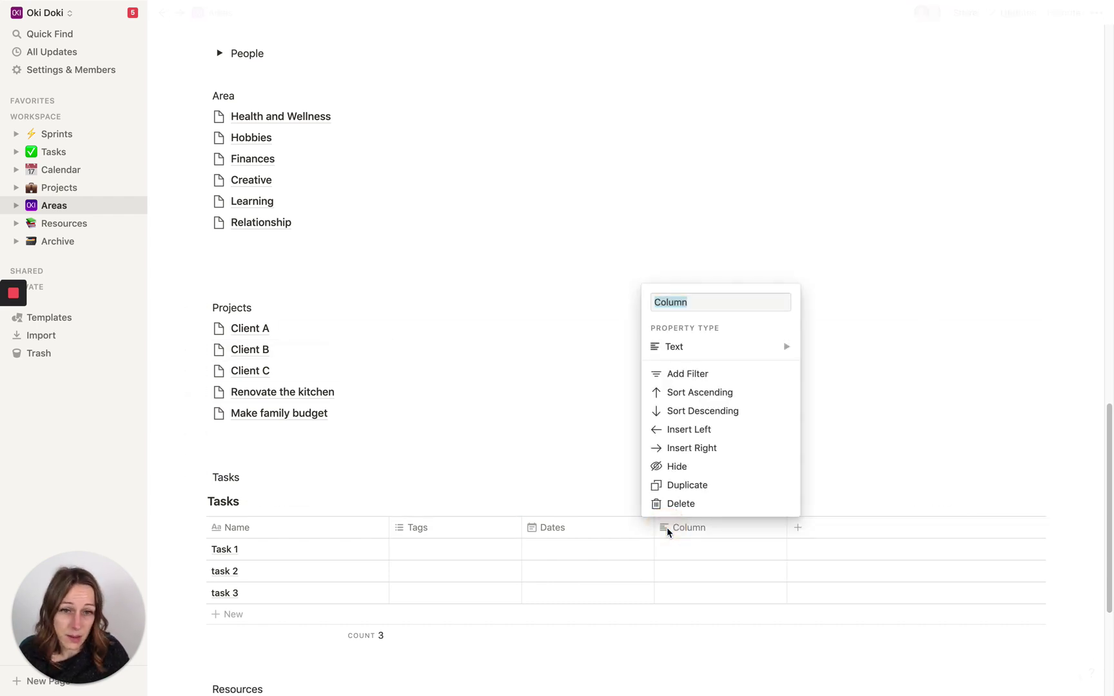
pyautogui.write('Status')
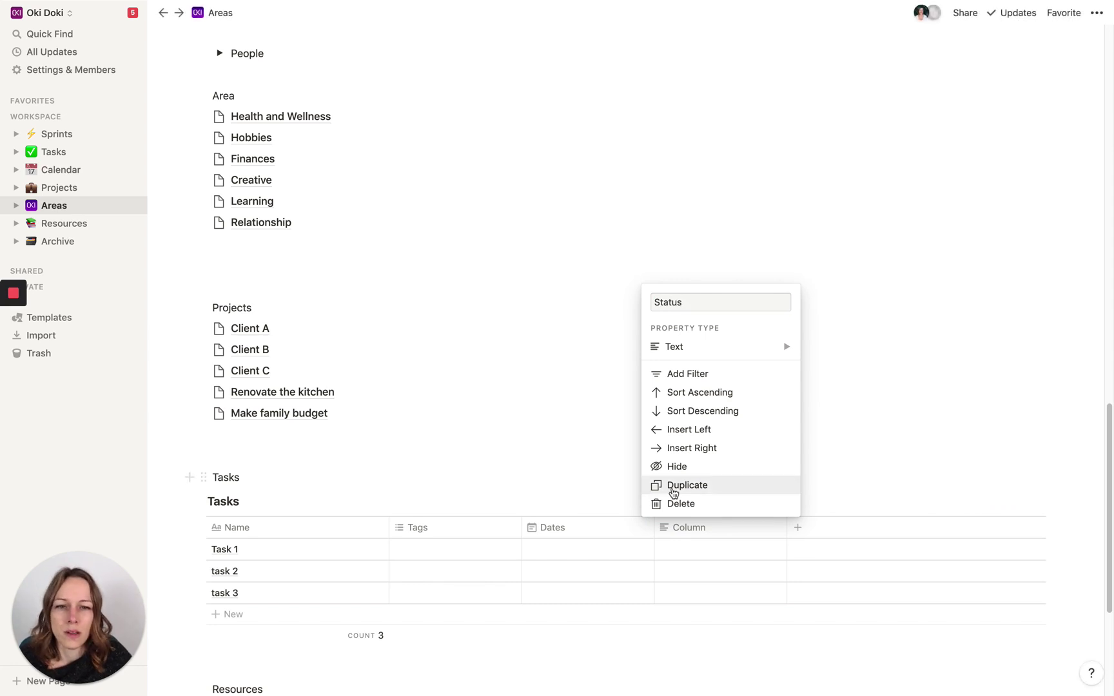
pyautogui.click(703, 346)
pyautogui.click(858, 281)
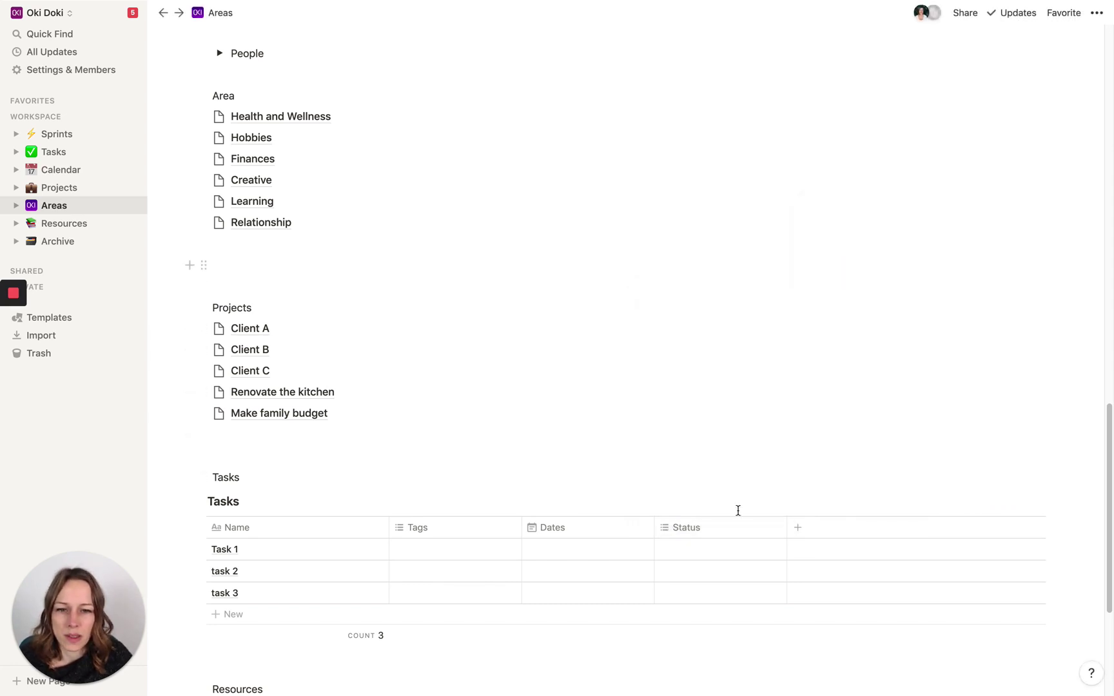
# Create the status options "In Progress", "Completed" and "Waiting" in the Status cell of Task 1.
pyautogui.click(714, 551)
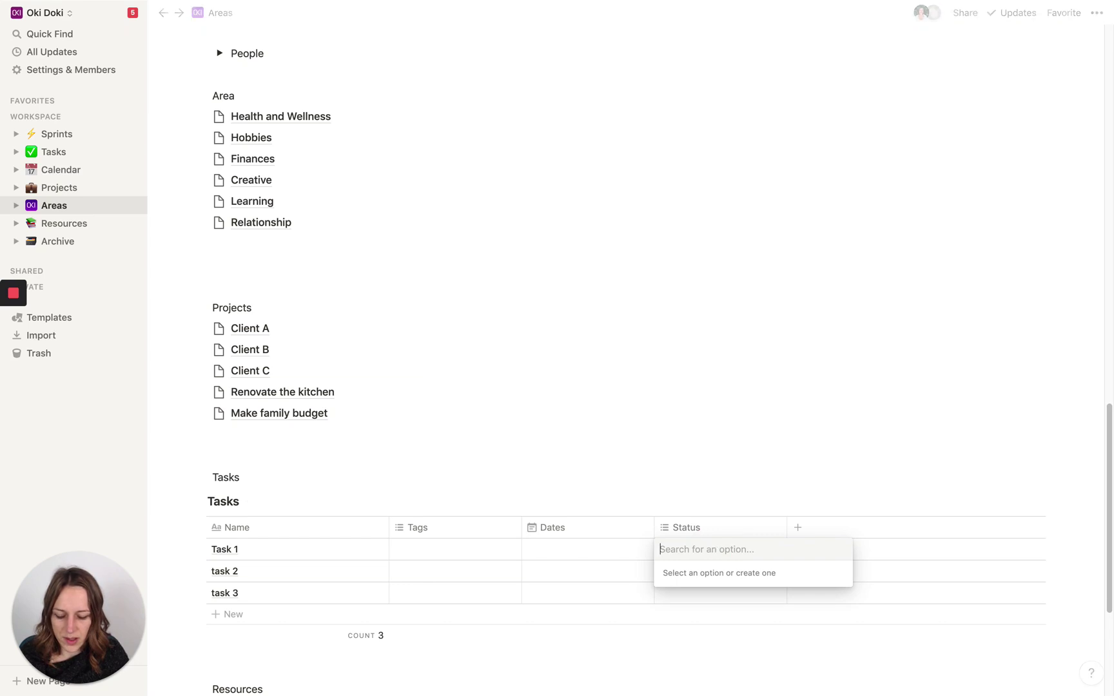
pyautogui.write('In Progress')
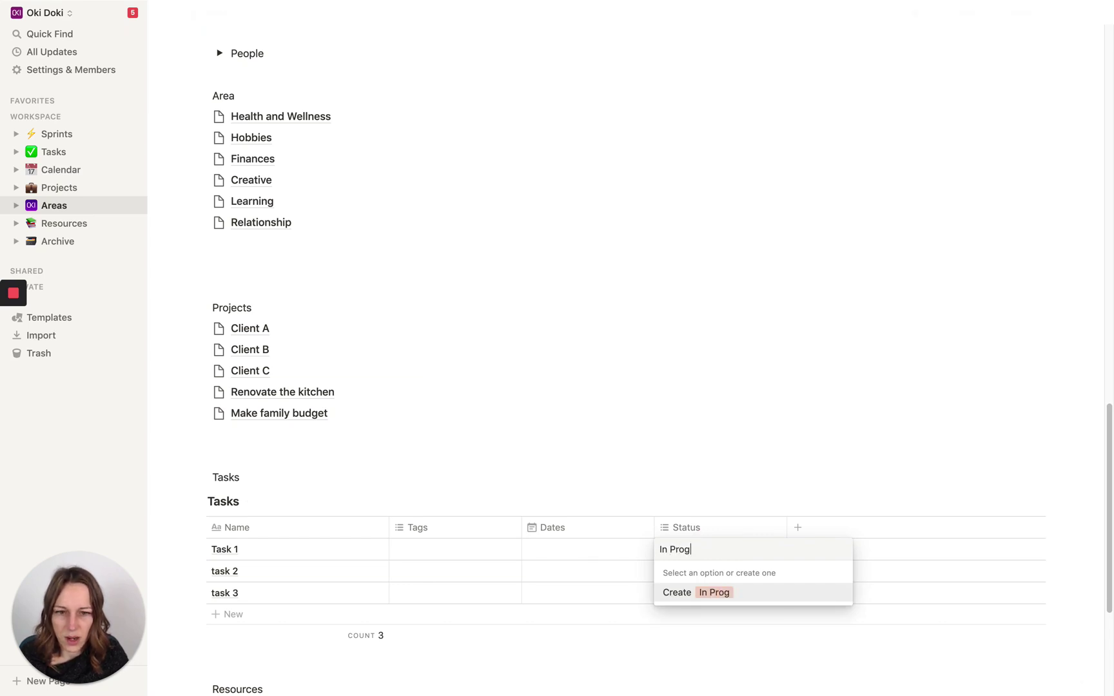
pyautogui.press('Return')
pyautogui.write('COmplet')
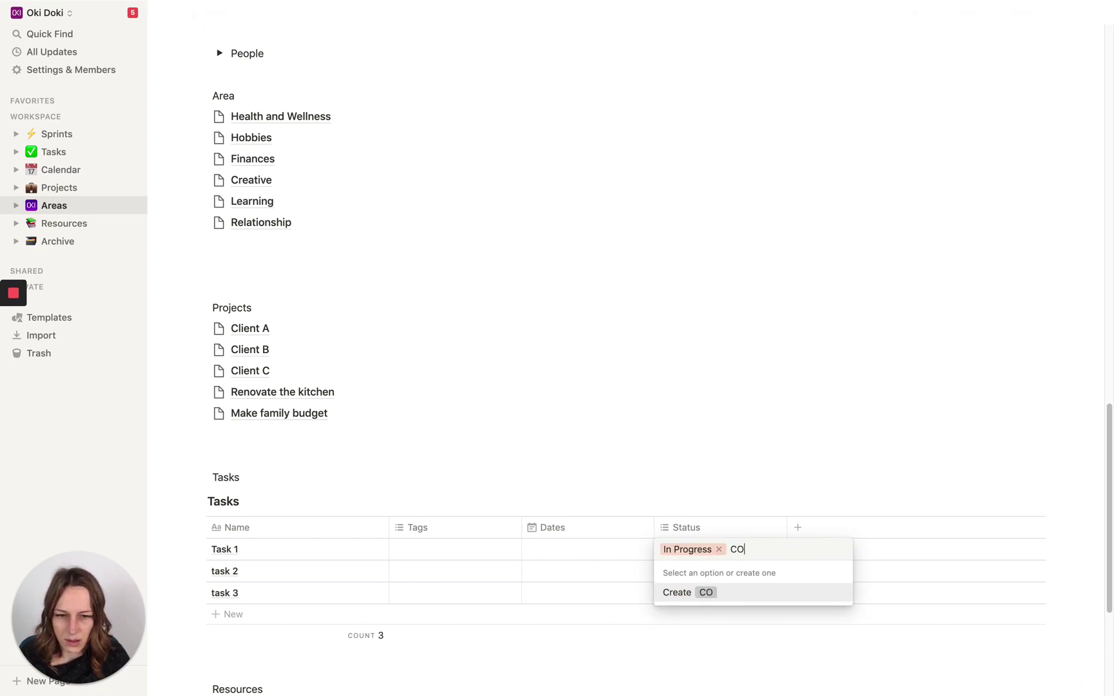
pyautogui.press('BackSpace')
pyautogui.press('BackSpace')
pyautogui.press('BackSpace')
pyautogui.press('BackSpace')
pyautogui.press('BackSpace')
pyautogui.press('BackSpace')
pyautogui.write('ompleted')
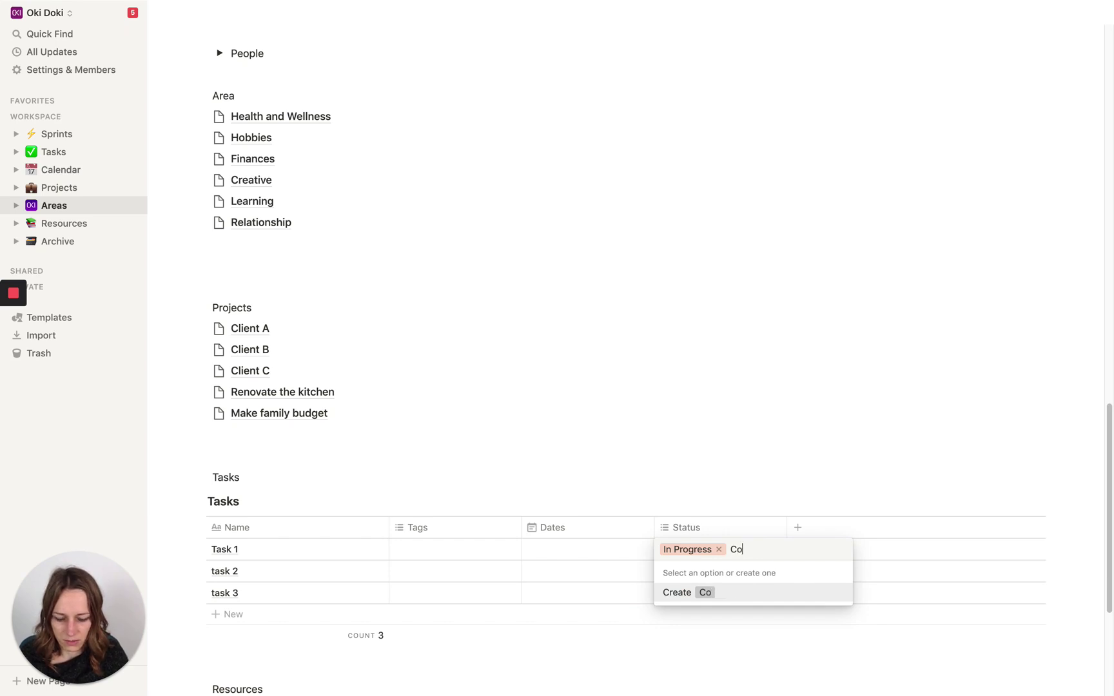
pyautogui.press('Return')
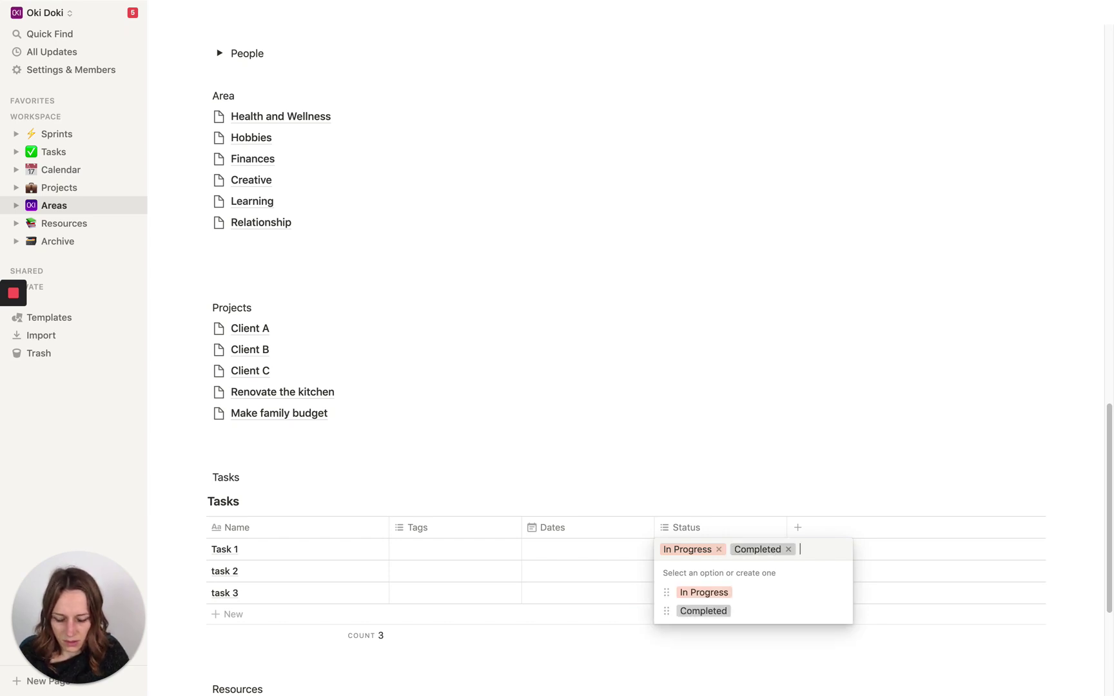
pyautogui.write('Waiting')
pyautogui.press('Return')
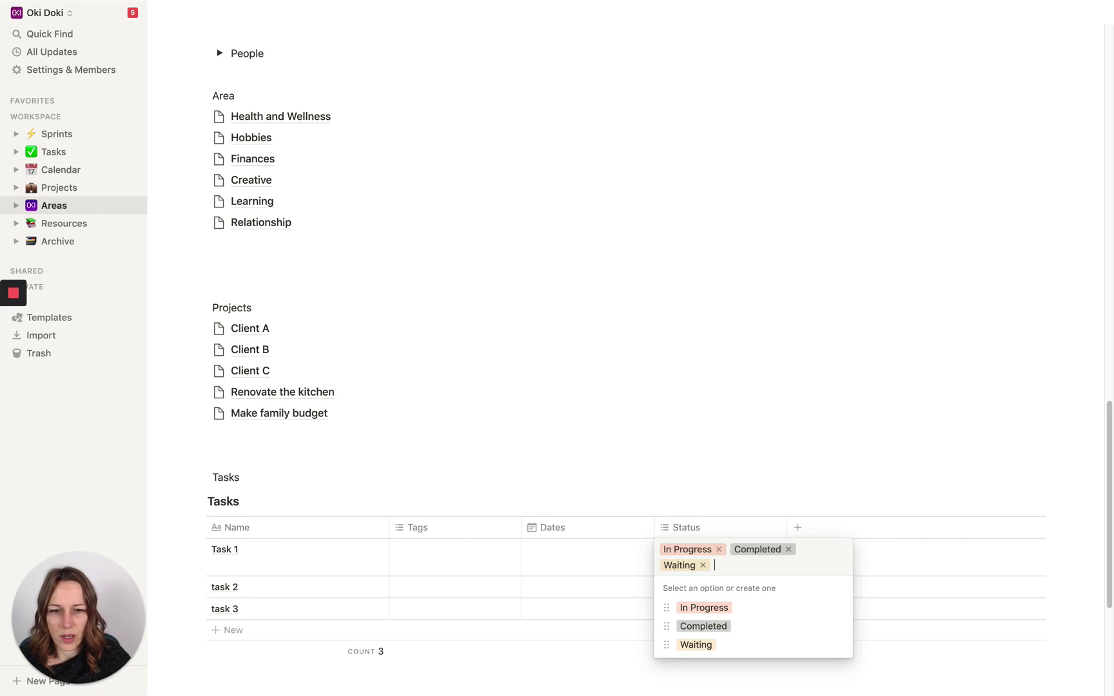
# Remove all statuses except In Progress from Task 1 and set the status of task 2 to Completed.
pyautogui.click(703, 565)
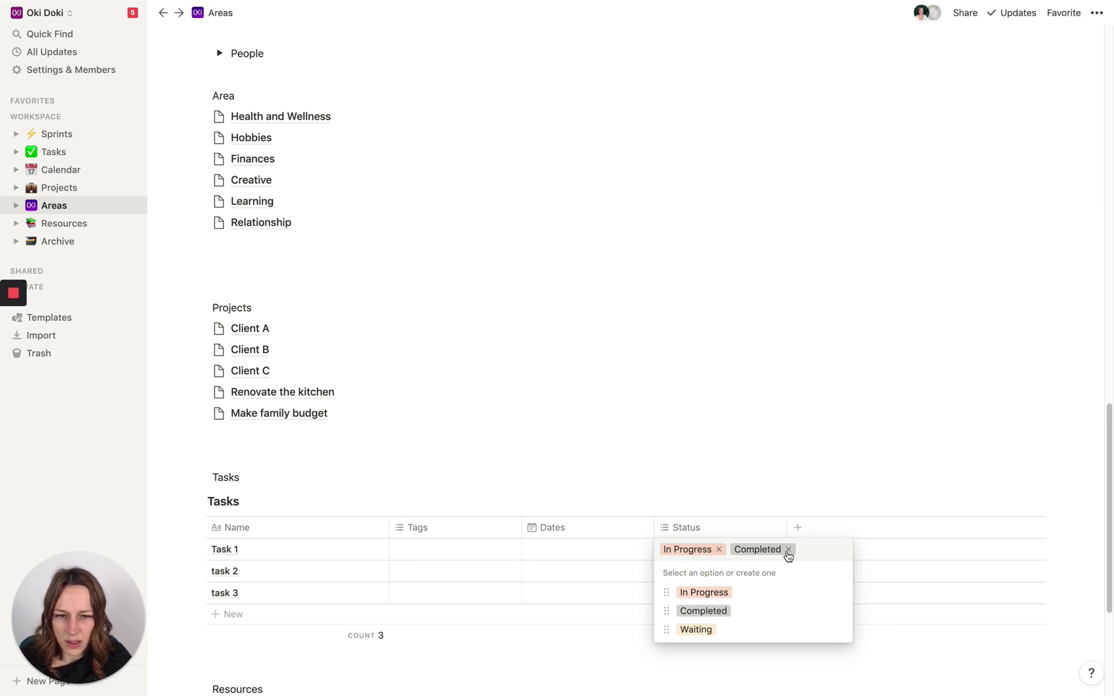
pyautogui.click(714, 505)
pyautogui.click(689, 572)
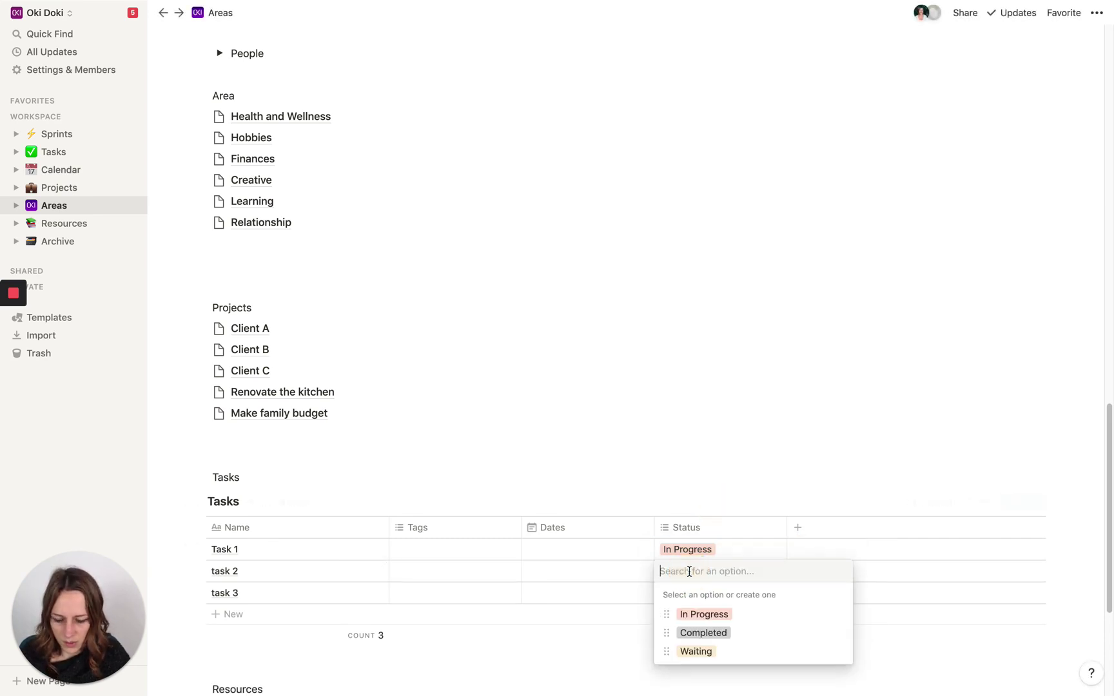
pyautogui.write('c')
pyautogui.click(702, 616)
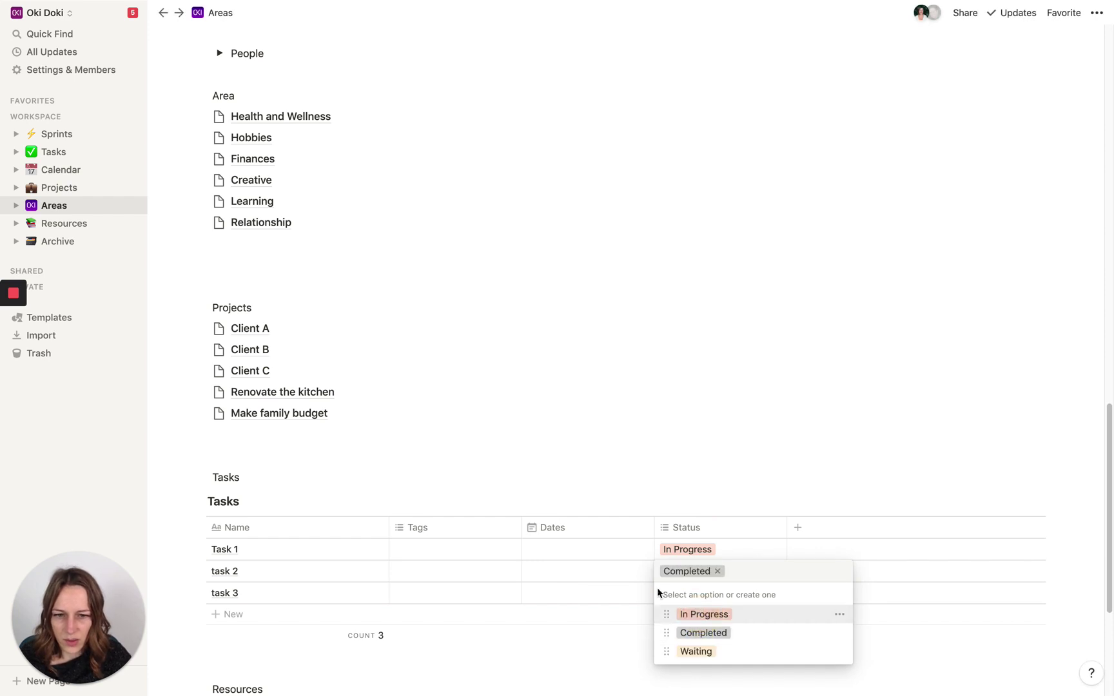
# Add the Waiting status to task 2 and move the Dates column ahead of Tags in the Tasks table.
pyautogui.click(707, 650)
pyautogui.click(450, 539)
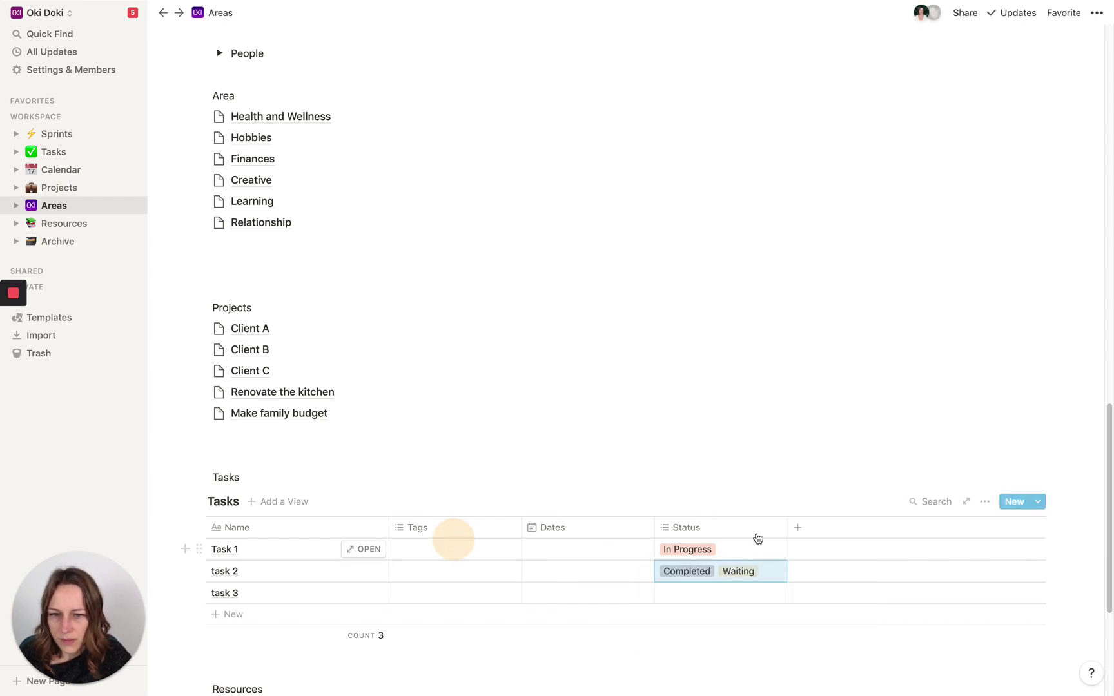
pyautogui.moveTo(619, 529); pyautogui.dragTo(477, 527)
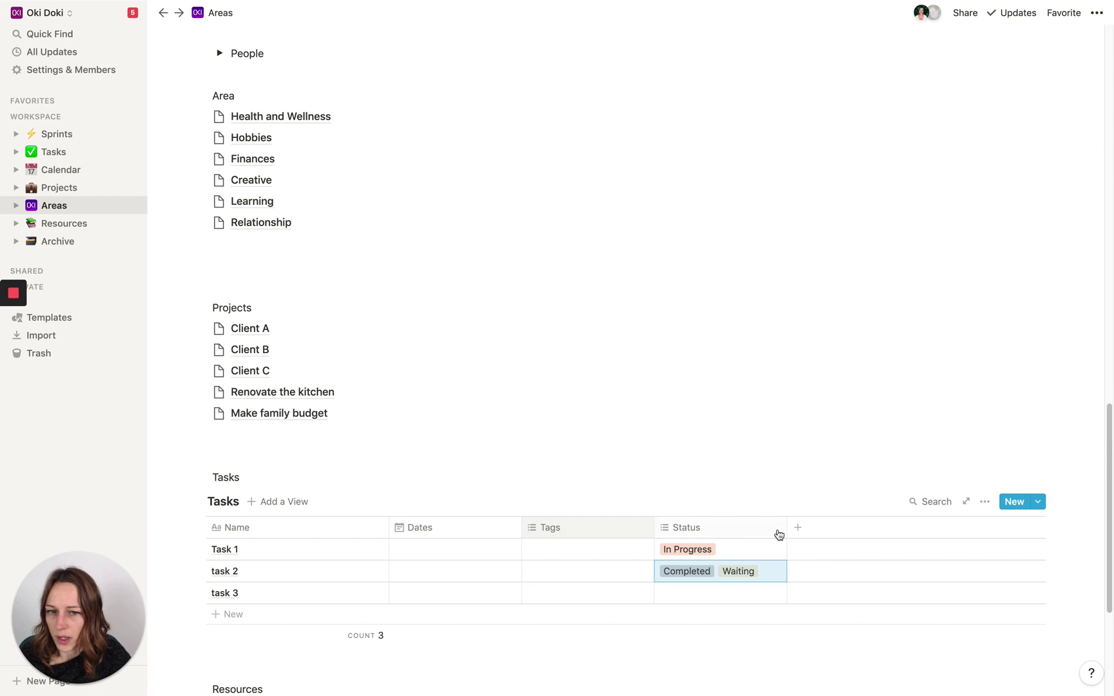
# Add a "Person" column of the Person type to the Tasks table and place it between Dates and Tags.
pyautogui.click(801, 531)
pyautogui.write('Person')
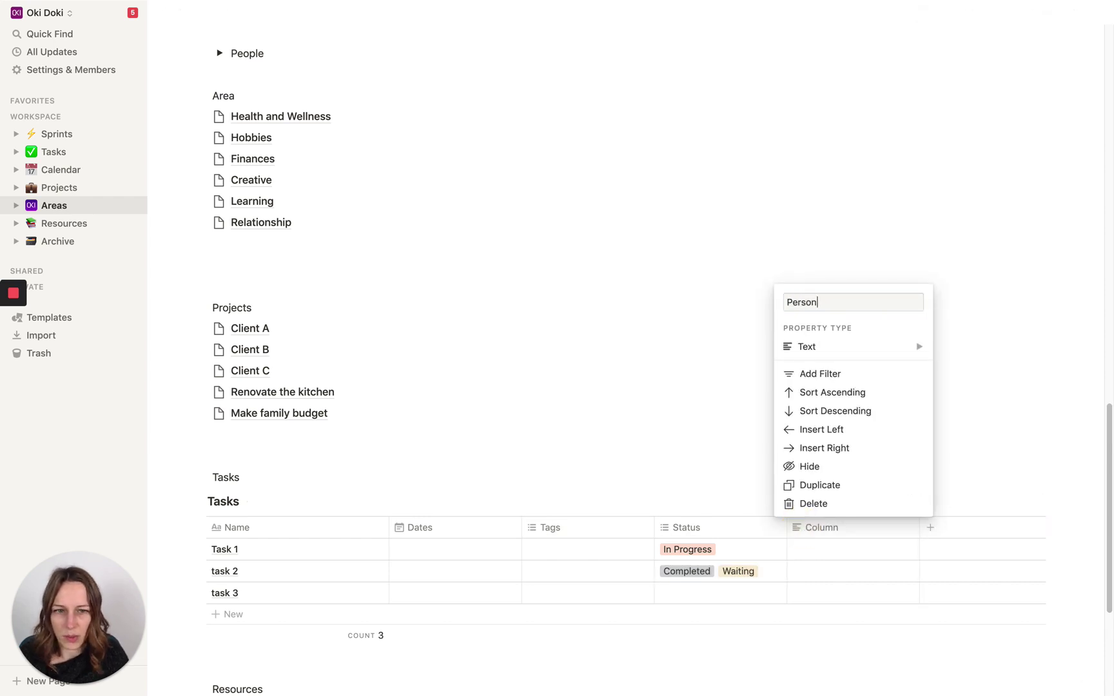
pyautogui.click(827, 348)
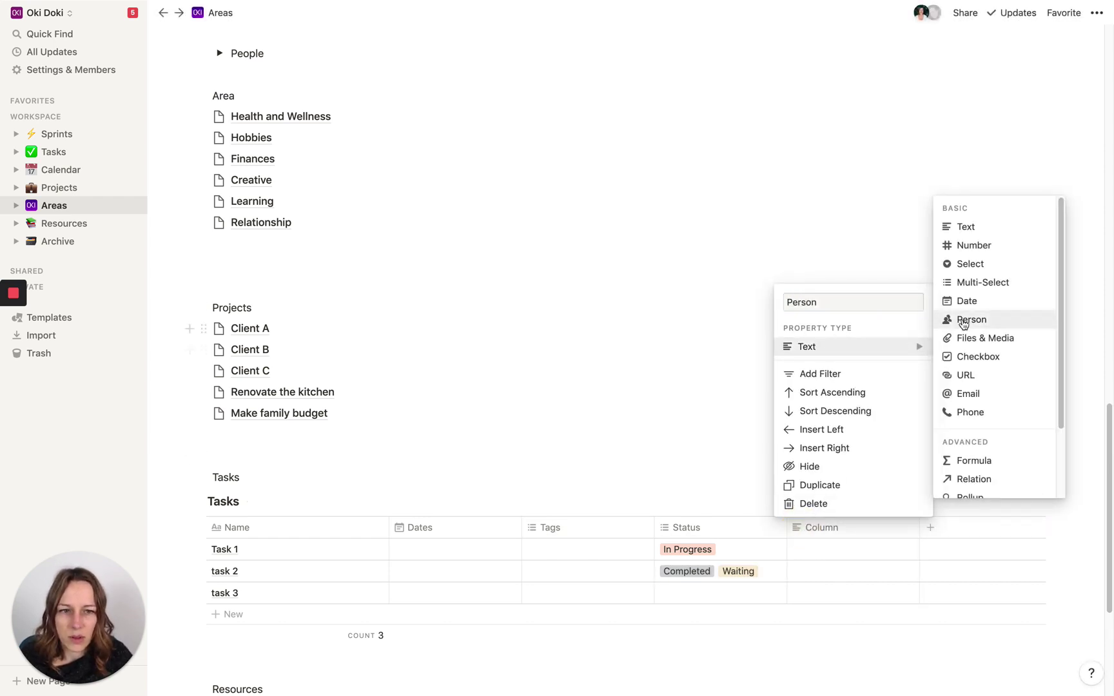
pyautogui.click(968, 318)
pyautogui.moveTo(870, 530); pyautogui.dragTo(560, 538)
# Assign the first listed workspace member to Task 1 and set its date to Nov 22, 2019.
pyautogui.click(564, 547)
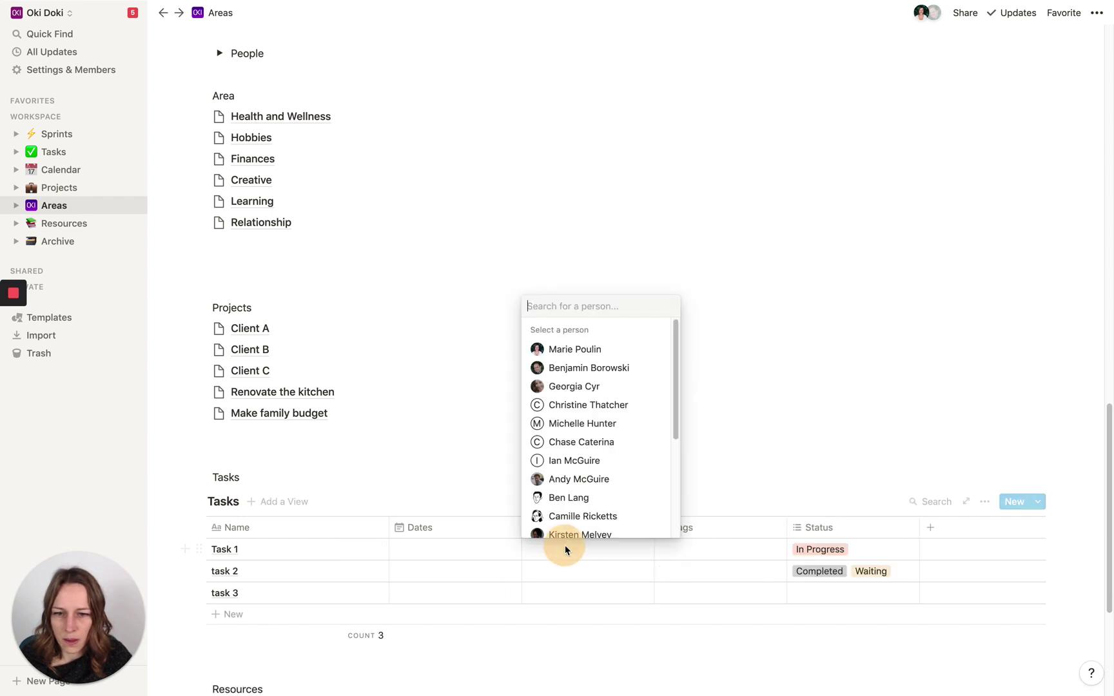
pyautogui.click(560, 348)
pyautogui.click(414, 439)
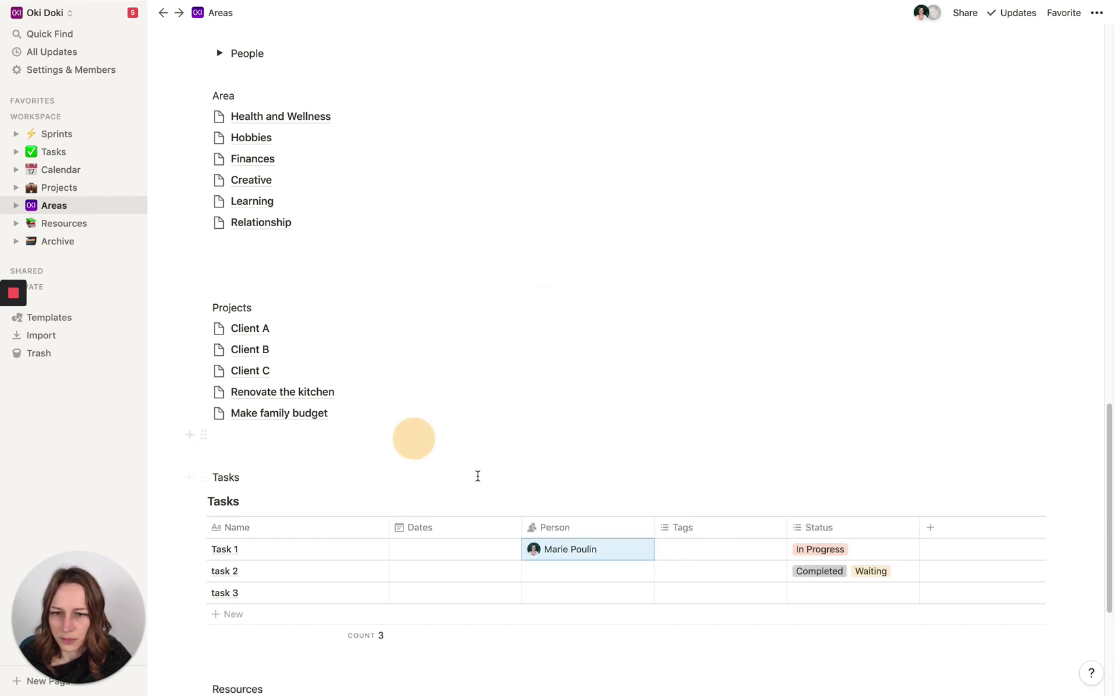
pyautogui.click(450, 558)
pyautogui.click(492, 349)
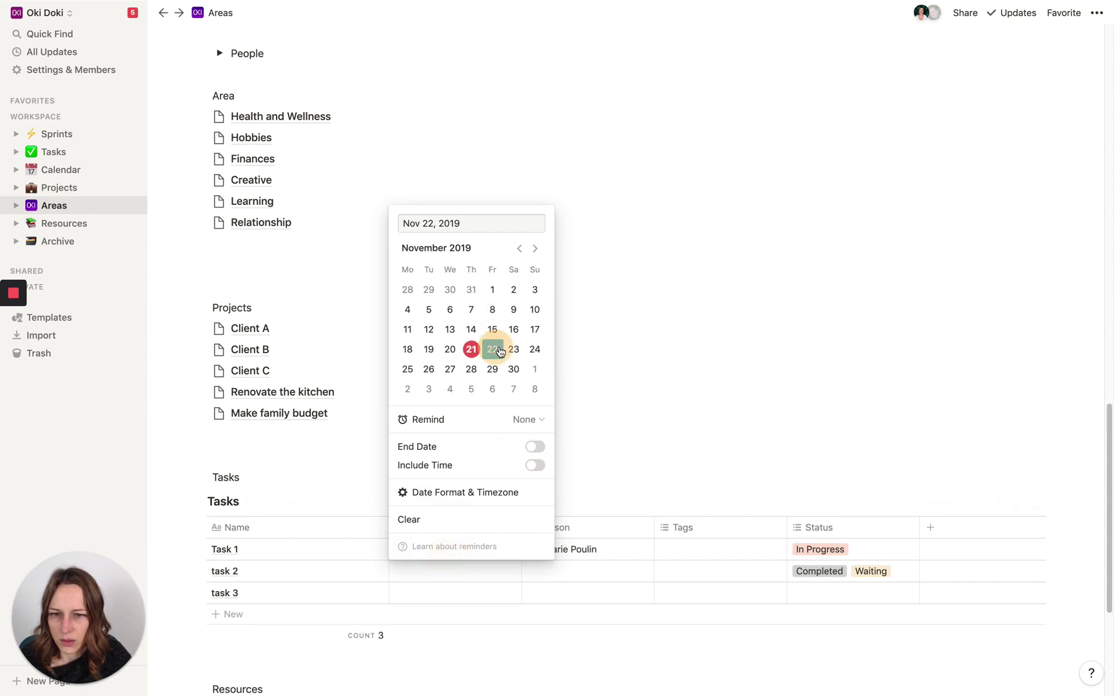
pyautogui.click(692, 411)
pyautogui.scroll(1, 257, 381)
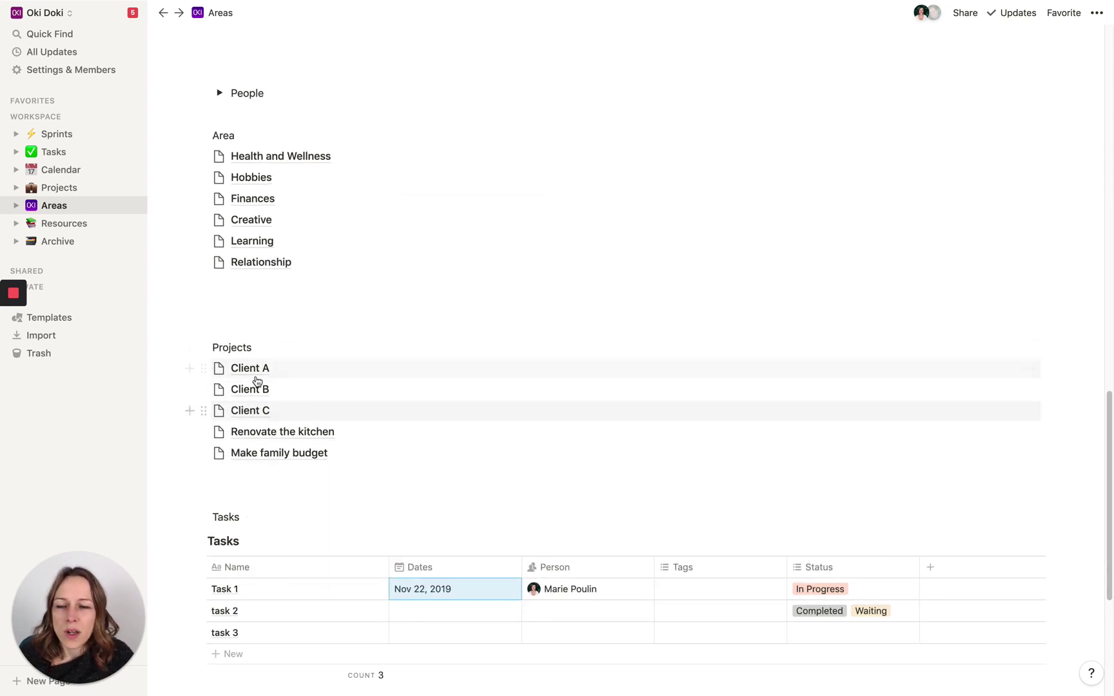
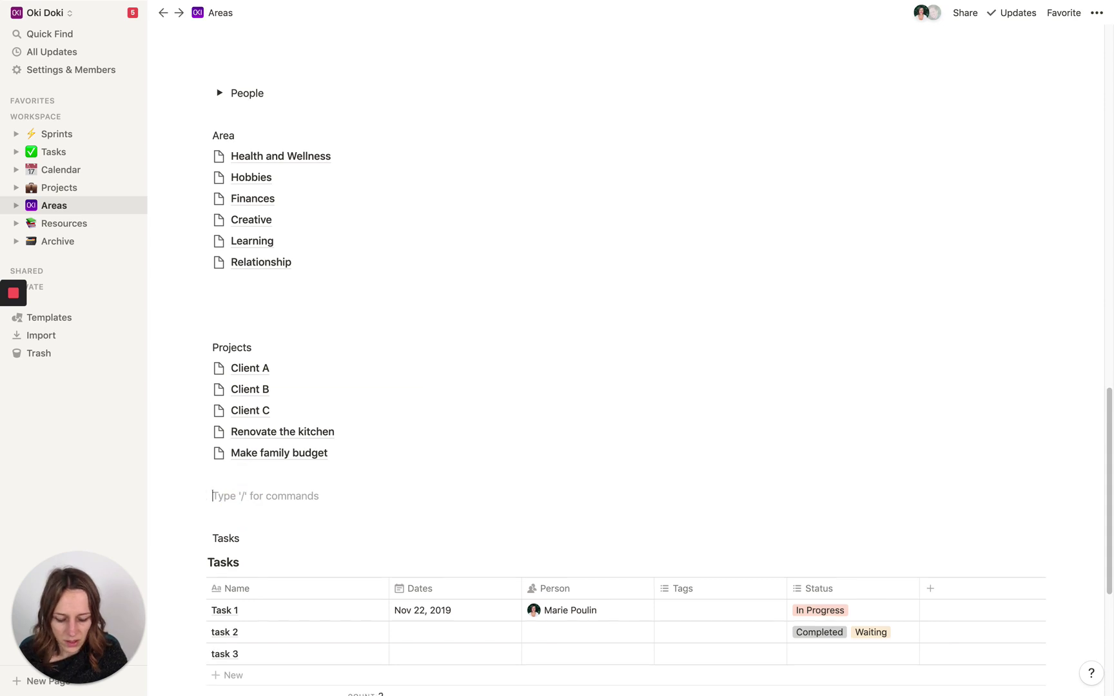
# Insert a new inline table below the list of project pages.
pyautogui.write('/tas')
pyautogui.press('Return')
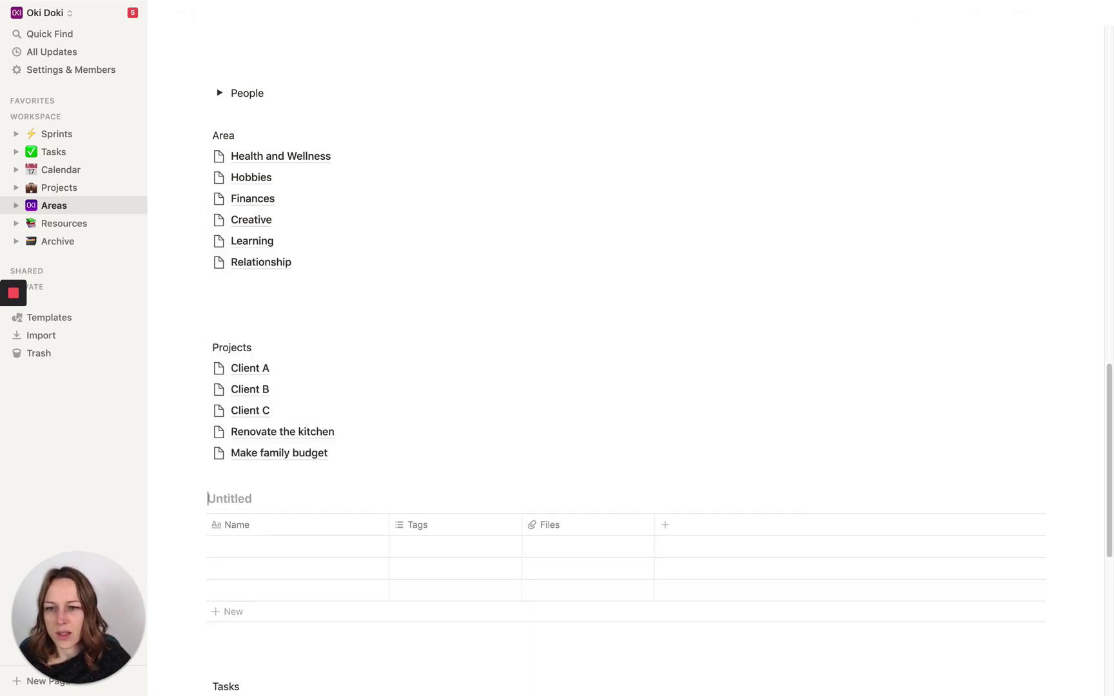
pyautogui.scroll(-4, 193, 451)
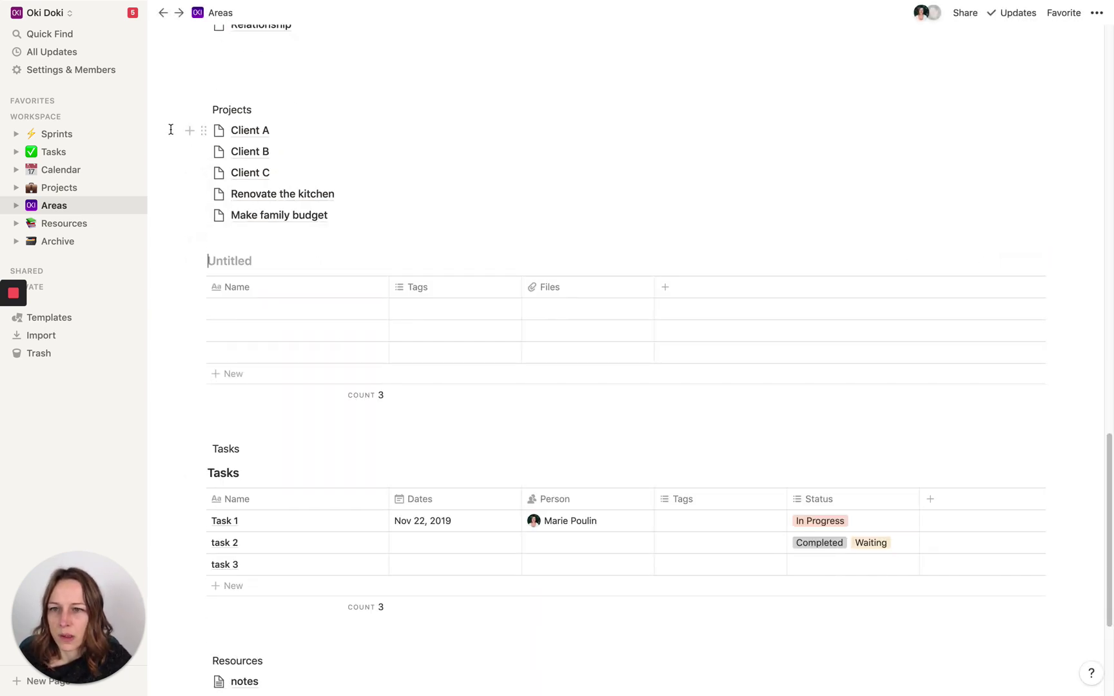
# Move the five project pages, Client A through Make family budget, into the new table and delete its three blank rows.
pyautogui.moveTo(179, 132); pyautogui.dragTo(250, 221)
pyautogui.moveTo(213, 136); pyautogui.dragTo(229, 350)
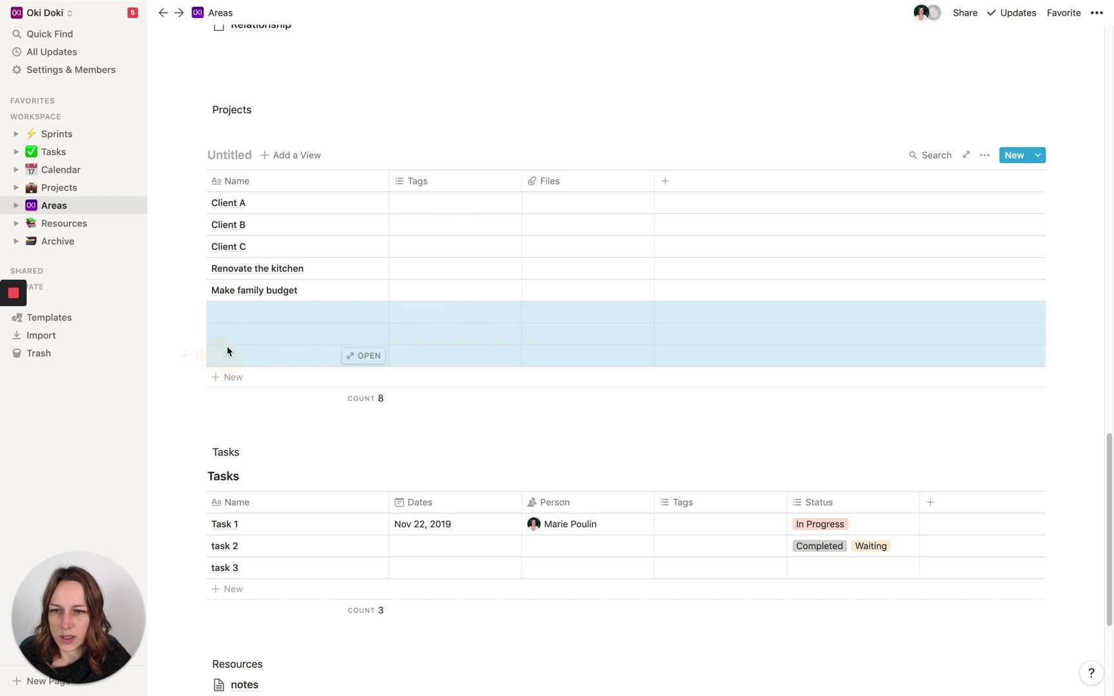
pyautogui.press('Delete')
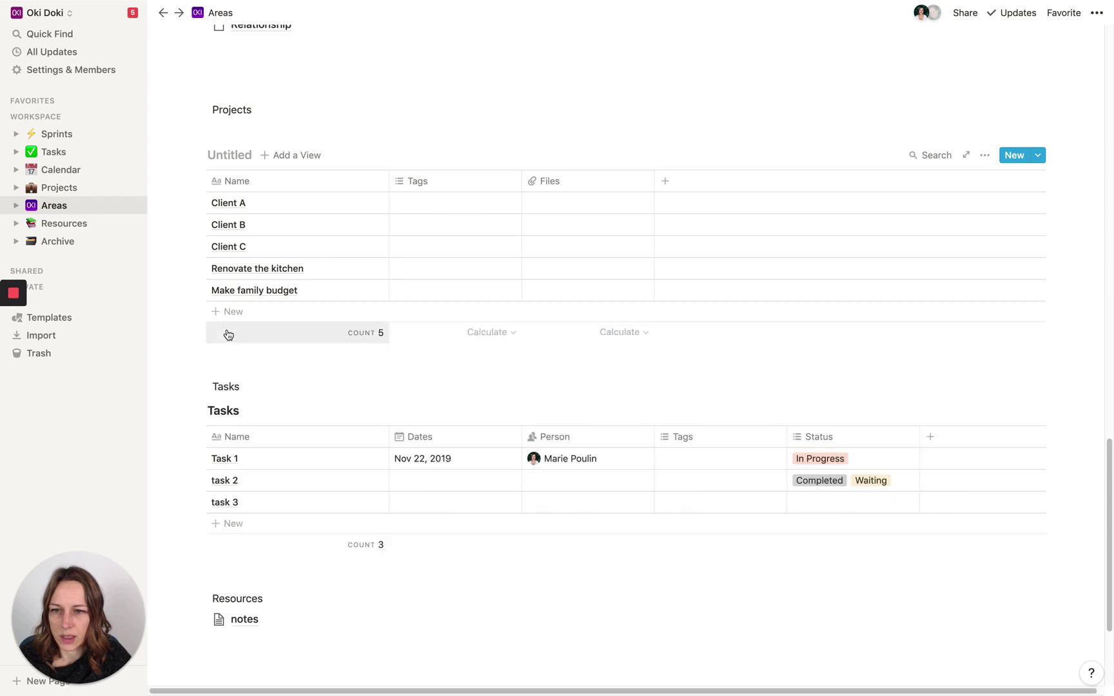
# Title the table holding the project pages "Projects".
pyautogui.click(227, 154)
pyautogui.write('Proje')
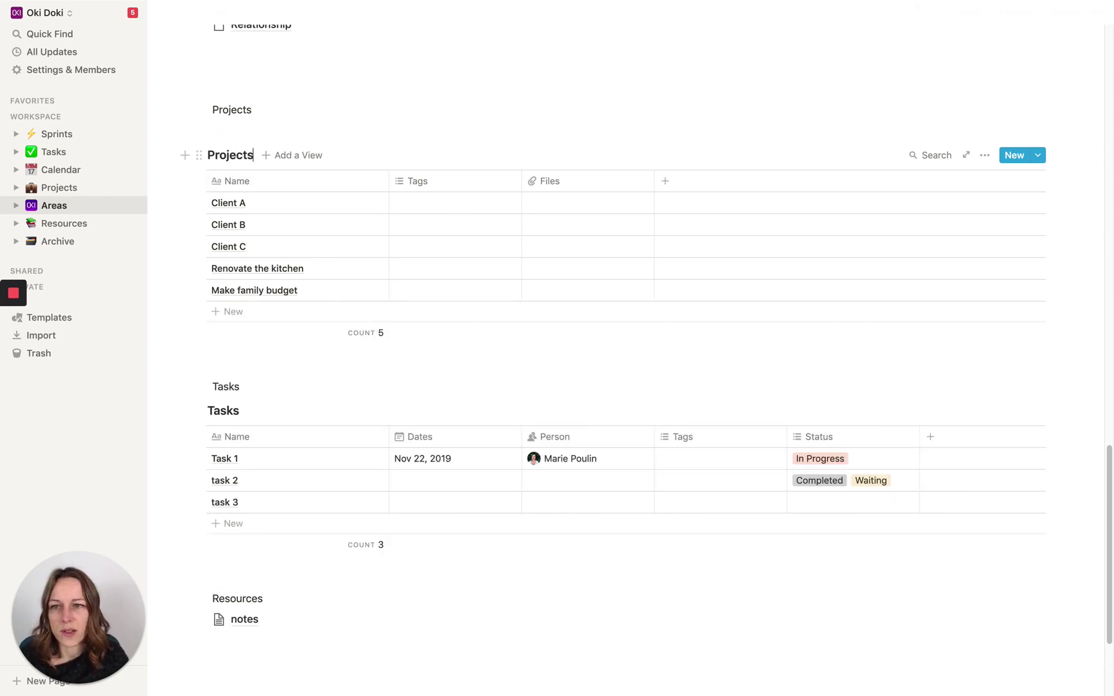
pyautogui.write('cts')
pyautogui.click(266, 130)
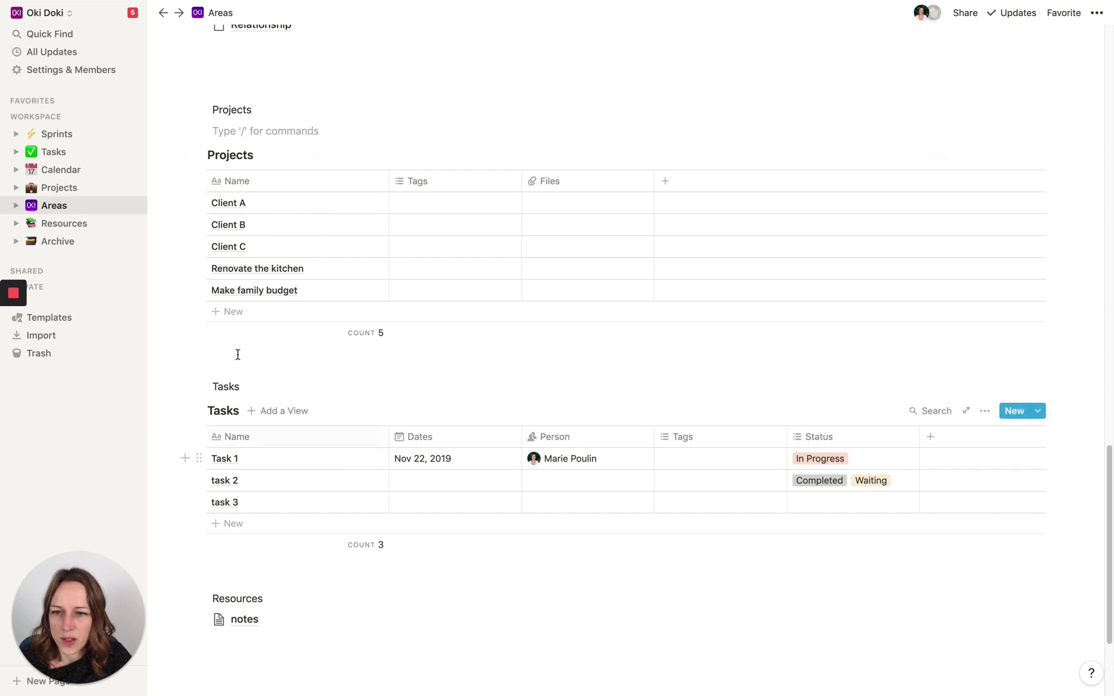
# Add a Relation property to the Client A project that links to the Tasks database located in Areas.
pyautogui.click(366, 203)
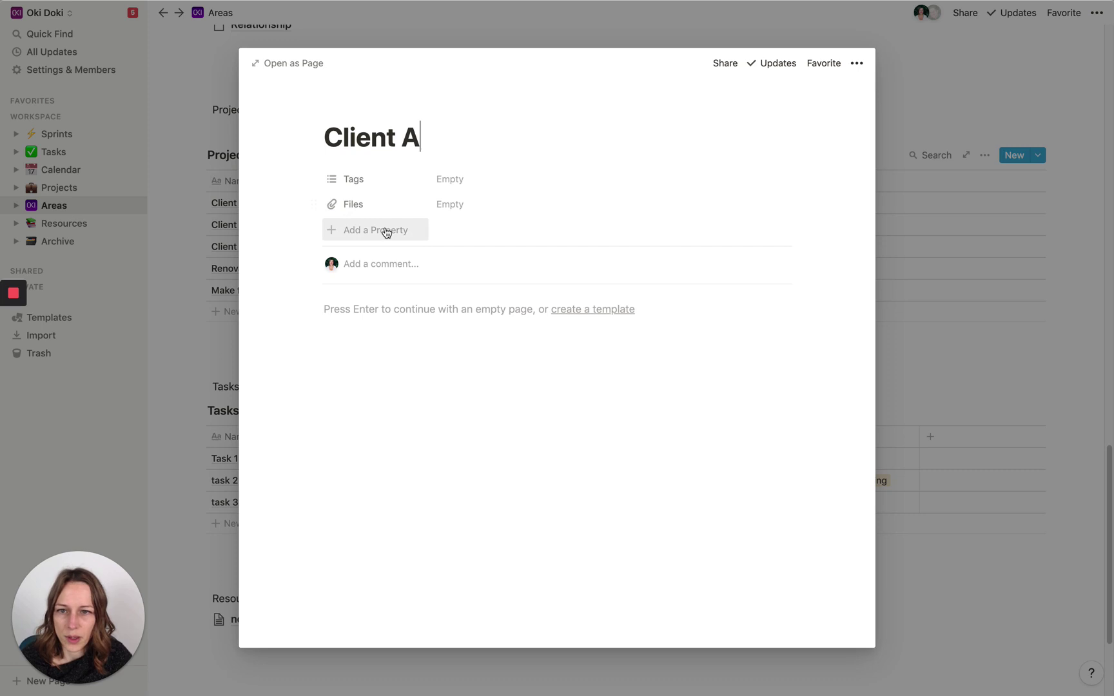
pyautogui.click(386, 230)
pyautogui.moveTo(388, 315)
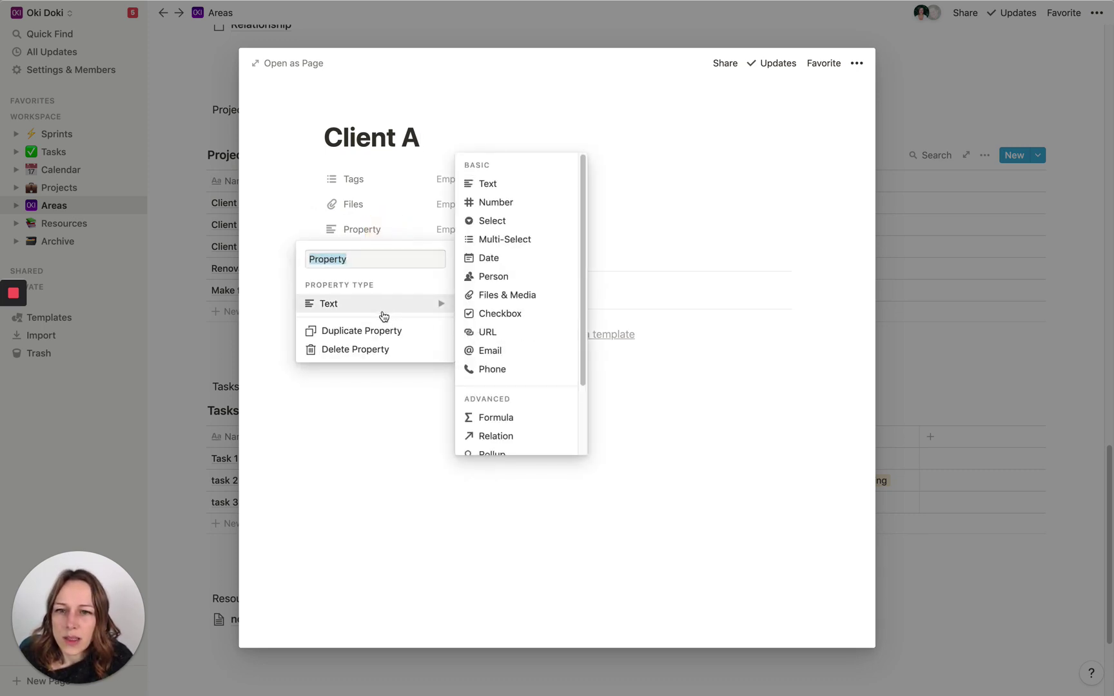
pyautogui.click(497, 436)
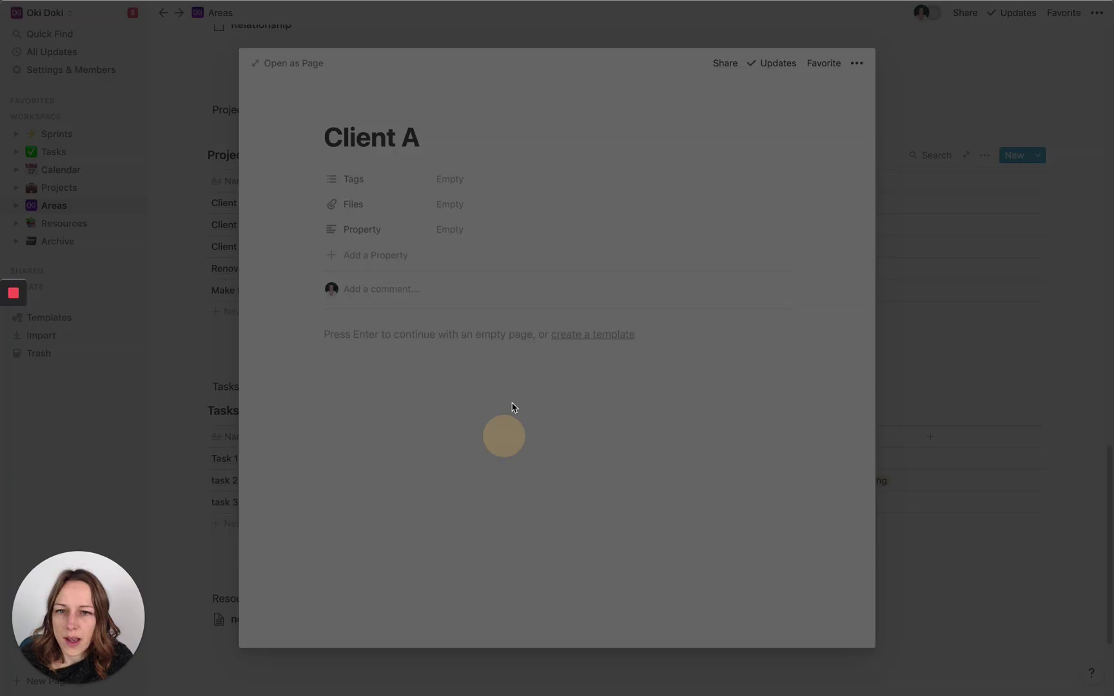
pyautogui.click(507, 352)
pyautogui.write('tasks')
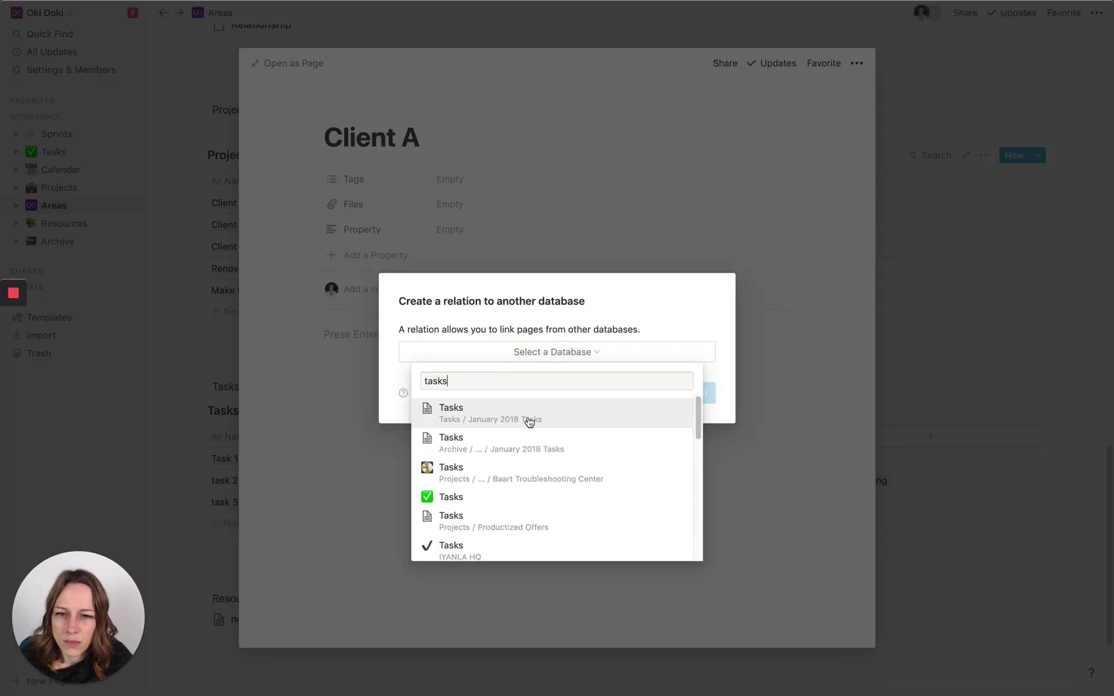
pyautogui.scroll(-2, 580, 507)
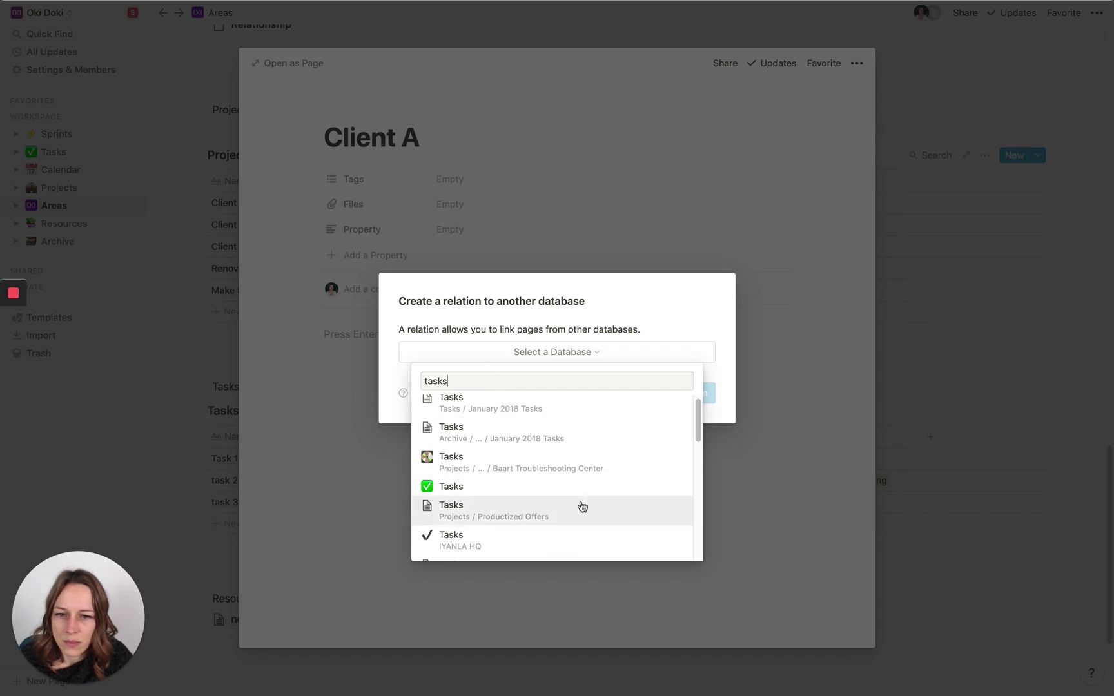
pyautogui.scroll(-5, 583, 507)
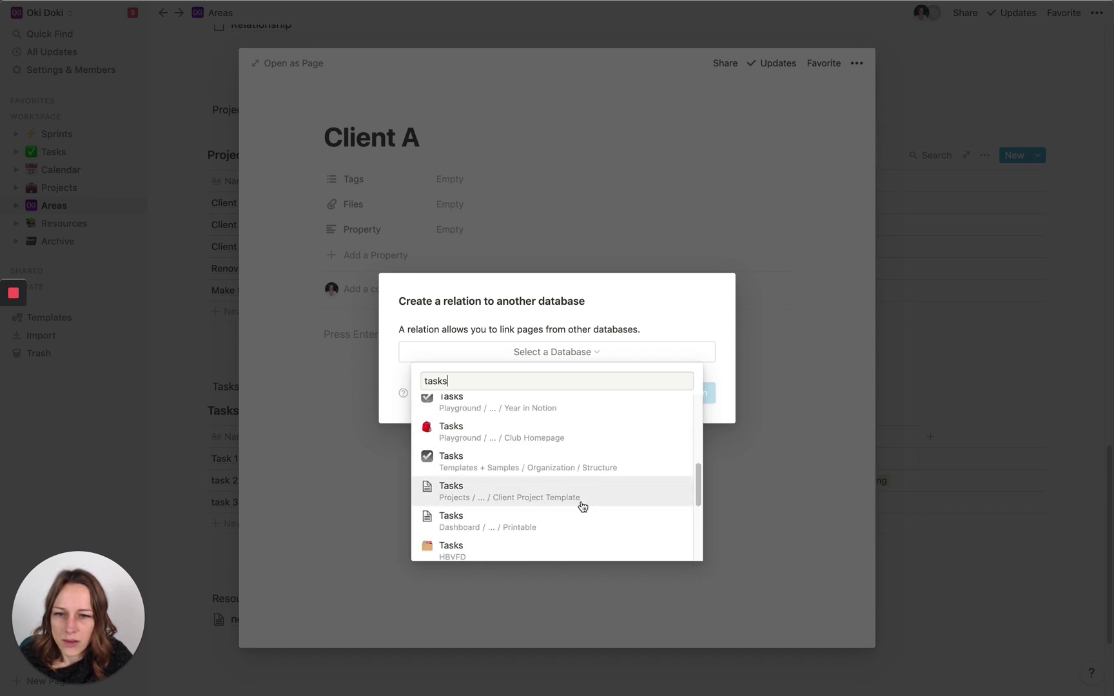
pyautogui.scroll(-4, 581, 507)
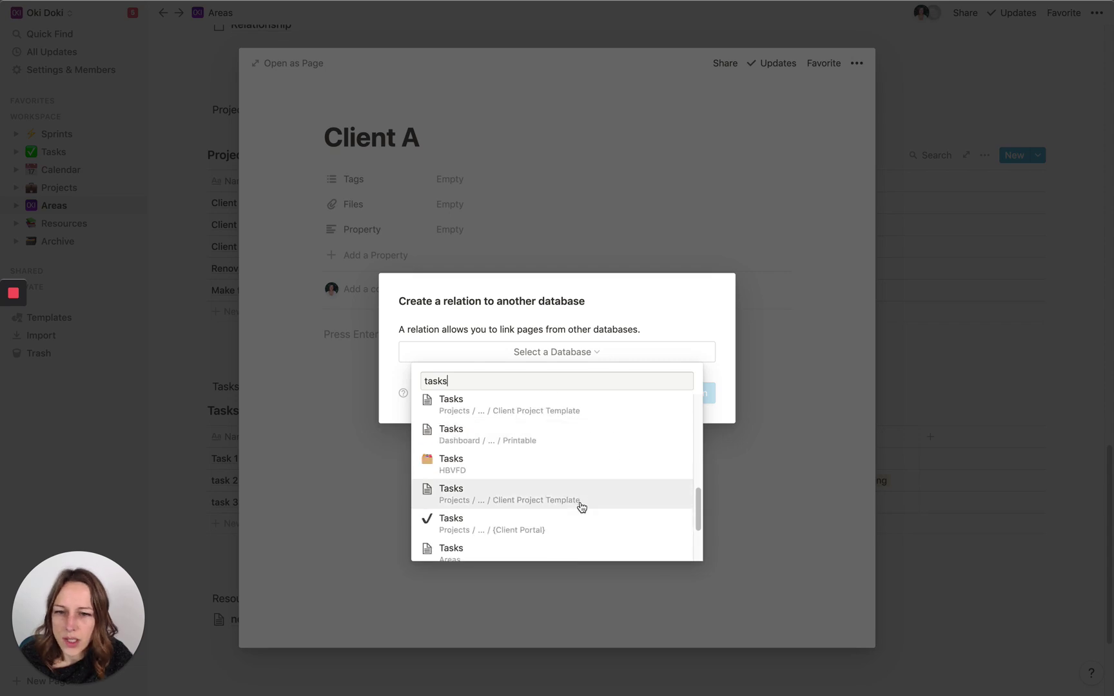
pyautogui.scroll(-1, 577, 506)
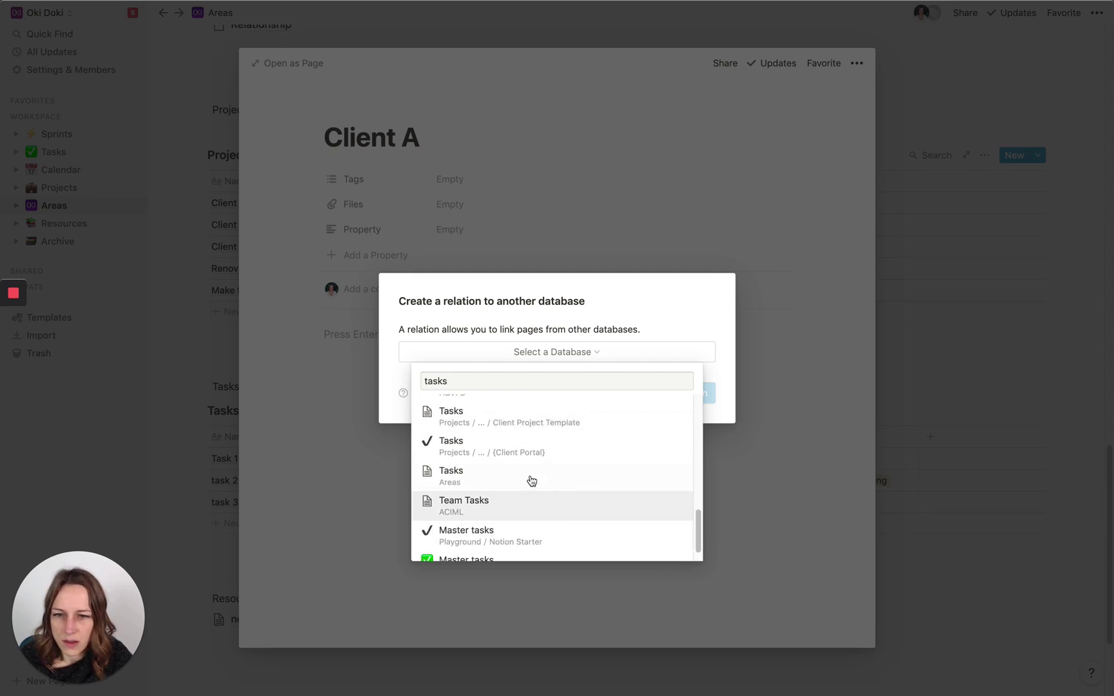
pyautogui.click(457, 475)
pyautogui.click(691, 394)
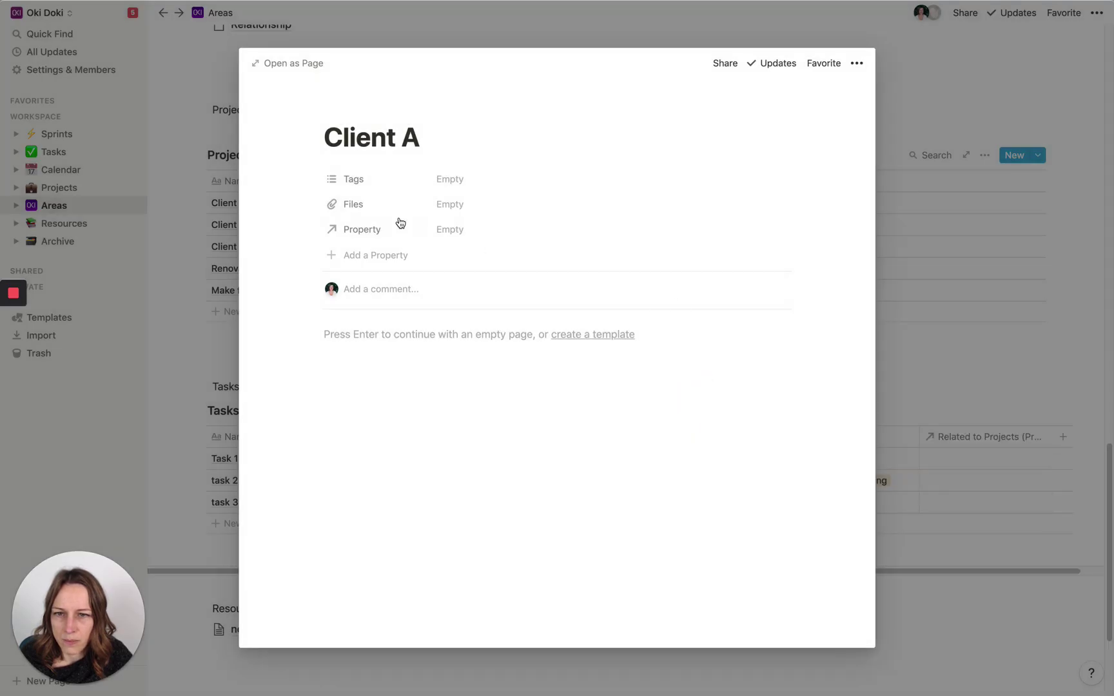
# Rename Client A's new relation property "Tasks".
pyautogui.click(369, 232)
pyautogui.write('Tasks')
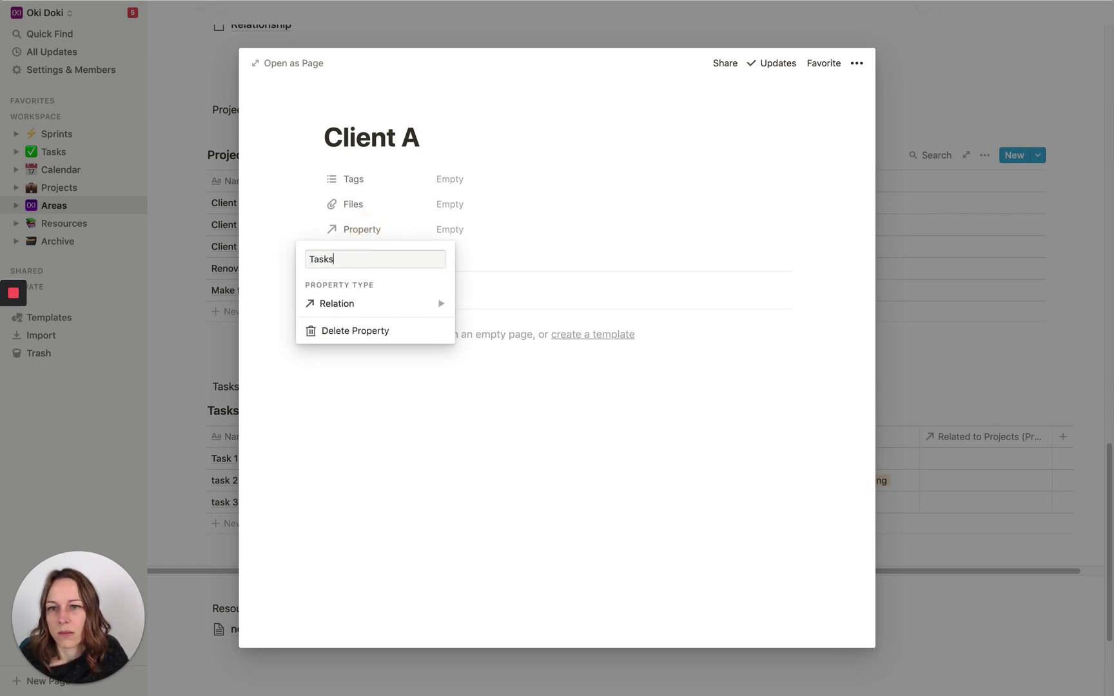
pyautogui.press('Return')
# Link Task 1 and task 2 to Client A through its Tasks relation and close the project page.
pyautogui.click(450, 229)
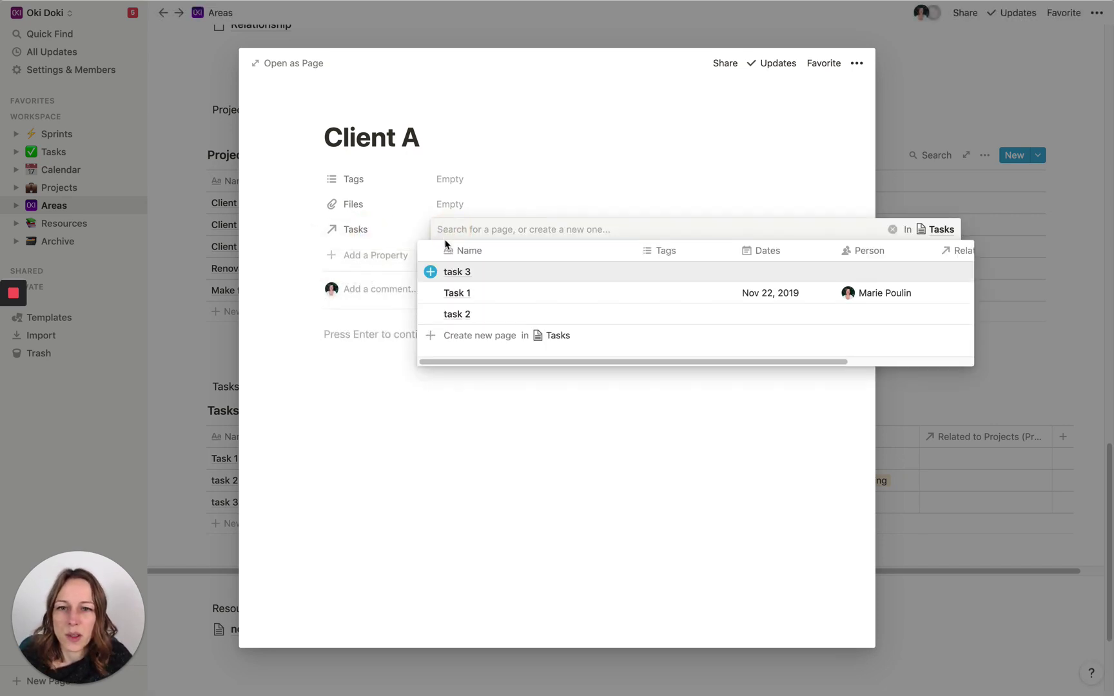
pyautogui.click(430, 293)
pyautogui.click(429, 314)
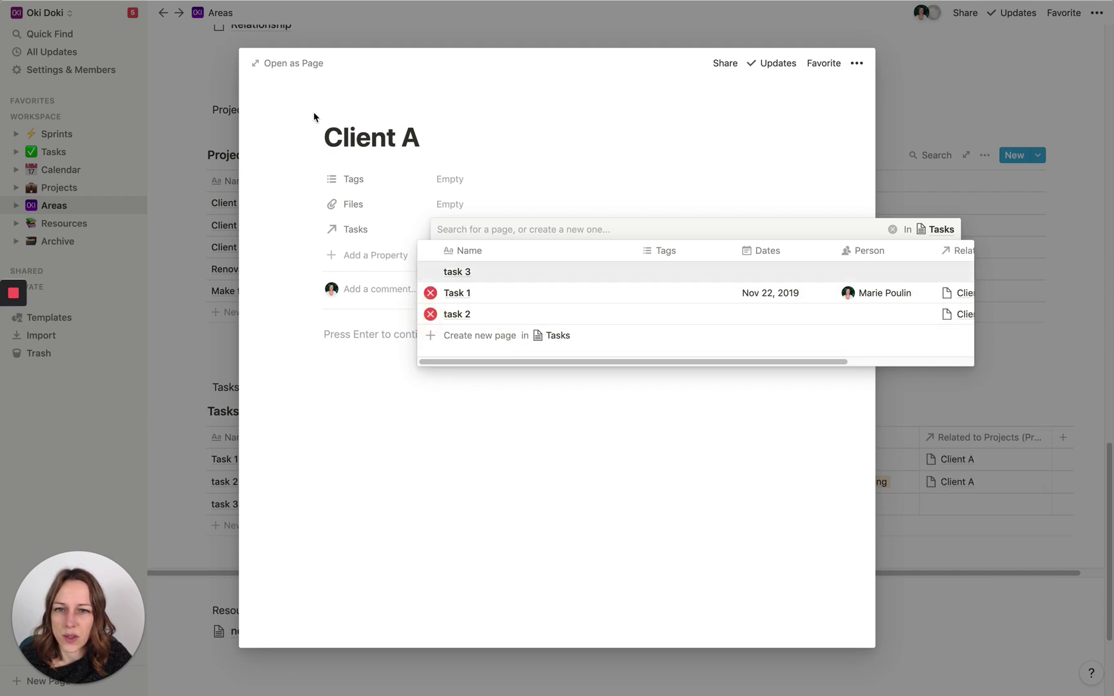
pyautogui.click(294, 170)
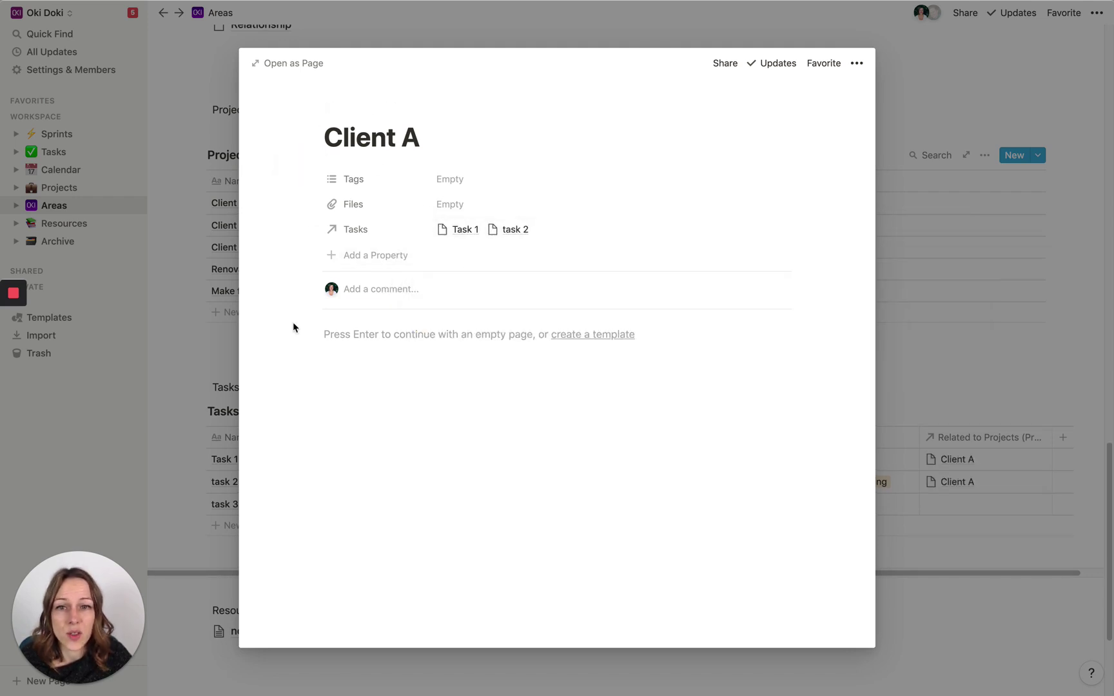
pyautogui.click(169, 463)
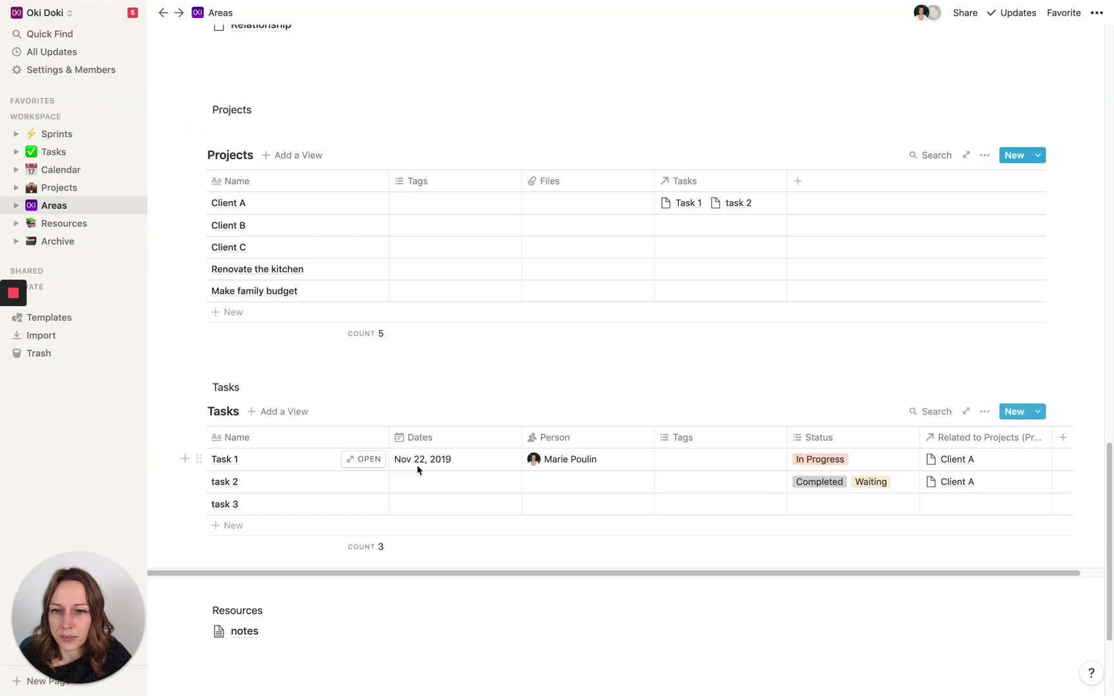
# Rename the related-projects column in the Tasks table "Project".
pyautogui.click(997, 444)
pyautogui.write('Project')
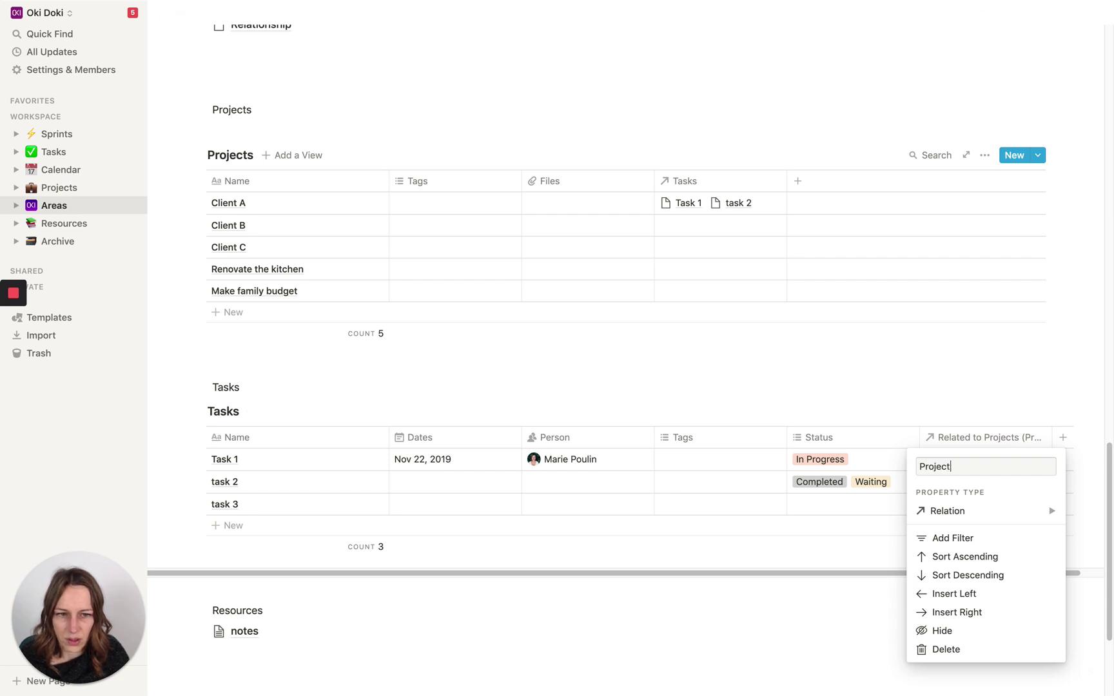
pyautogui.press('Return')
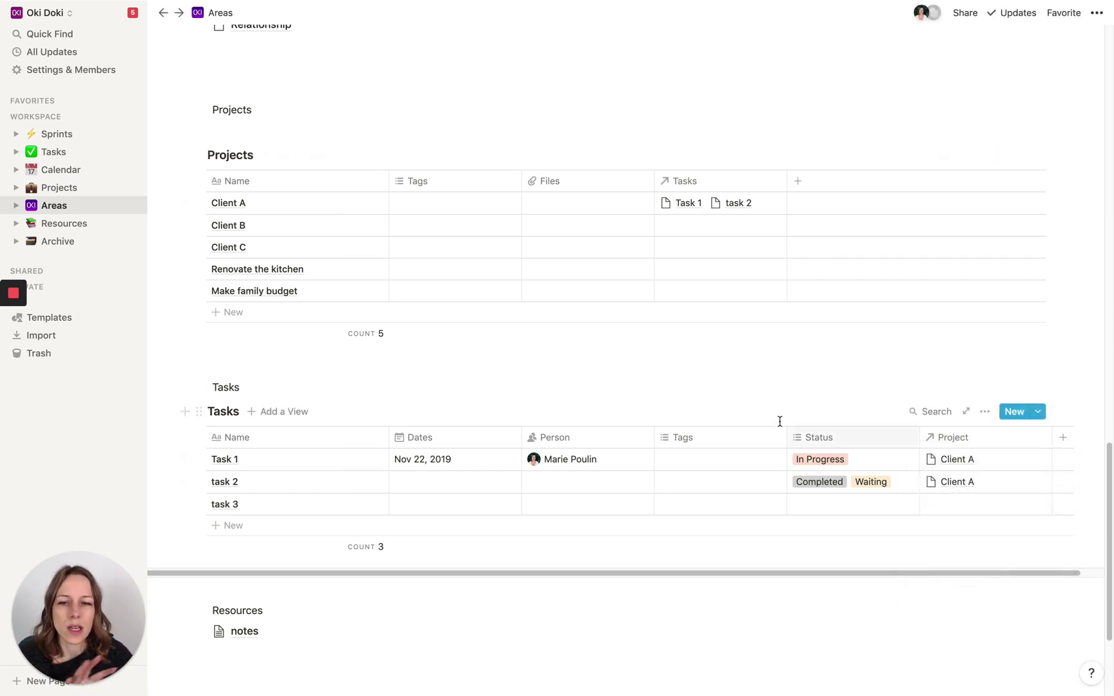
# Add a Board view named "kanban" to the Tasks database.
pyautogui.click(277, 412)
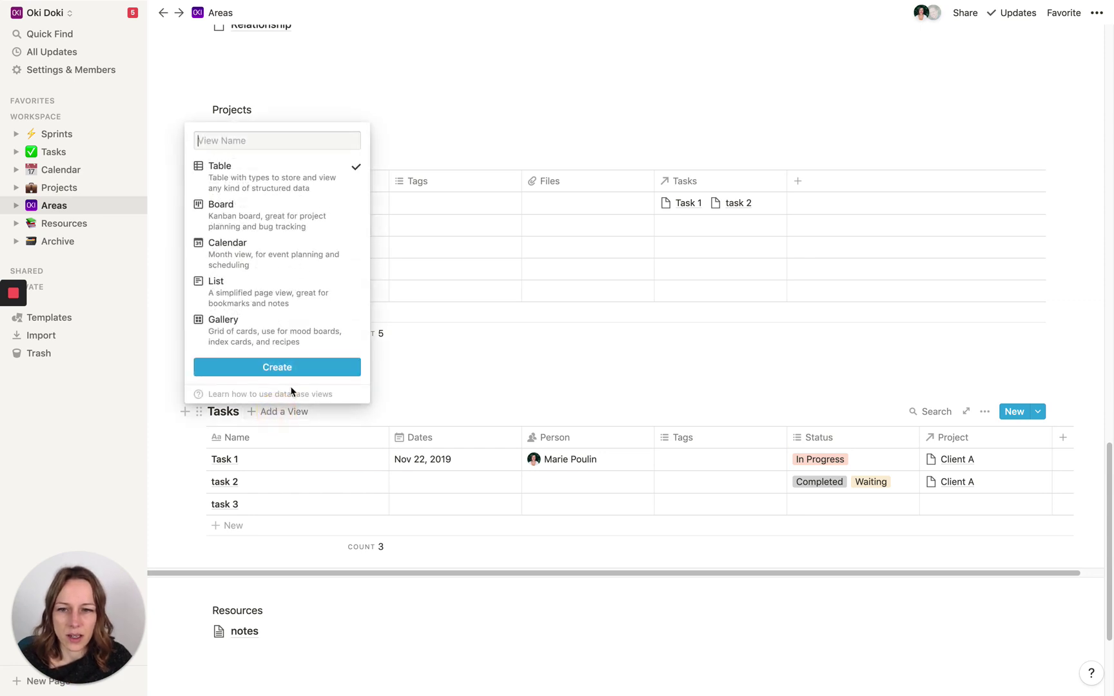
pyautogui.click(286, 230)
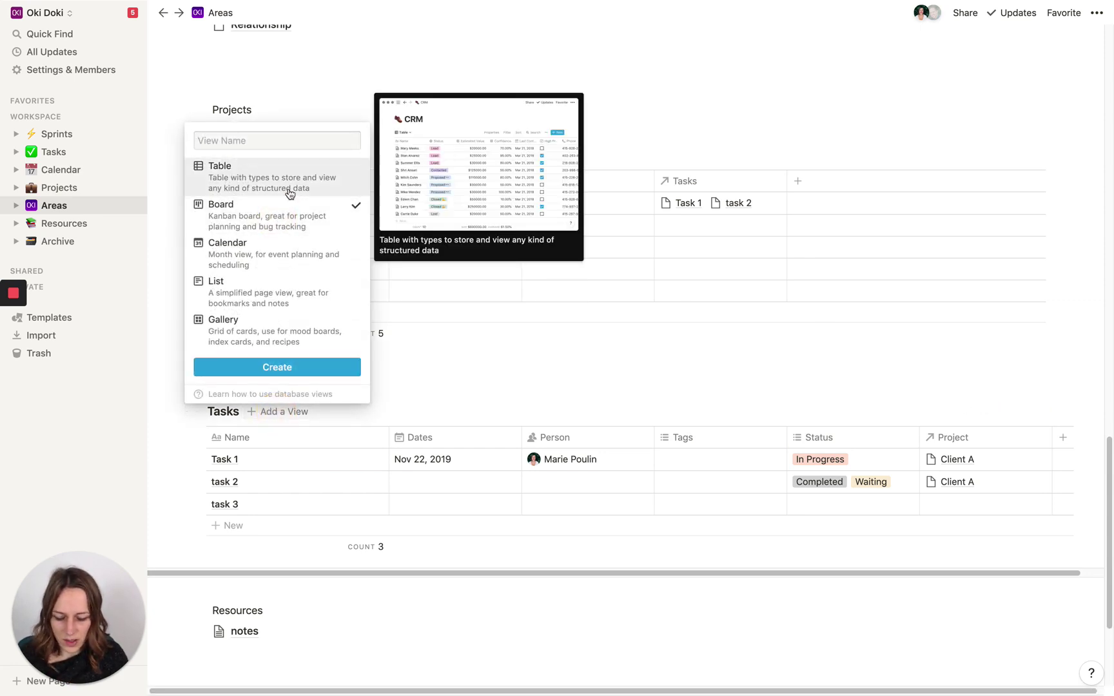
pyautogui.write('kanban')
pyautogui.press('Return')
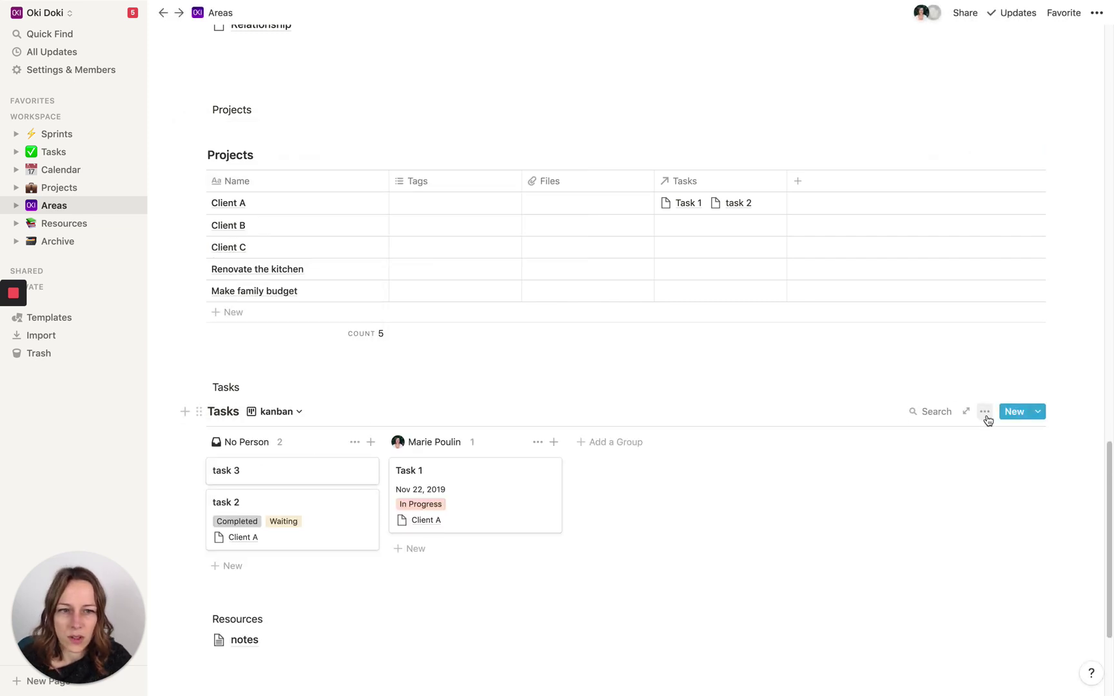
# Group the Tasks kanban board by Status and move task 3 into the In Progress group.
pyautogui.click(984, 413)
pyautogui.click(1013, 517)
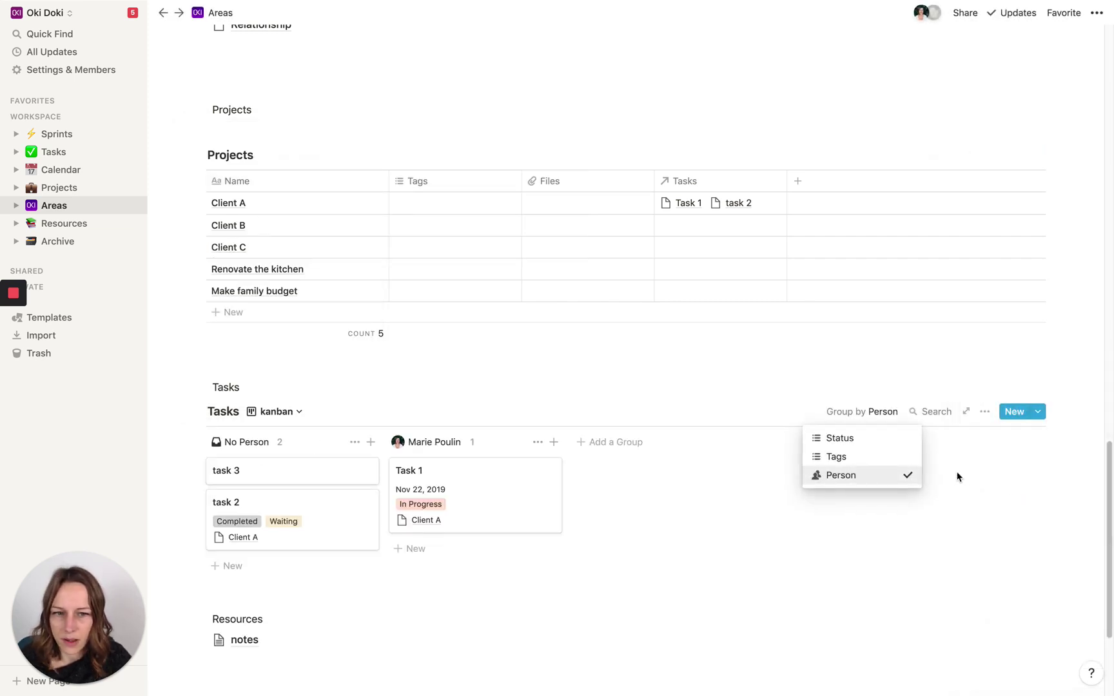
pyautogui.click(874, 438)
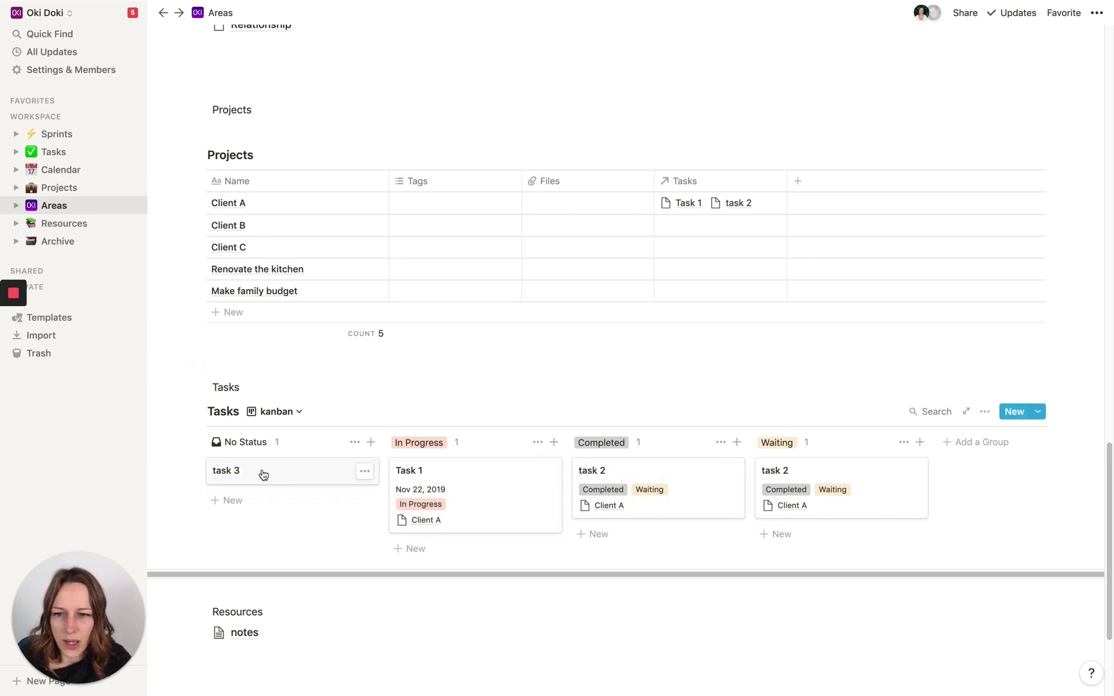
pyautogui.moveTo(268, 473); pyautogui.dragTo(437, 461)
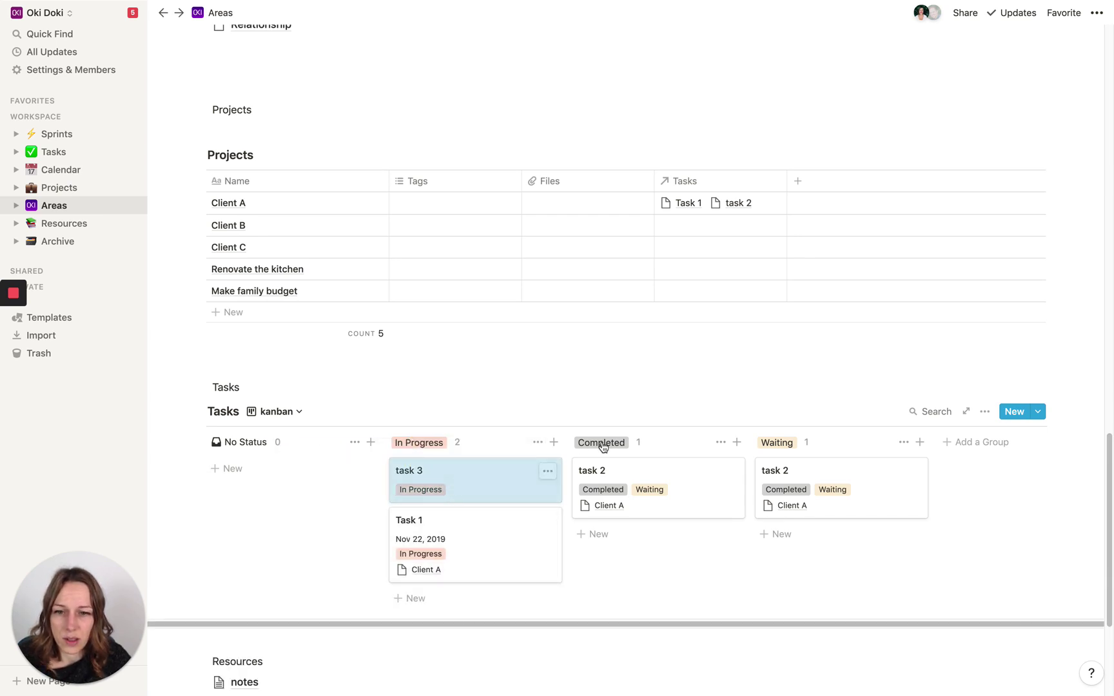
# Hide the Status property on the cards of the Tasks kanban board.
pyautogui.click(984, 413)
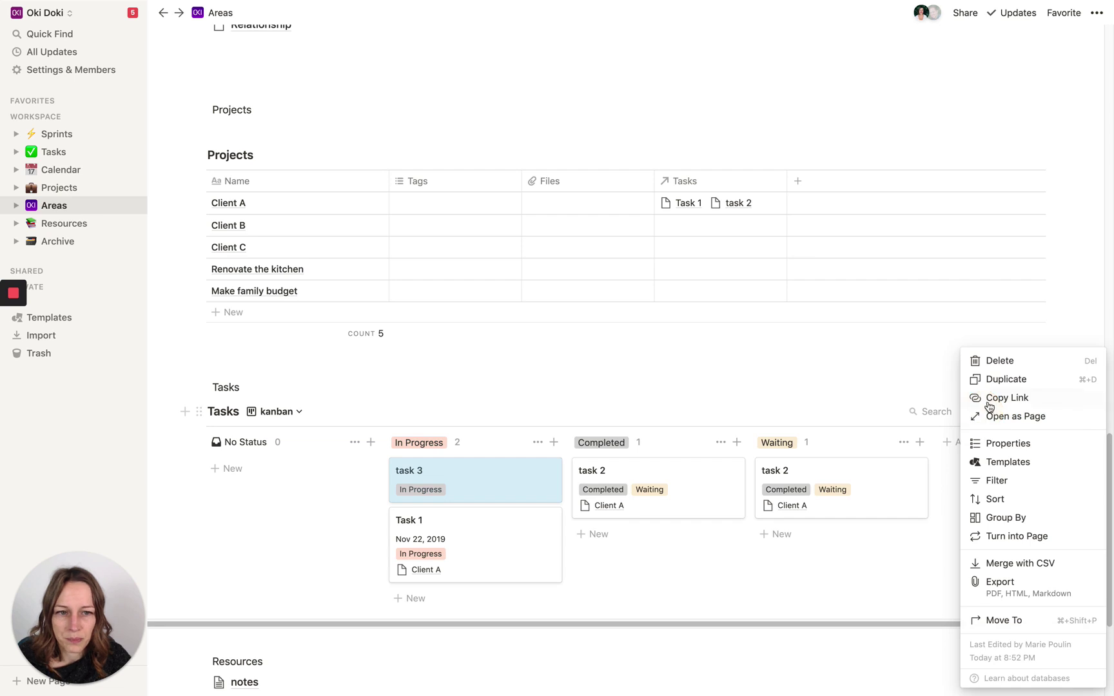
pyautogui.click(1008, 442)
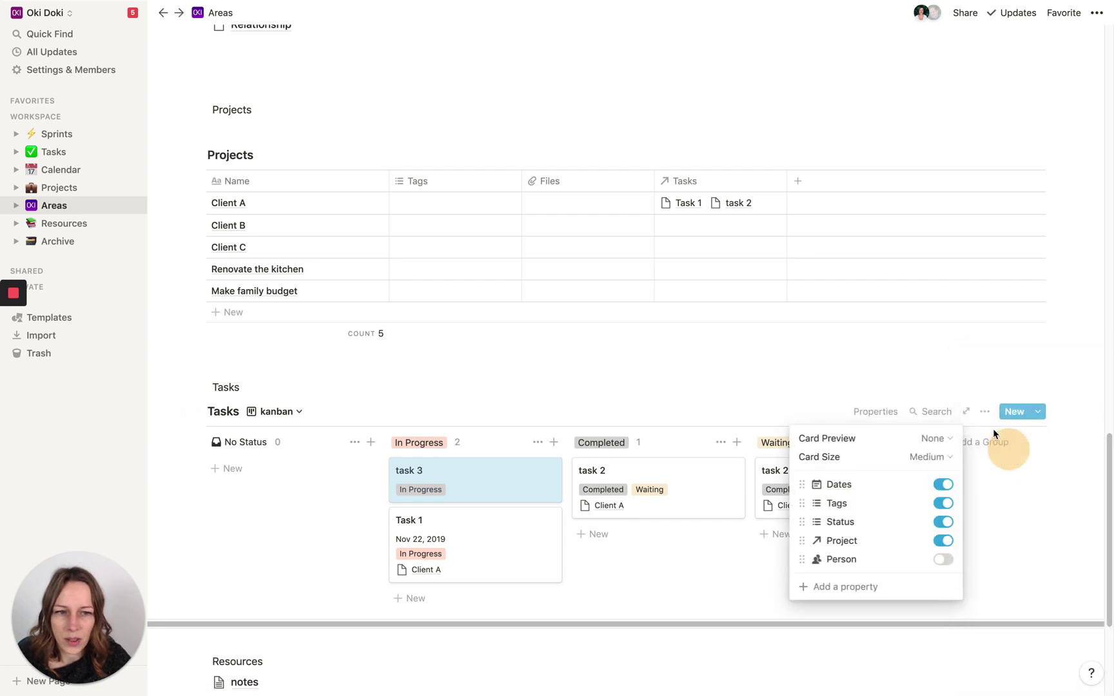
pyautogui.click(942, 520)
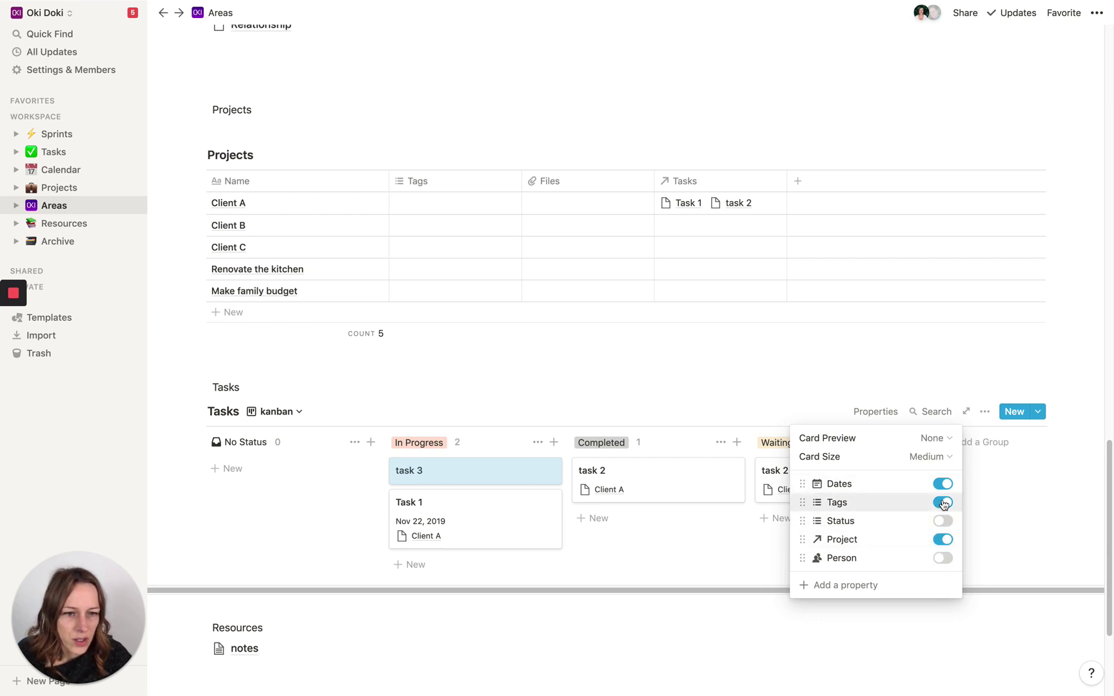
pyautogui.click(467, 413)
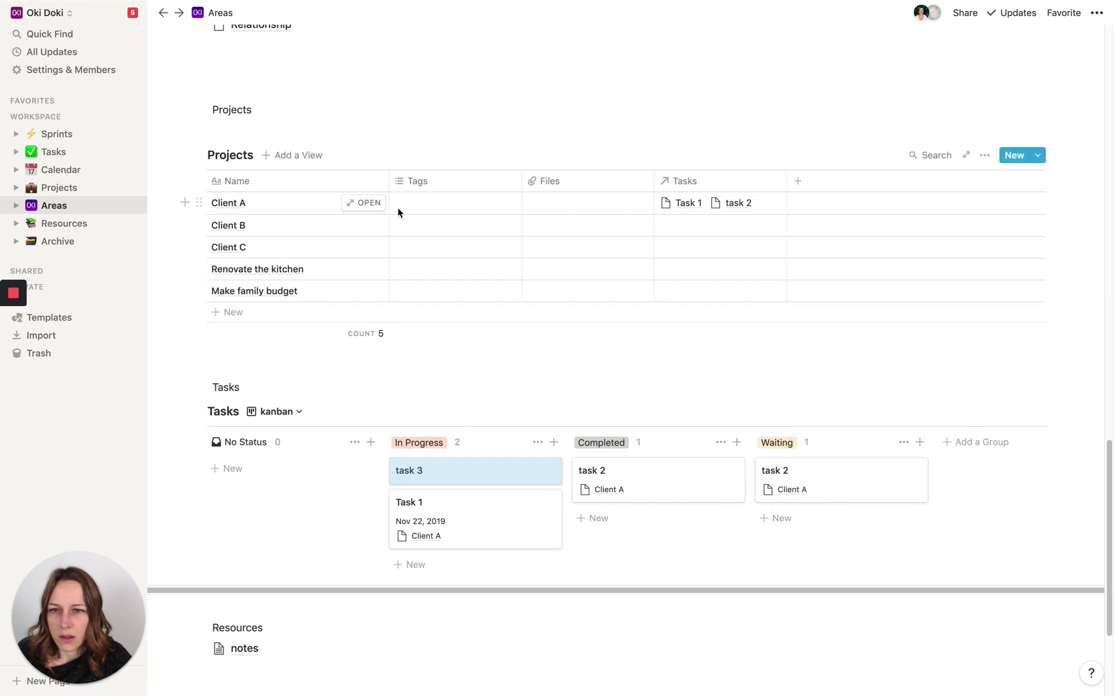
# Link task 3 to Client C through the Tasks relation in the Projects table.
pyautogui.click(687, 249)
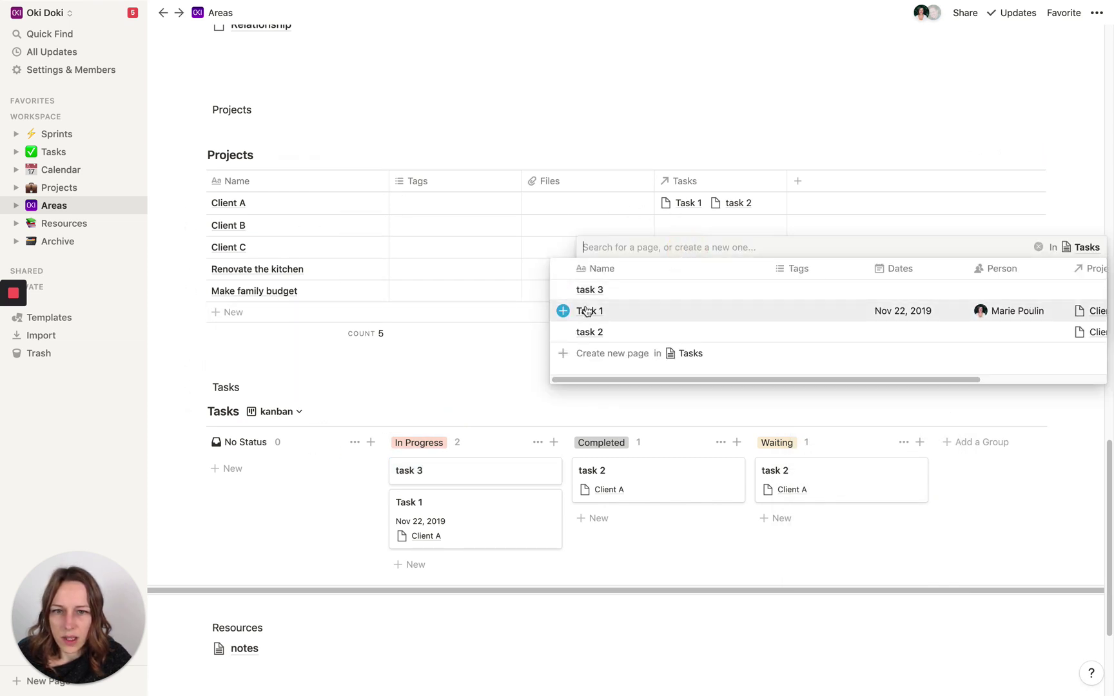
pyautogui.click(559, 291)
pyautogui.click(426, 407)
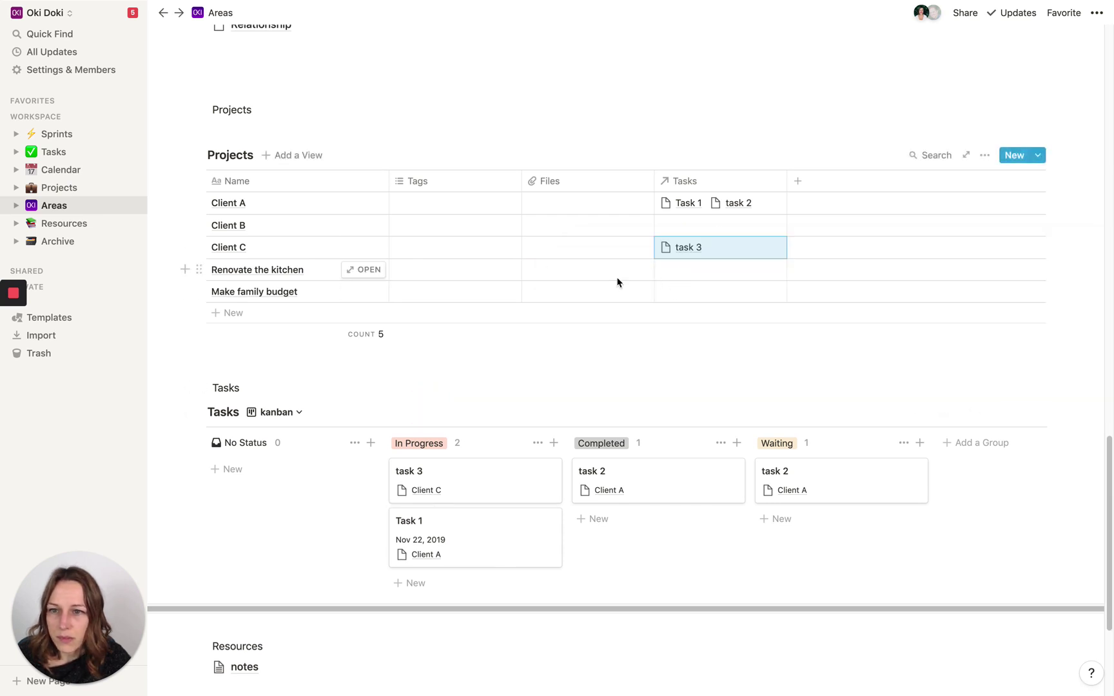
# Add a Board view named "kanban" to the Projects database.
pyautogui.click(315, 162)
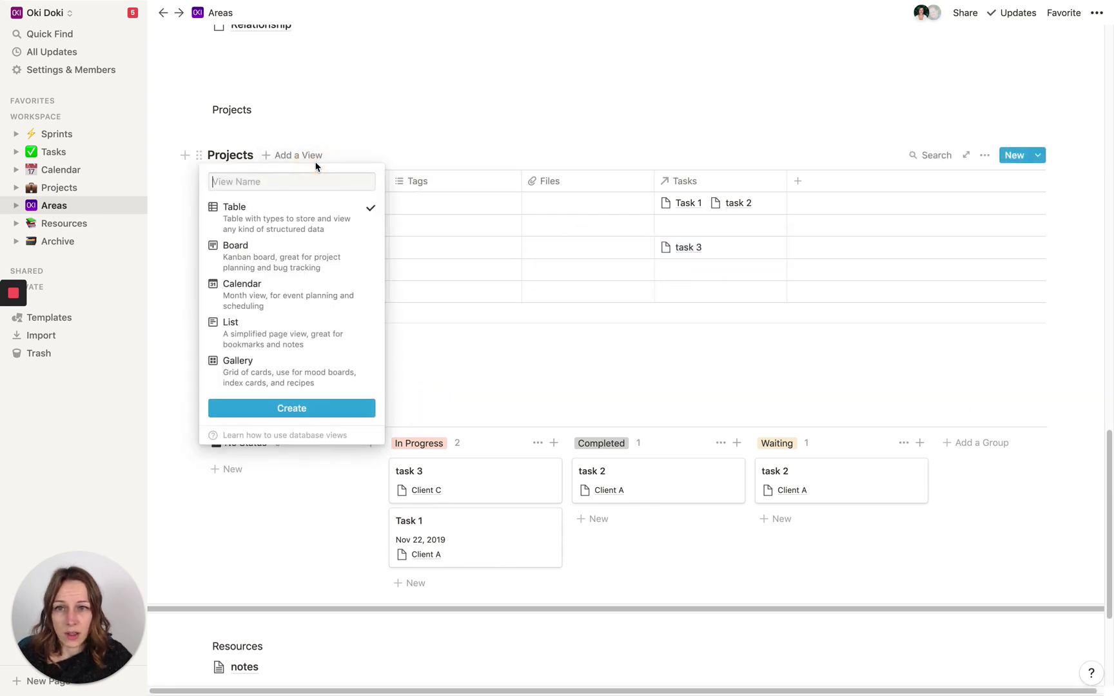
pyautogui.moveTo(322, 264)
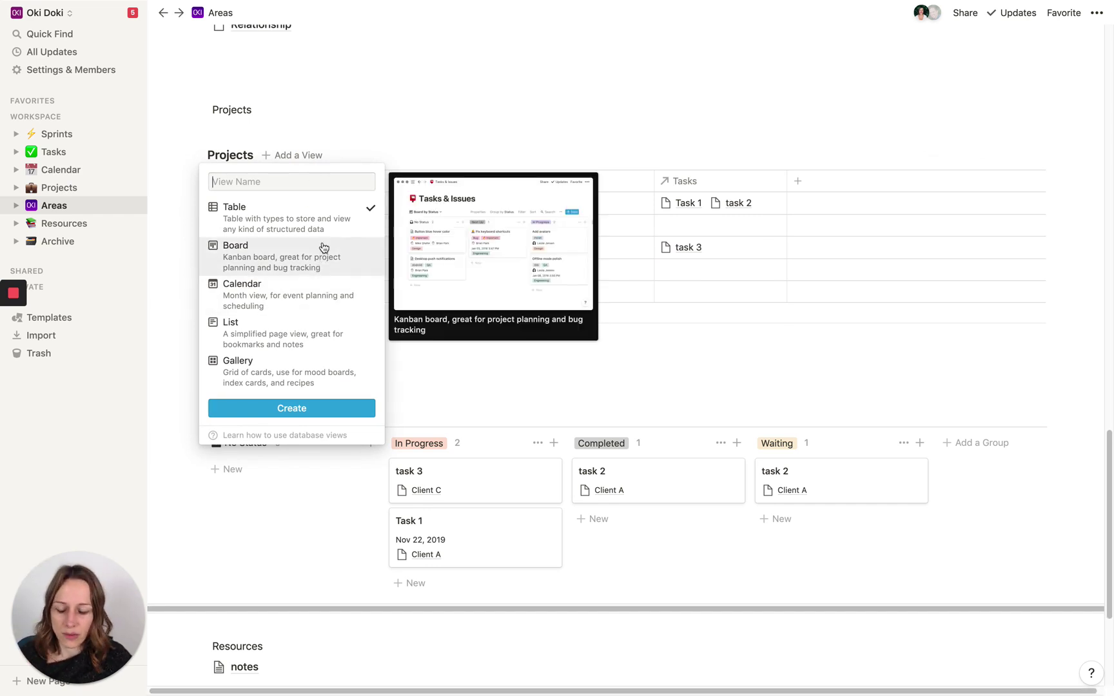
pyautogui.write('kanban')
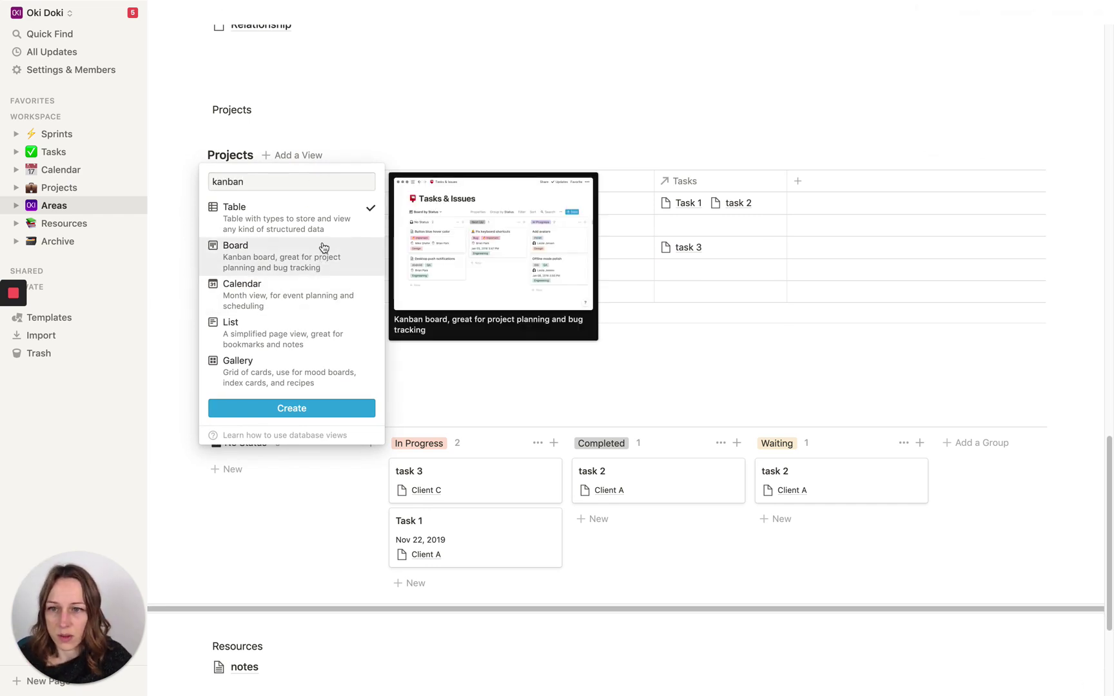
pyautogui.click(323, 247)
pyautogui.click(316, 413)
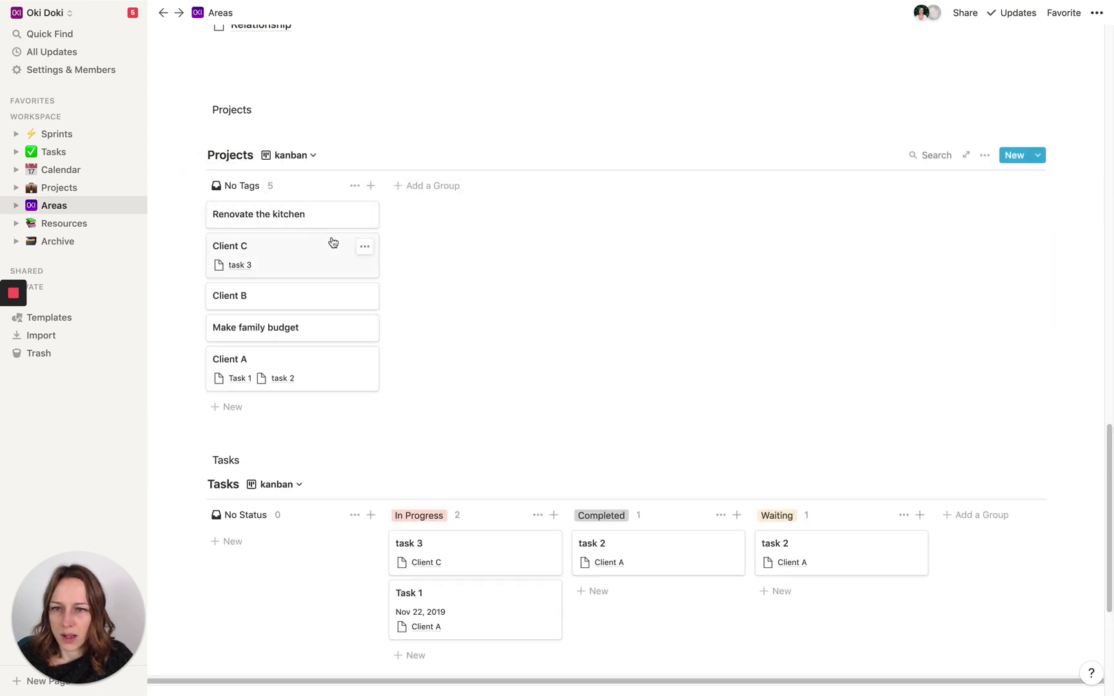
# Add the groups "Client", "Business" and "Courses" to the Projects kanban board.
pyautogui.click(436, 186)
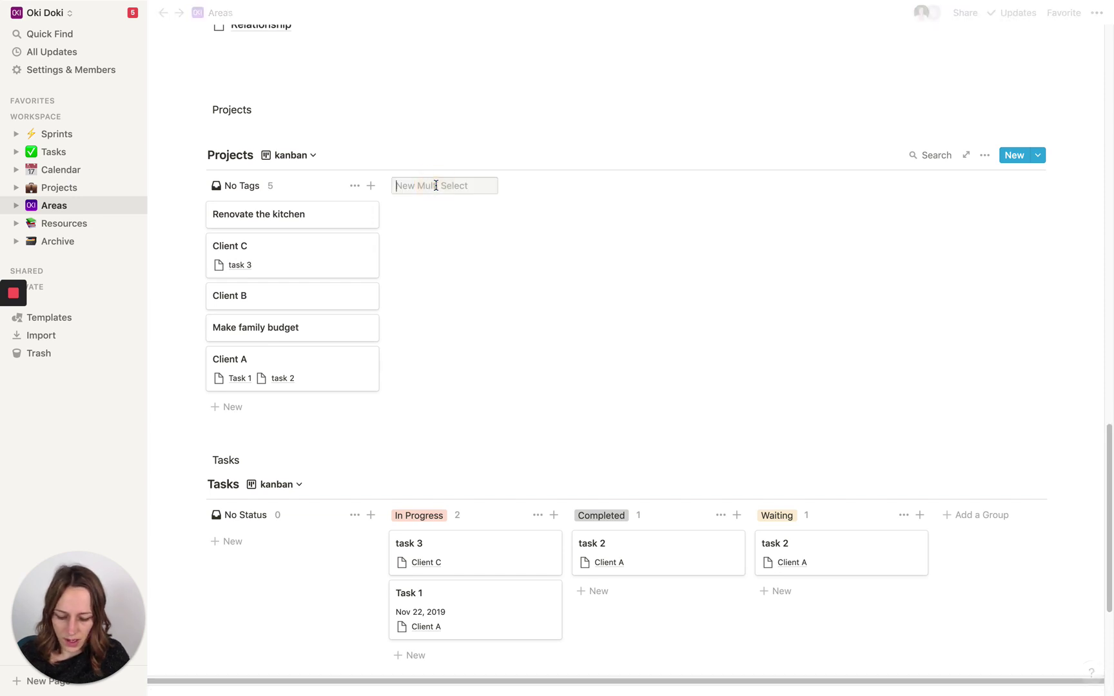
pyautogui.write('Client')
pyautogui.press('Return')
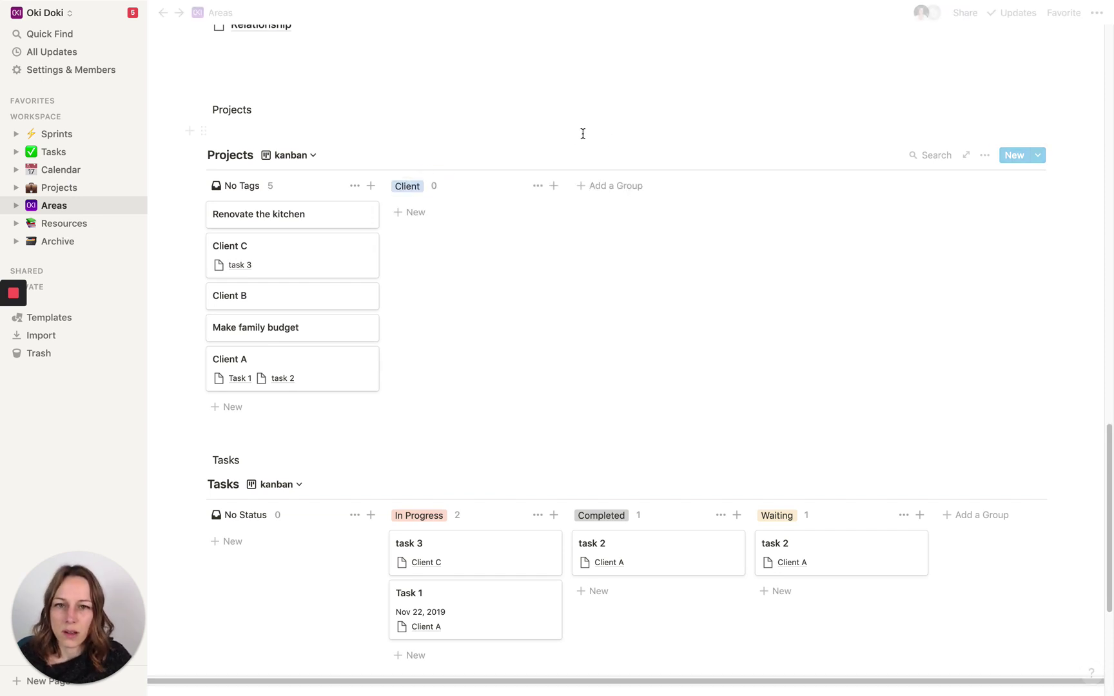
pyautogui.click(623, 186)
pyautogui.write('Business')
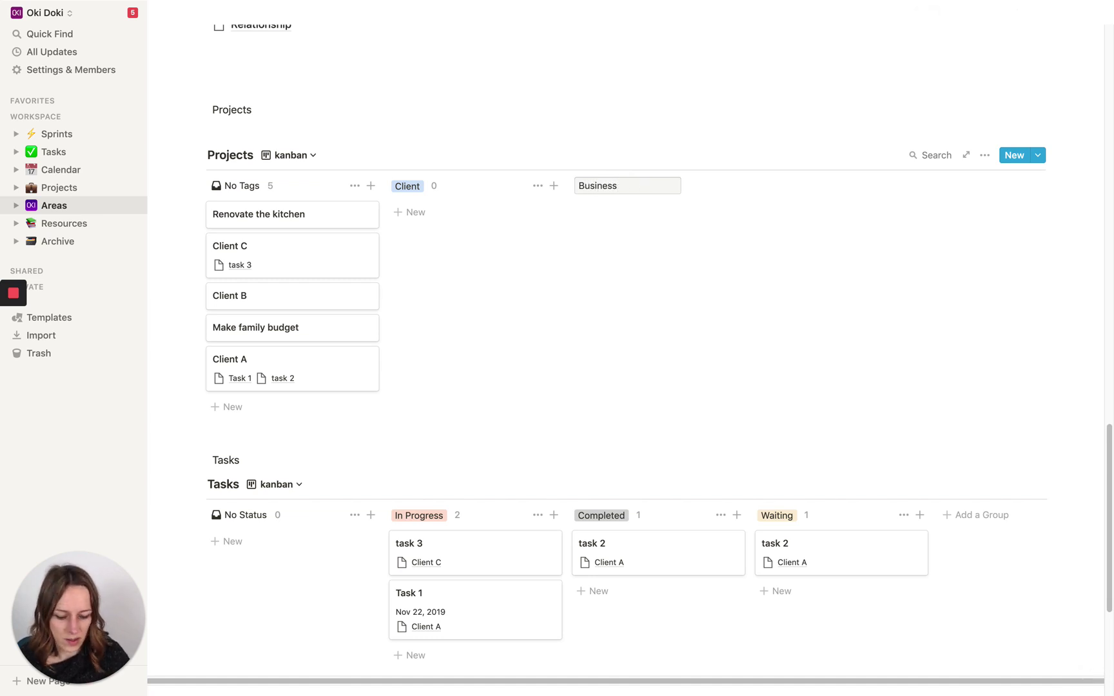
pyautogui.press('Return')
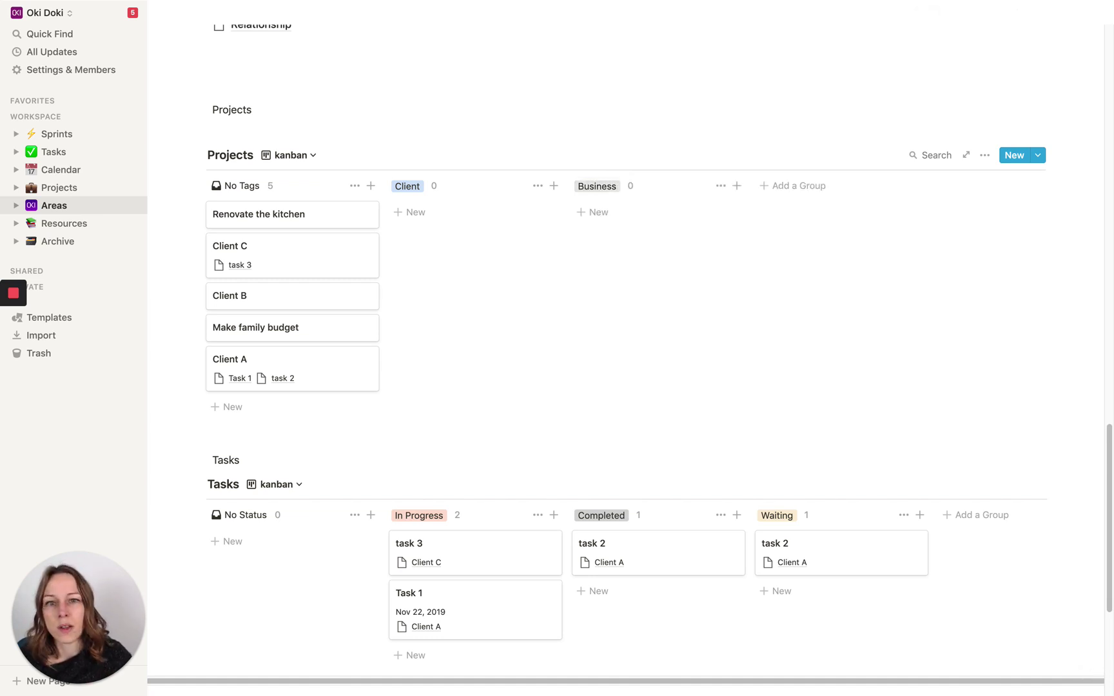
pyautogui.click(815, 186)
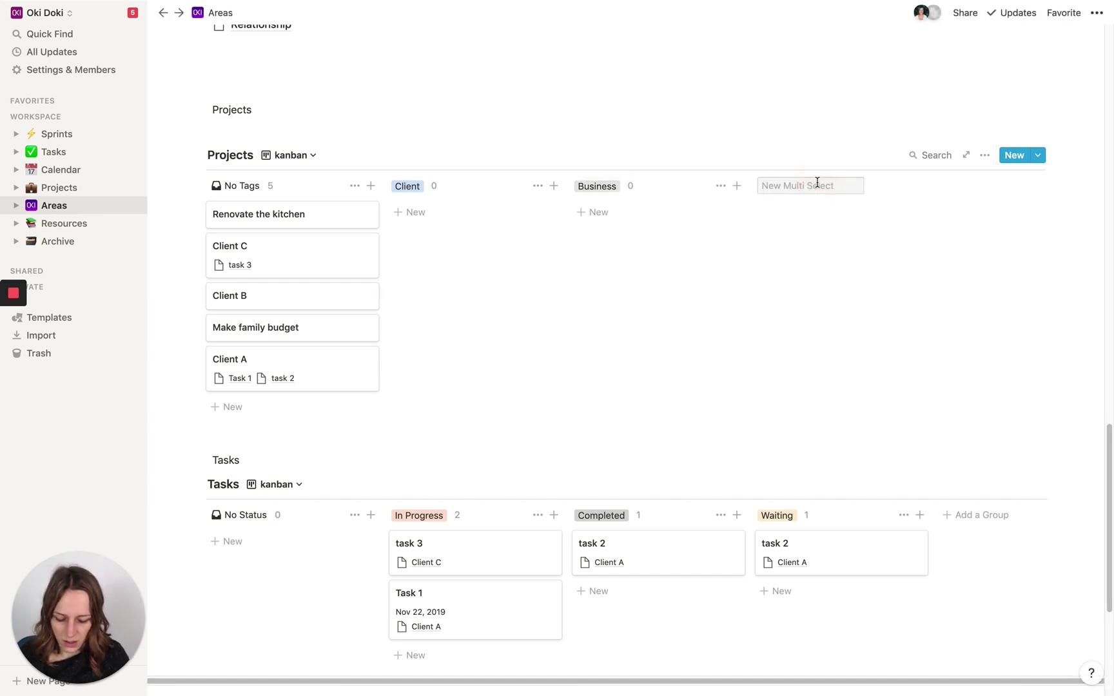
pyautogui.write('Courses')
pyautogui.press('Return')
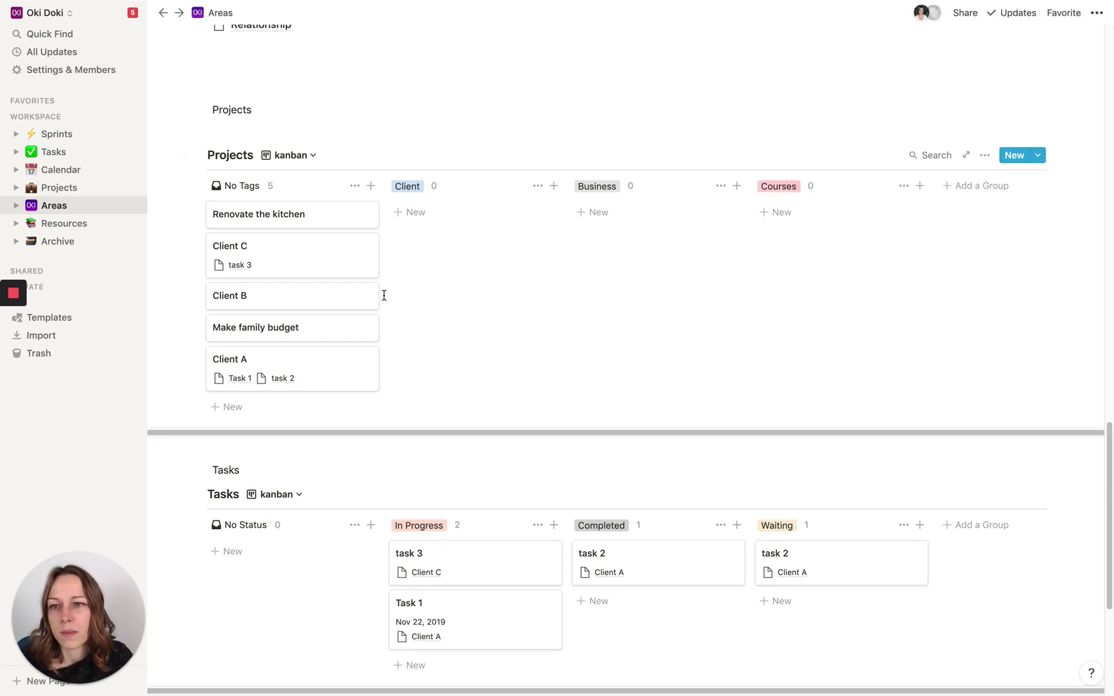
# Move the Client C, Client A and Client B cards into the Client group of the Projects board.
pyautogui.moveTo(335, 233); pyautogui.dragTo(430, 213)
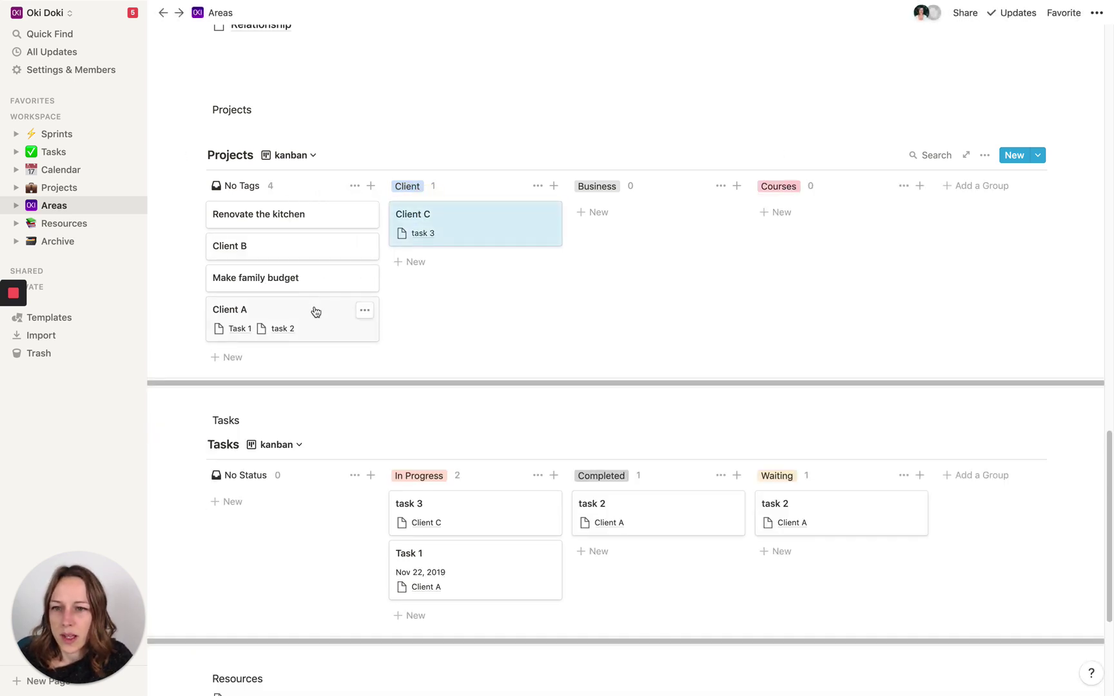
pyautogui.moveTo(316, 311); pyautogui.dragTo(437, 264)
pyautogui.moveTo(353, 258); pyautogui.dragTo(445, 254)
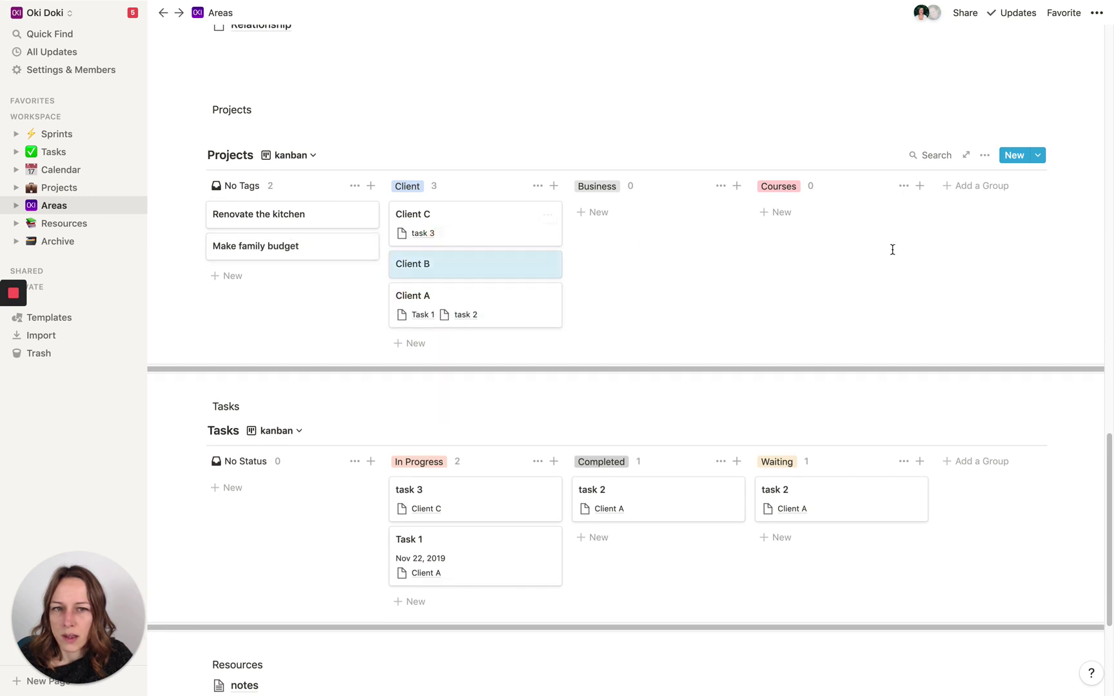
# Add a "Household" group to the Projects board and move Make family budget and Renovate the kitchen into it.
pyautogui.click(977, 186)
pyautogui.write('Househol')
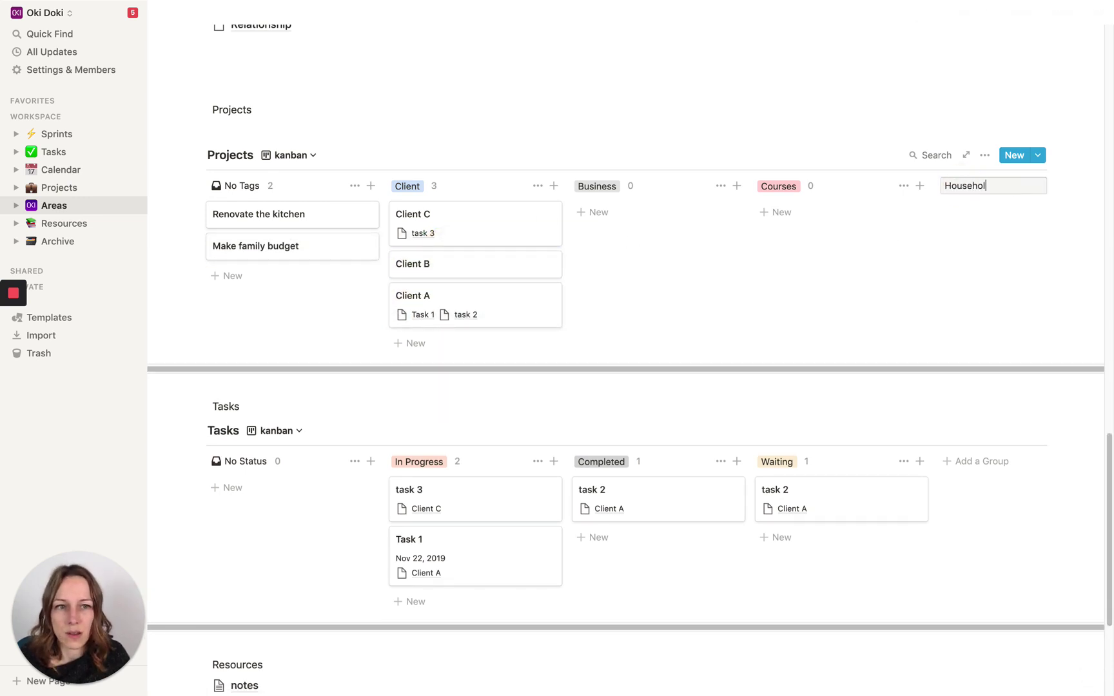
pyautogui.write('d')
pyautogui.press('Return')
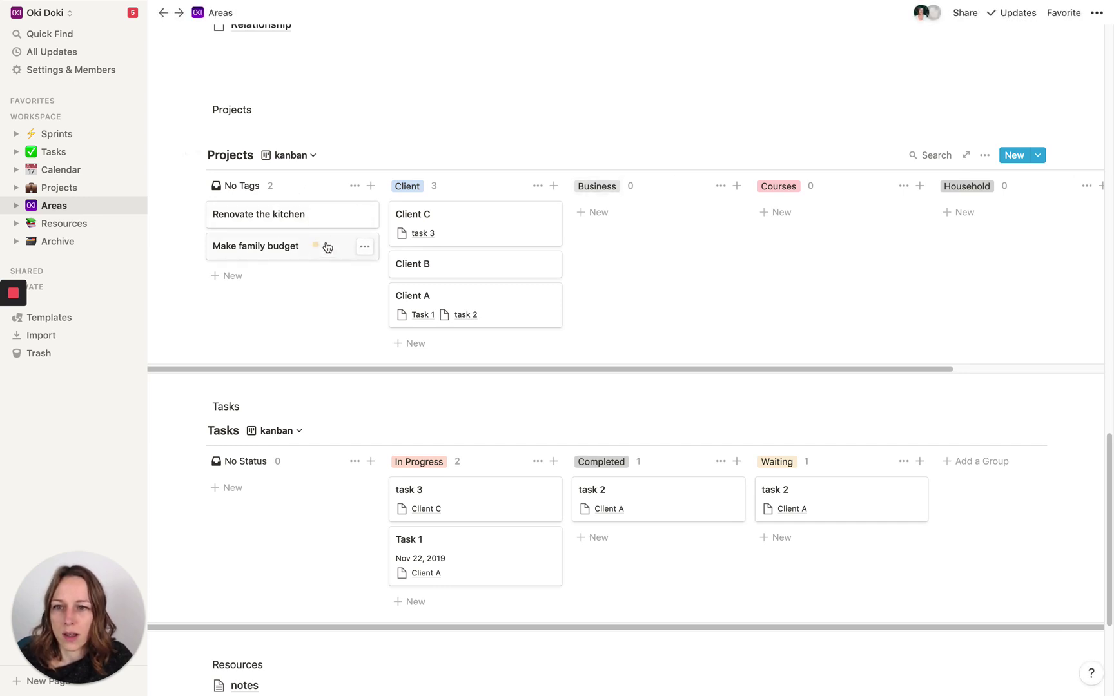
pyautogui.moveTo(327, 247); pyautogui.dragTo(967, 213)
pyautogui.moveTo(312, 216); pyautogui.dragTo(953, 206)
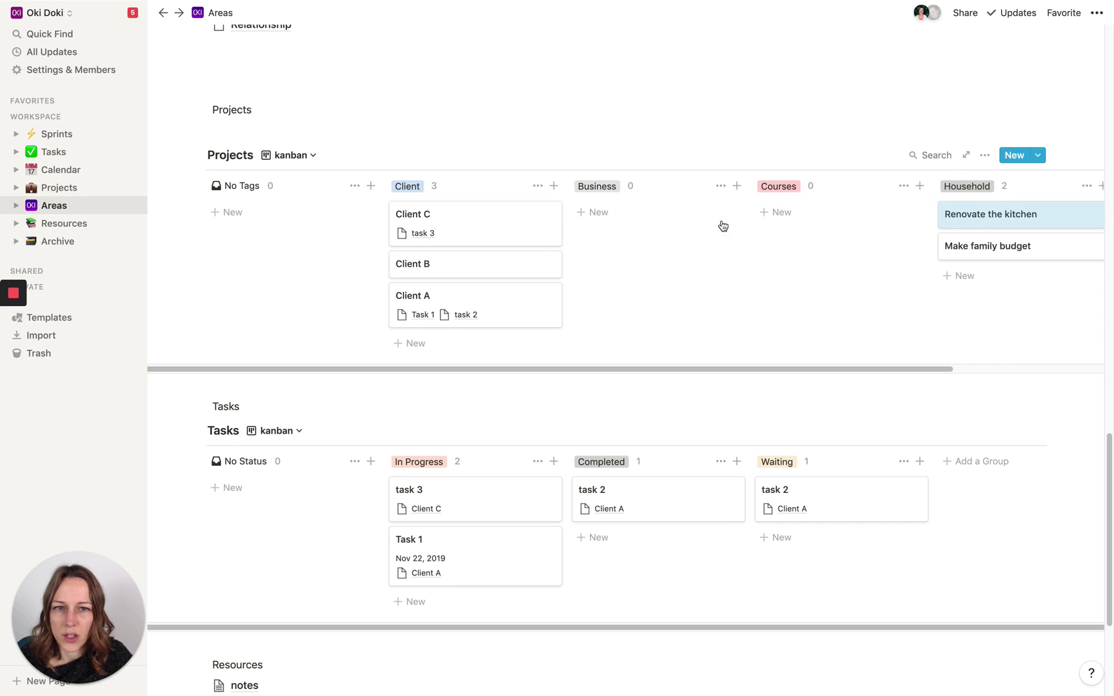
# Add a project card named "New course" to the Courses group of the Projects board.
pyautogui.click(780, 213)
pyautogui.write('New course')
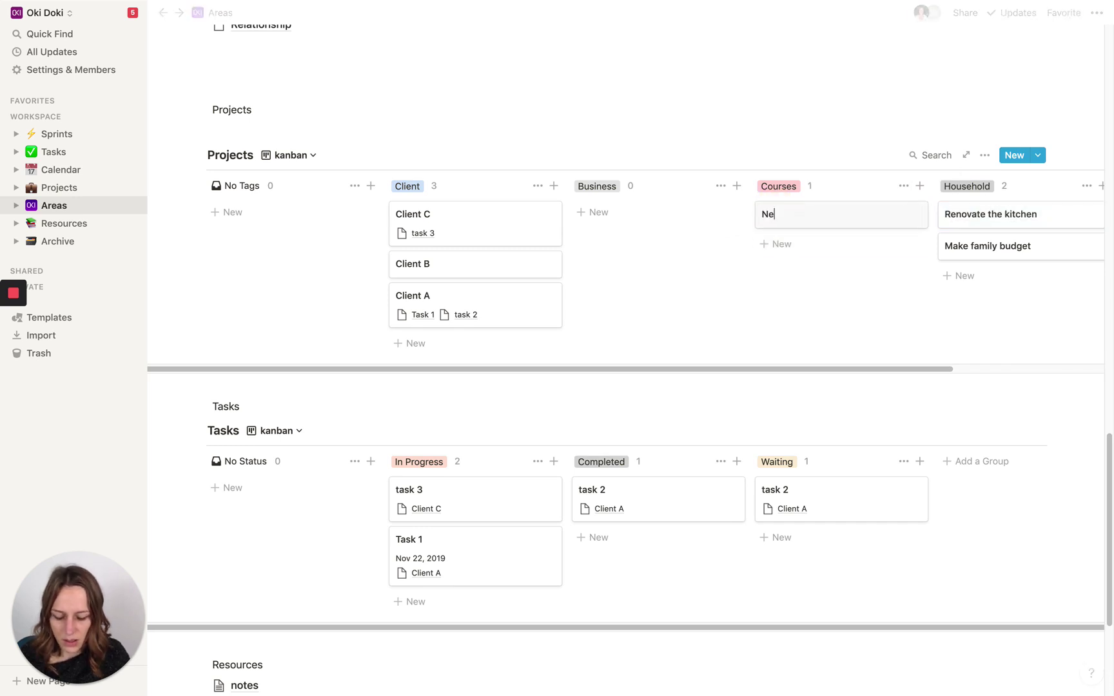
pyautogui.press('Return')
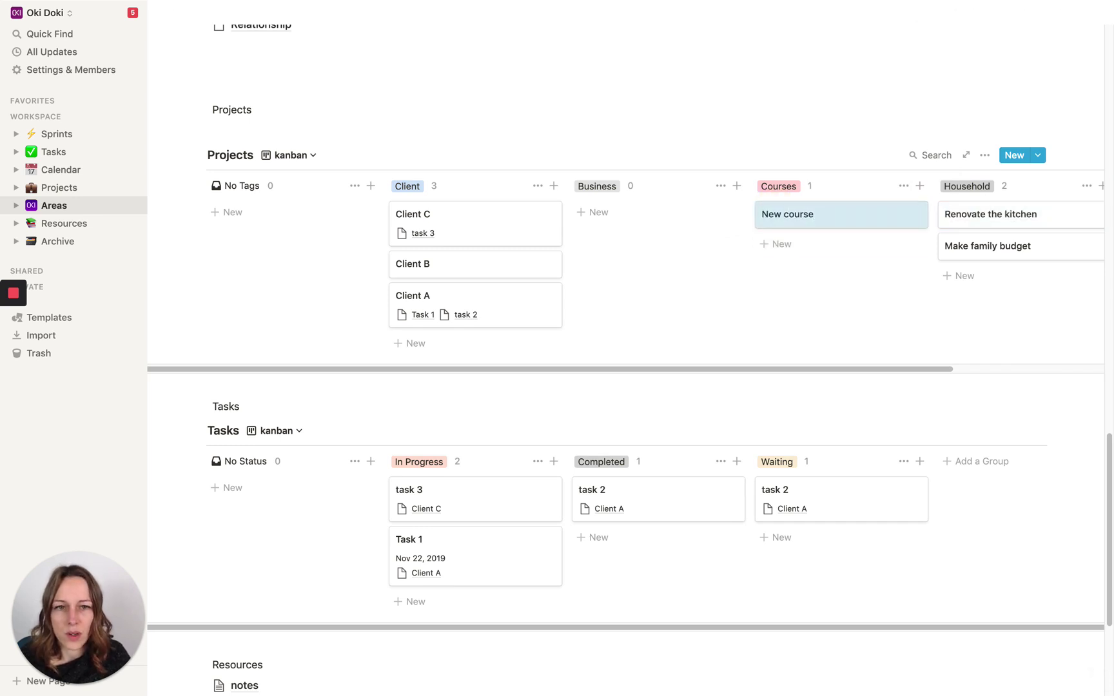
pyautogui.click(836, 219)
pyautogui.click(920, 282)
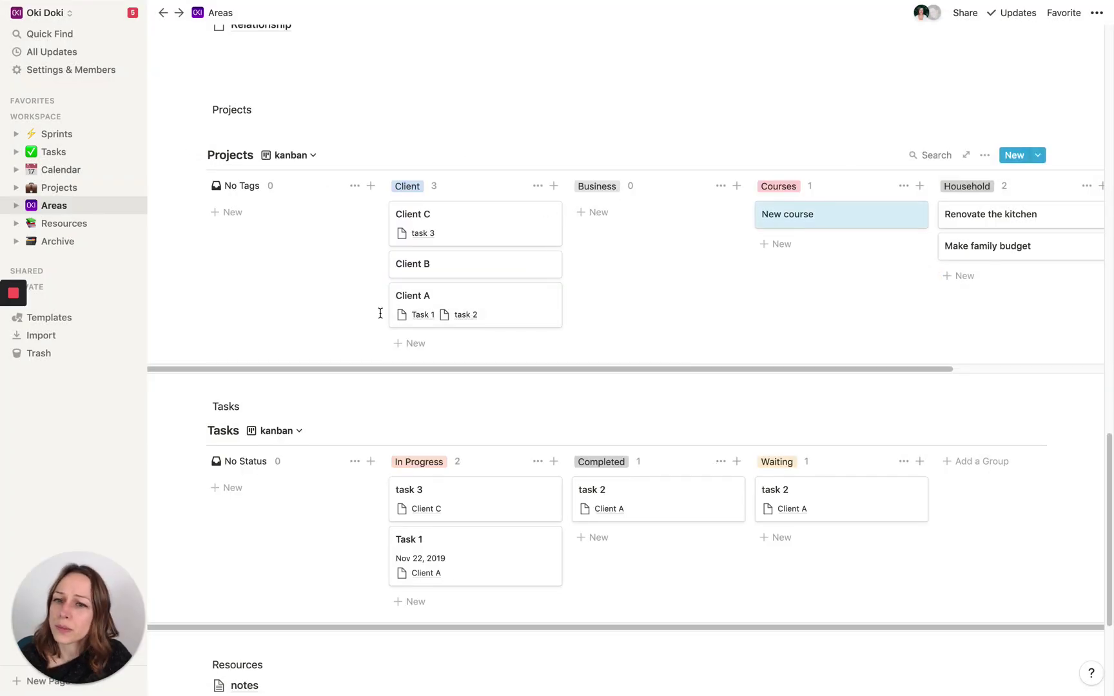
# Examine the workspace's existing Projects page in its by-status and master board views, and return to the Areas page.
pyautogui.scroll(-1, 256, 299)
pyautogui.scroll(2, 246, 298)
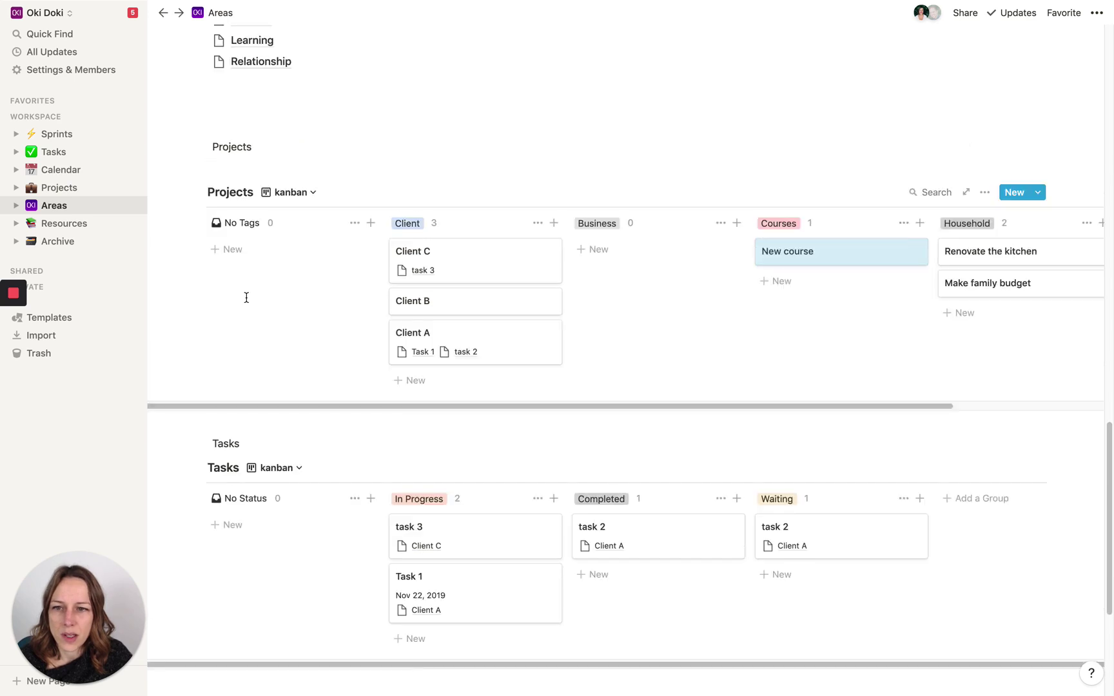
pyautogui.scroll(2, 247, 298)
pyautogui.scroll(5, 280, 295)
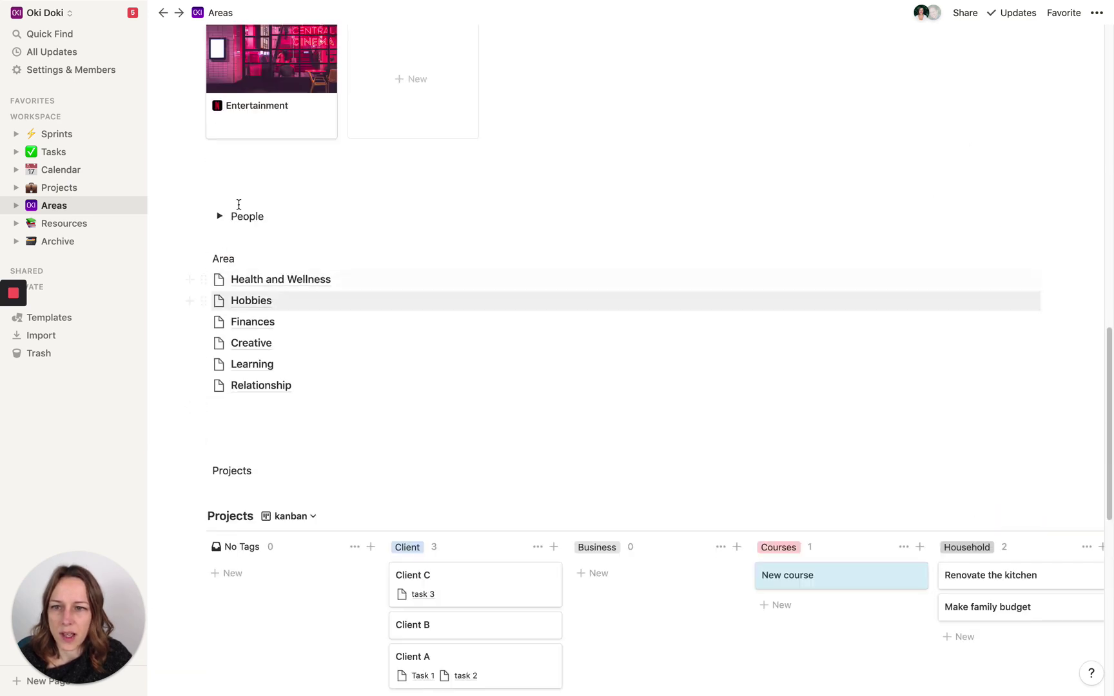
pyautogui.click(59, 188)
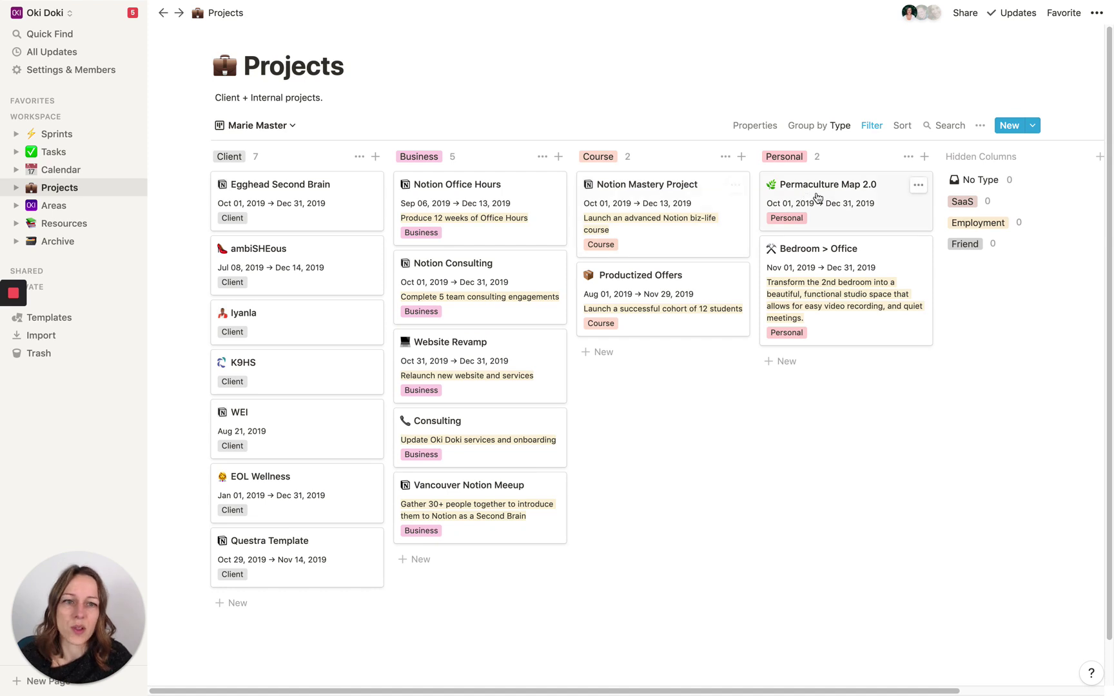
pyautogui.click(297, 126)
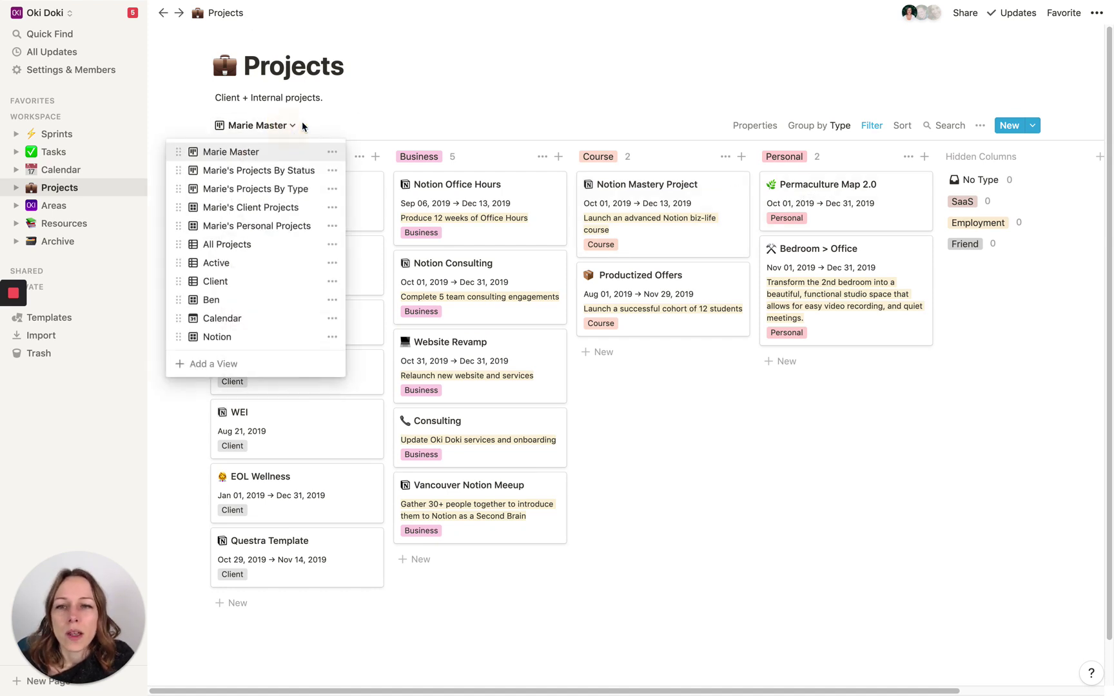
pyautogui.click(284, 170)
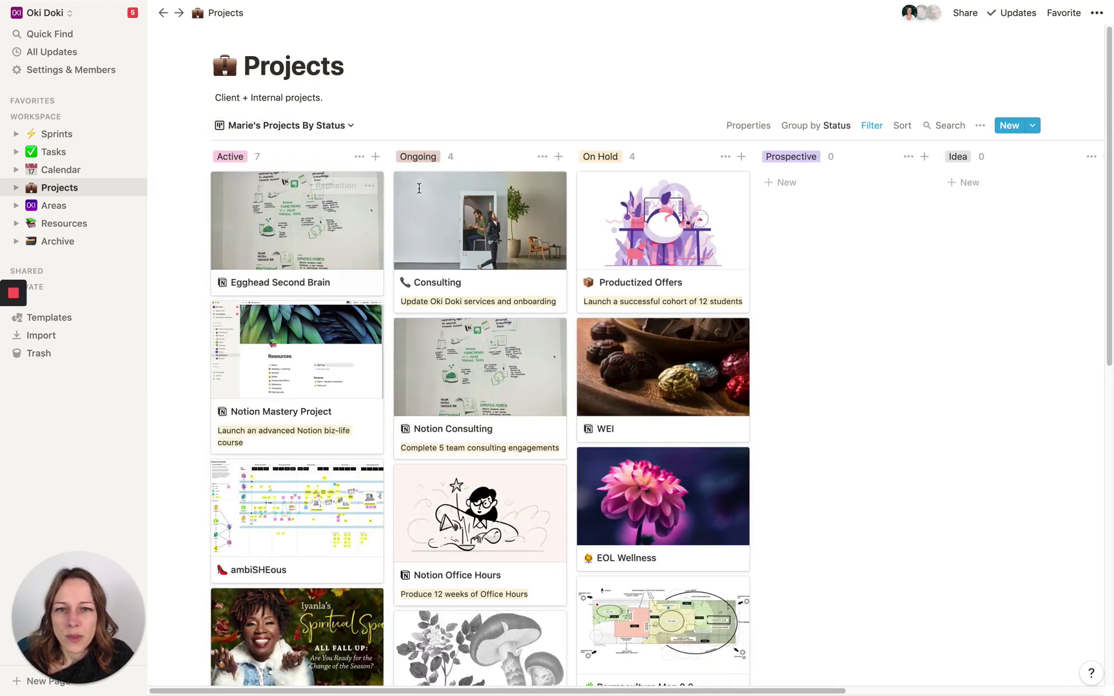
pyautogui.click(352, 129)
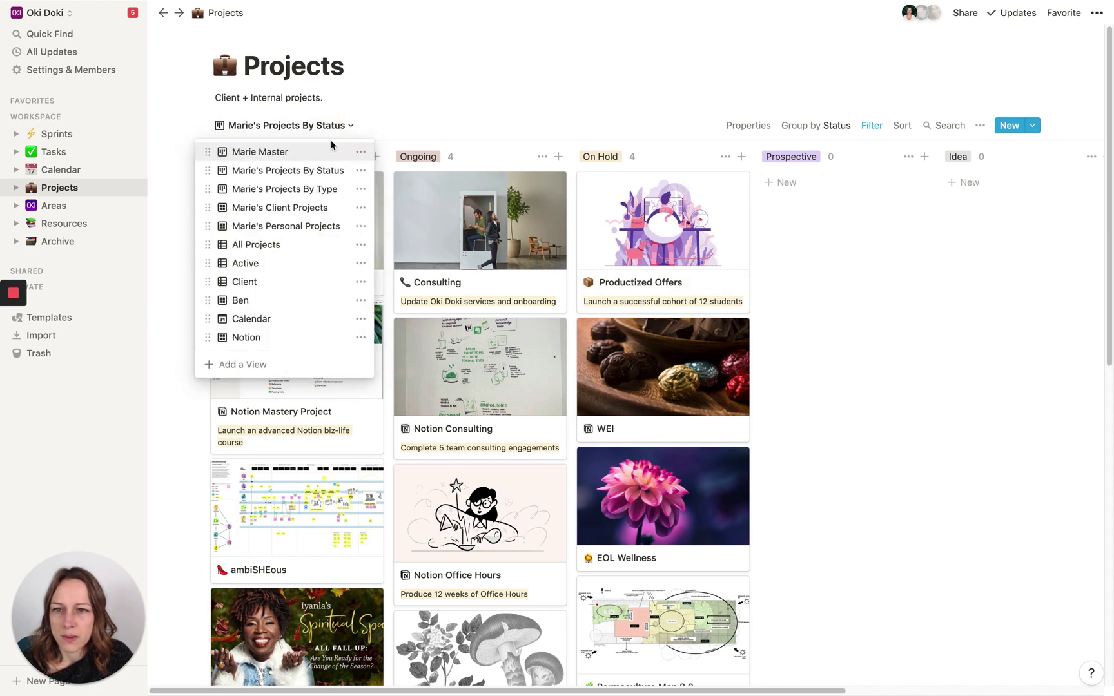
pyautogui.click(283, 155)
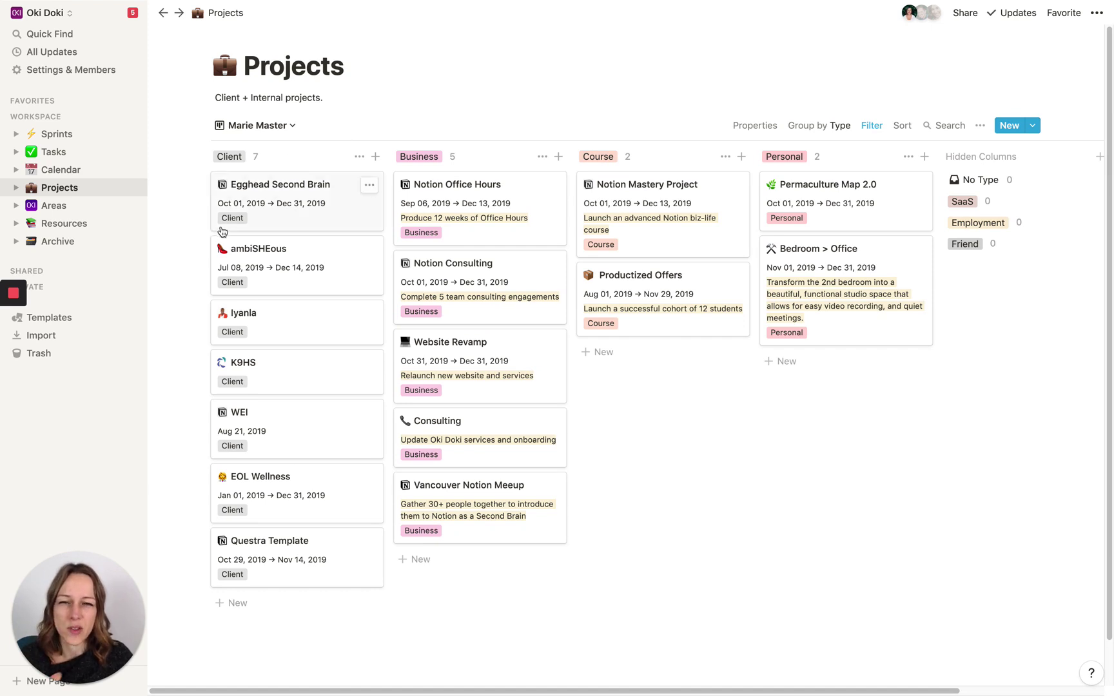
pyautogui.click(55, 206)
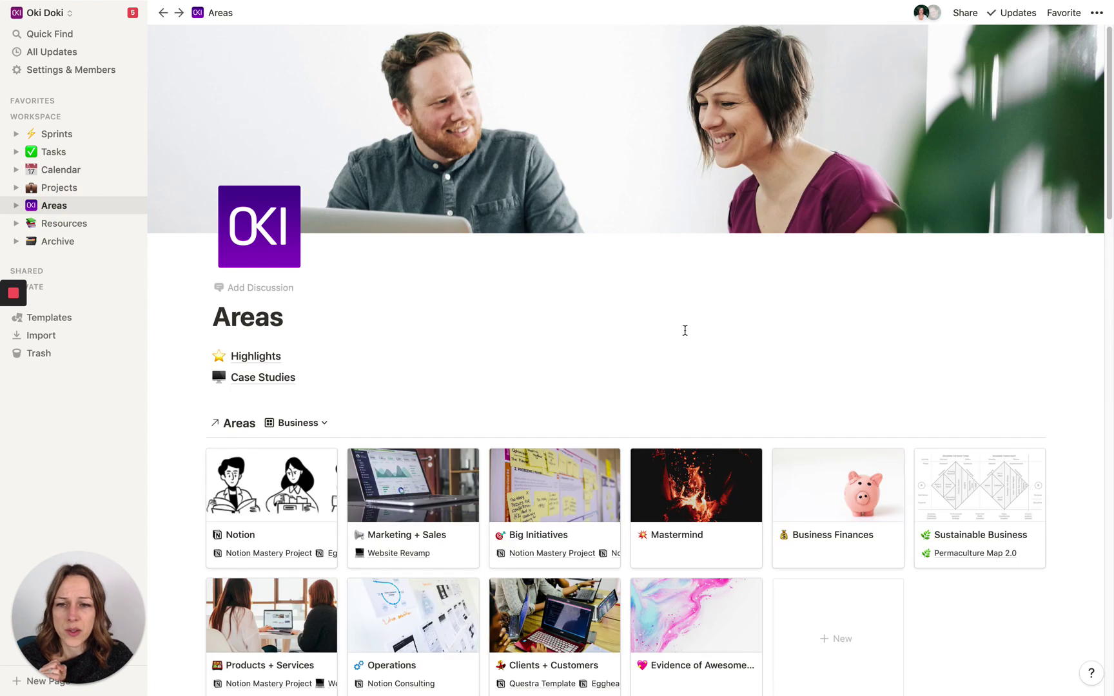
# Examine the Business and Personal galleries on the Areas page, and the Notion area's related tags, projects, calendar items and notes.
pyautogui.scroll(-1, 693, 329)
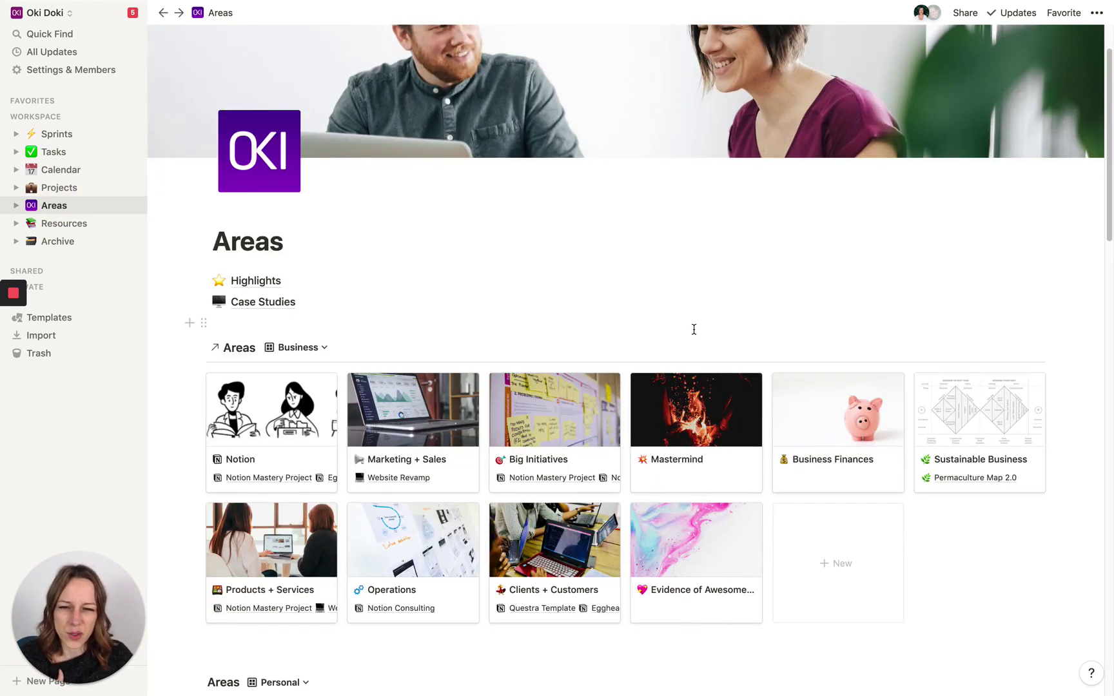
pyautogui.scroll(-3, 693, 329)
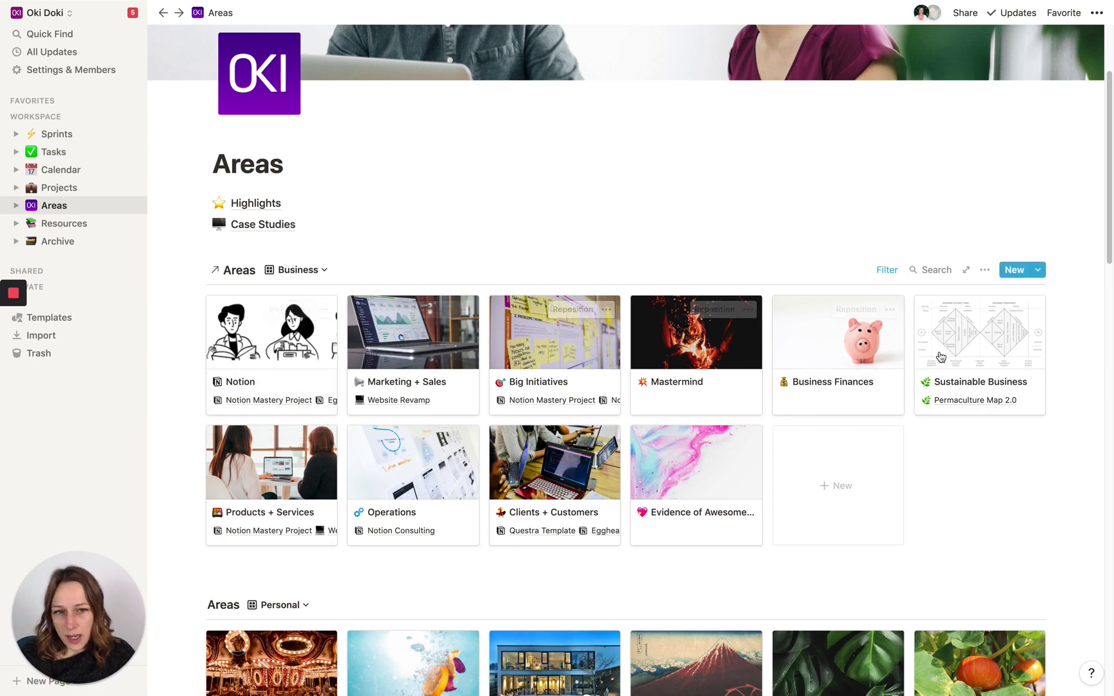
pyautogui.scroll(-10, 258, 427)
pyautogui.scroll(9, 754, 255)
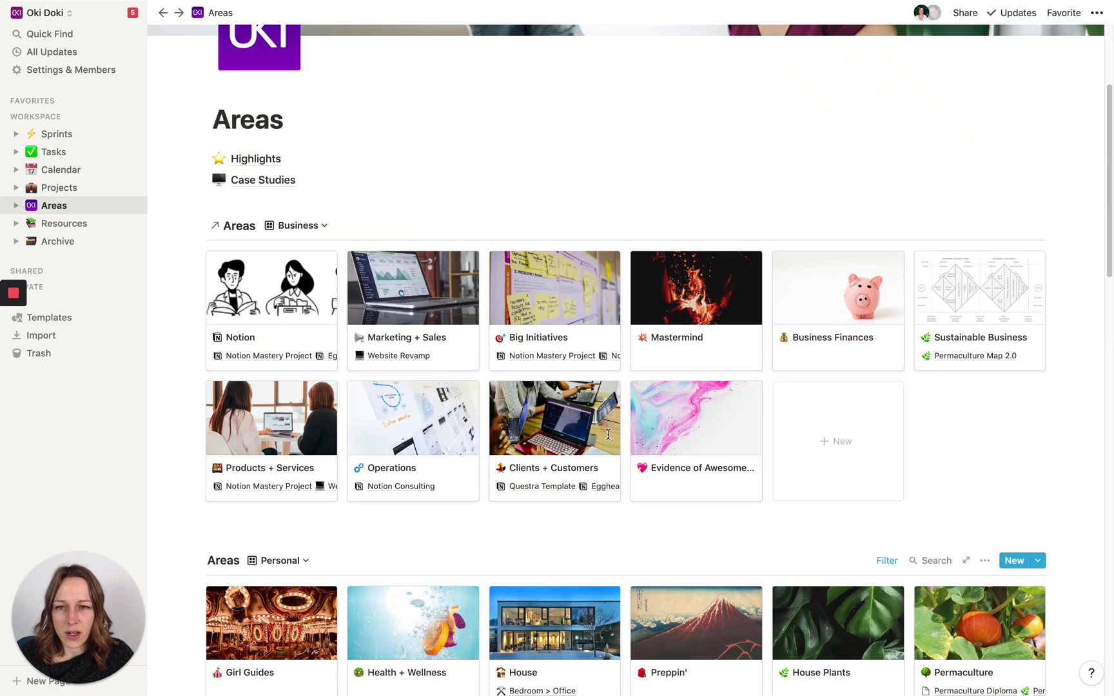
pyautogui.click(258, 290)
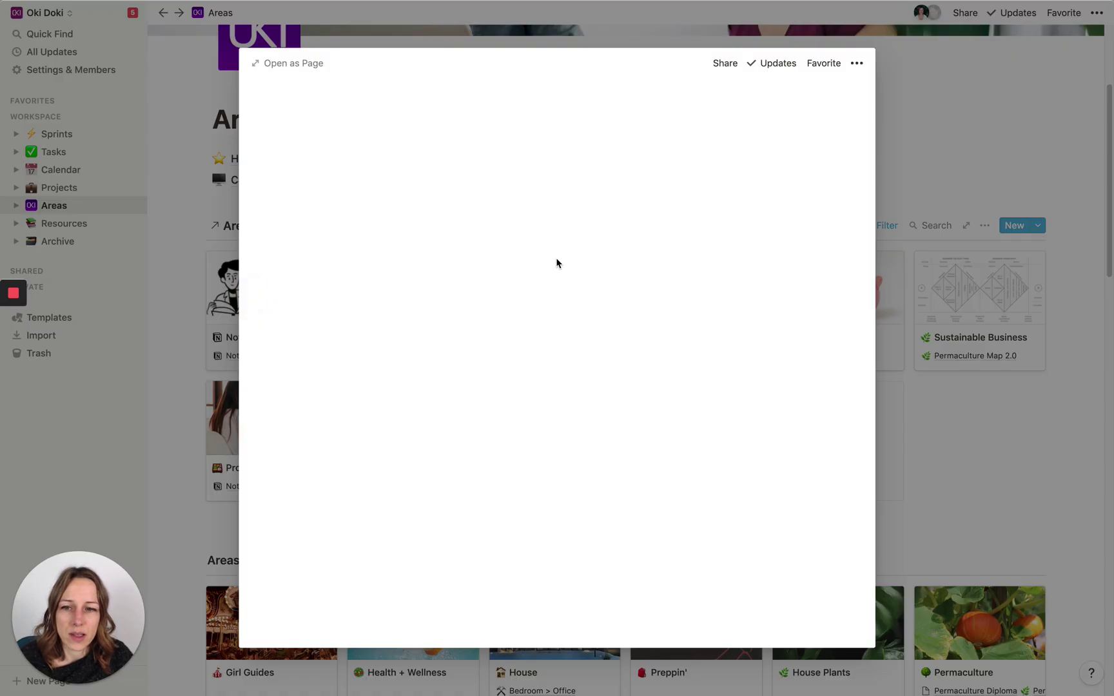
pyautogui.scroll(-2, 783, 296)
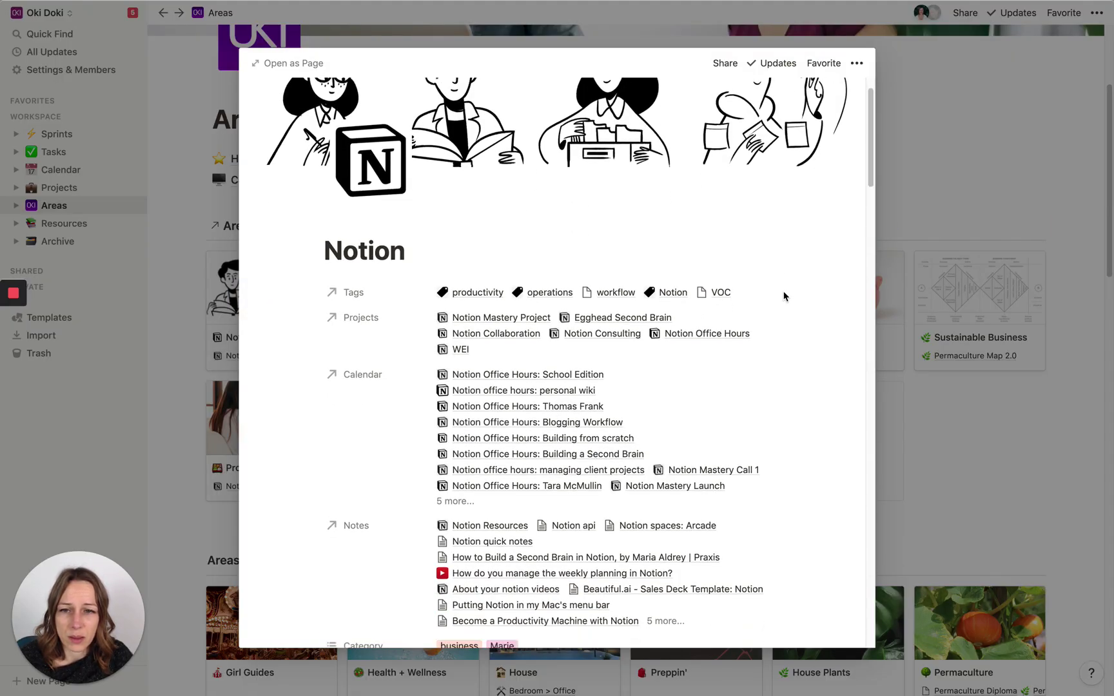
pyautogui.scroll(-1, 593, 303)
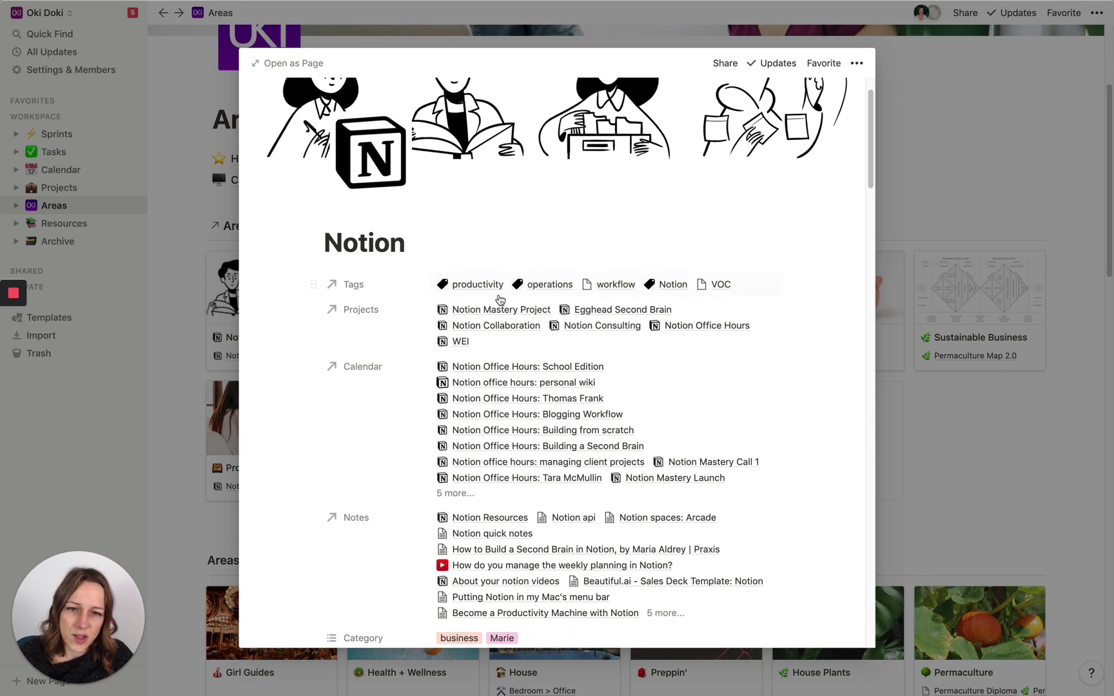
pyautogui.scroll(-1, 460, 322)
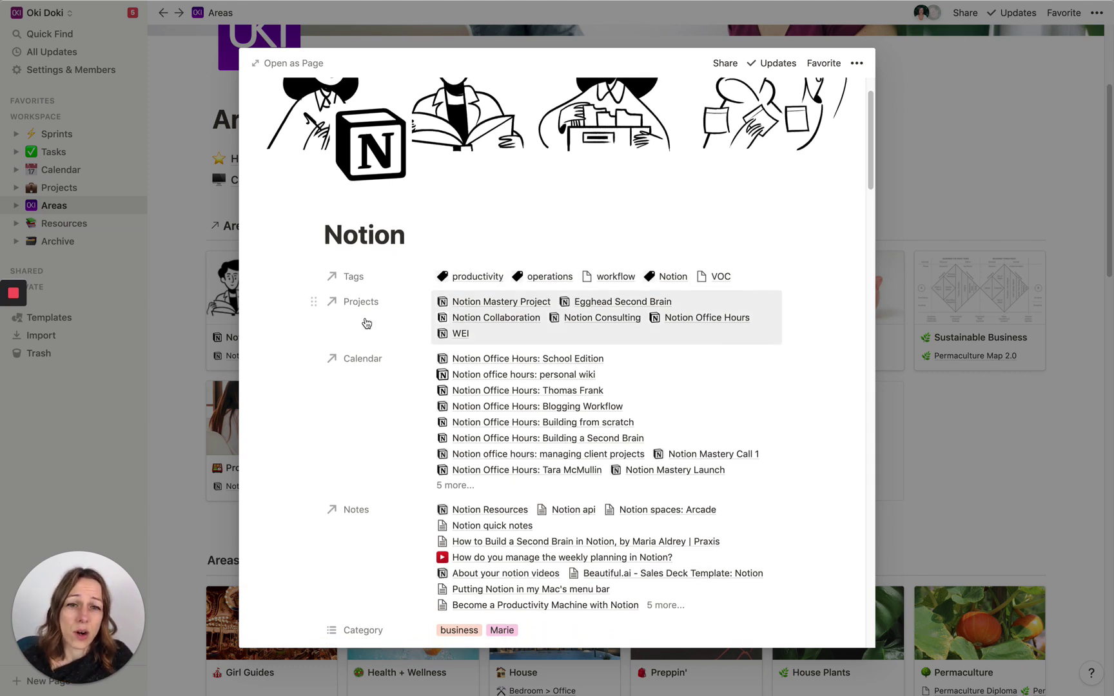
pyautogui.scroll(-5, 670, 333)
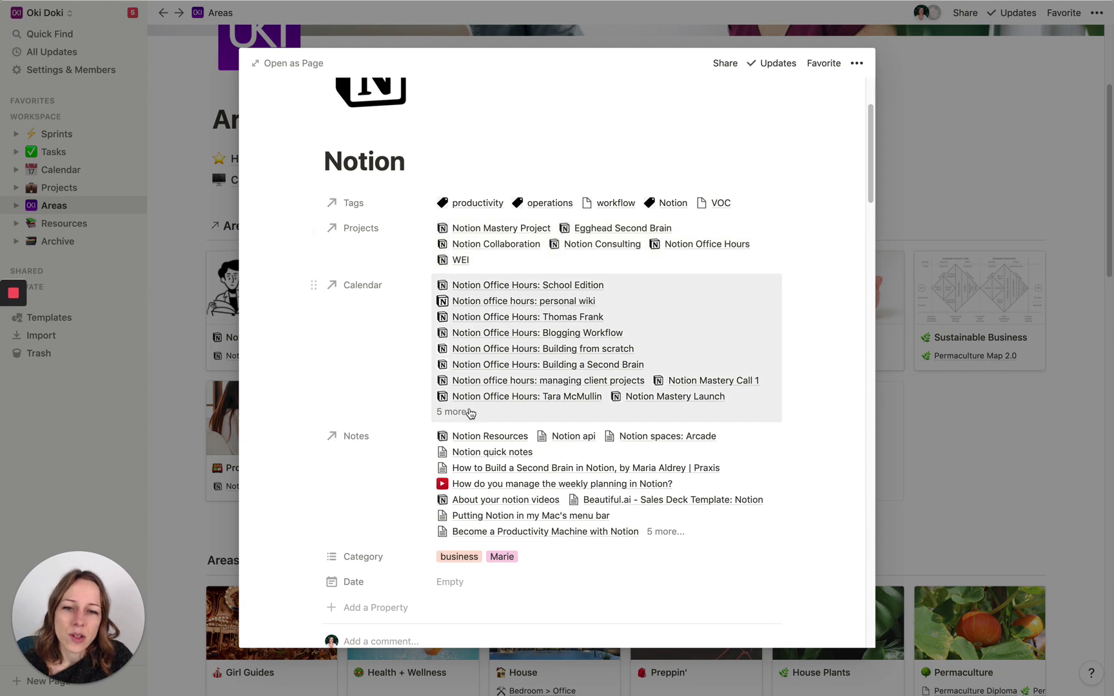
pyautogui.scroll(-4, 474, 407)
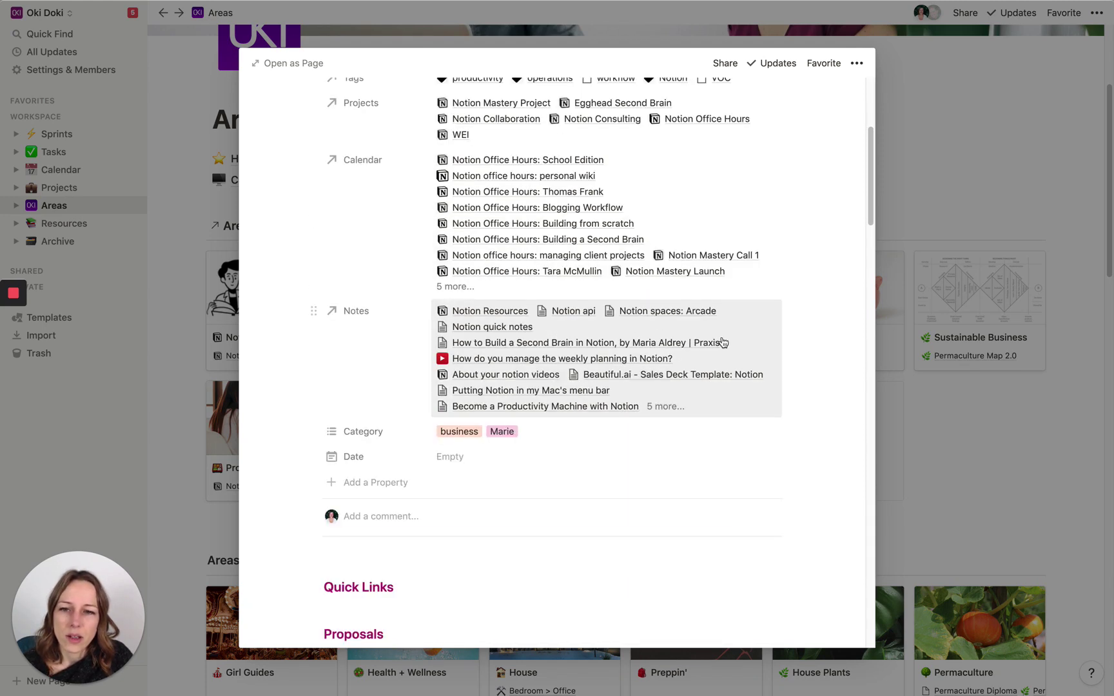
pyautogui.scroll(3, 502, 398)
pyautogui.scroll(-2, 496, 452)
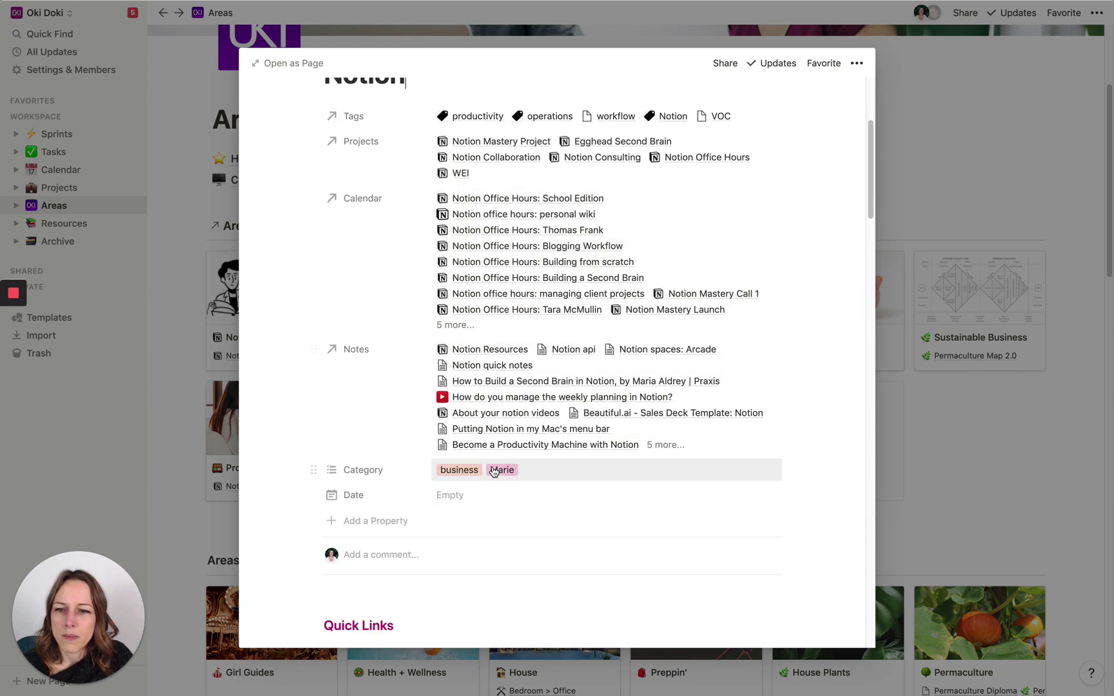
# Add a relation property named "Tasks" to the Notion area, linked to the main Tasks database, and close the area.
pyautogui.click(377, 522)
pyautogui.write('Tasks')
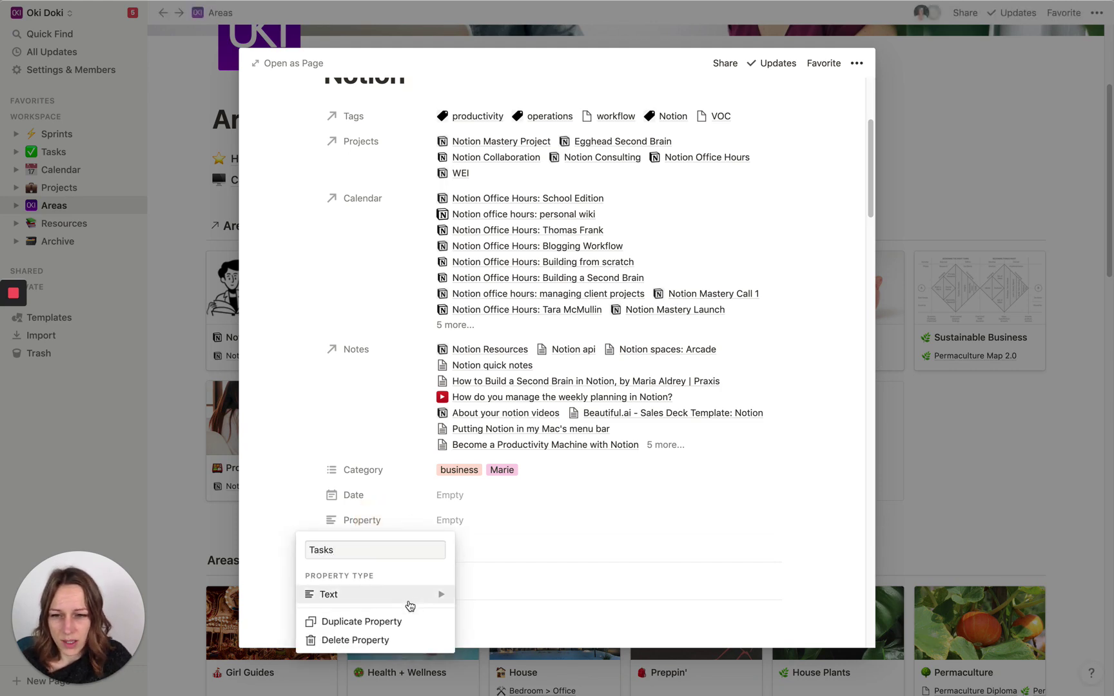
pyautogui.moveTo(410, 609)
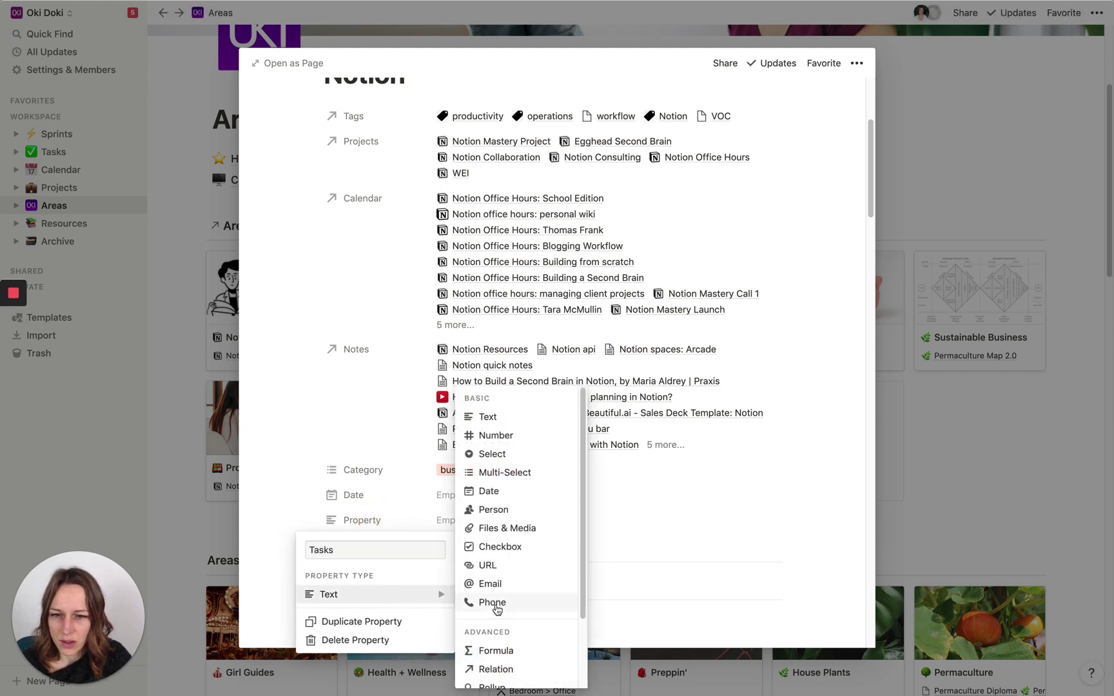
pyautogui.click(504, 670)
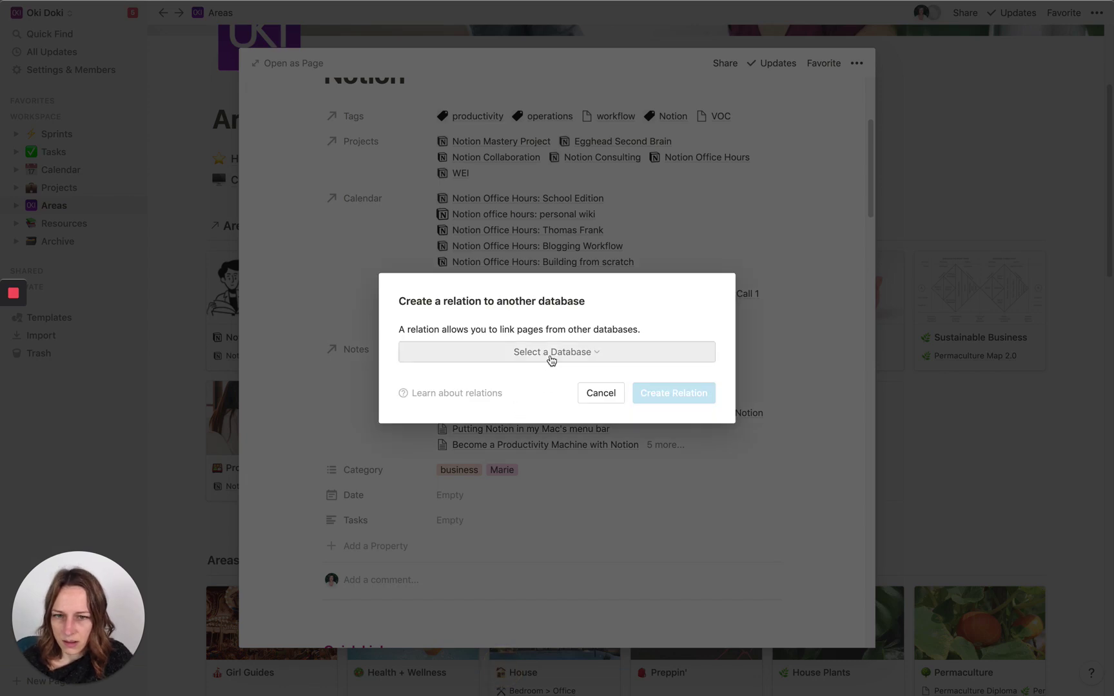
pyautogui.click(549, 354)
pyautogui.write('tasks')
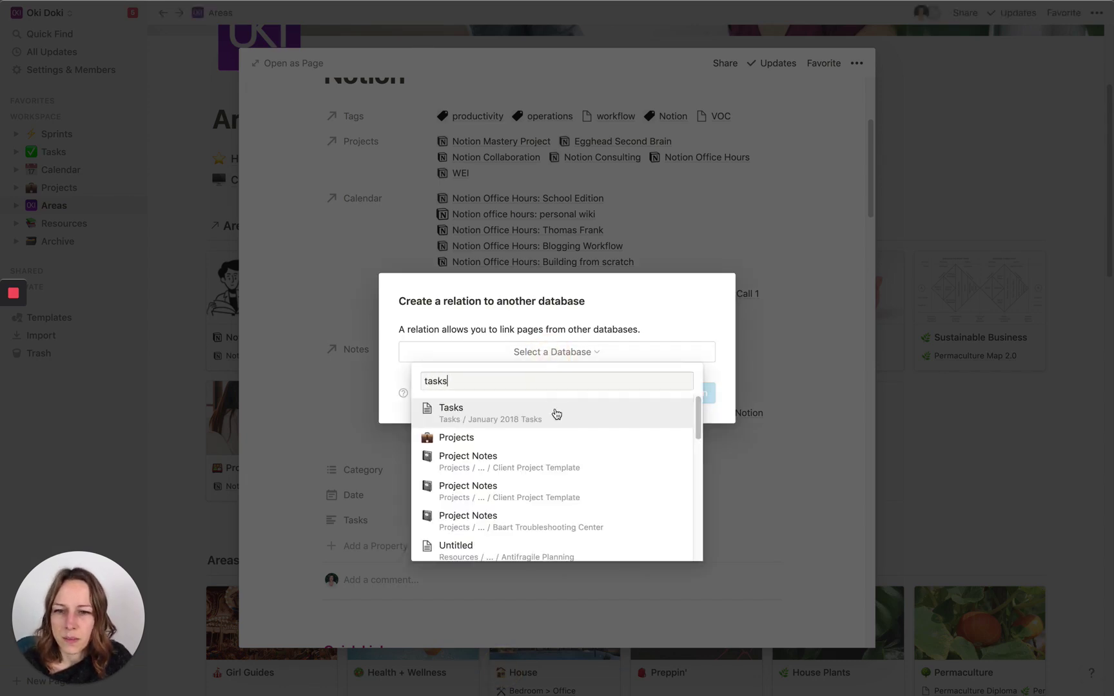
pyautogui.click(504, 496)
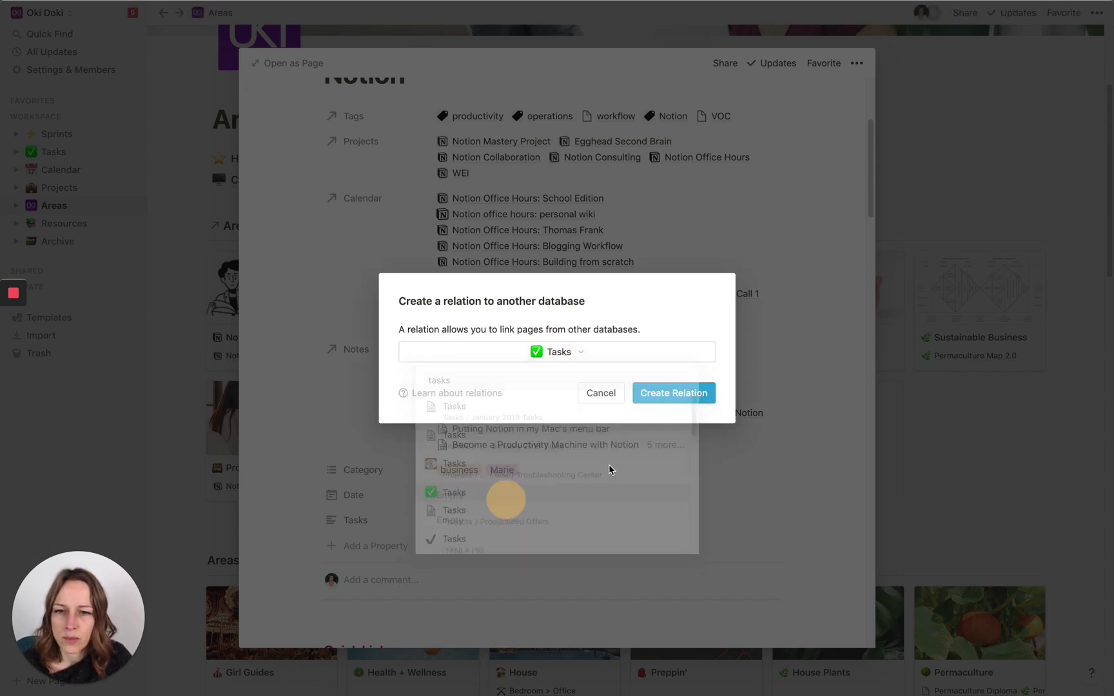
pyautogui.click(642, 393)
pyautogui.click(487, 520)
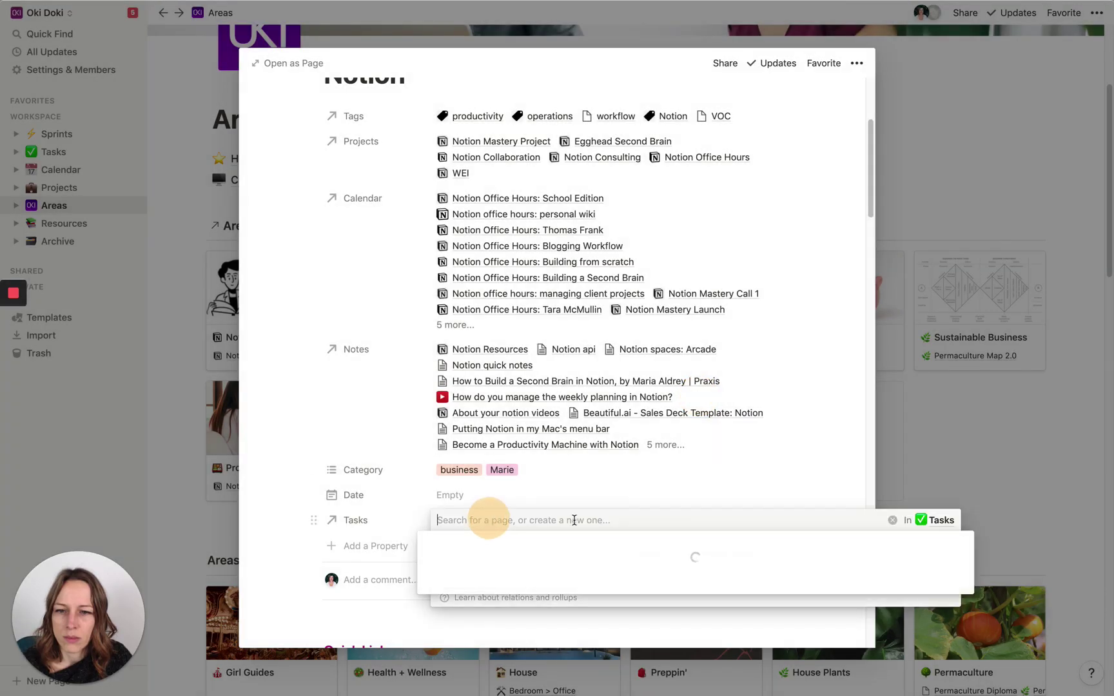
pyautogui.click(253, 362)
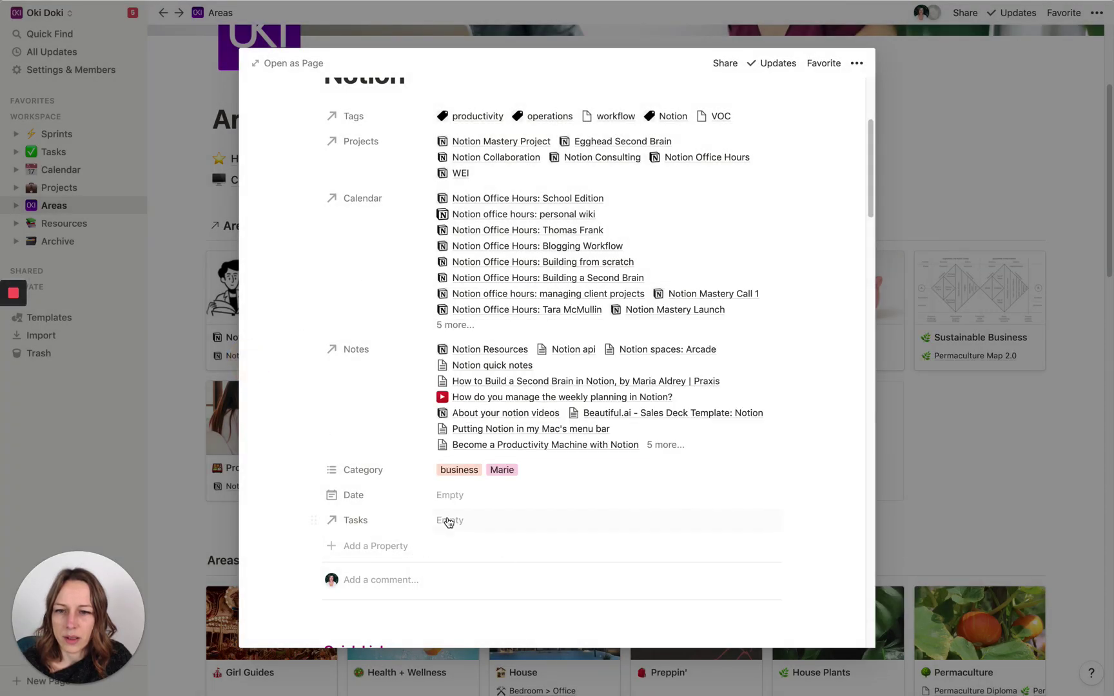
pyautogui.scroll(5, 442, 361)
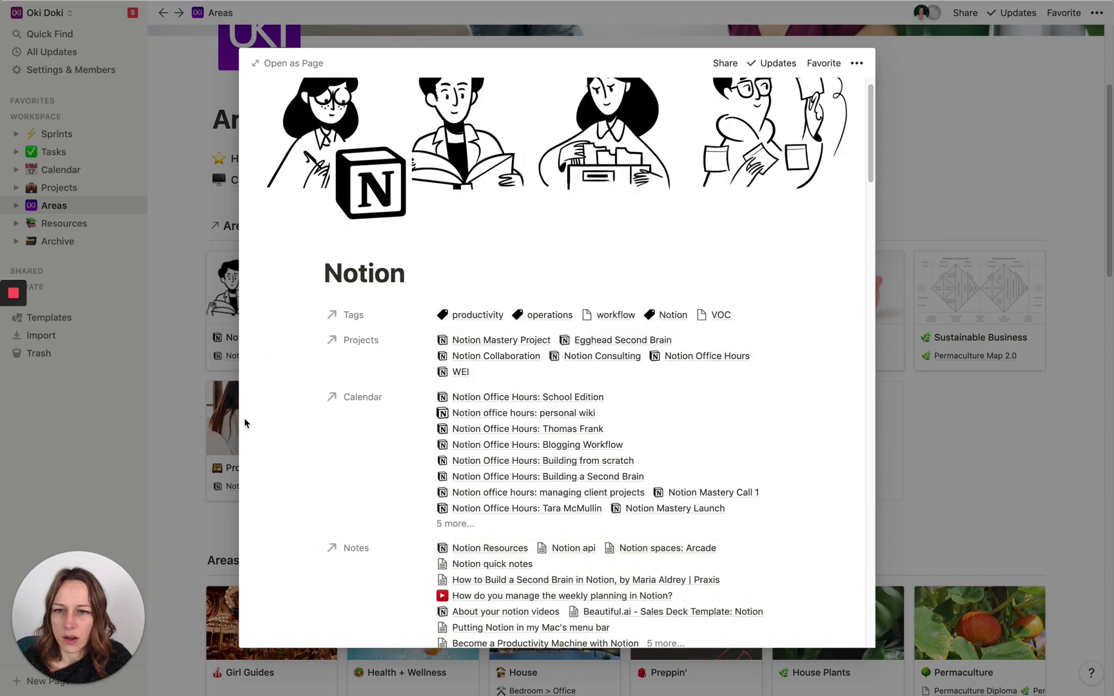
pyautogui.click(168, 470)
# In the Marketing + Sales area, create a related task named "Write a new newsletter" in the Tasks database and open it.
pyautogui.click(405, 293)
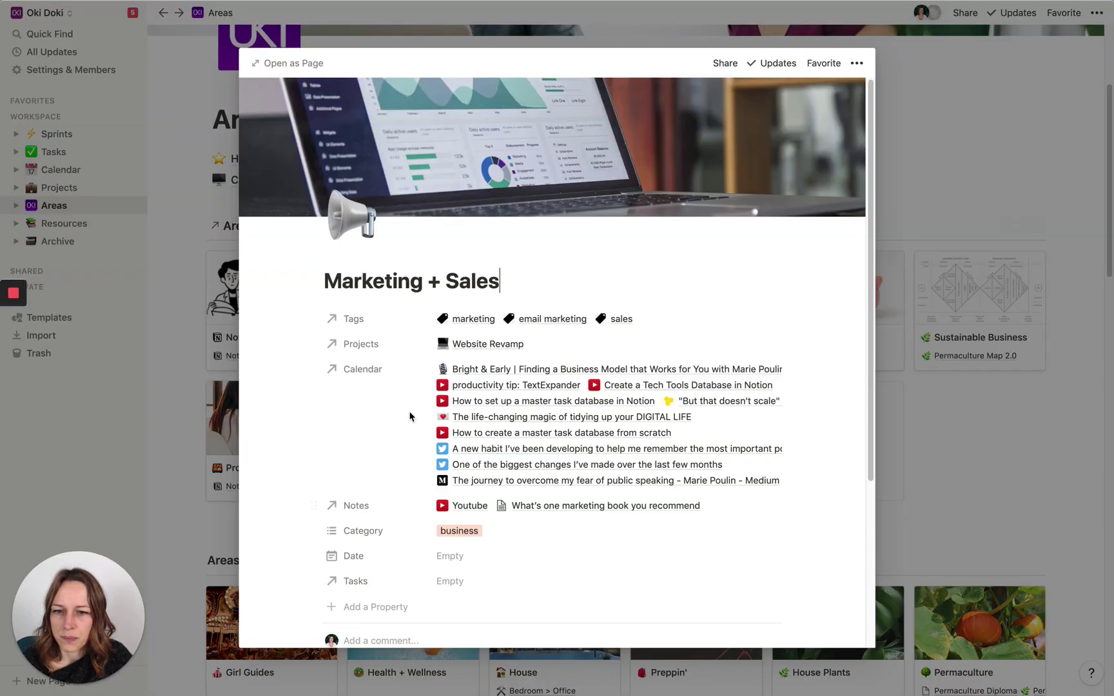
pyautogui.scroll(-6, 410, 418)
pyautogui.scroll(2, 409, 417)
pyautogui.scroll(5, 413, 387)
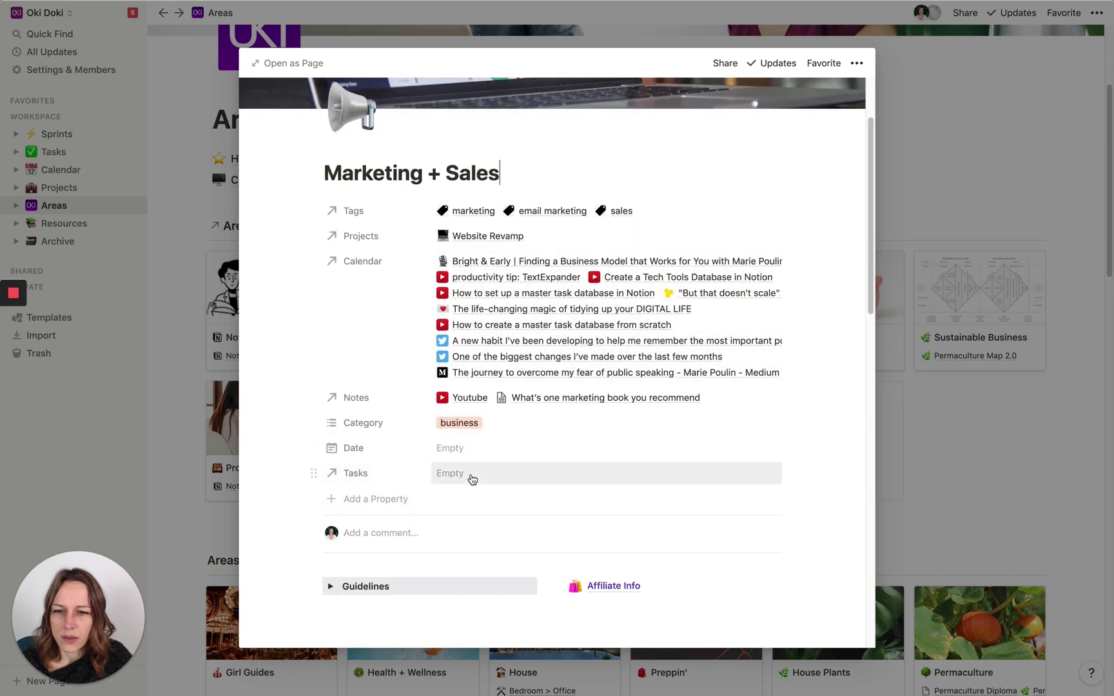
pyautogui.click(471, 477)
pyautogui.write('Write a ')
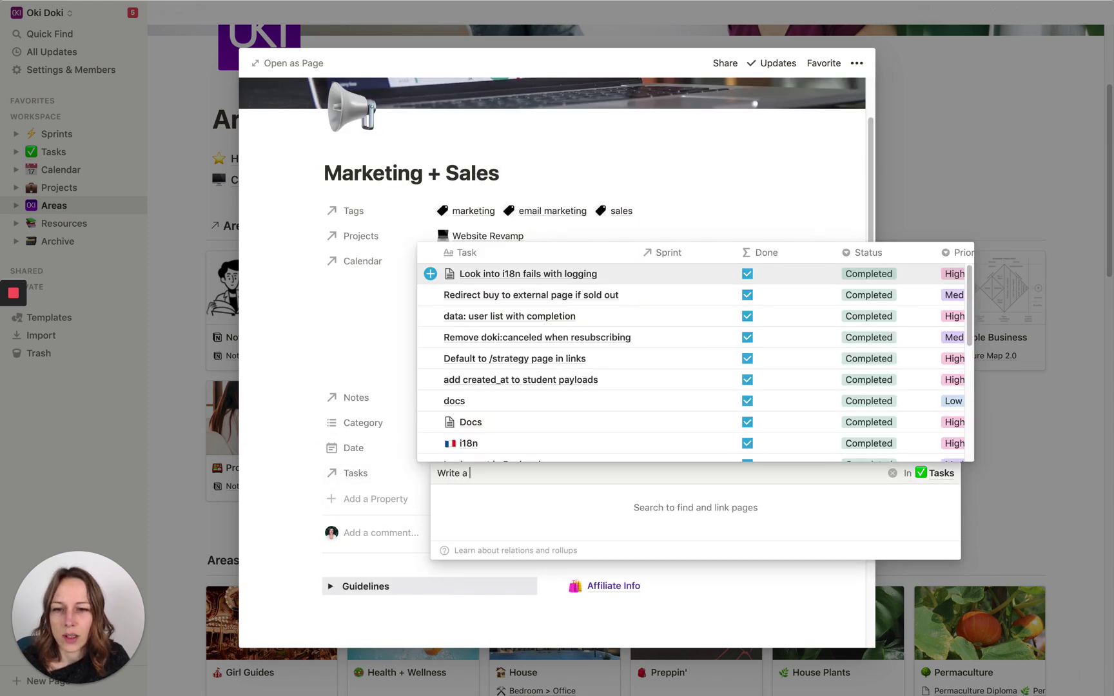
pyautogui.write('new newsletter')
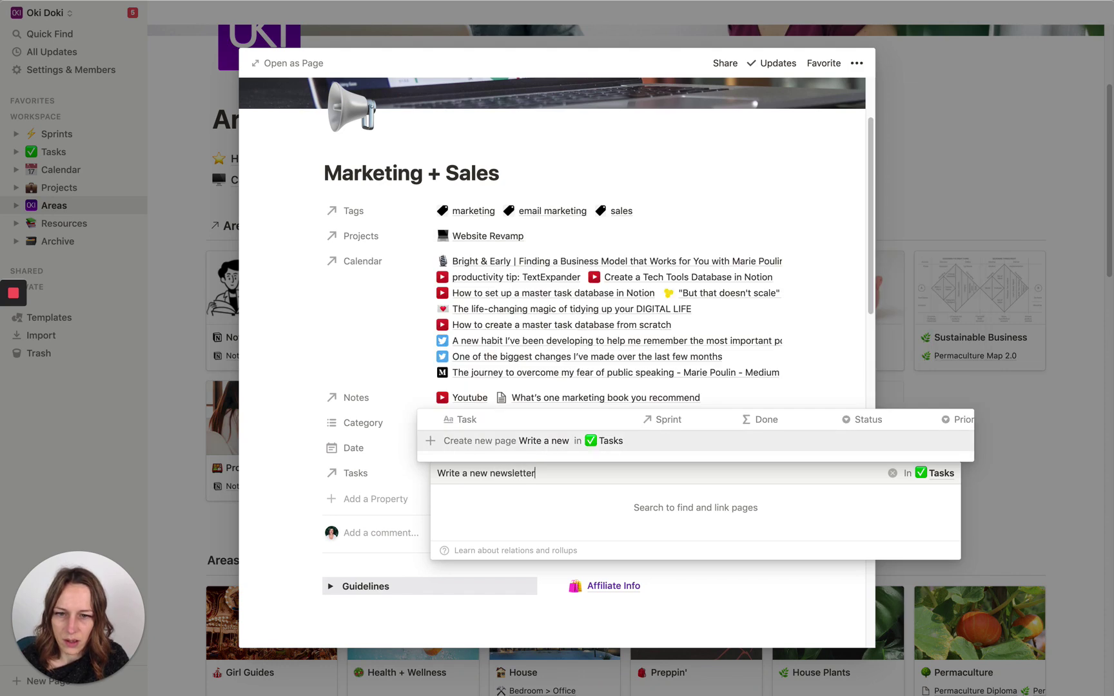
pyautogui.click(571, 442)
pyautogui.click(534, 521)
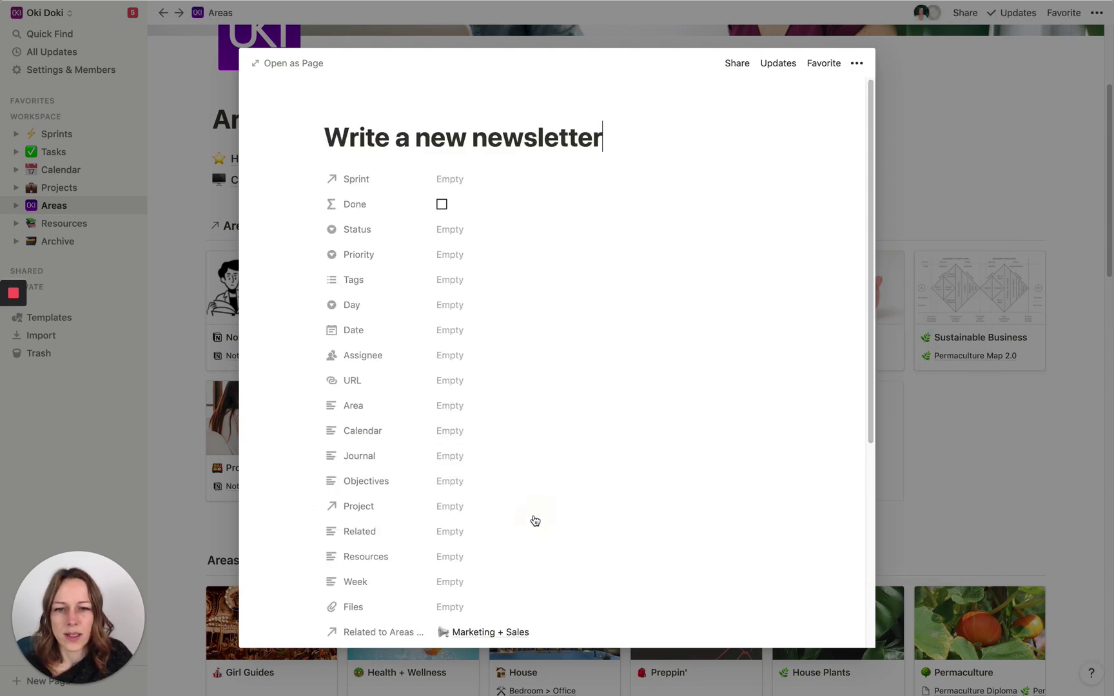
# Apply the "Oki Doki task" template to the "Write a new newsletter" task.
pyautogui.scroll(-5, 527, 415)
pyautogui.scroll(5, 497, 299)
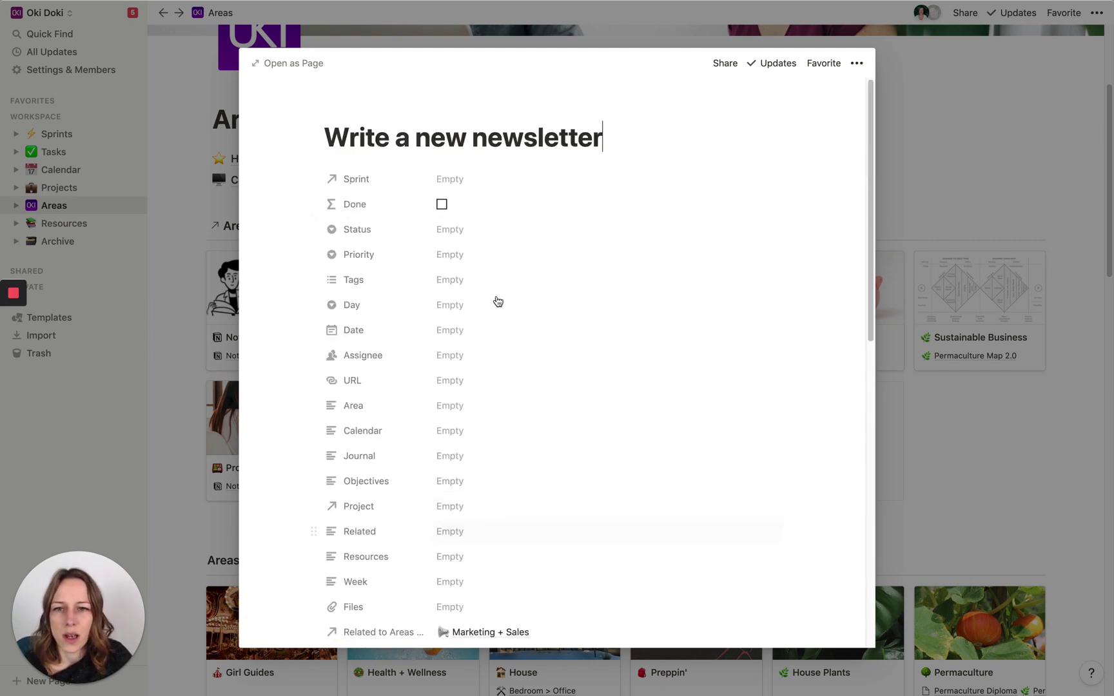
pyautogui.scroll(-5, 497, 301)
pyautogui.scroll(-3, 353, 445)
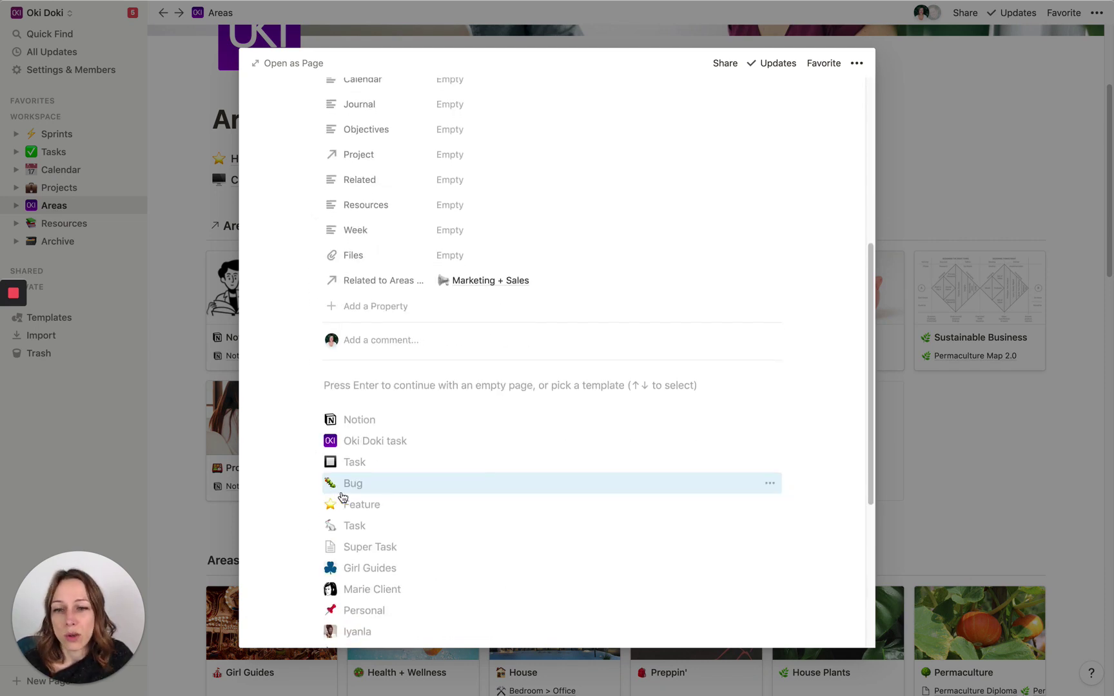
pyautogui.scroll(-2, 355, 484)
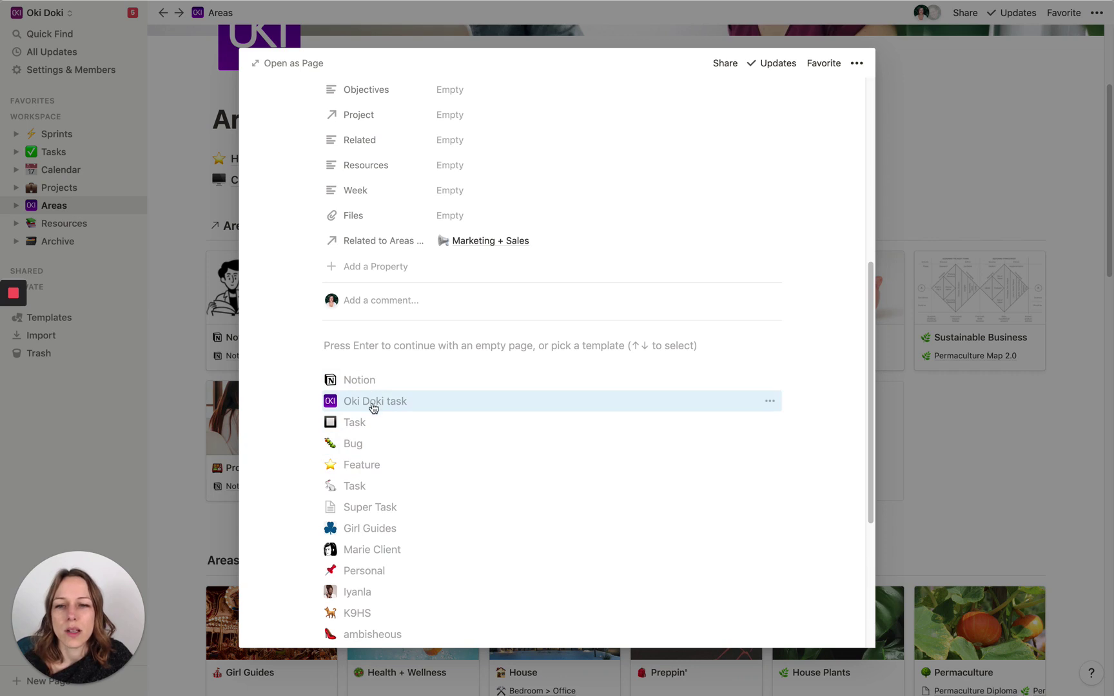
pyautogui.click(373, 401)
pyautogui.scroll(7, 527, 547)
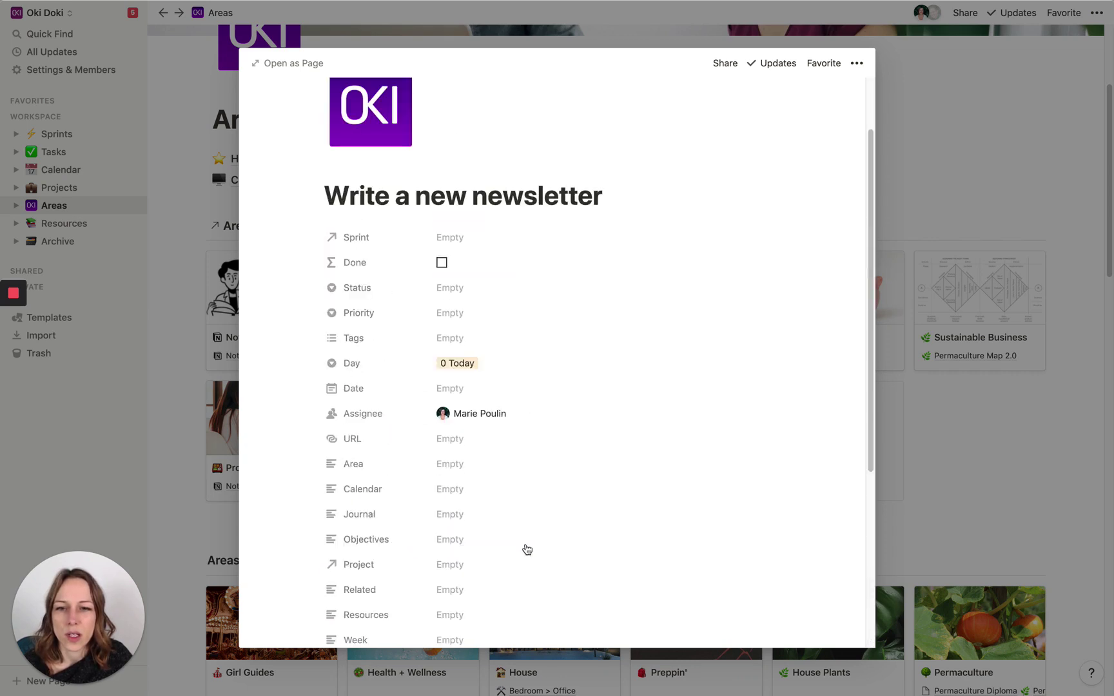
# Set the newsletter task's date to Nov 22, 2019 and return to the Areas page.
pyautogui.click(483, 390)
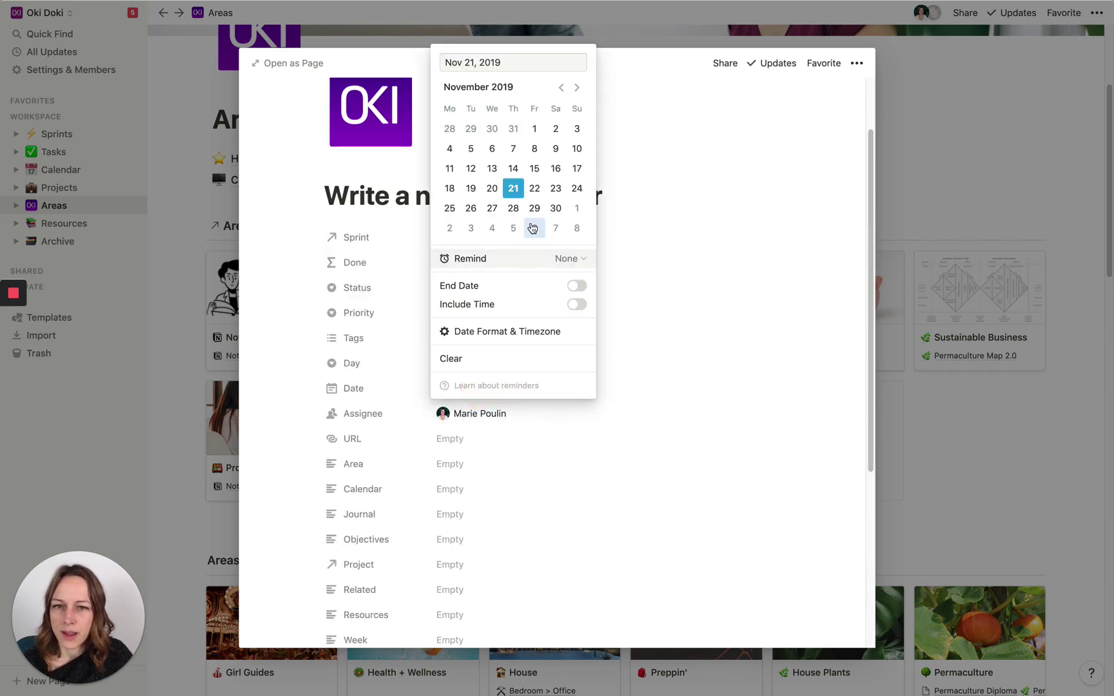
pyautogui.click(535, 188)
pyautogui.click(259, 422)
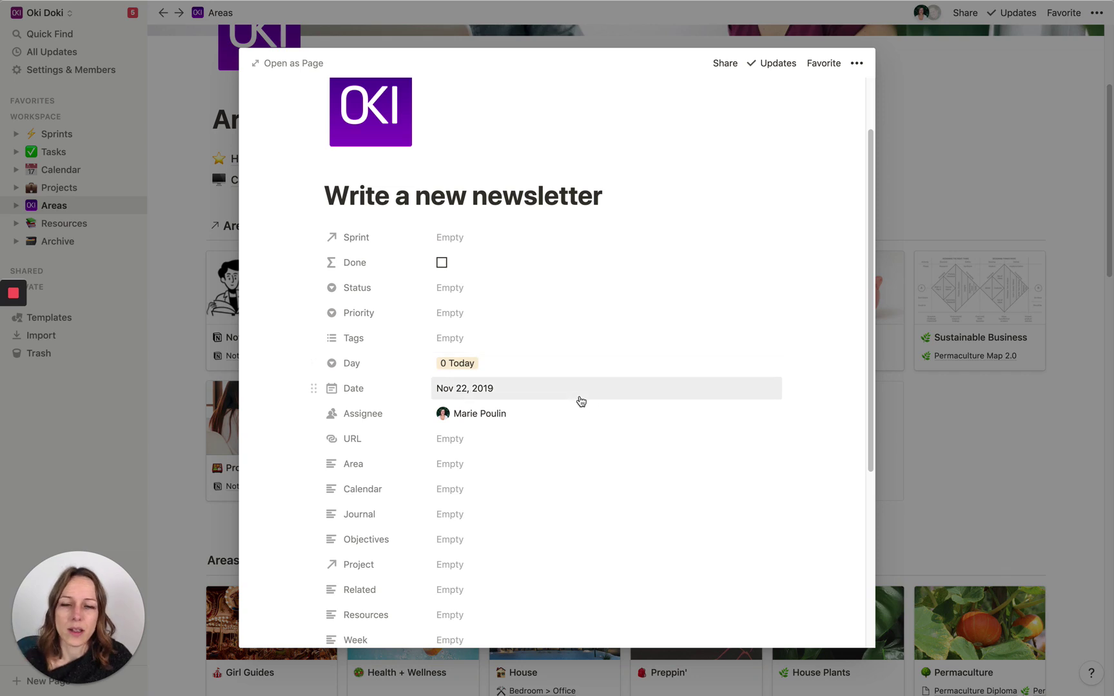
pyautogui.click(965, 440)
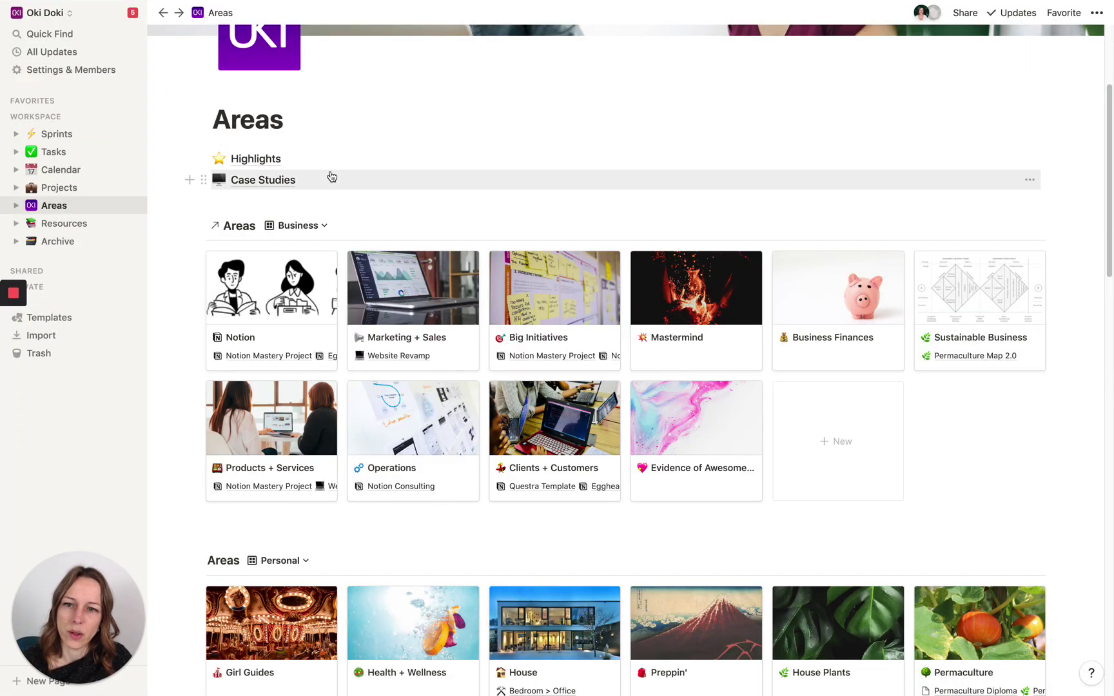
# Open the Notion area from the Business gallery, review its relations and linked projects, and close it.
pyautogui.scroll(-2, 526, 361)
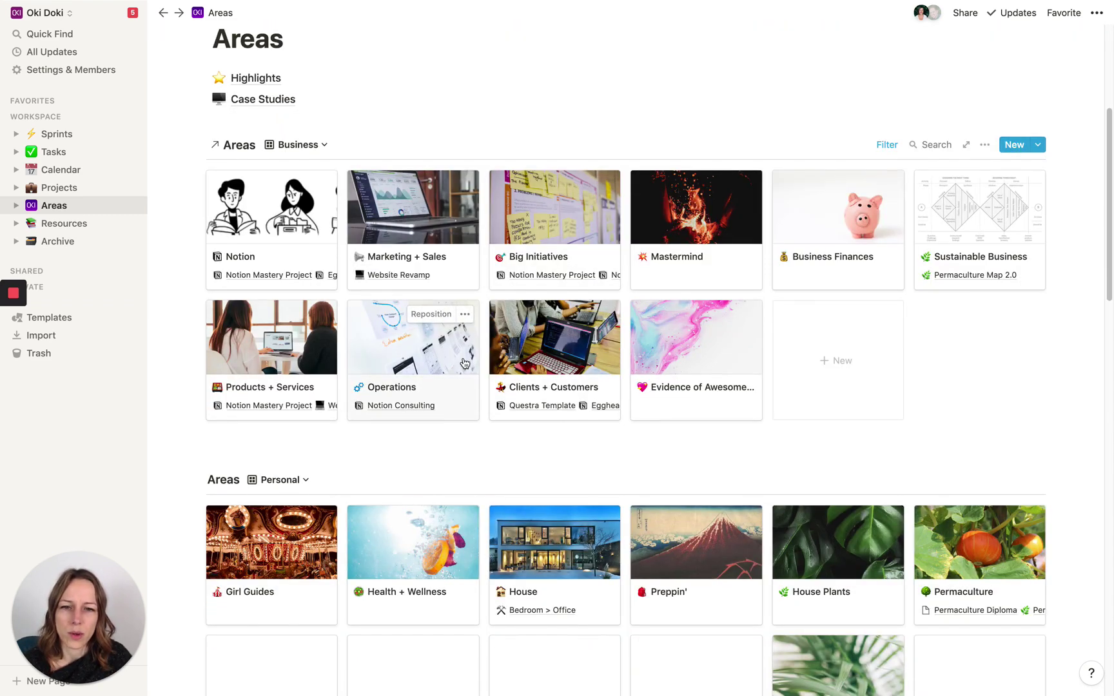
pyautogui.scroll(-2, 464, 363)
pyautogui.scroll(-1, 464, 363)
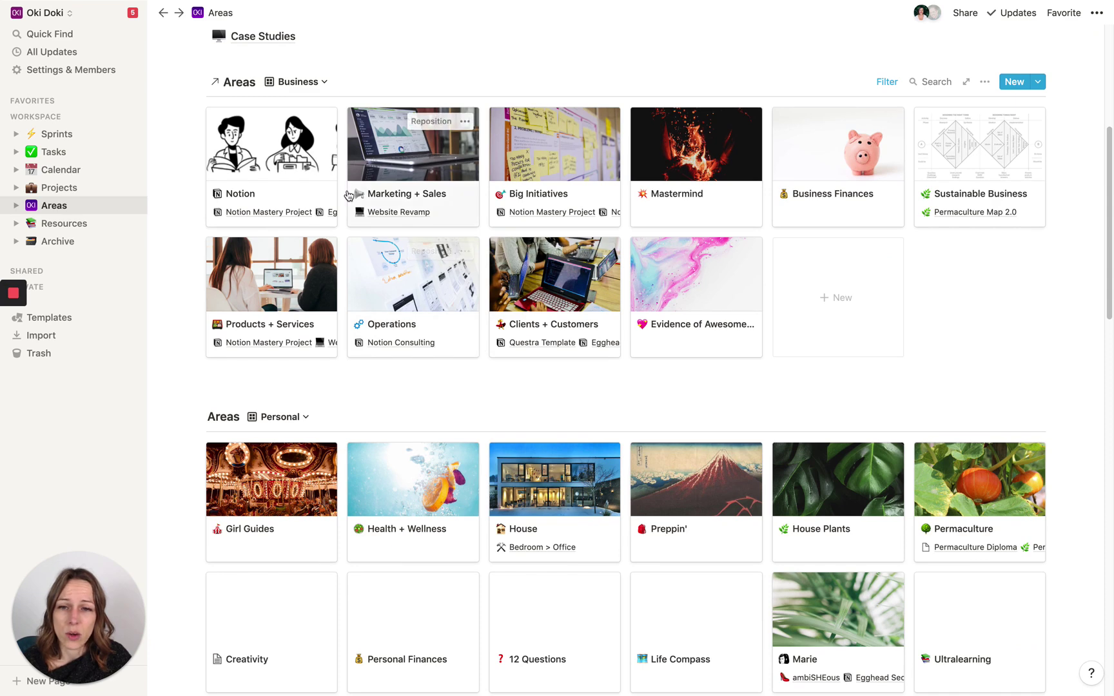
pyautogui.click(246, 171)
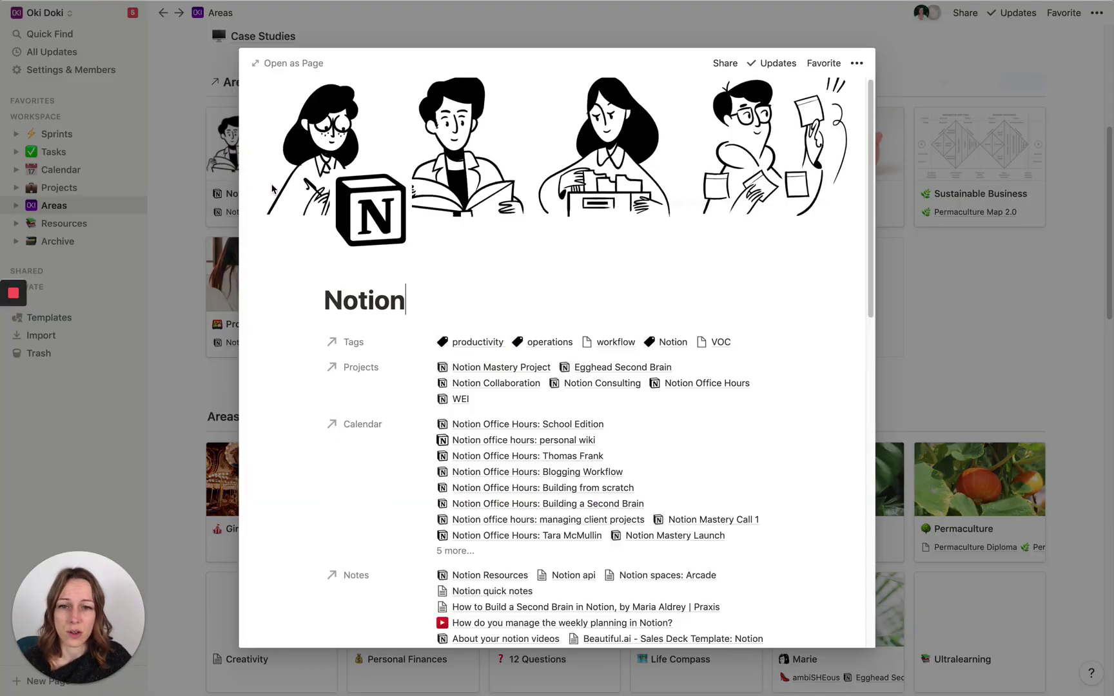
pyautogui.scroll(-2, 551, 375)
pyautogui.scroll(-15, 551, 375)
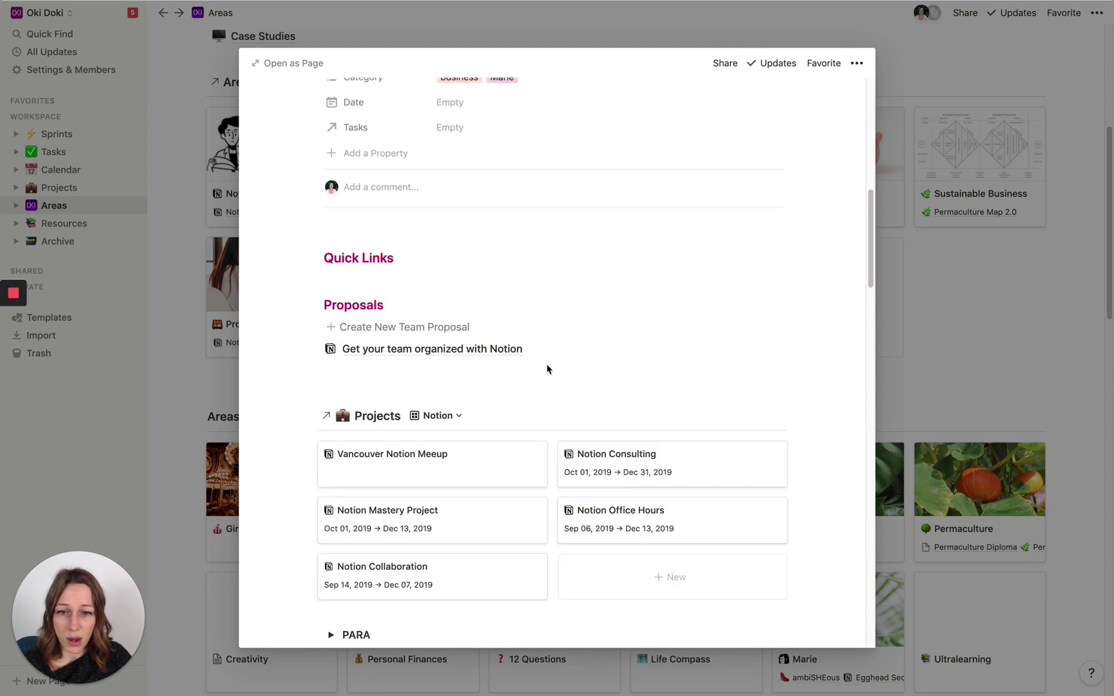
pyautogui.scroll(15, 548, 369)
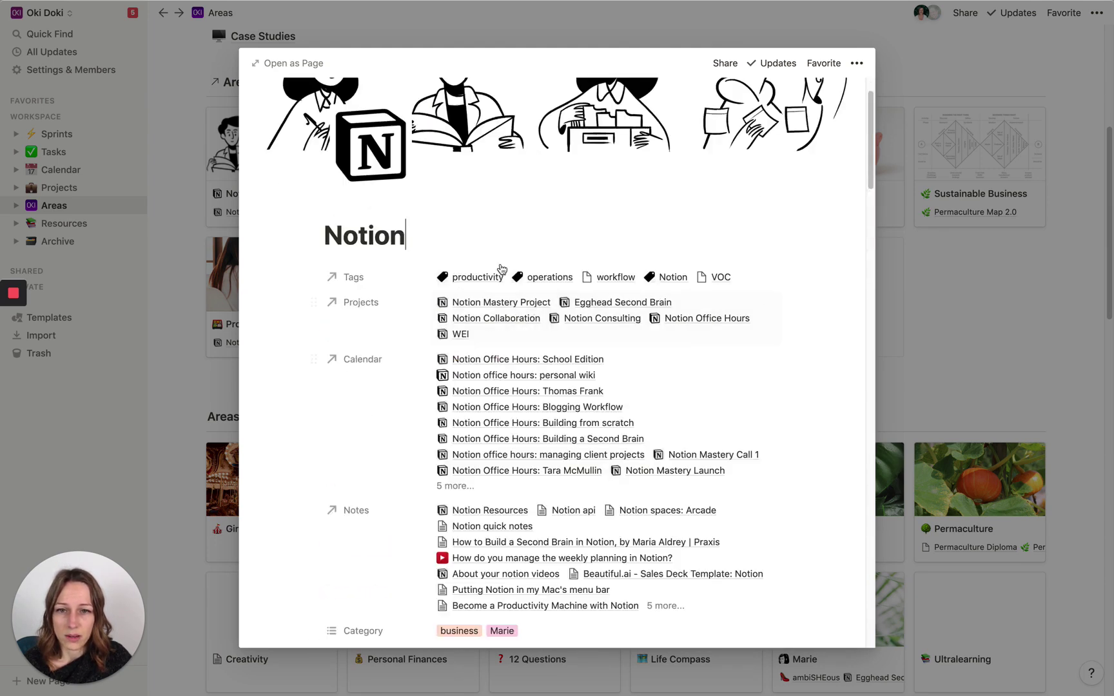
pyautogui.click(900, 326)
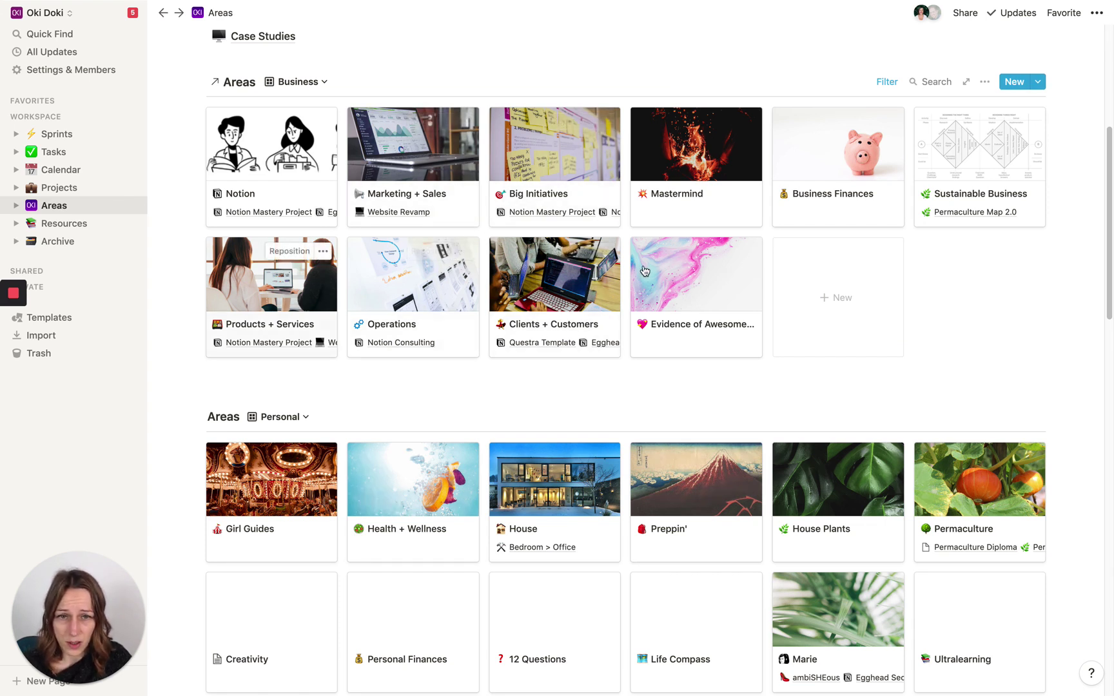
# Open the Business Finances area, review its properties and the page links in its body, and close it.
pyautogui.click(852, 143)
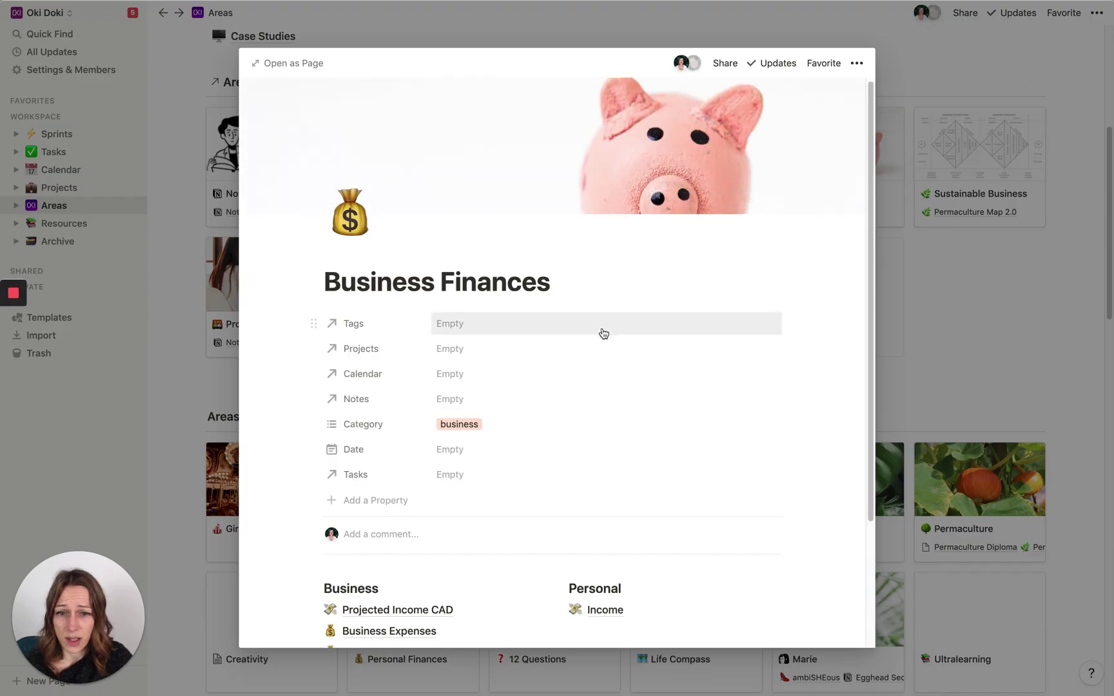
pyautogui.scroll(-5, 604, 332)
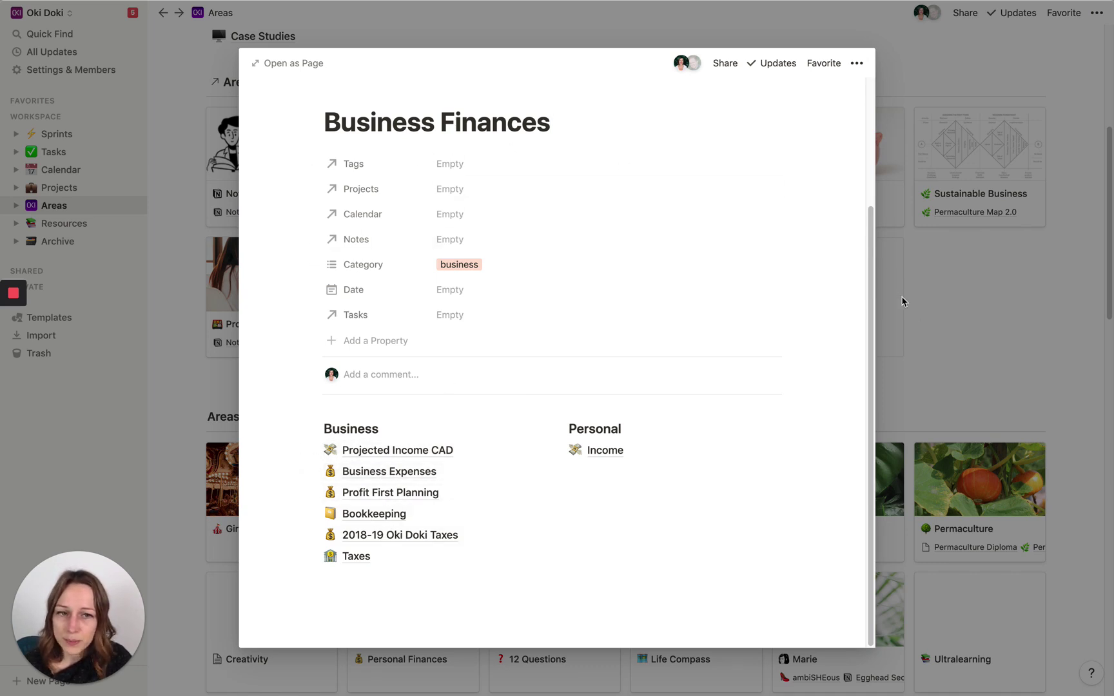
pyautogui.click(999, 295)
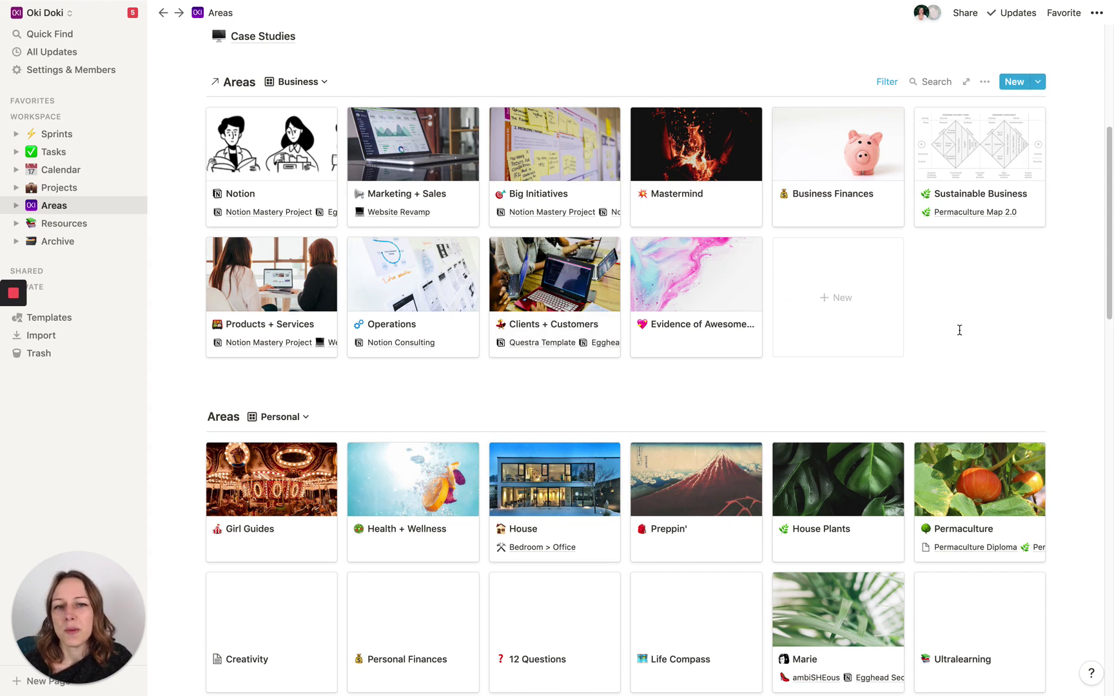
# Open the Girl Guides area from the Personal gallery as a full page, review its notes and calendar, and return to Areas.
pyautogui.scroll(-1, 982, 418)
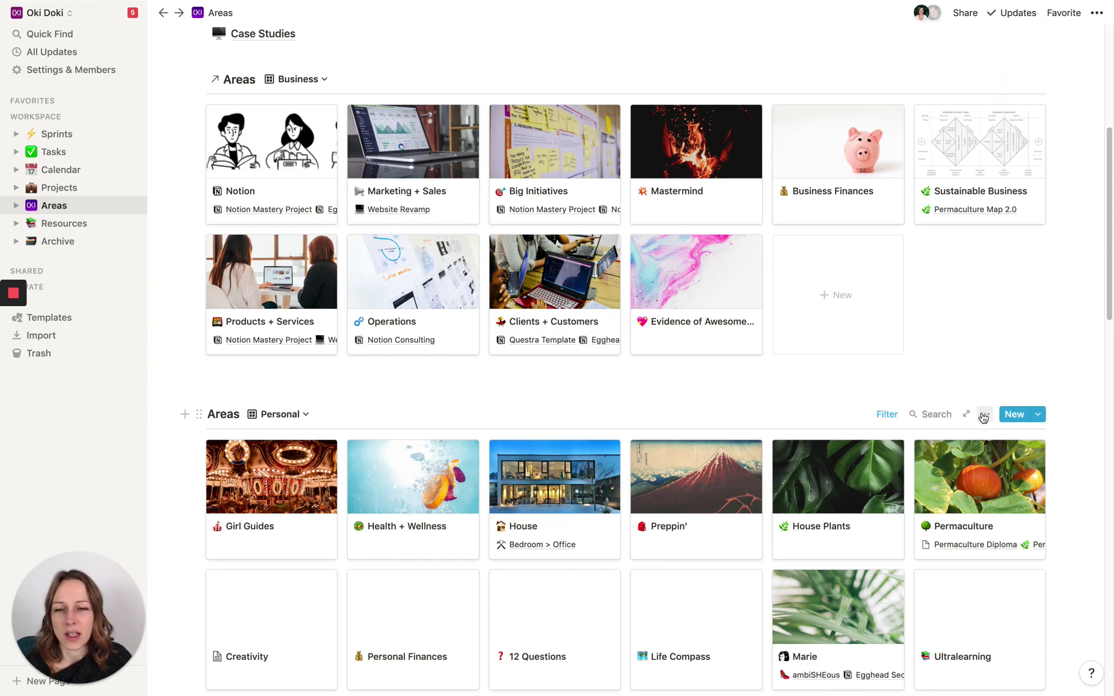
pyautogui.scroll(-3, 865, 559)
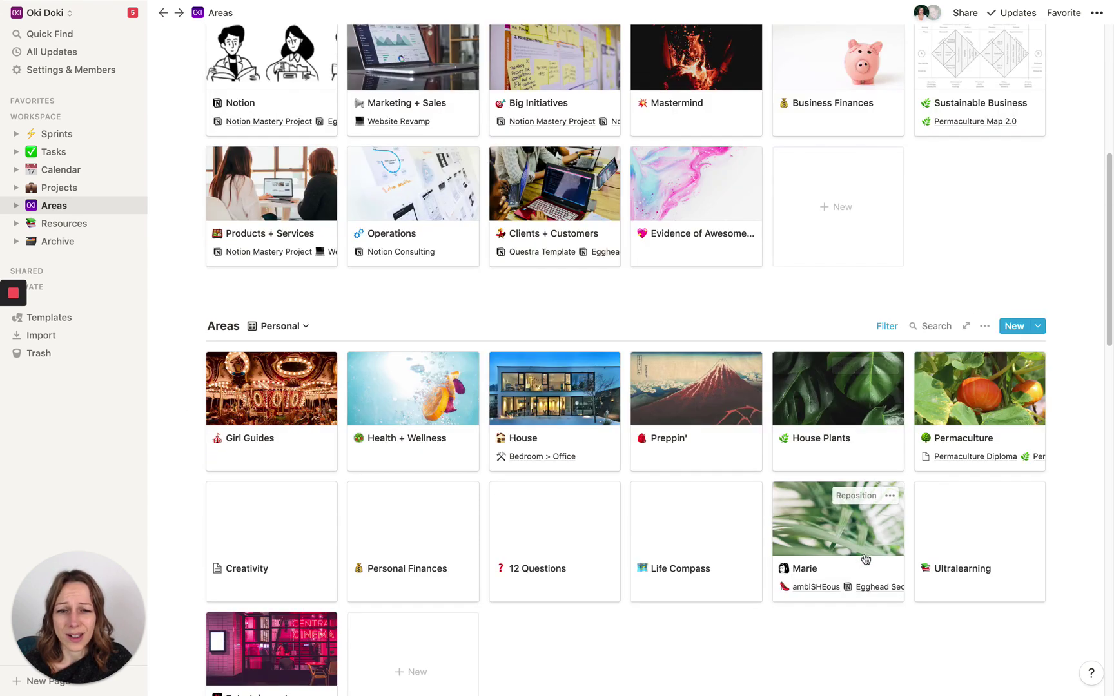
pyautogui.scroll(-2, 865, 559)
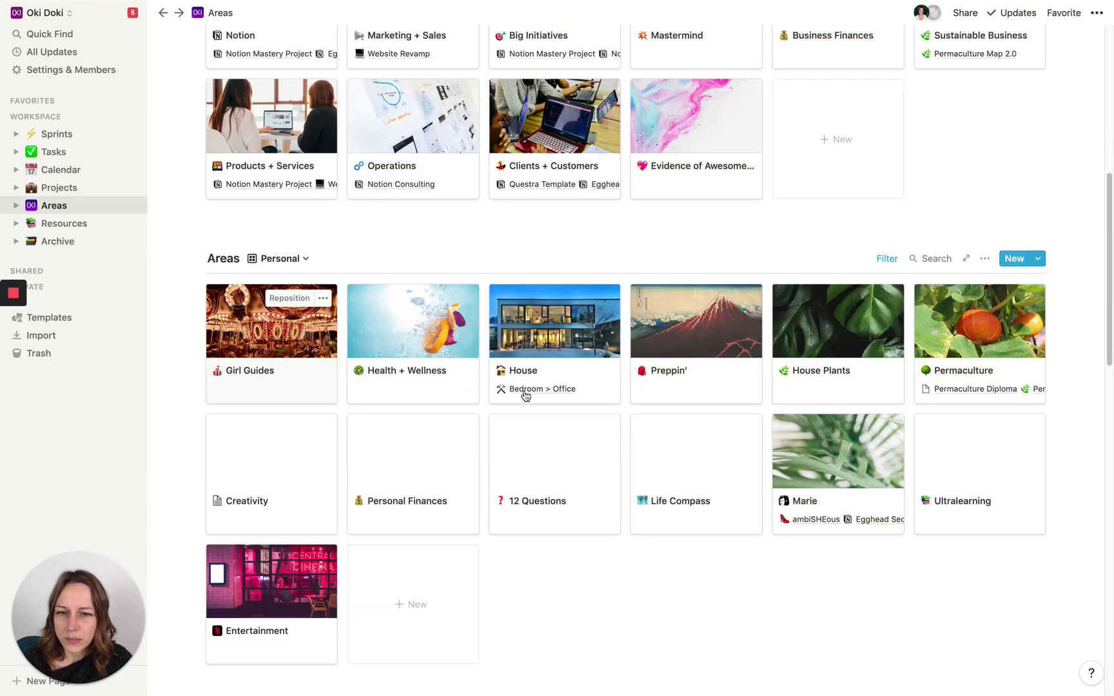
pyautogui.scroll(-1, 269, 325)
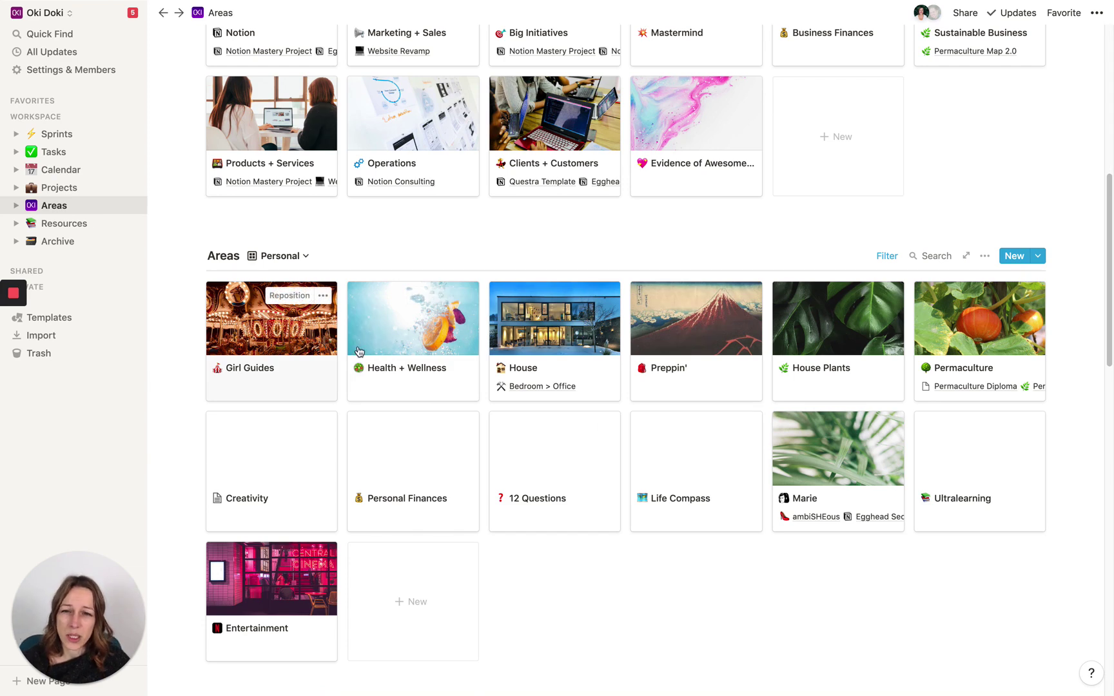
pyautogui.click(334, 325)
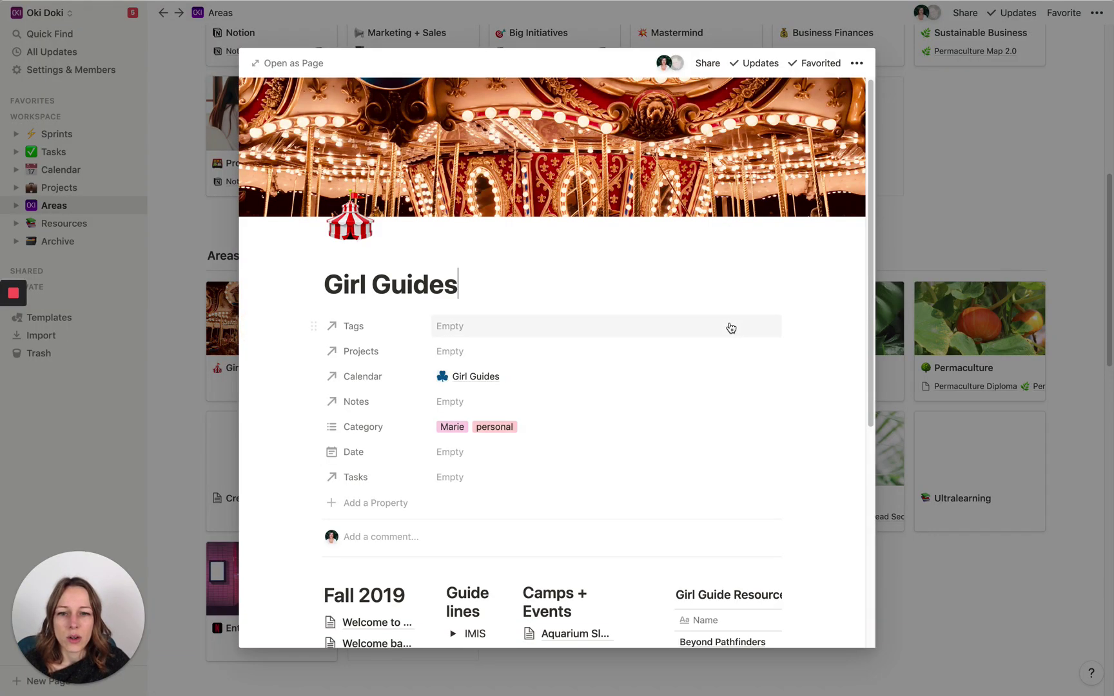
pyautogui.click(297, 63)
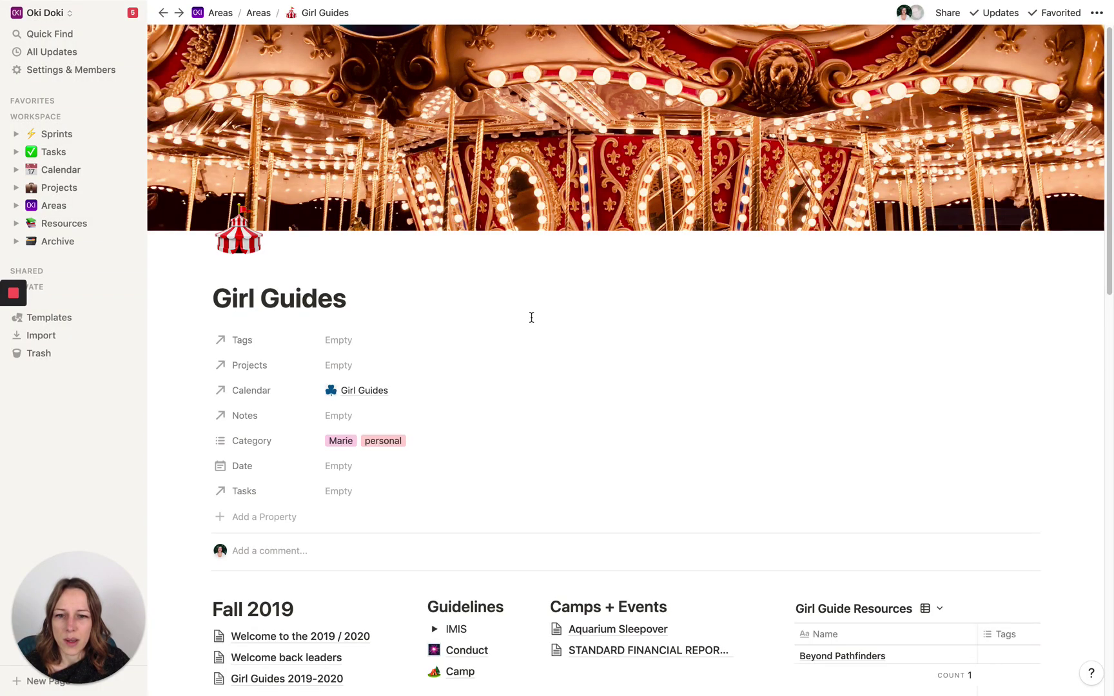
pyautogui.scroll(-10, 531, 317)
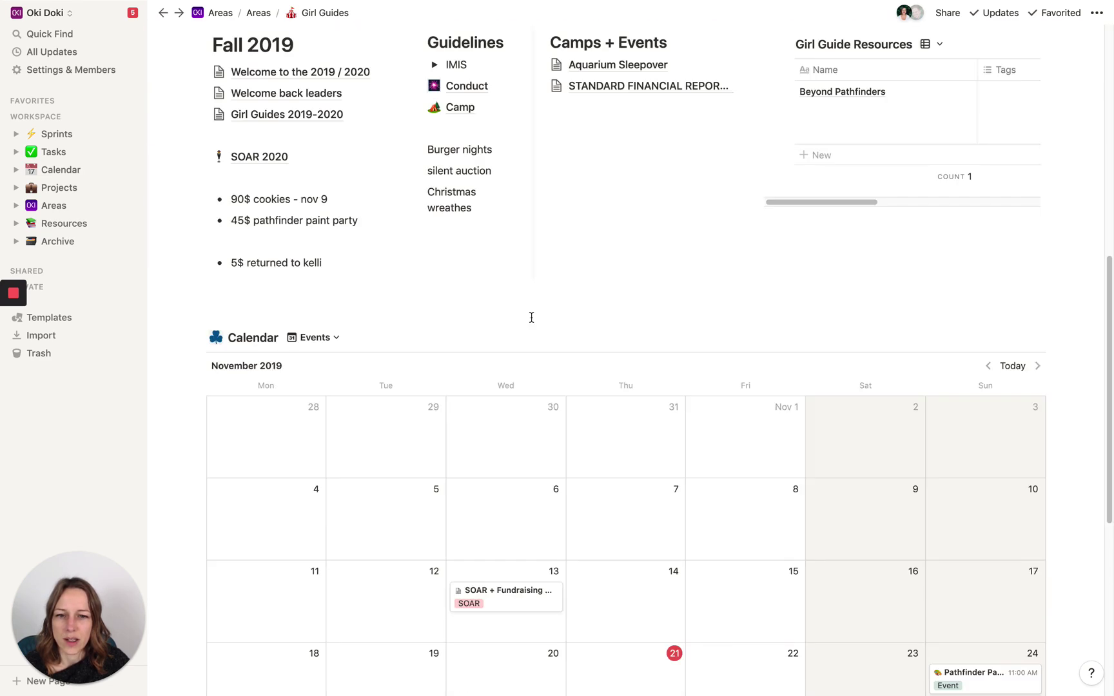
pyautogui.scroll(-6, 530, 319)
pyautogui.scroll(13, 530, 316)
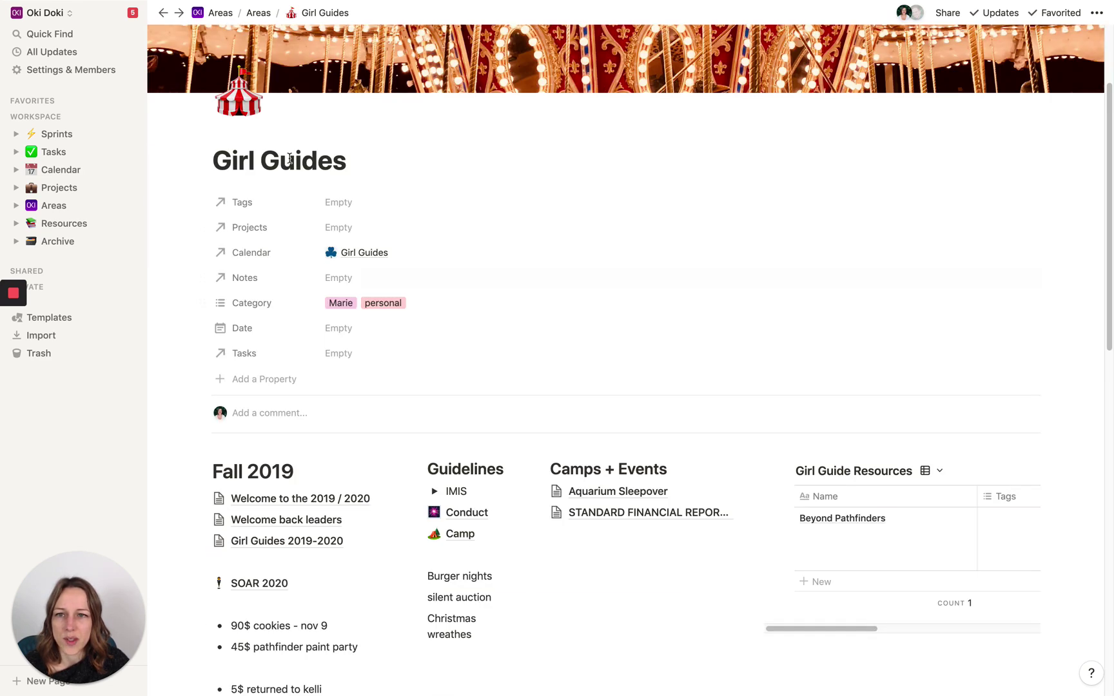
pyautogui.click(221, 13)
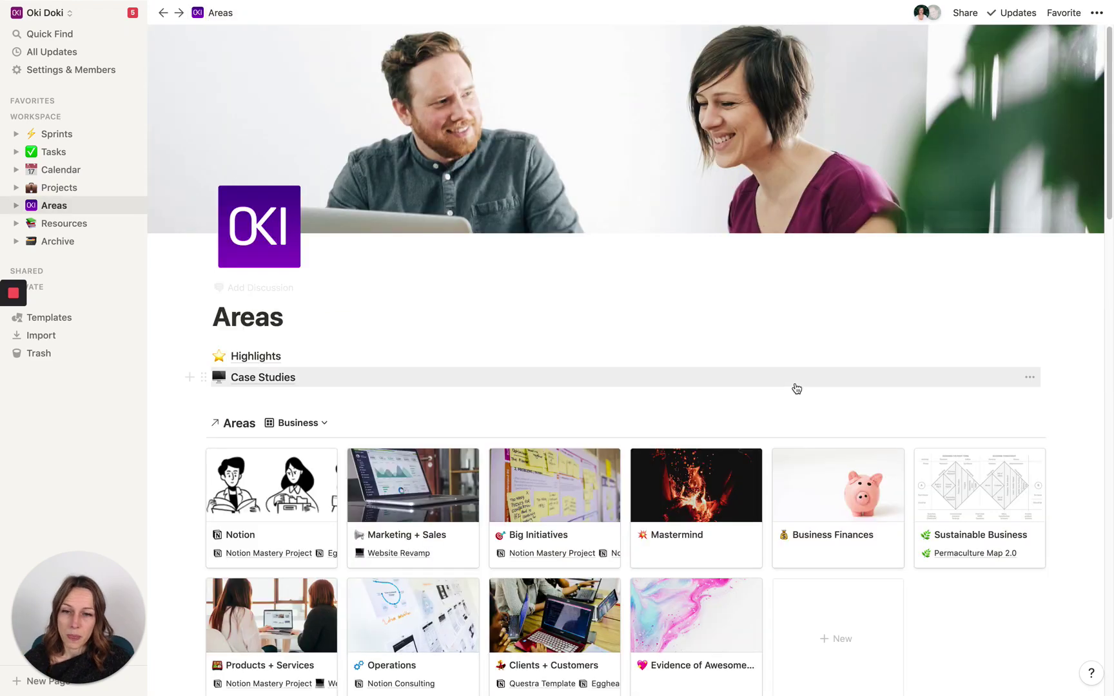
# Open the Notion Office Hours project from the Projects board and review its related resources, calendar items and area.
pyautogui.scroll(-2, 817, 460)
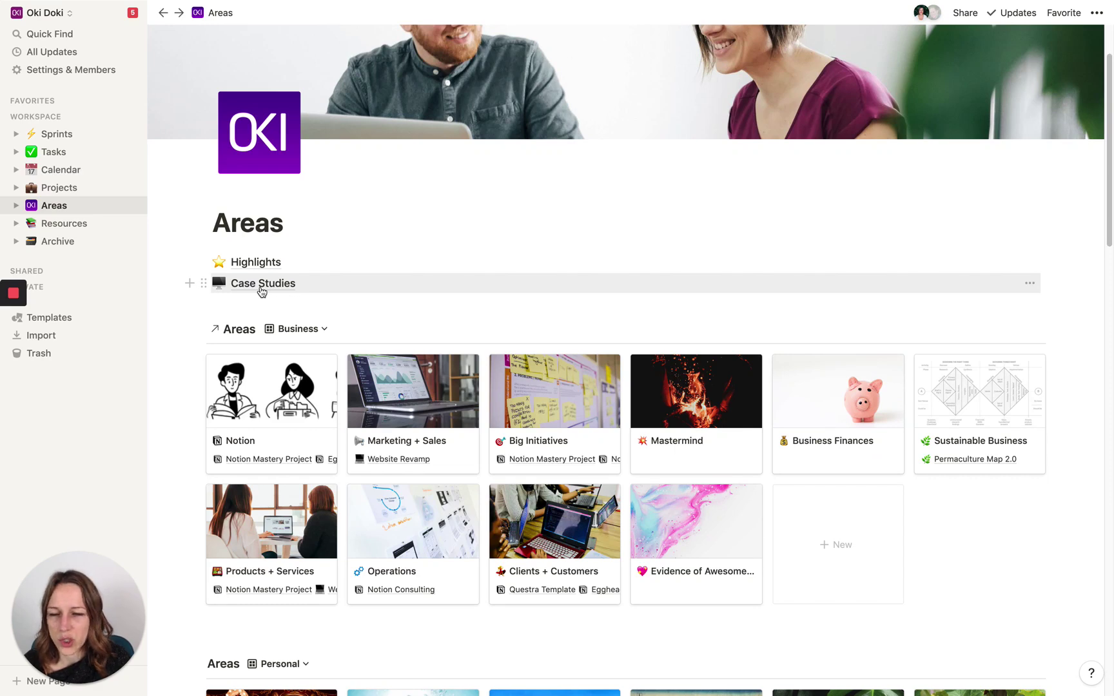
pyautogui.scroll(-10, 492, 318)
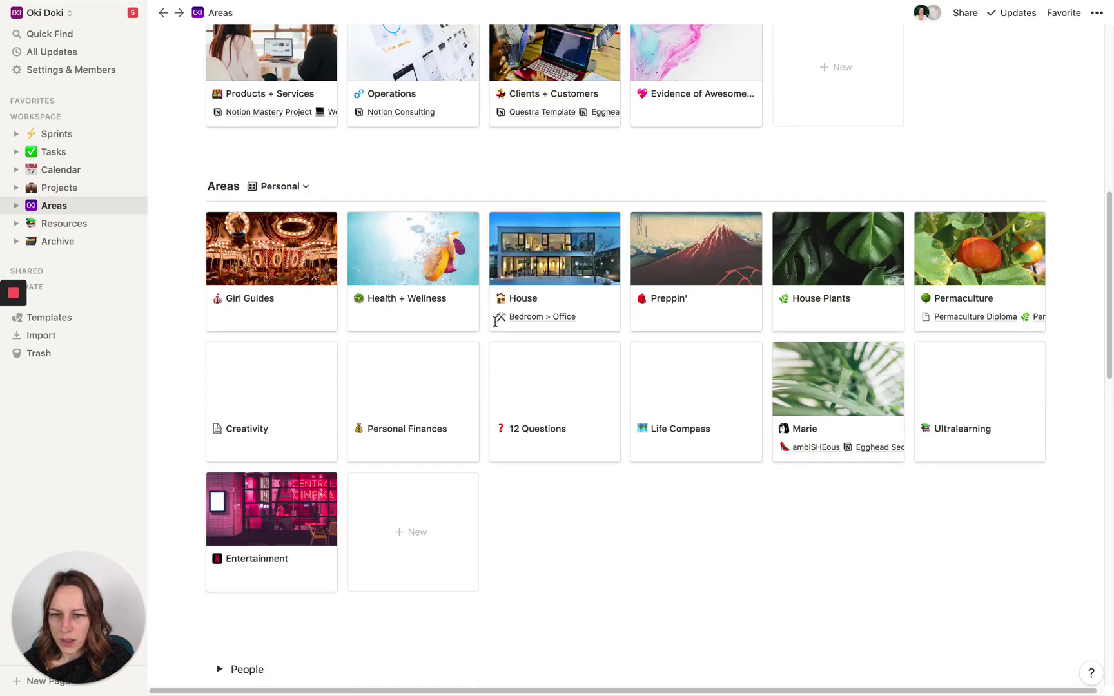
pyautogui.click(71, 187)
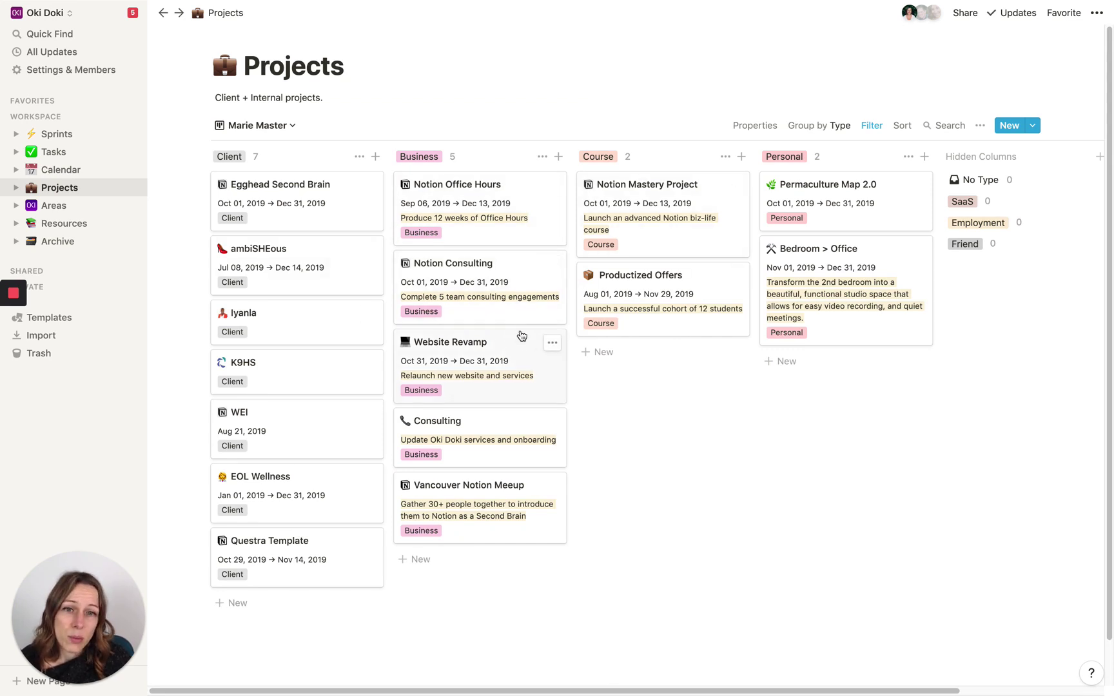
pyautogui.click(512, 189)
pyautogui.scroll(-5, 547, 372)
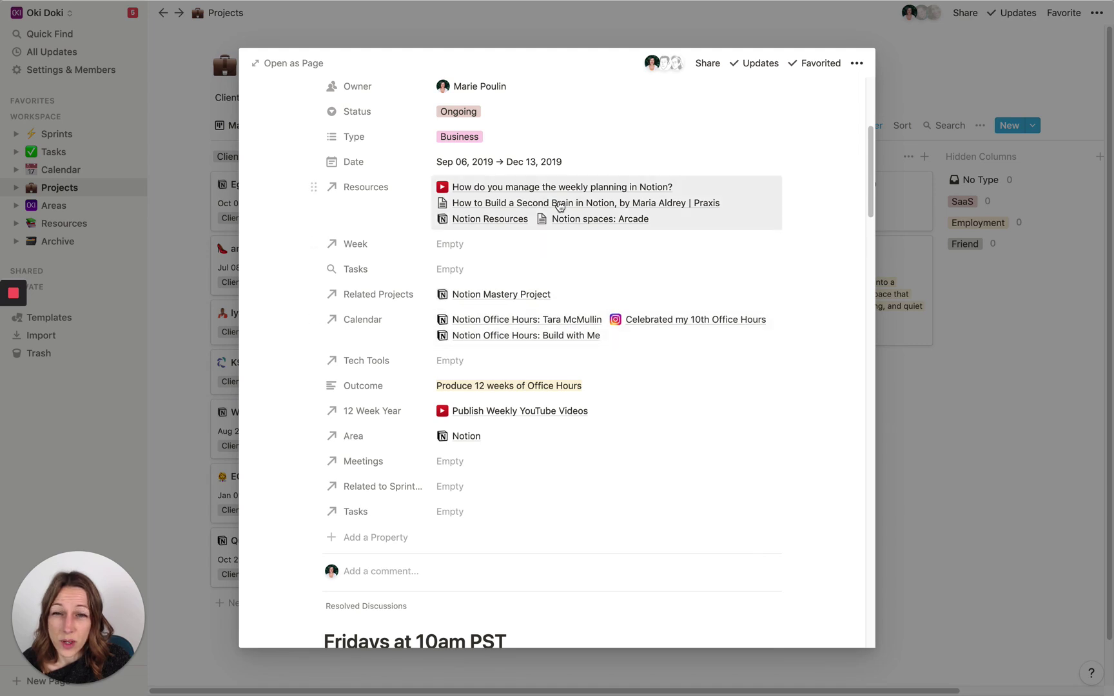
# Search the Notes database for "notion" from the project's Resources relation, and close it without adding a page.
pyautogui.click(648, 205)
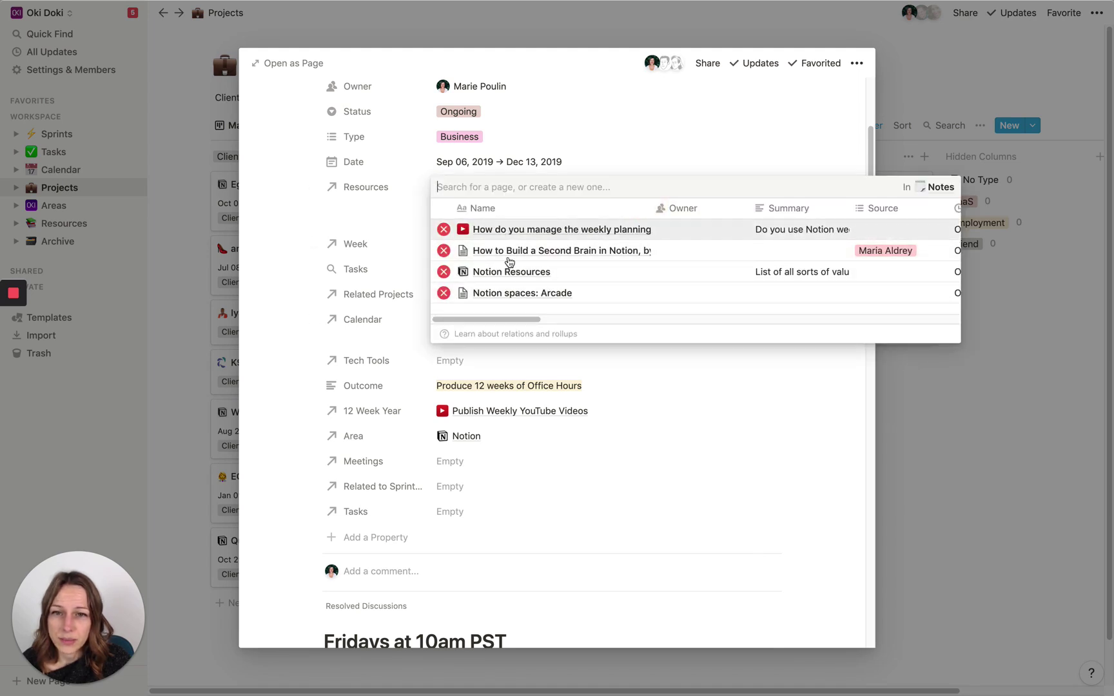
pyautogui.write('notion')
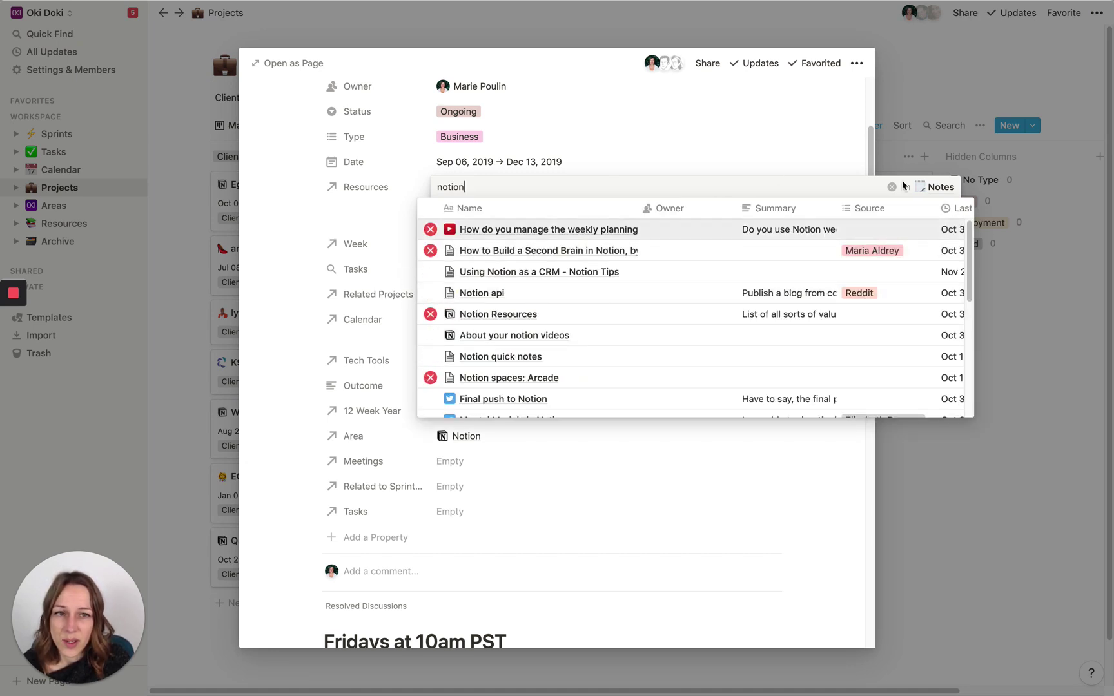
pyautogui.click(295, 303)
pyautogui.click(187, 314)
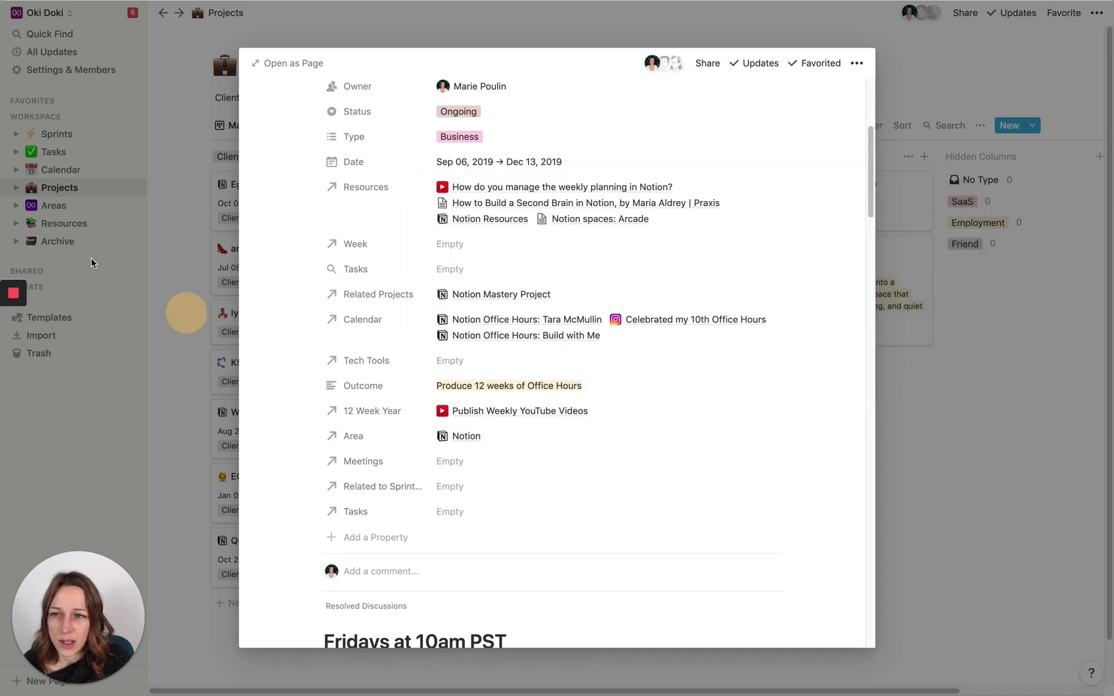
# View the Resources page with its list of resource databases and return to the Areas page.
pyautogui.click(62, 223)
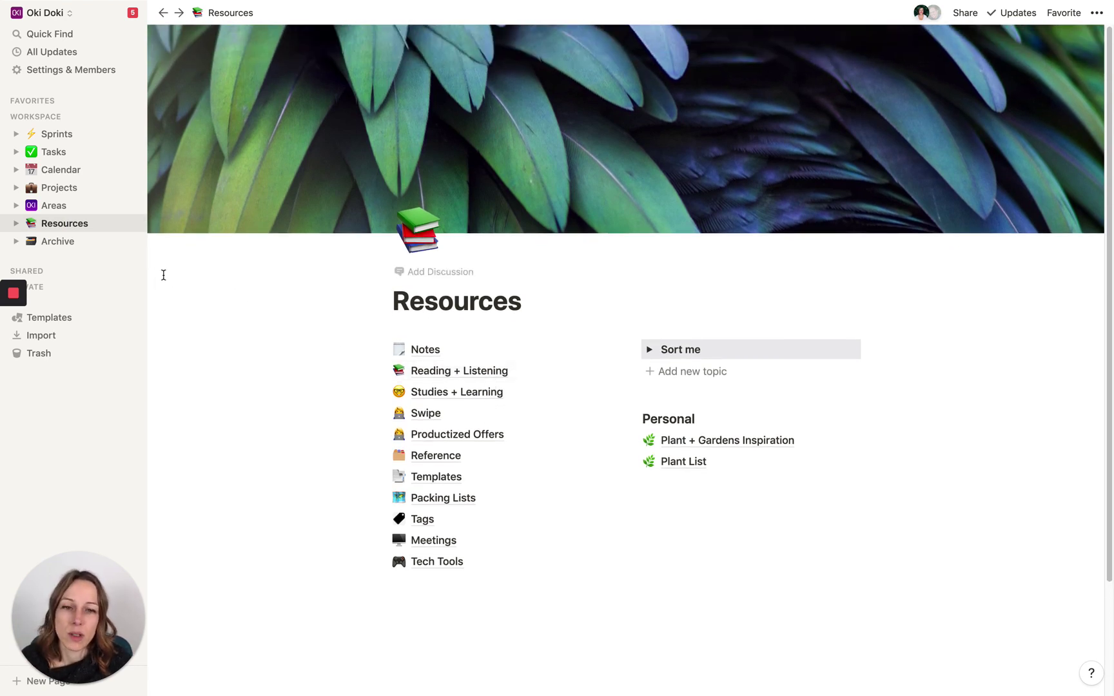
pyautogui.click(69, 208)
pyautogui.scroll(-2, 512, 375)
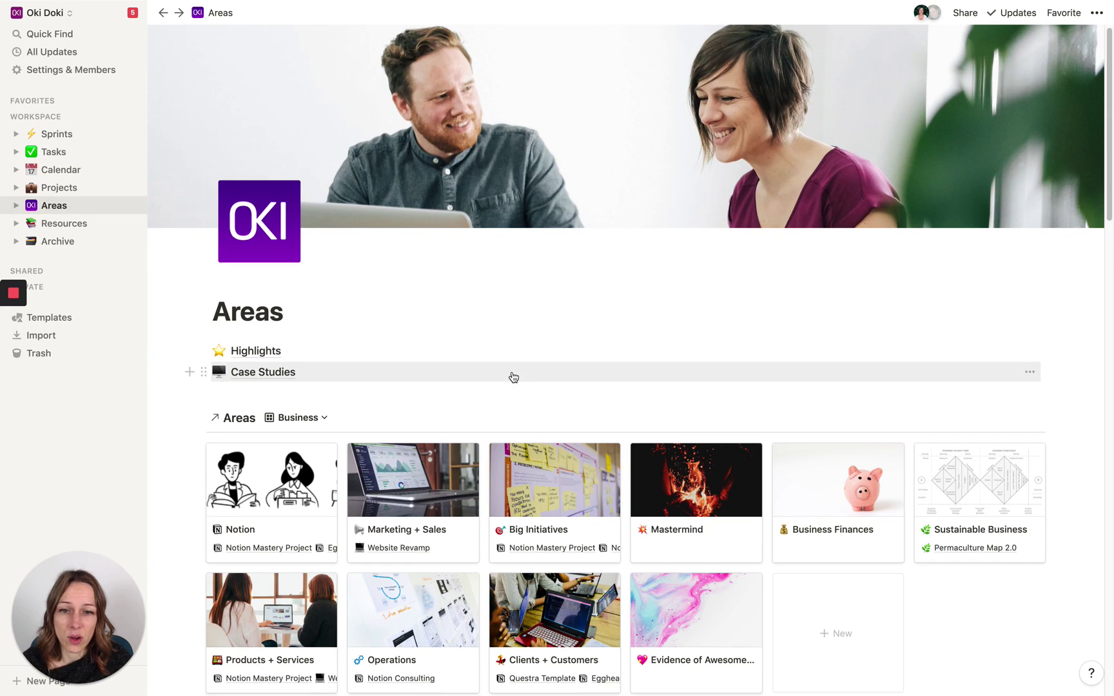
# Examine the plain Area page list and the sample Projects and Tasks kanban boards below the galleries on the Areas page.
pyautogui.scroll(-1, 512, 372)
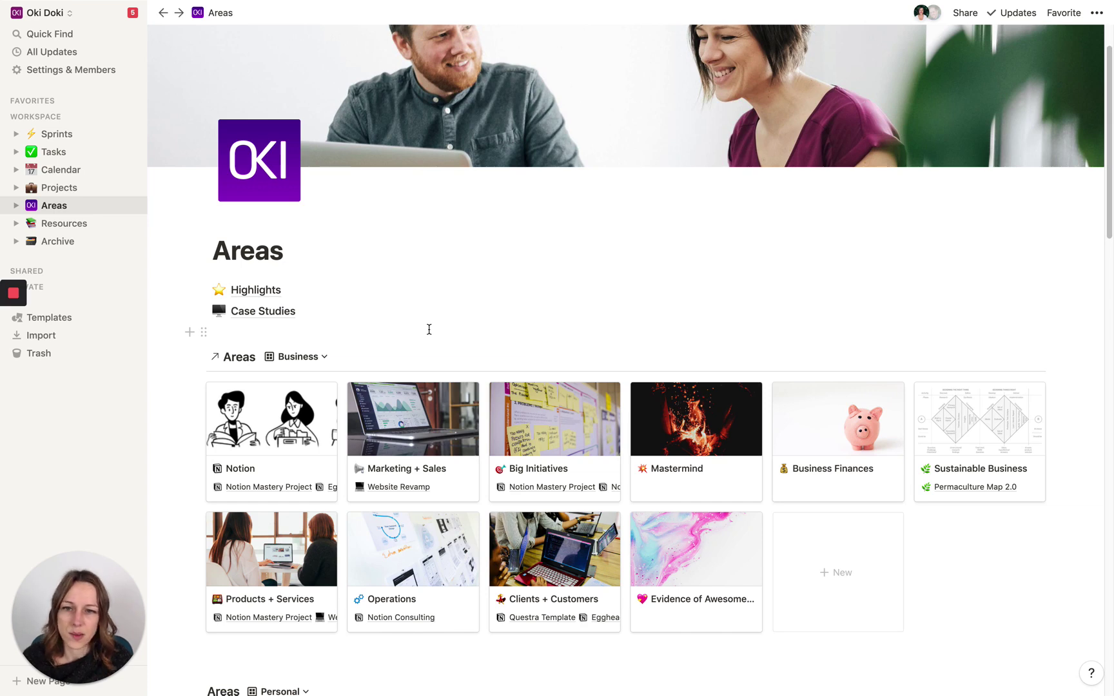
pyautogui.scroll(-10, 416, 355)
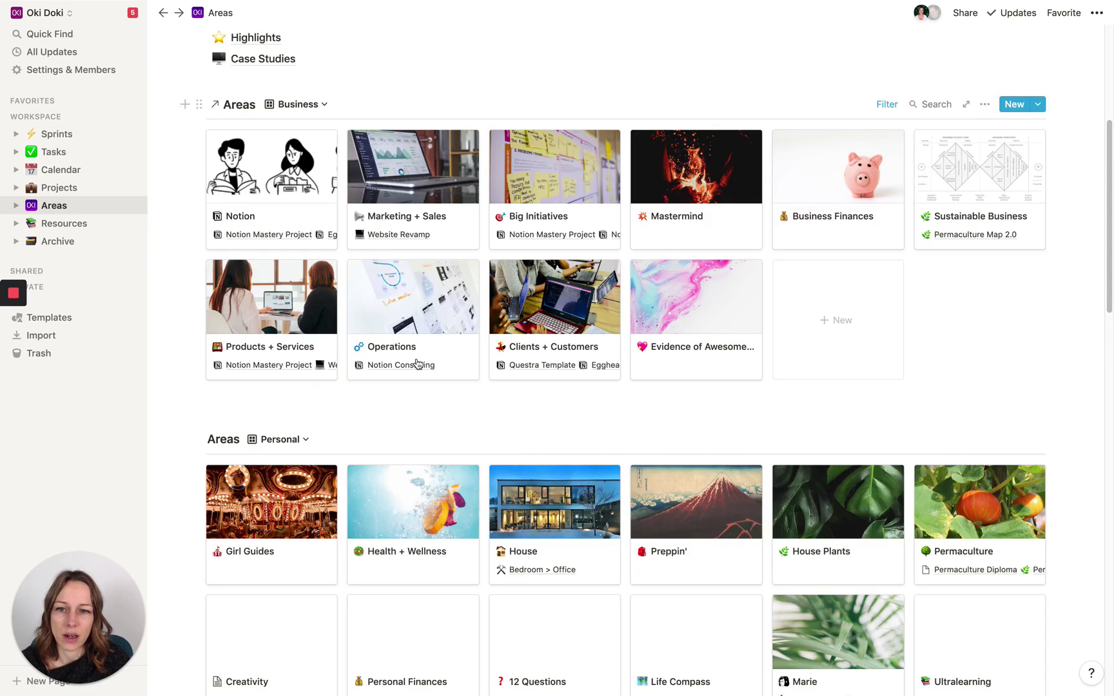
pyautogui.scroll(-1, 416, 359)
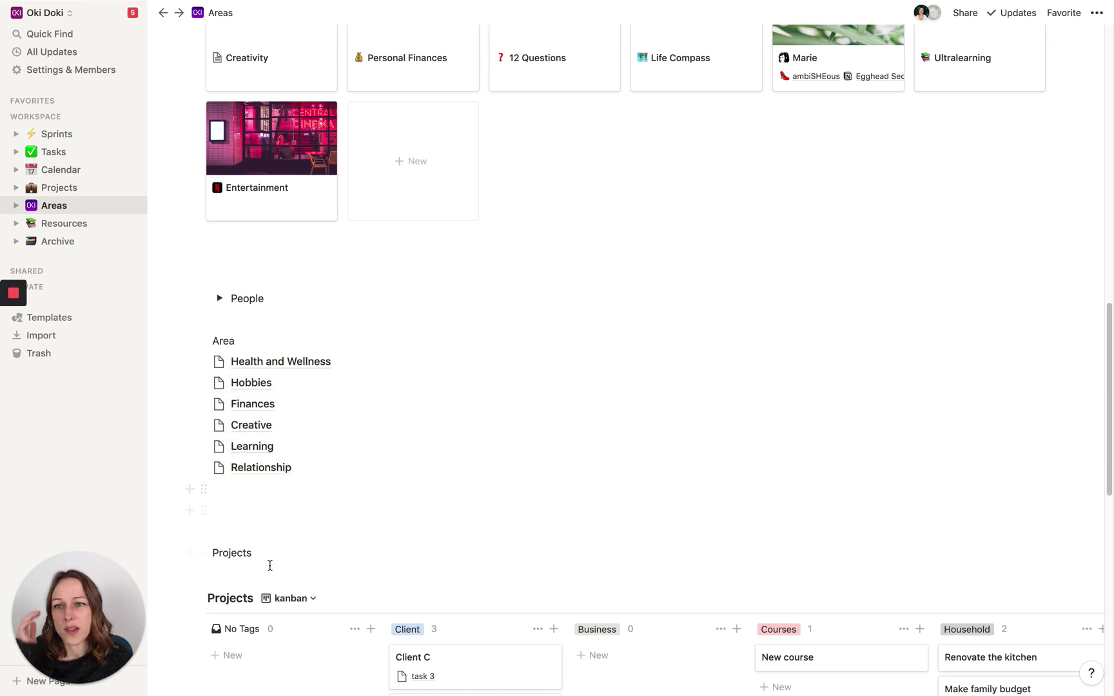
pyautogui.scroll(-1, 276, 515)
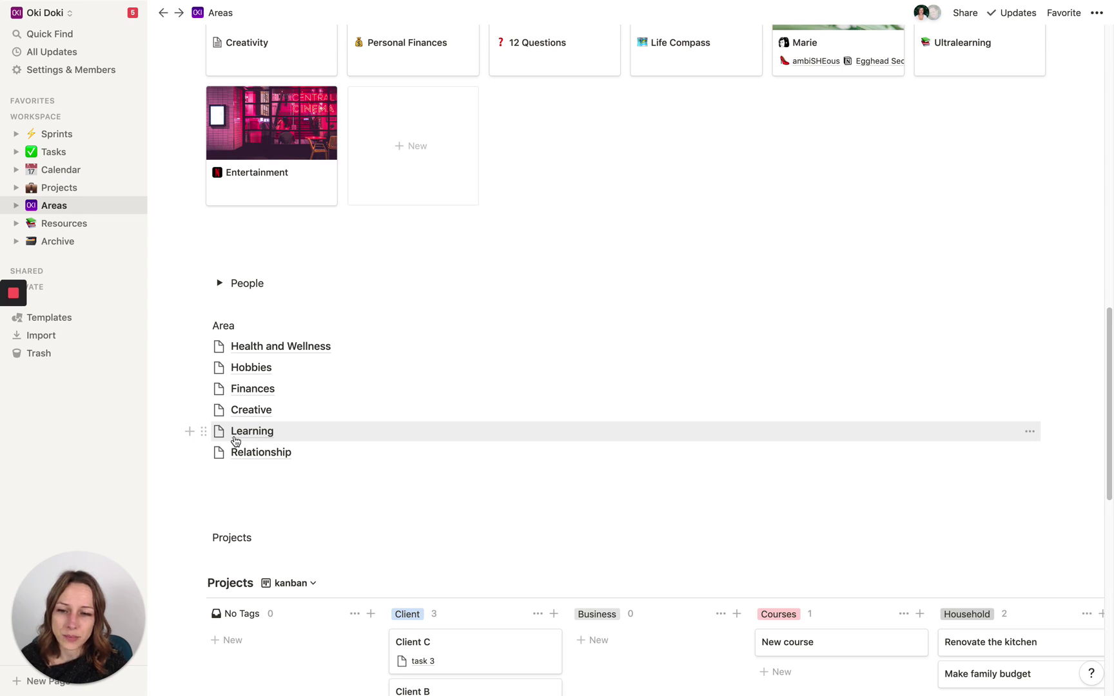
pyautogui.scroll(-3, 537, 525)
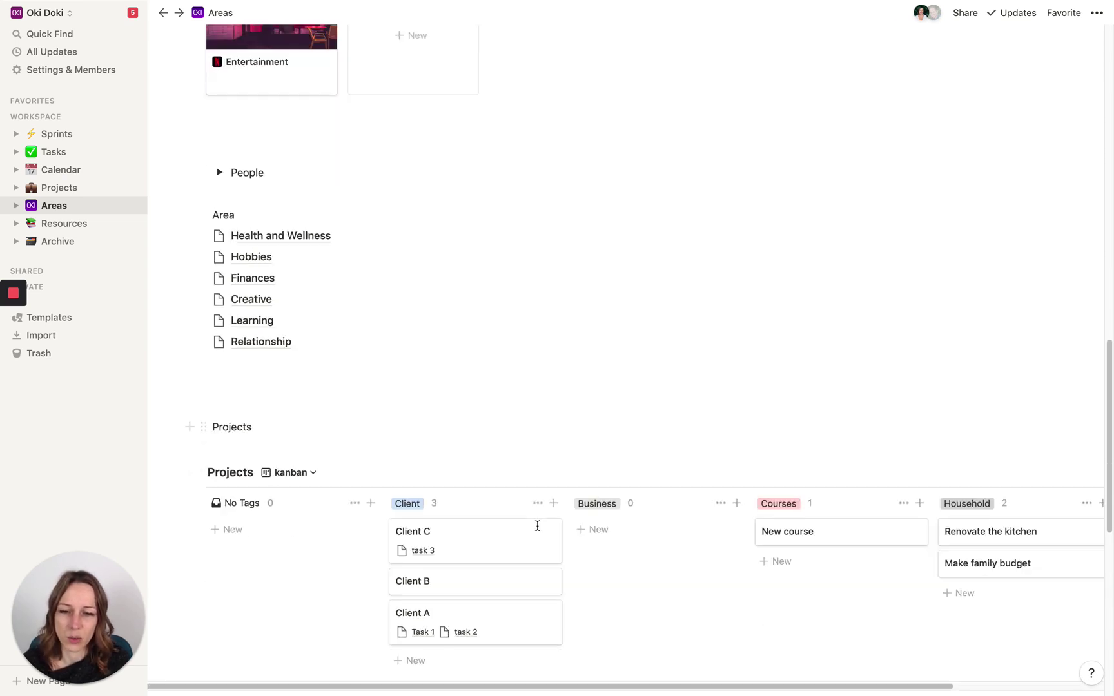
pyautogui.scroll(-4, 527, 481)
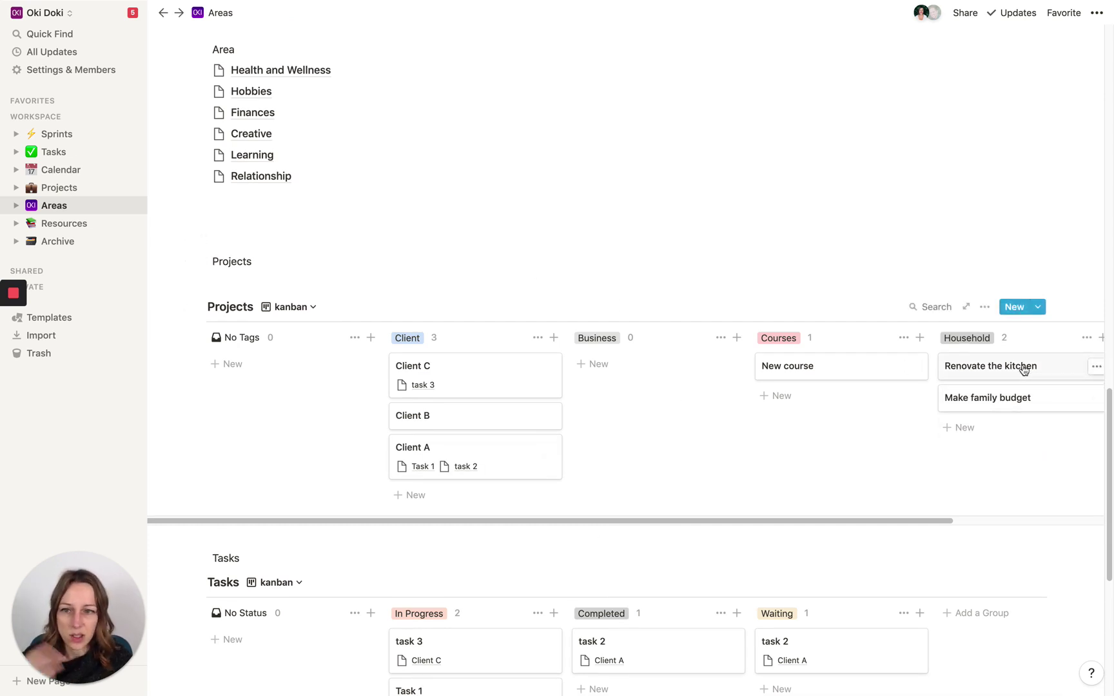
pyautogui.scroll(-5, 887, 506)
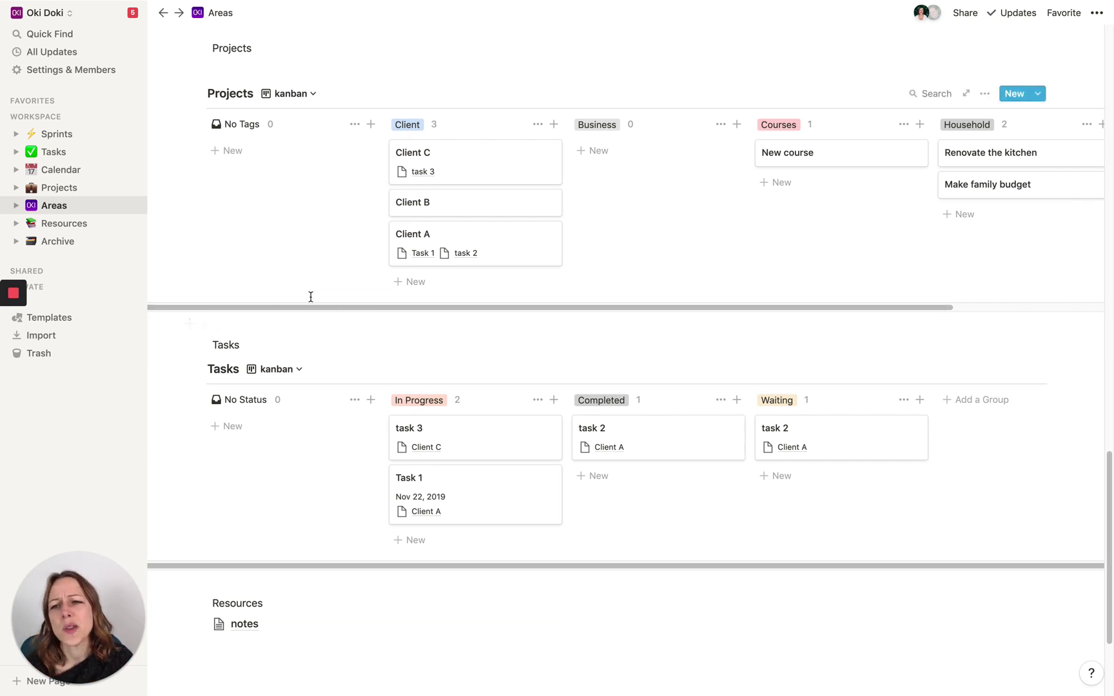
pyautogui.scroll(4, 322, 269)
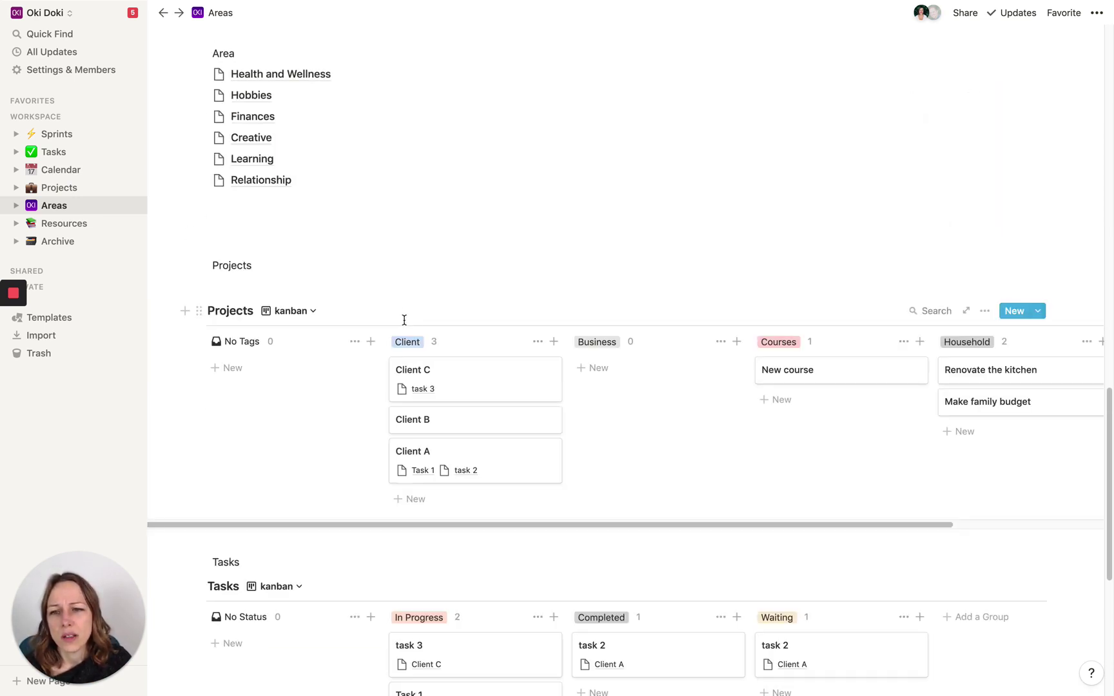
# Delete the plain Area list, the sample Projects and Tasks boards and the Resources notes below the People toggle on the Areas page.
pyautogui.scroll(1, 404, 321)
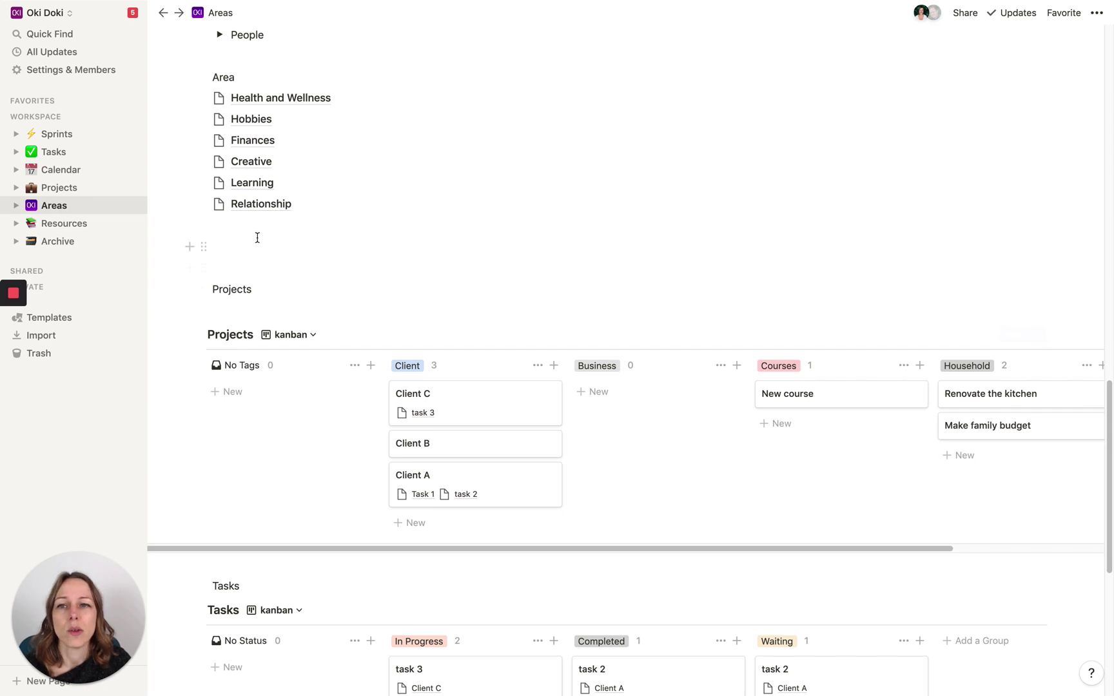
pyautogui.scroll(-3, 280, 297)
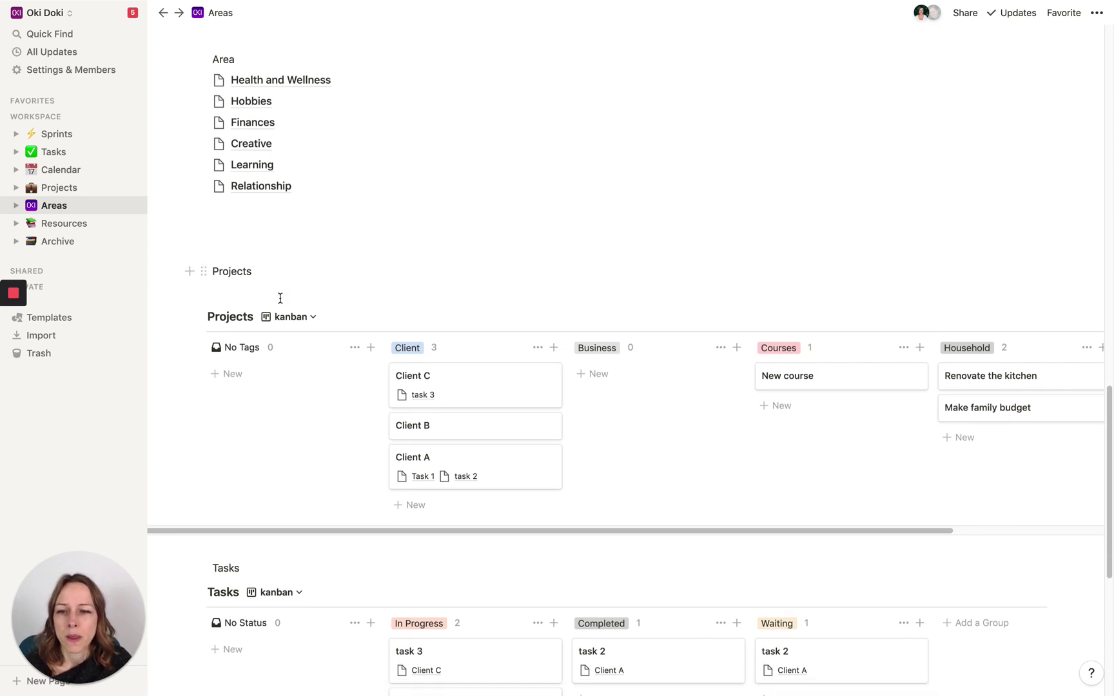
pyautogui.scroll(-4, 254, 386)
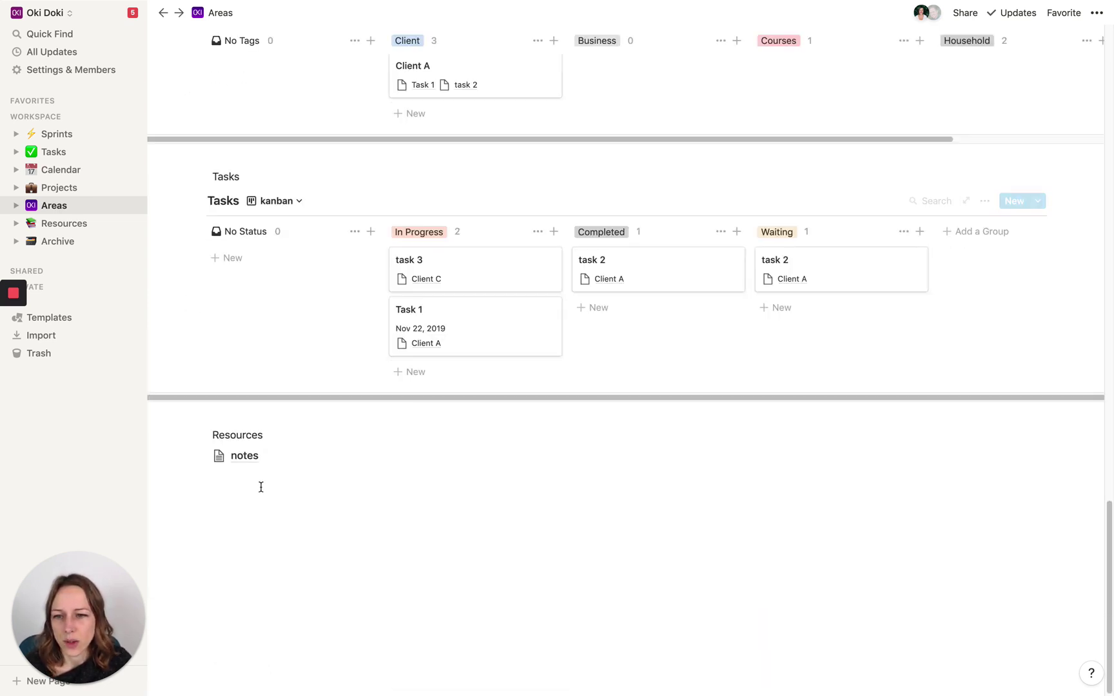
pyautogui.moveTo(263, 494); pyautogui.dragTo(244, 542)
pyautogui.scroll(12, 253, 435)
pyautogui.press('BackSpace')
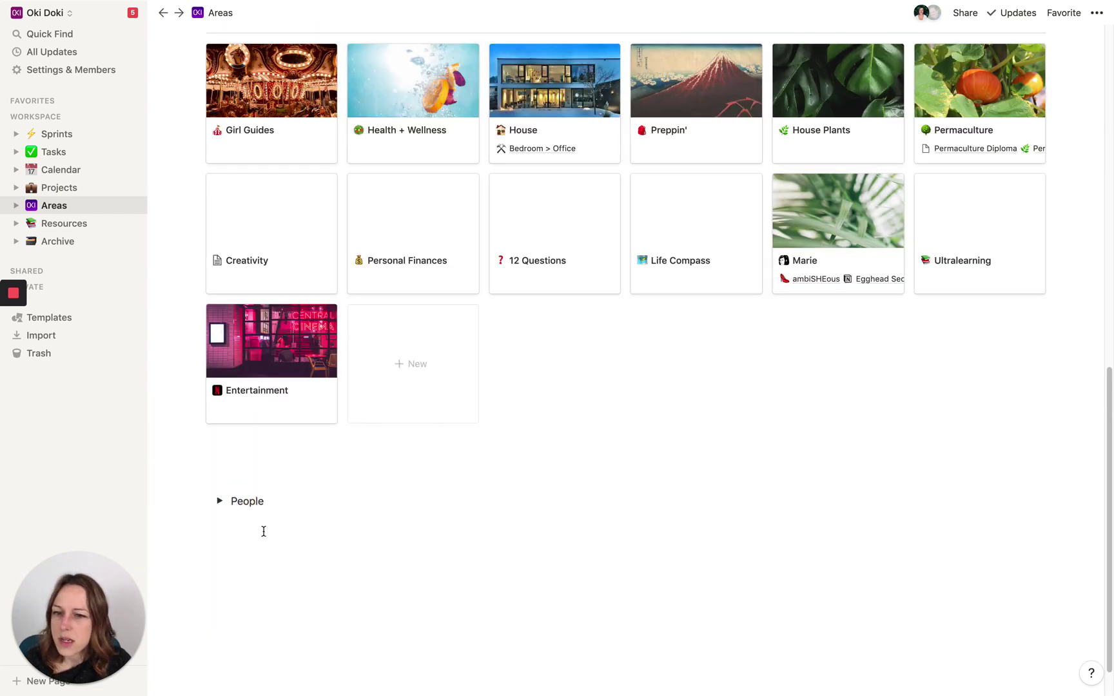
# Create a new card in the Personal areas gallery and title it "New Area".
pyautogui.scroll(4, 497, 509)
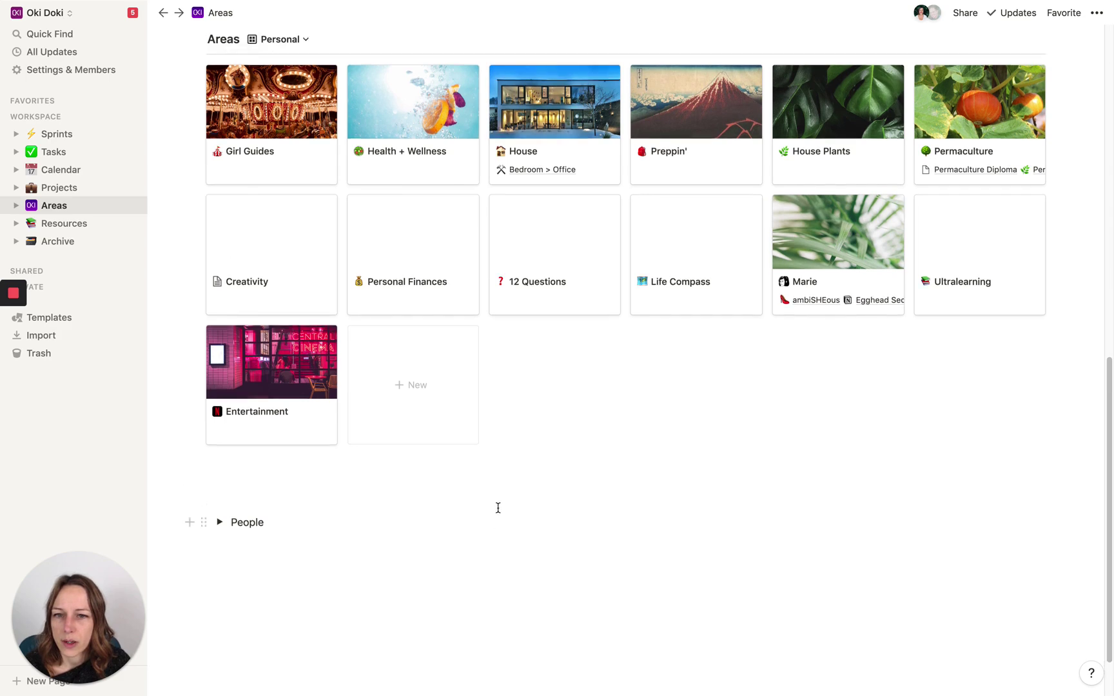
pyautogui.scroll(-2, 509, 510)
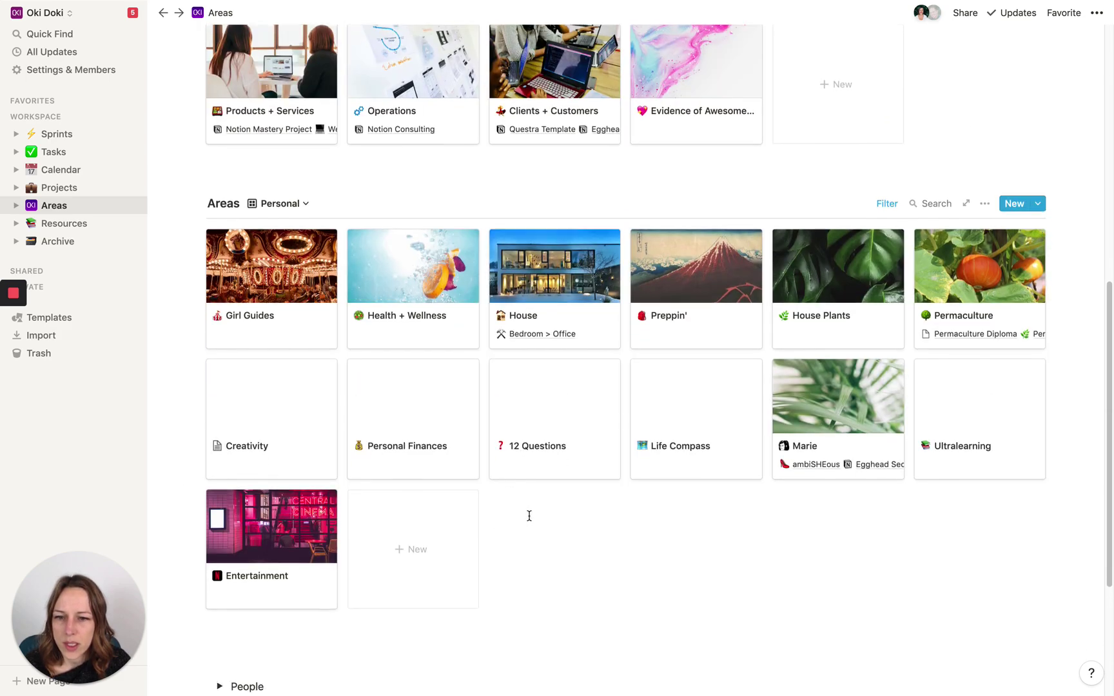
pyautogui.click(443, 493)
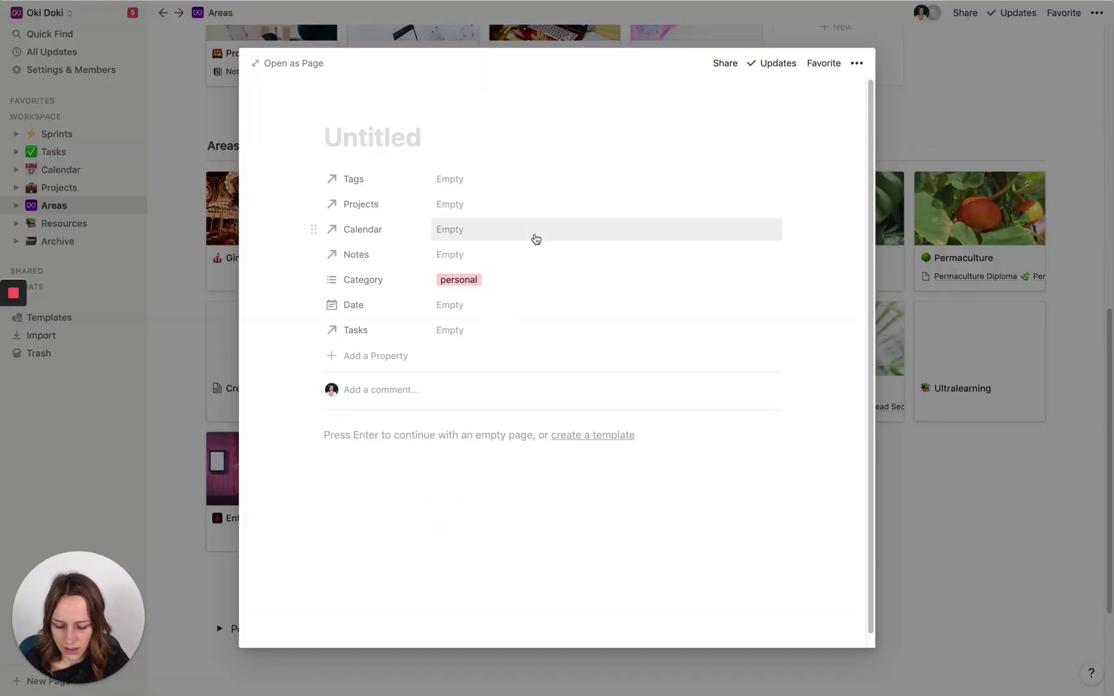
pyautogui.write('New Area')
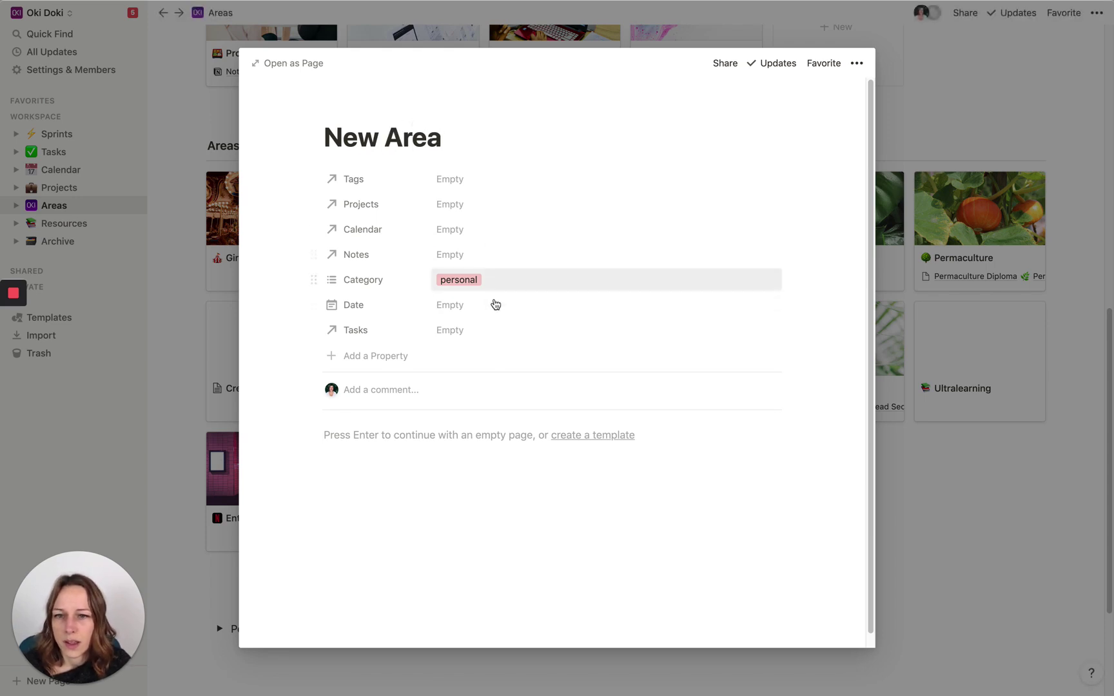
# View the pages available to the new area's Tasks and Projects relations, and close the page without linking any.
pyautogui.click(479, 330)
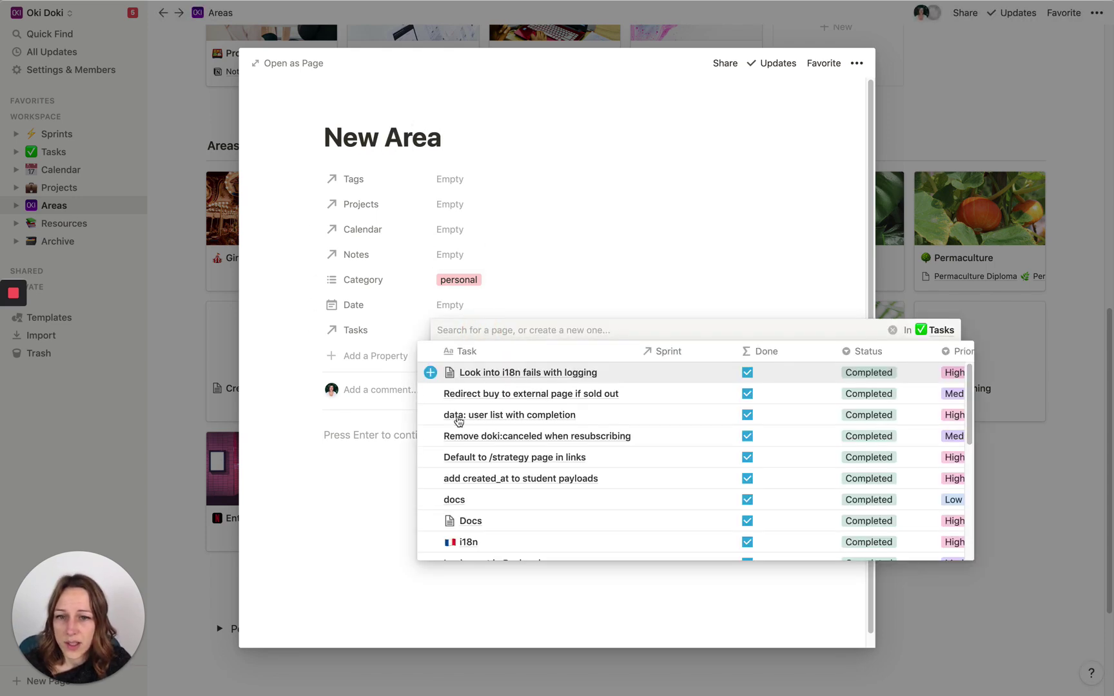
pyautogui.click(348, 477)
pyautogui.click(466, 202)
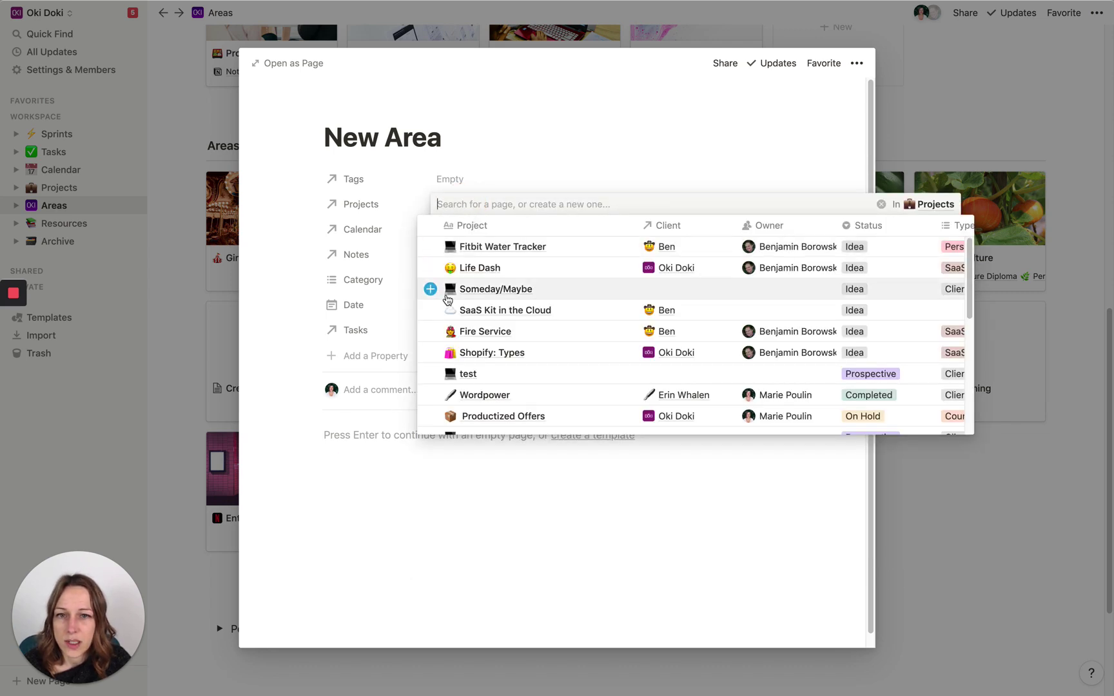
pyautogui.click(271, 275)
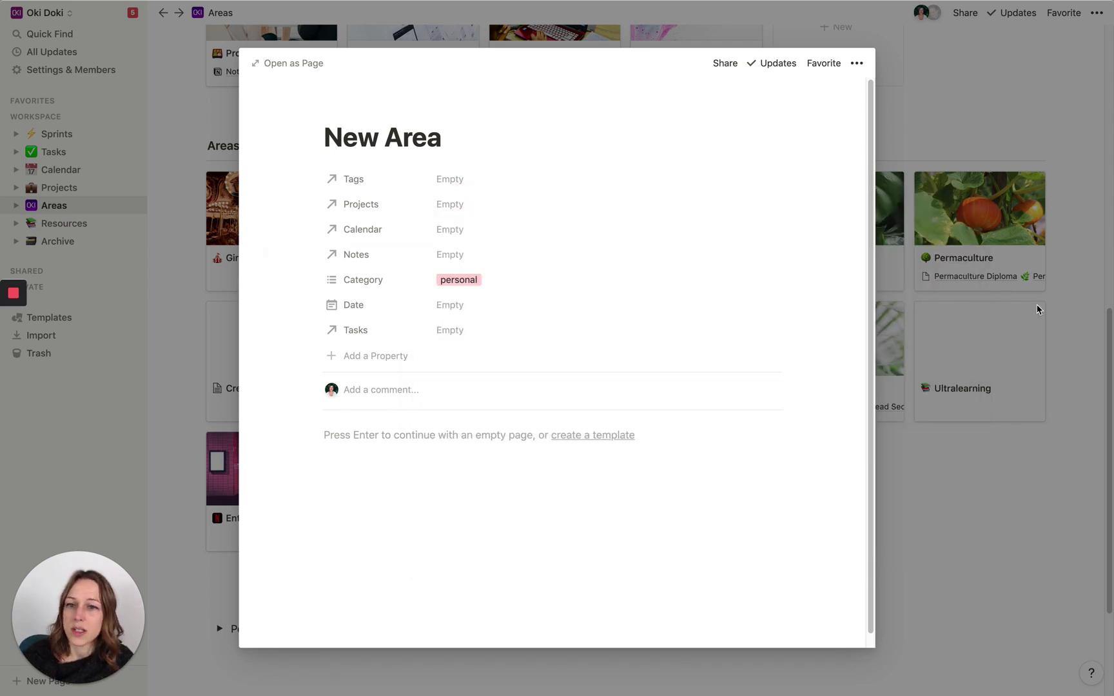
pyautogui.click(998, 497)
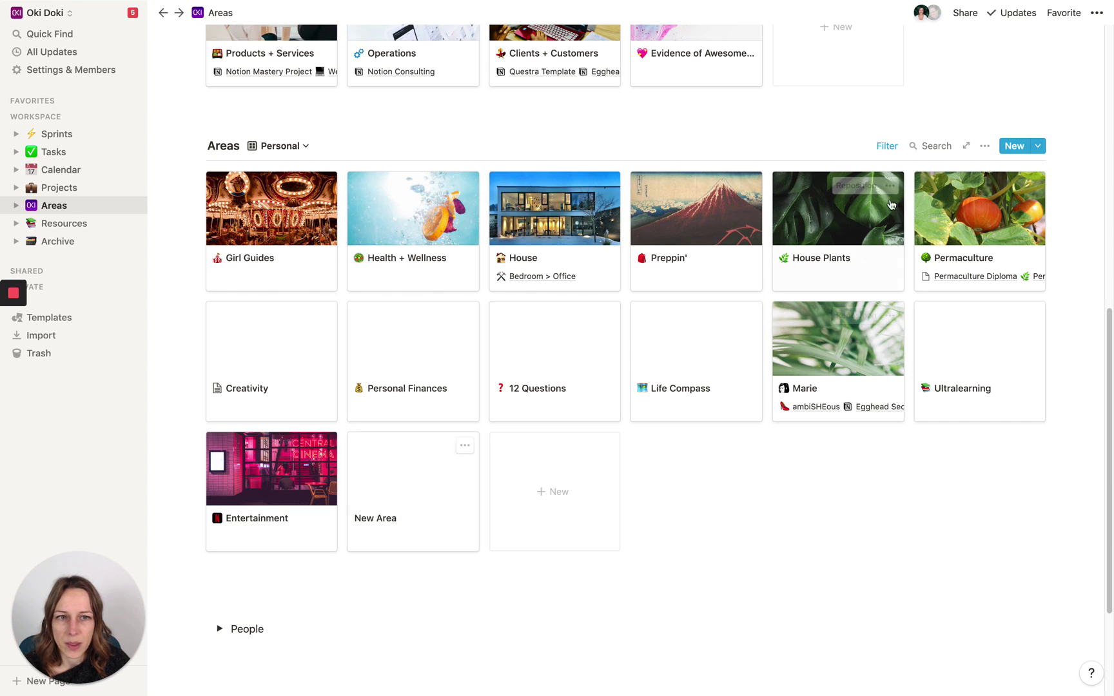
# Check the Category filter rule on the Personal areas gallery and review both area galleries.
pyautogui.click(888, 148)
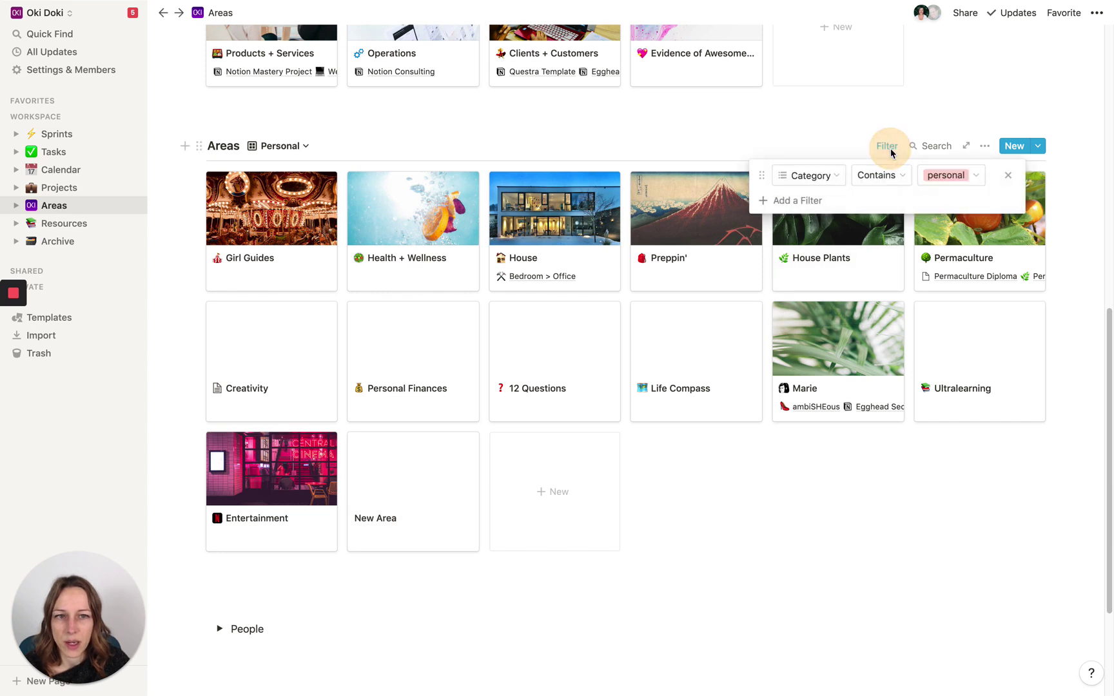
pyautogui.click(412, 610)
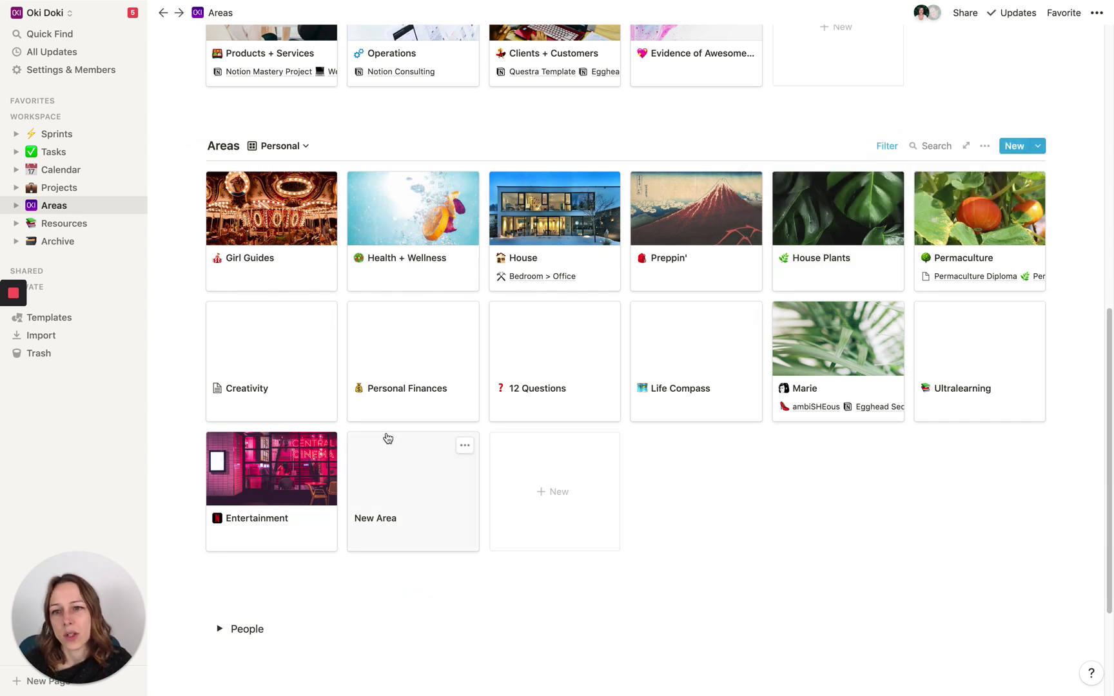
pyautogui.scroll(3, 395, 470)
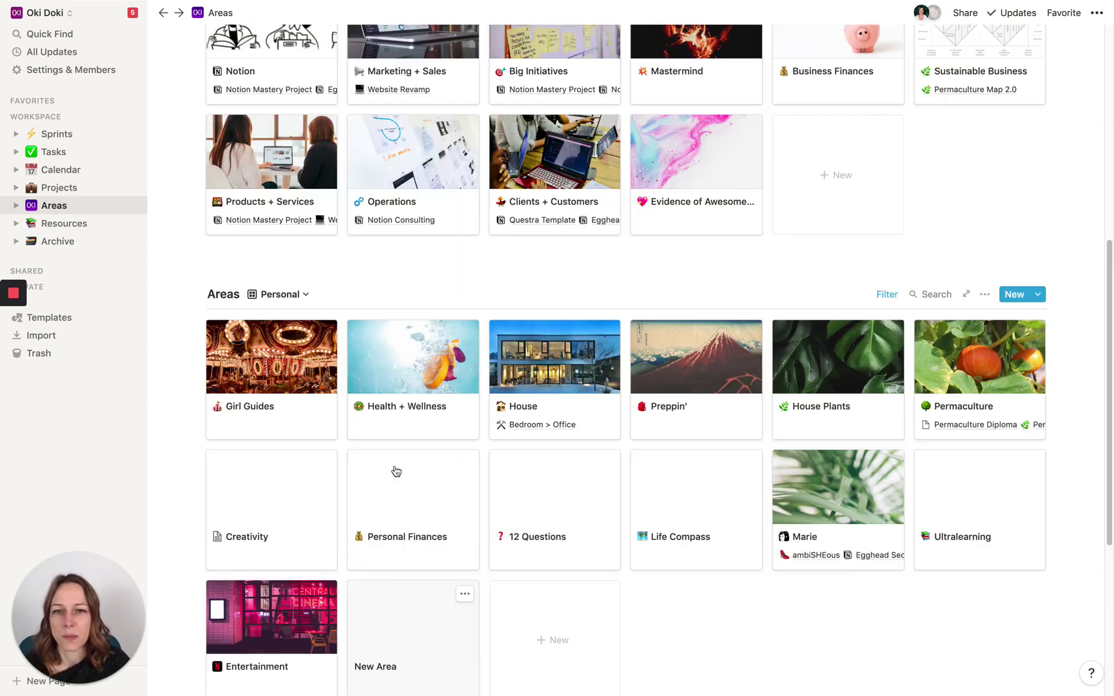
pyautogui.scroll(3, 398, 475)
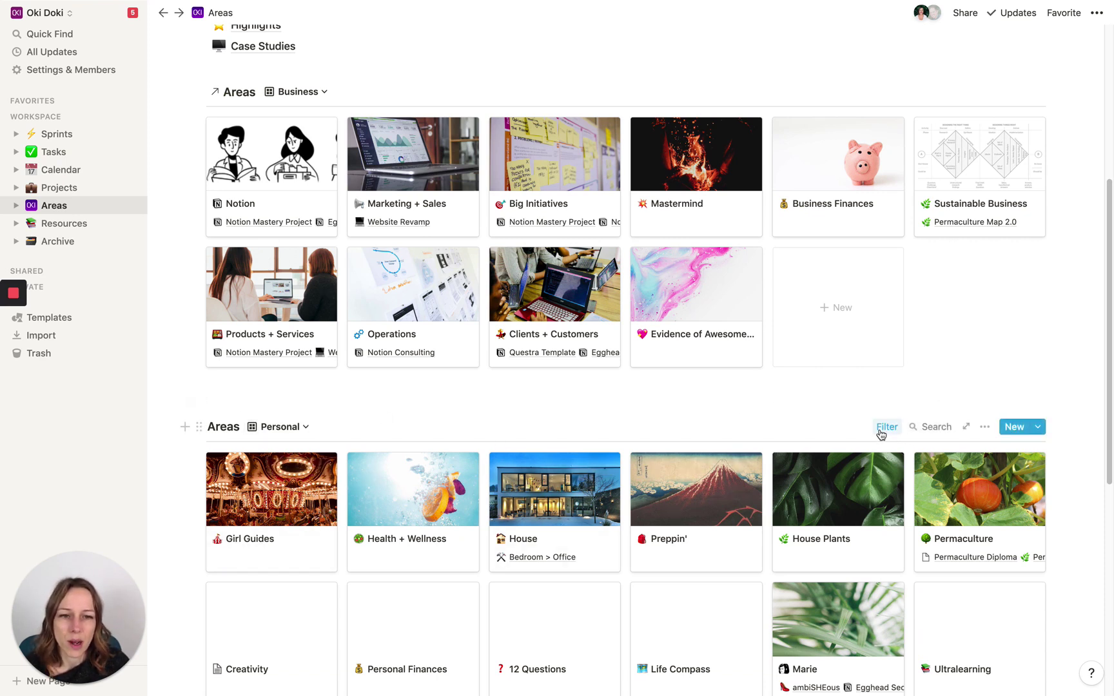
# Copy the link of the Personal areas database and create a linked database from it on the empty line above the People toggle.
pyautogui.click(984, 431)
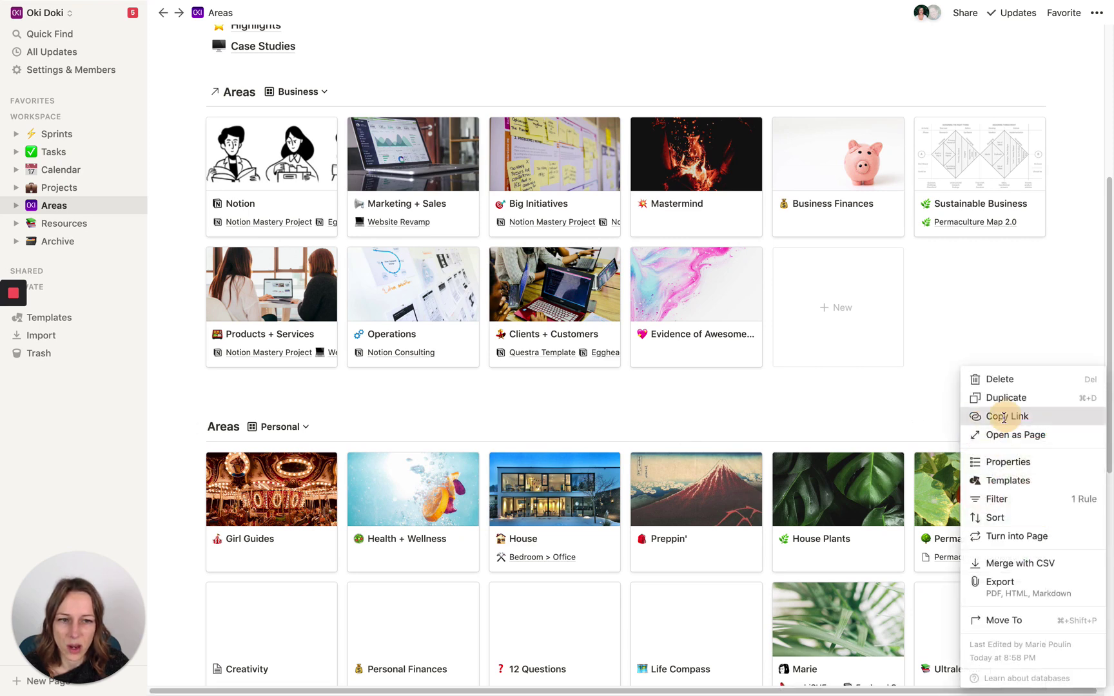
pyautogui.click(948, 416)
pyautogui.scroll(-5, 490, 515)
pyautogui.click(250, 567)
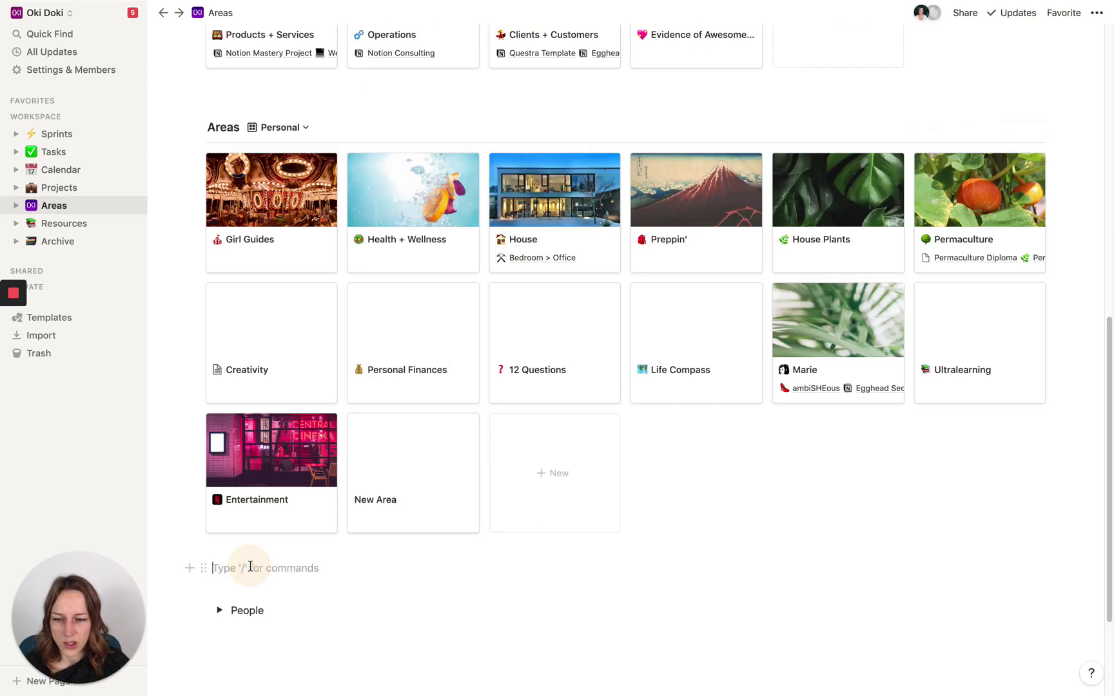
pyautogui.press('super+v')
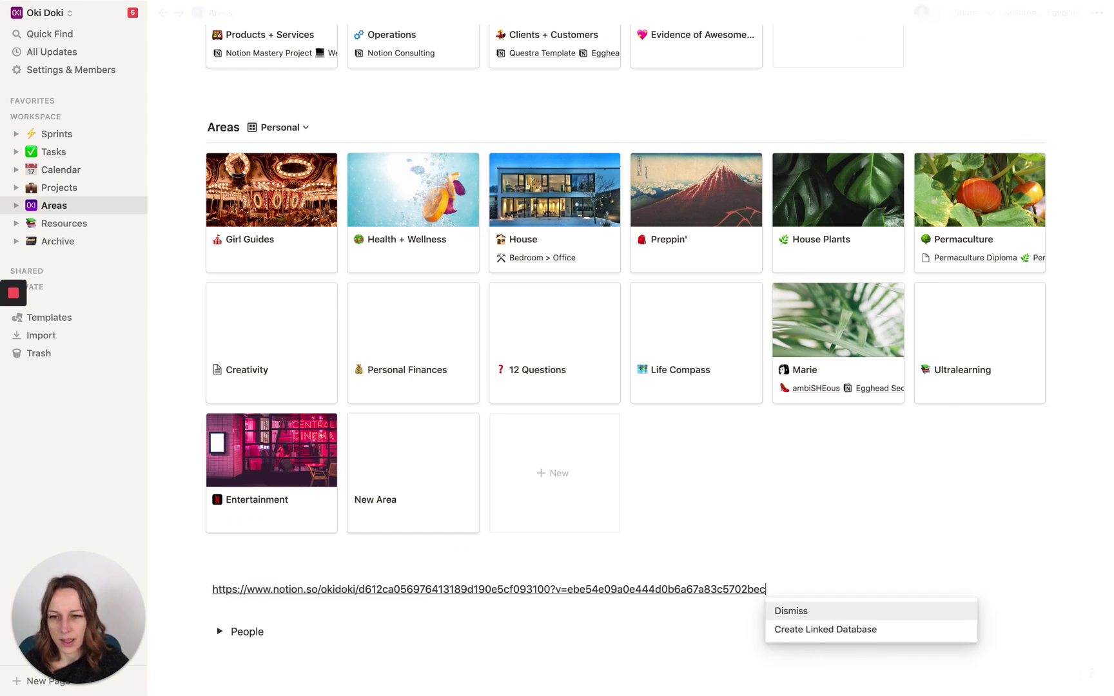
pyautogui.click(902, 629)
pyautogui.scroll(-5, 309, 567)
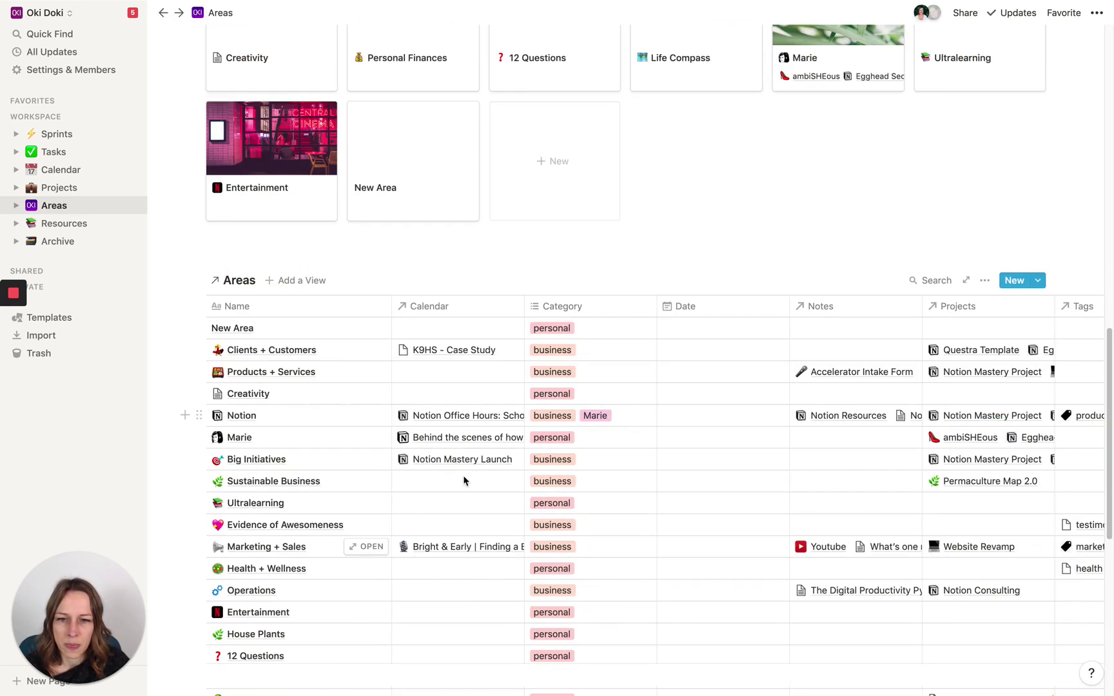
# Add a Gallery view named "gallery" to the new linked Areas database.
pyautogui.click(290, 278)
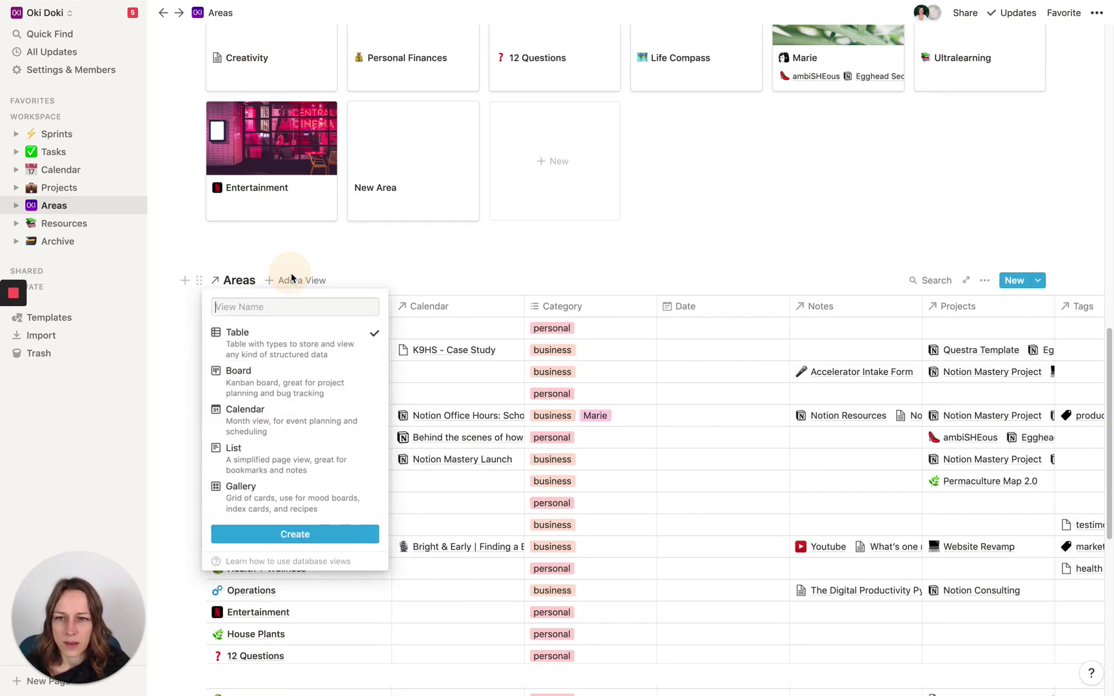
pyautogui.click(310, 495)
pyautogui.write('gallery')
pyautogui.press('Return')
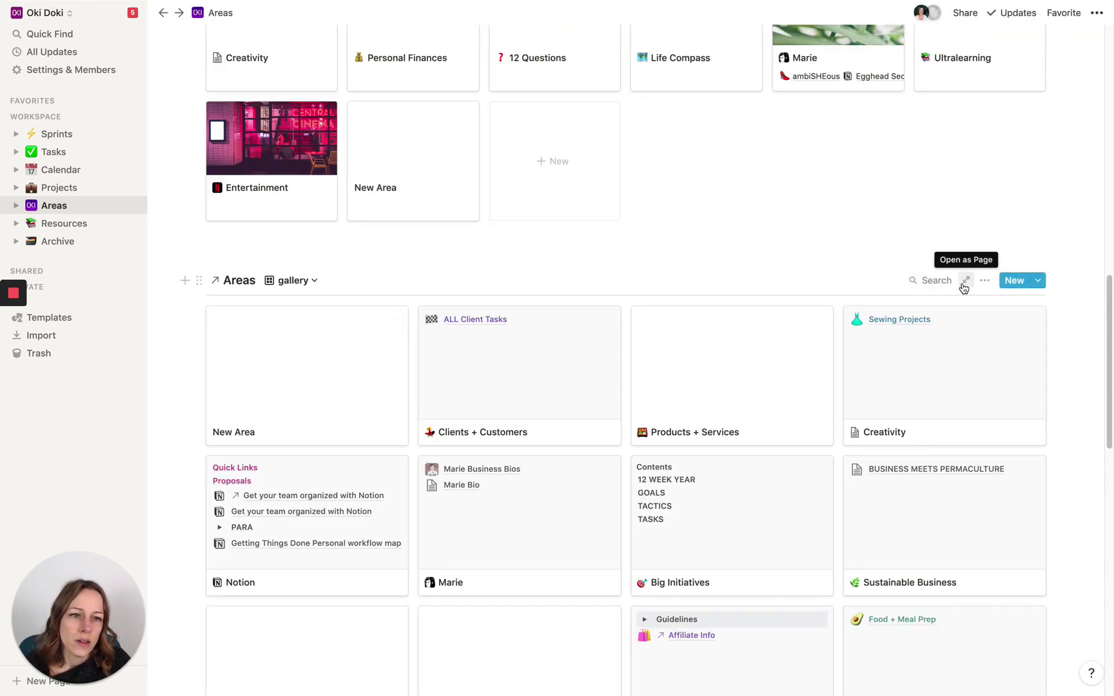
# Set the card preview of the linked Areas gallery to Page Cover.
pyautogui.click(984, 281)
pyautogui.click(1009, 377)
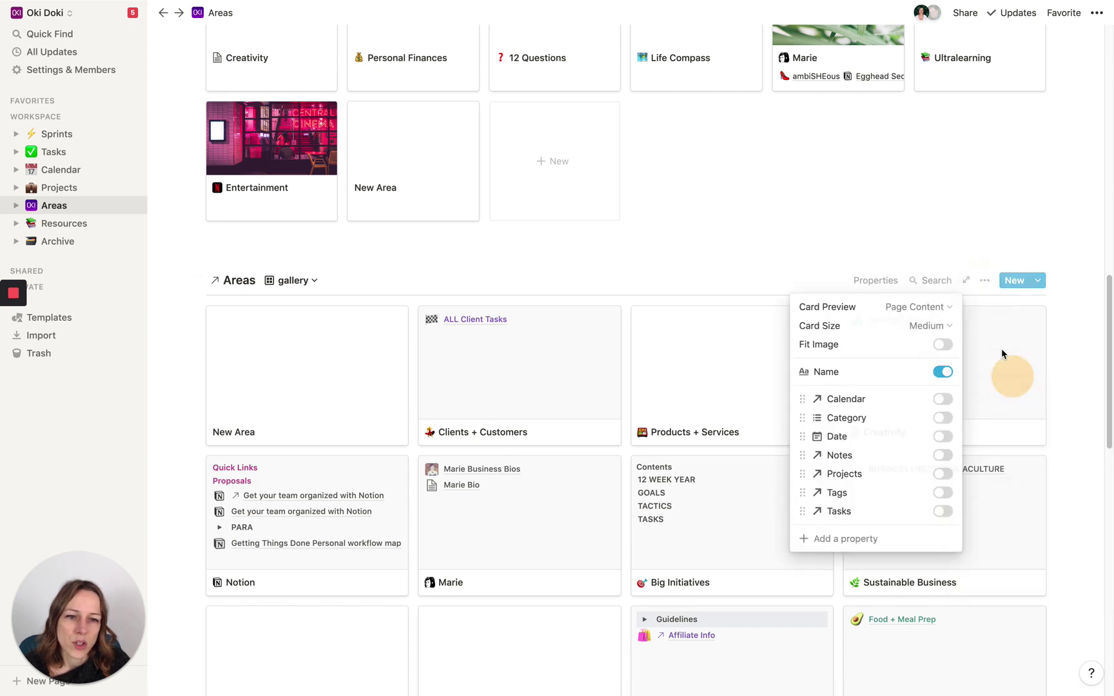
pyautogui.click(915, 308)
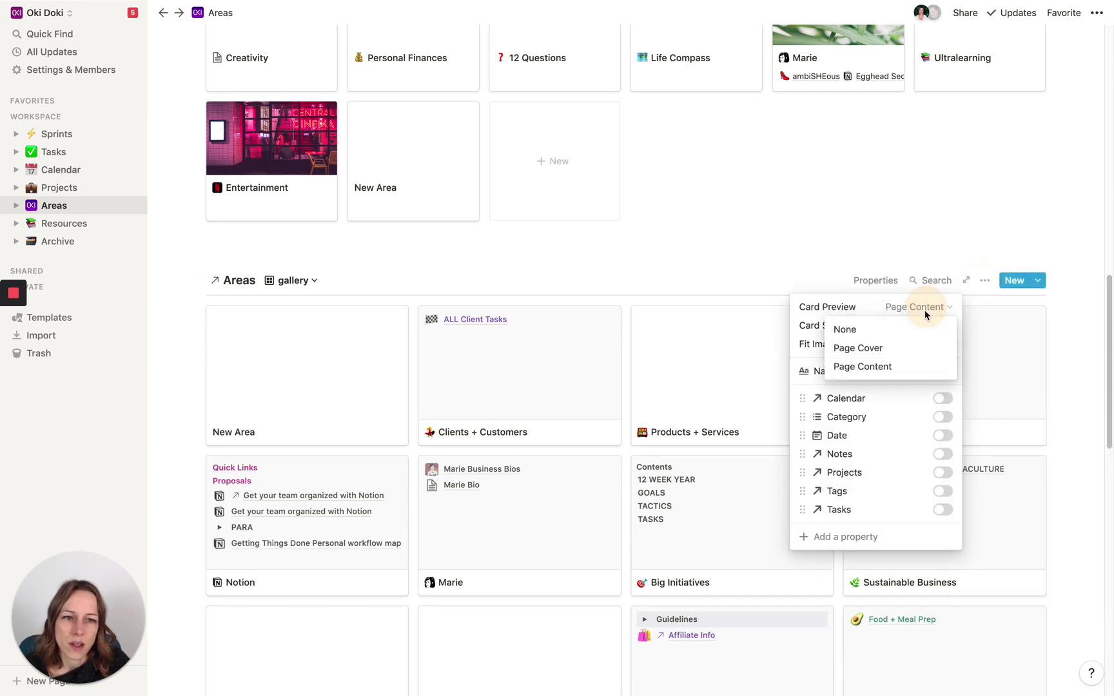
pyautogui.click(909, 347)
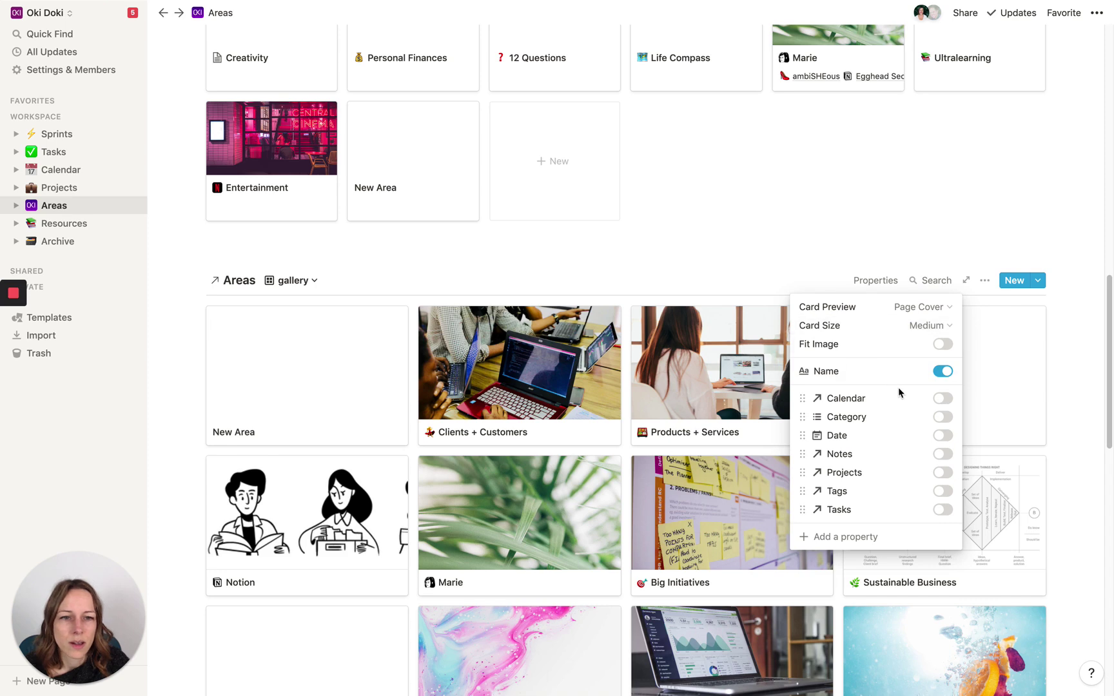
pyautogui.click(977, 290)
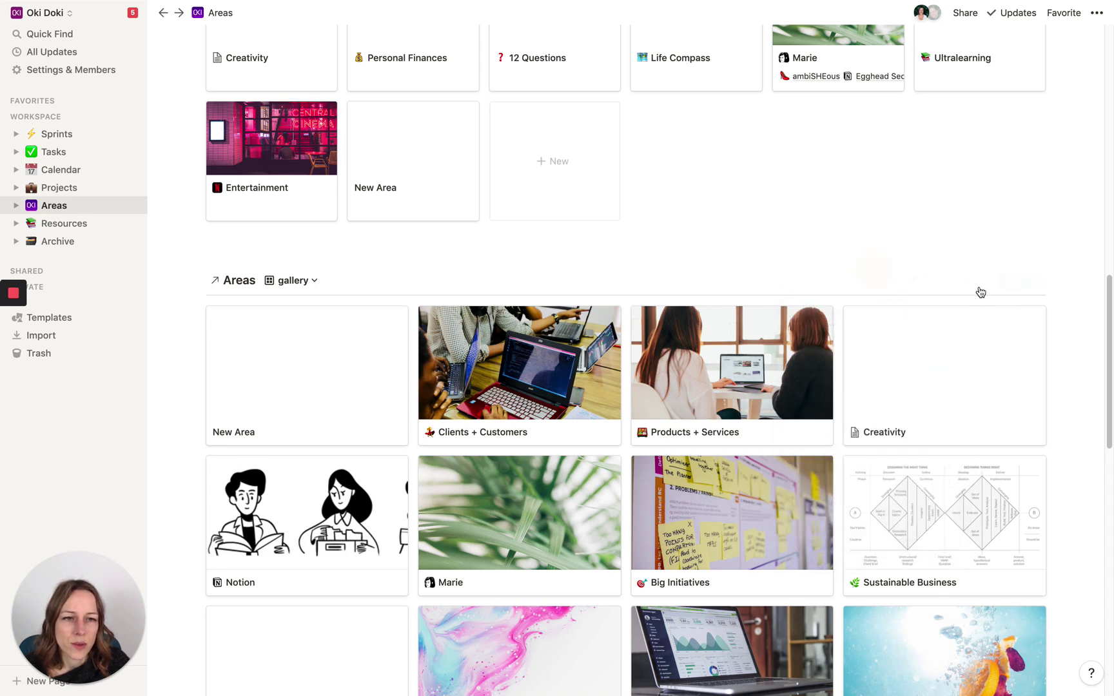
# Add a filter to the linked Areas gallery so that Tags contains "review".
pyautogui.click(983, 280)
pyautogui.click(1007, 423)
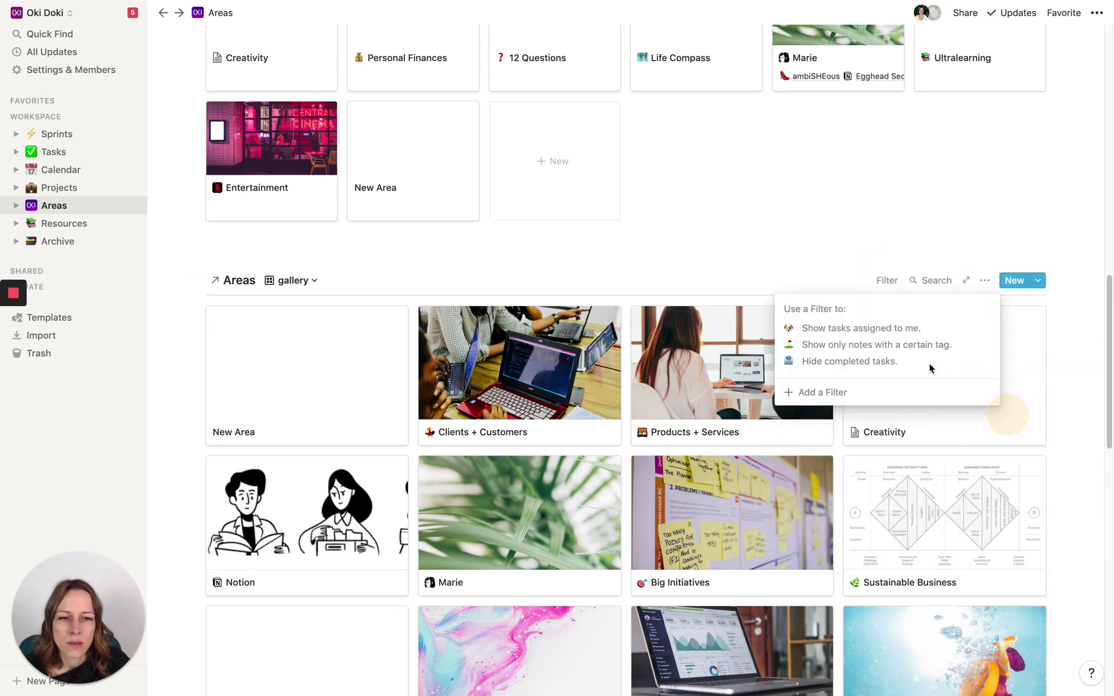
pyautogui.click(870, 392)
pyautogui.click(830, 316)
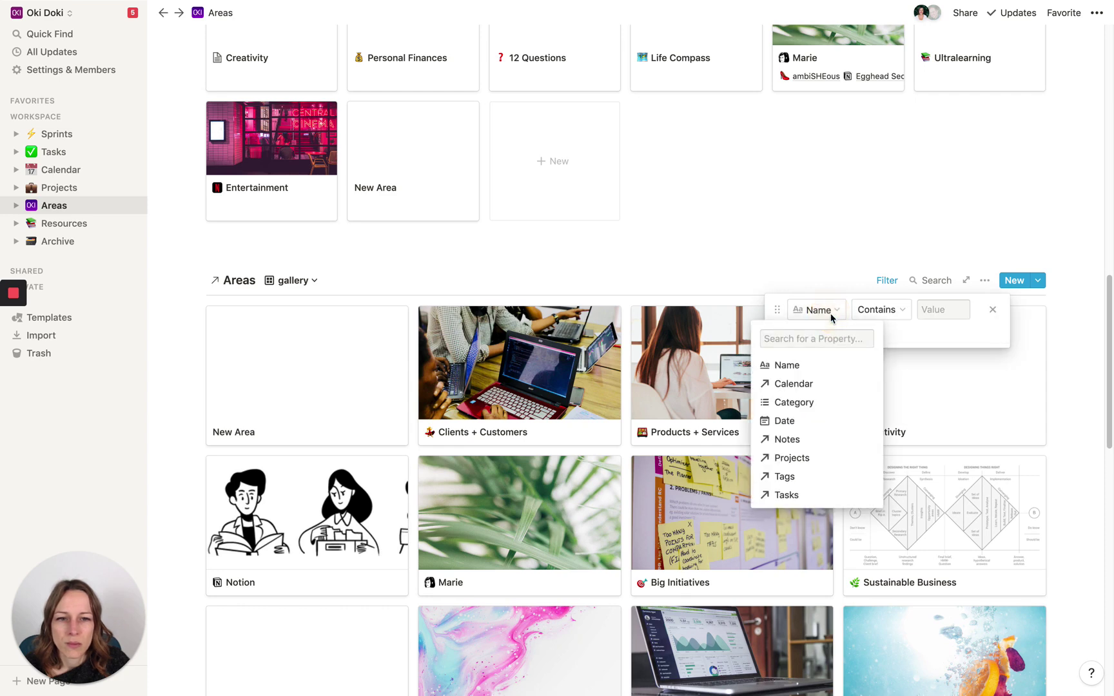
pyautogui.click(785, 477)
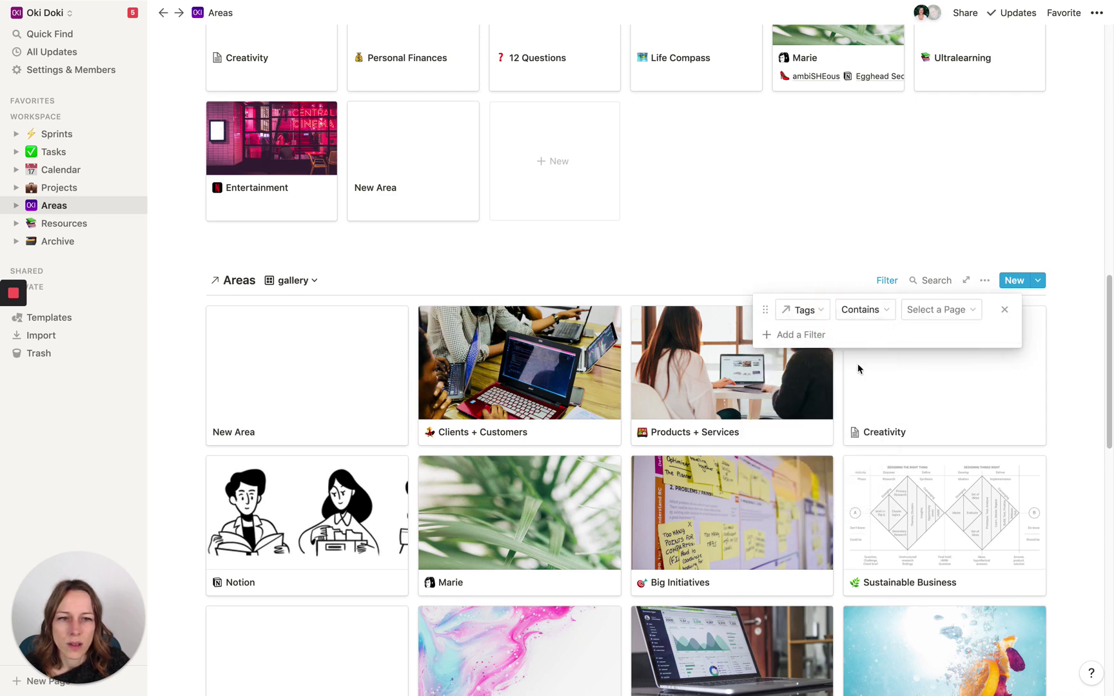
pyautogui.click(927, 314)
pyautogui.click(962, 324)
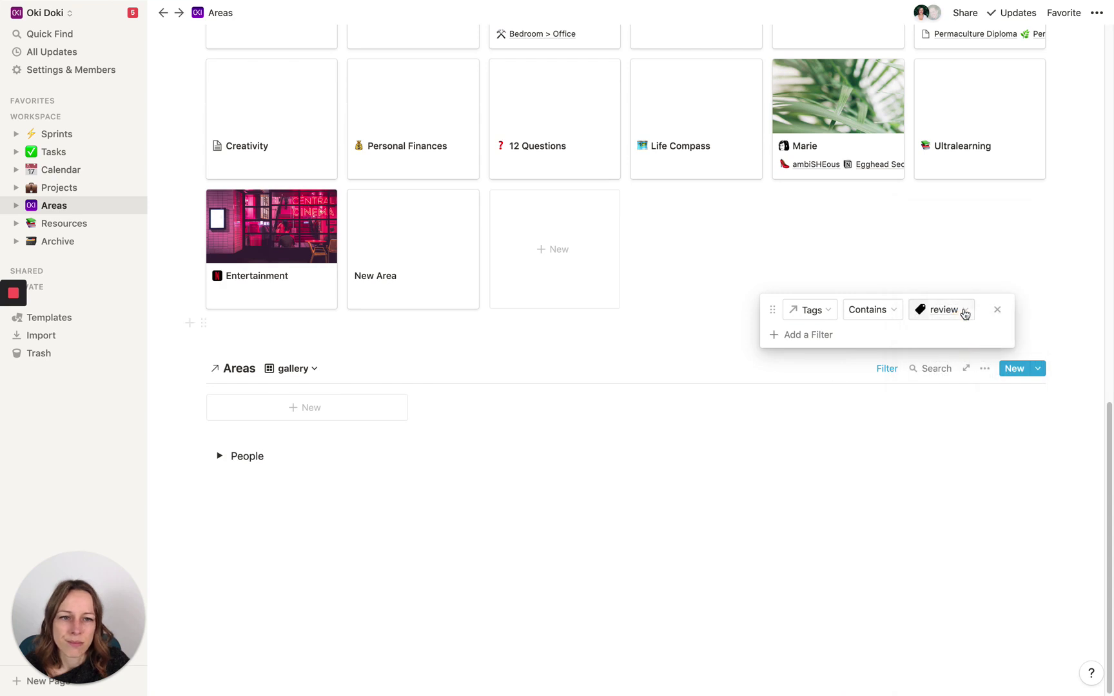
pyautogui.click(869, 577)
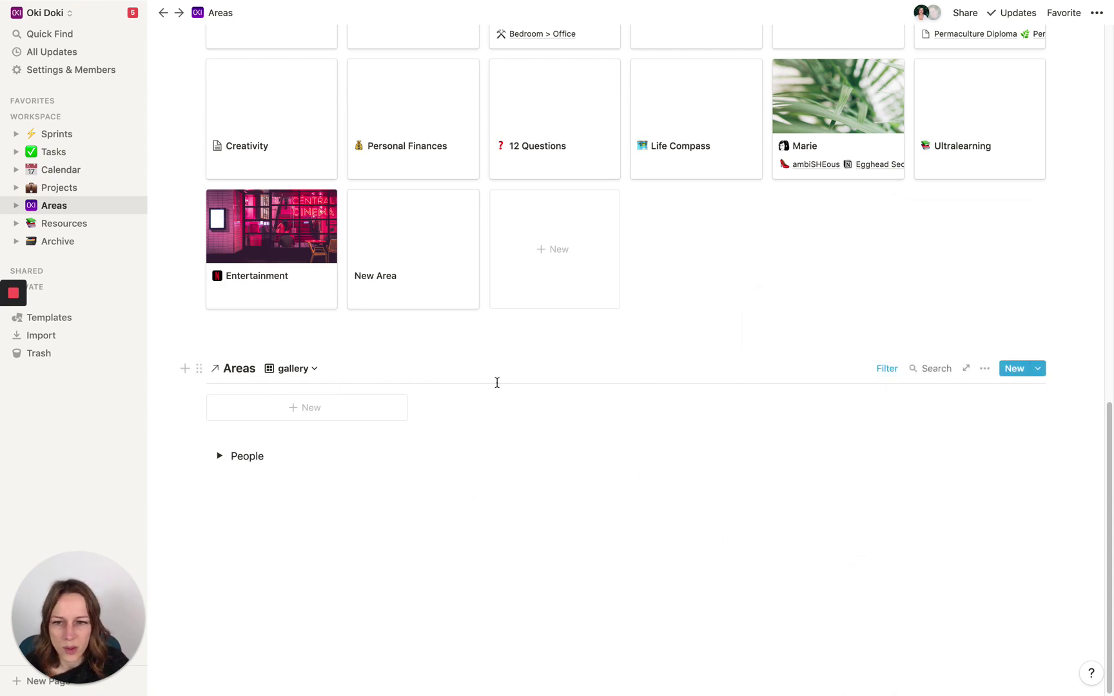
pyautogui.scroll(-1, 589, 406)
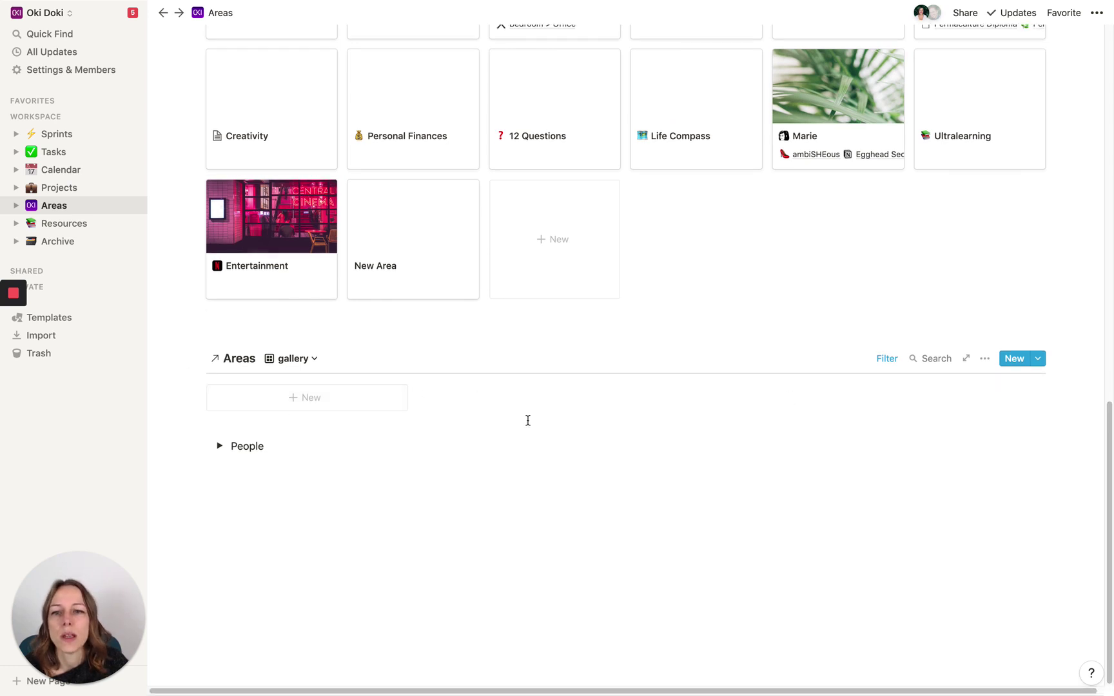
pyautogui.scroll(1, 527, 420)
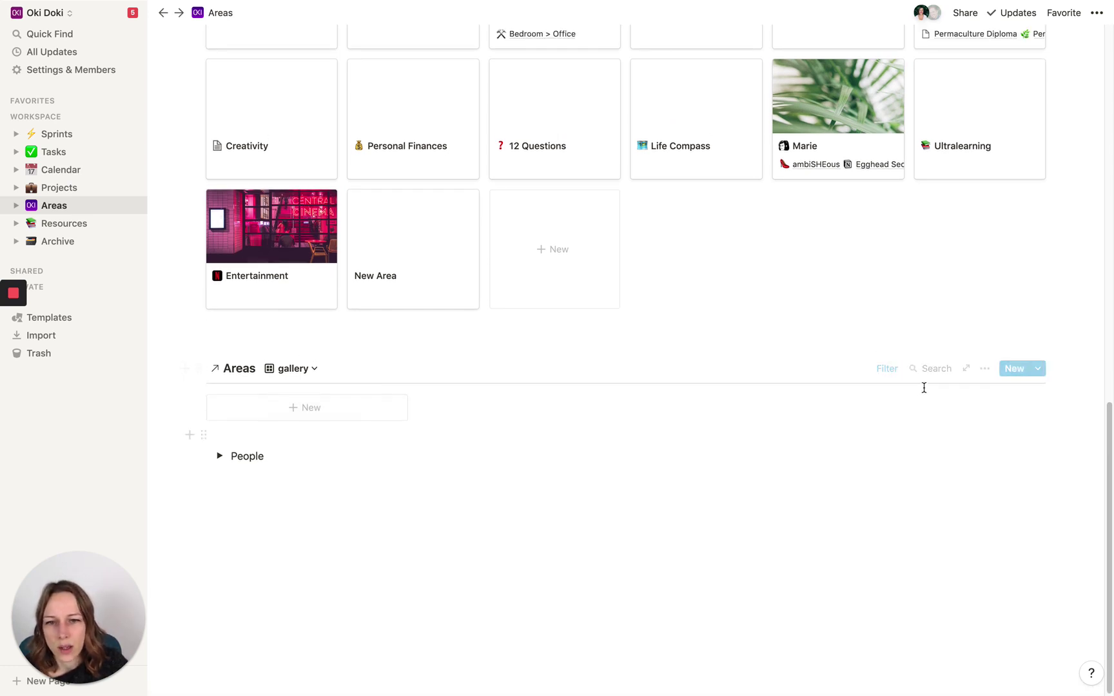
pyautogui.scroll(5, 460, 368)
pyautogui.scroll(5, 600, 241)
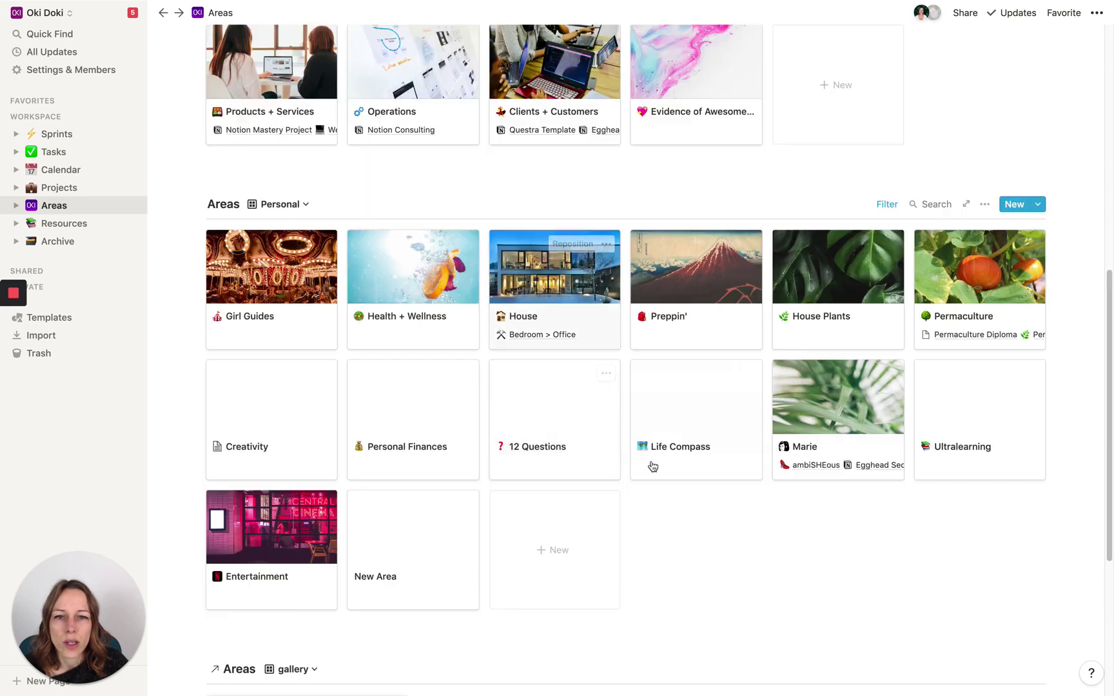
pyautogui.scroll(3, 611, 462)
pyautogui.scroll(-5, 619, 455)
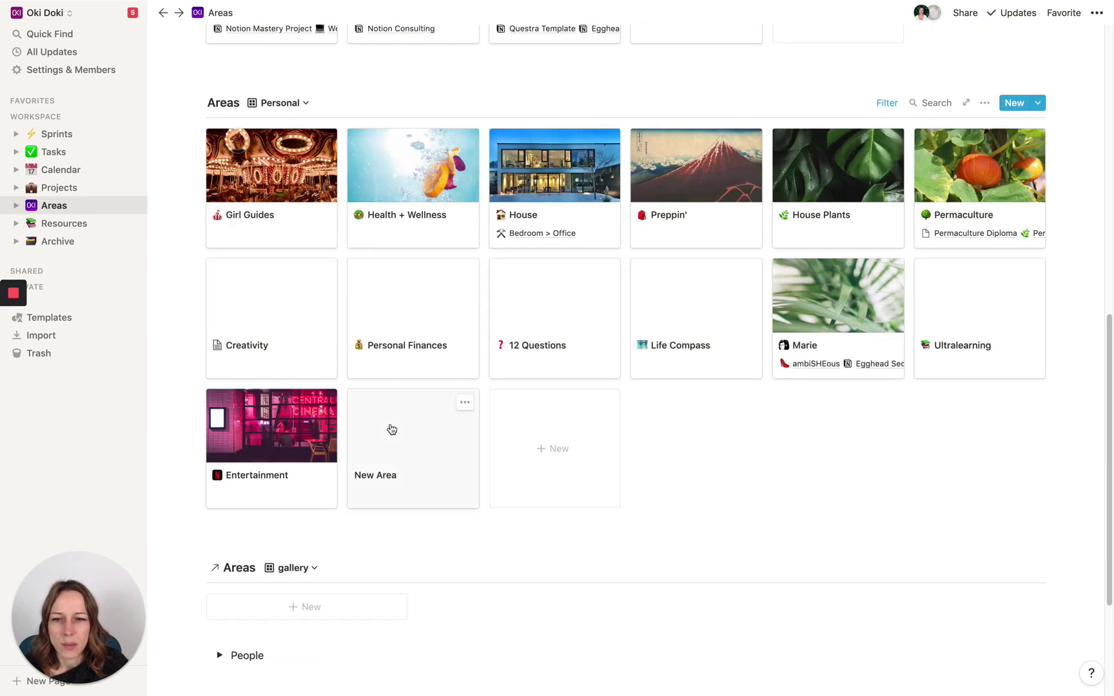
pyautogui.moveTo(392, 430); pyautogui.dragTo(419, 441)
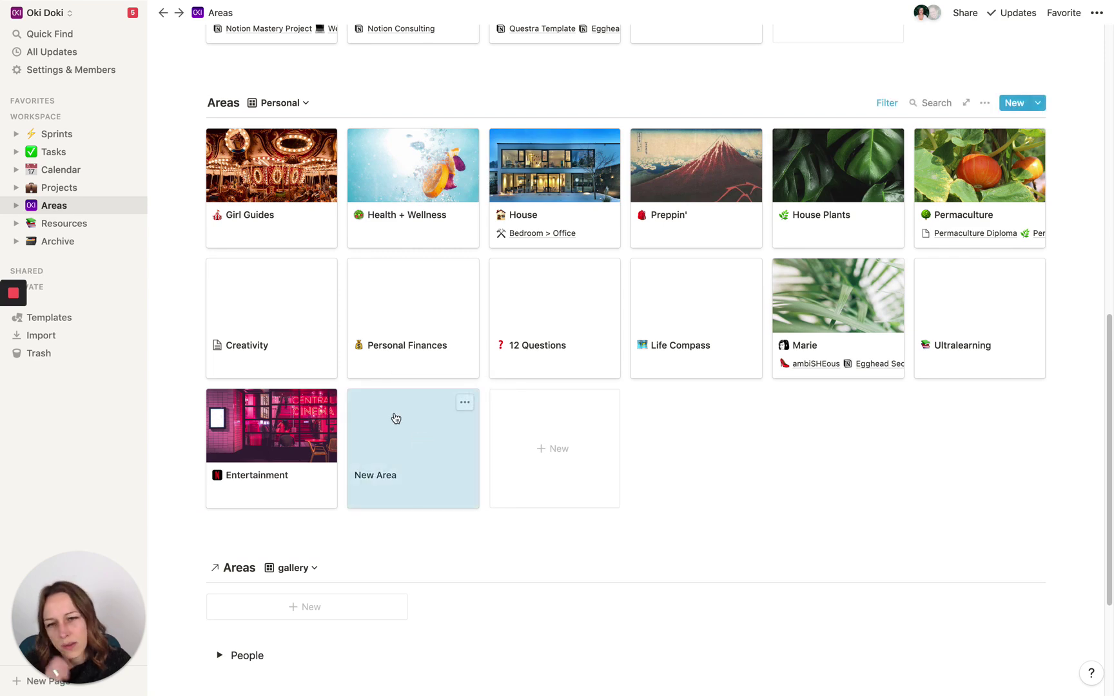
pyautogui.scroll(7, 400, 406)
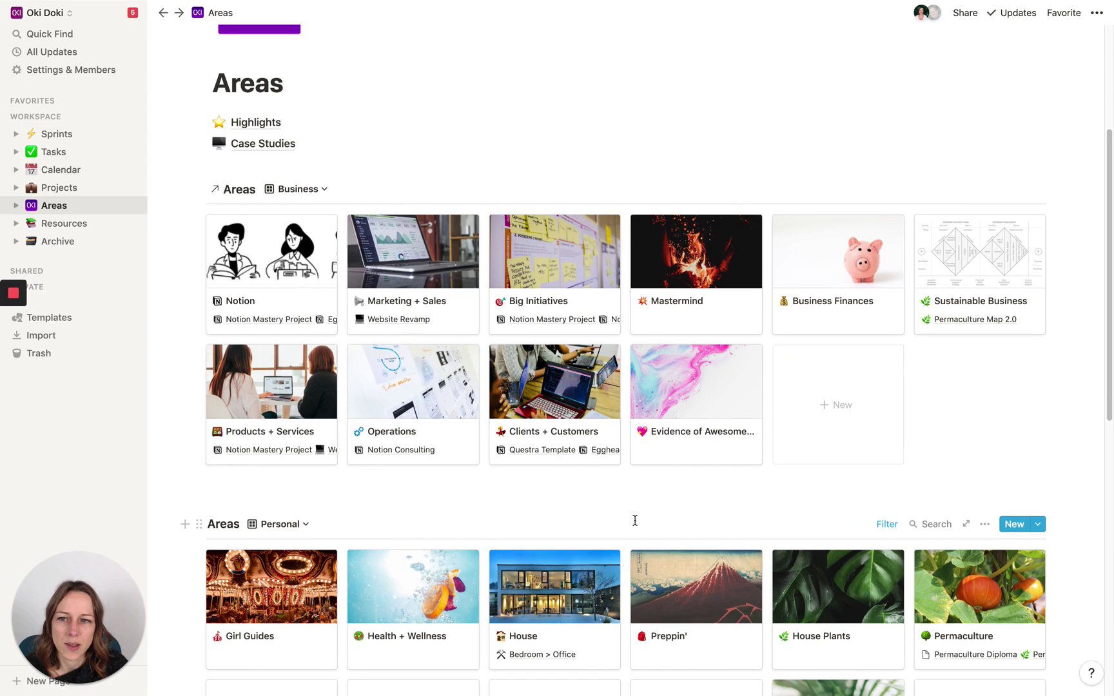
pyautogui.scroll(-1, 634, 519)
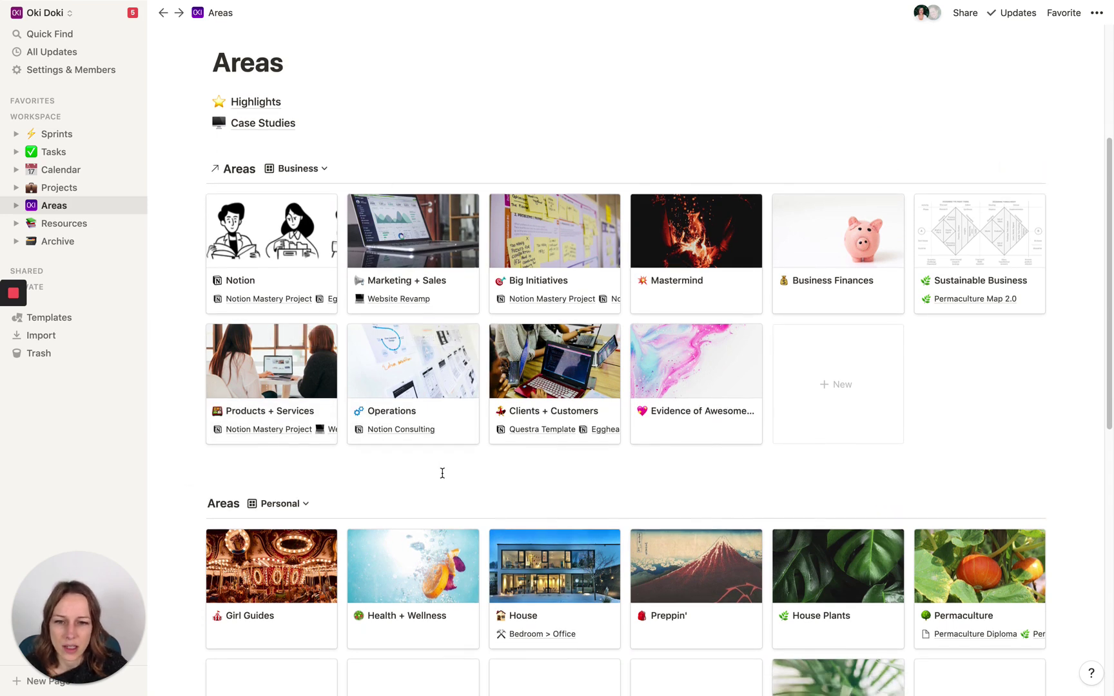
pyautogui.scroll(-1, 442, 470)
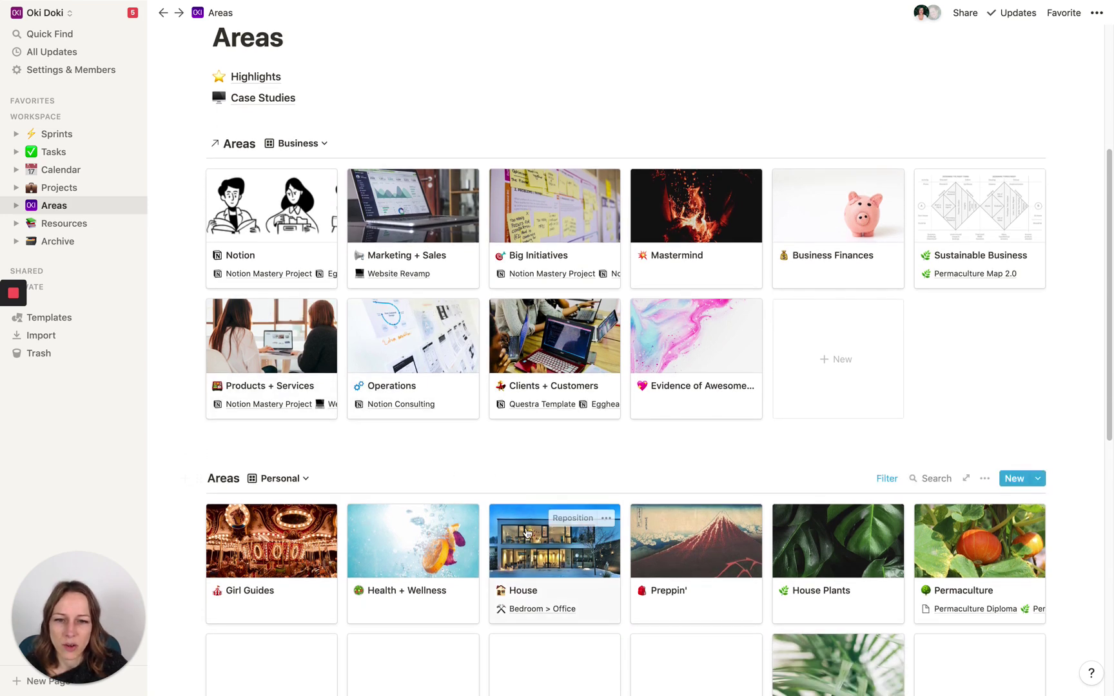
# Open the Bedroom > Office project from the Projects board and examine its relation properties, linked Tasks, House ideas + inspiration gallery and Subprojects table.
pyautogui.click(52, 189)
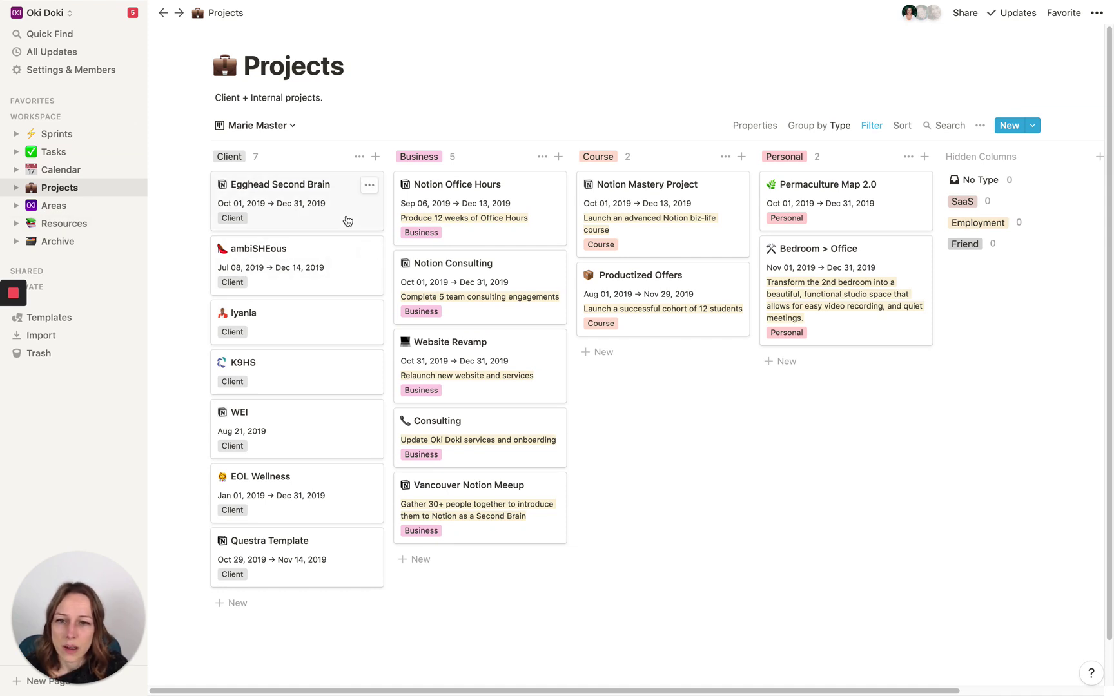
pyautogui.click(885, 254)
pyautogui.scroll(-3, 615, 316)
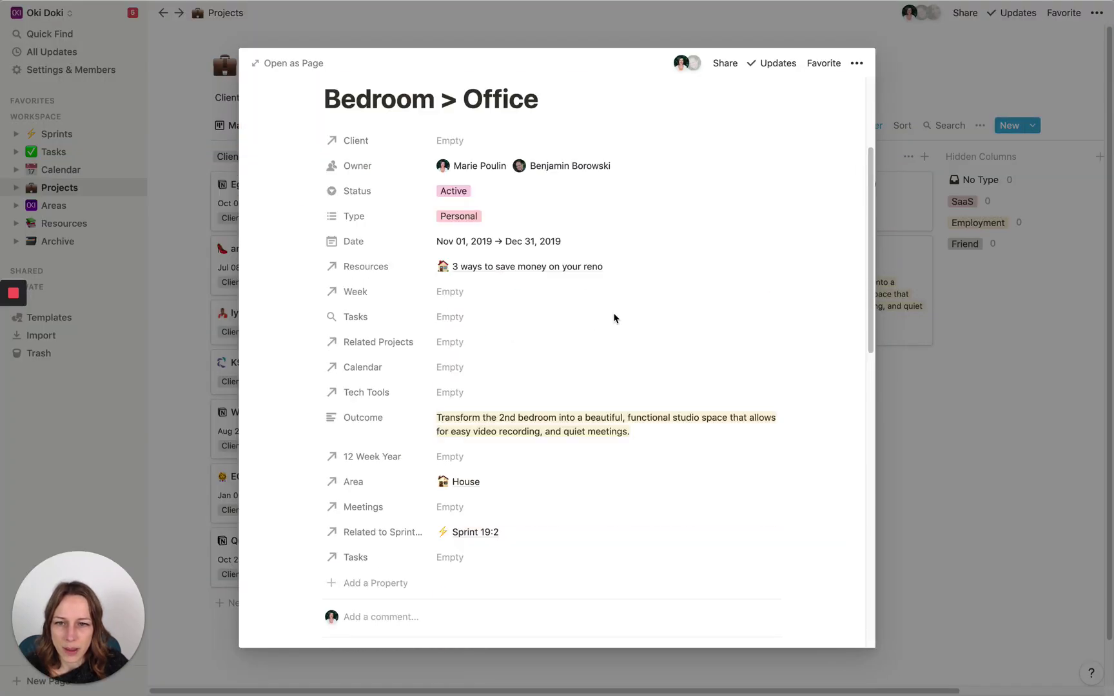
pyautogui.scroll(-10, 617, 322)
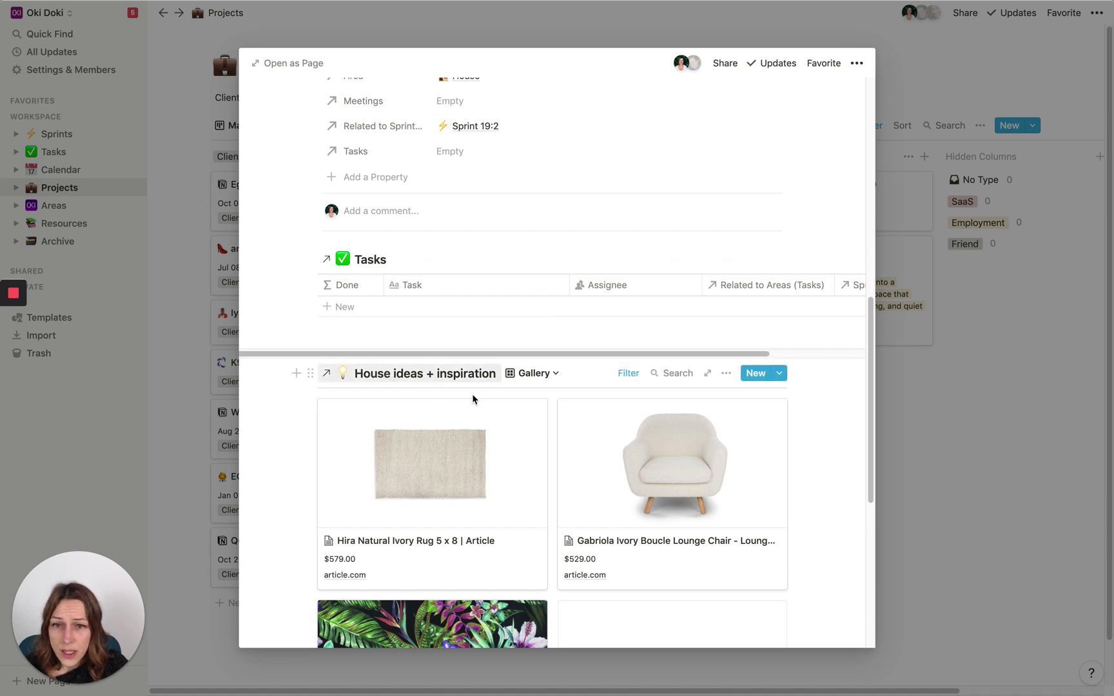
pyautogui.scroll(3, 448, 390)
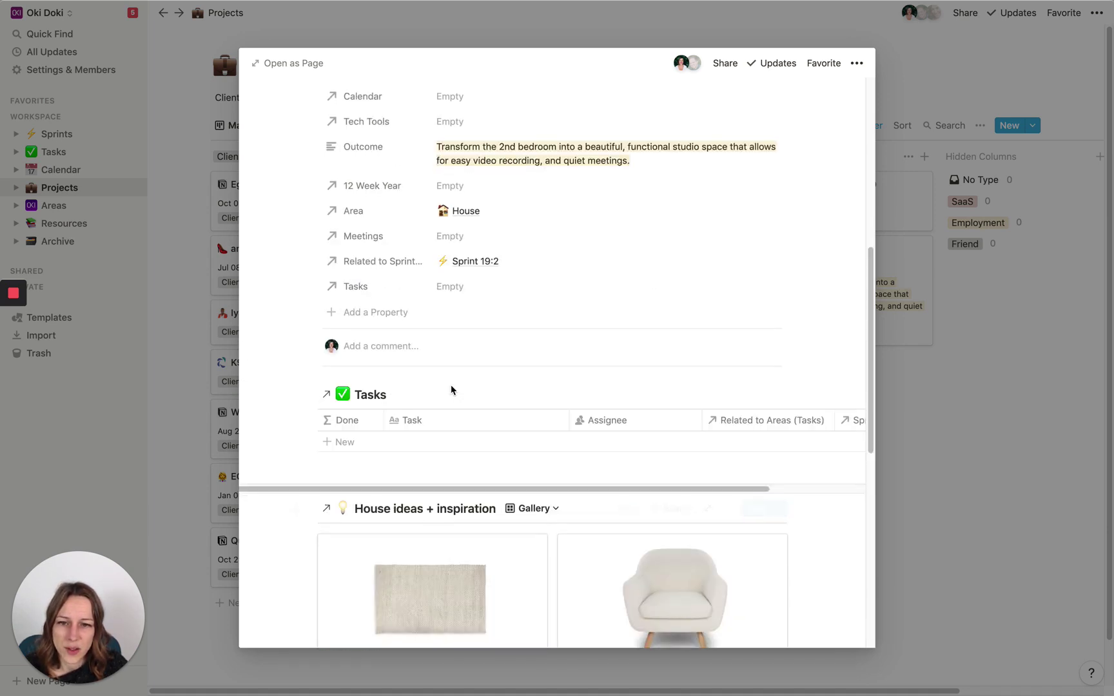
pyautogui.scroll(-3, 489, 400)
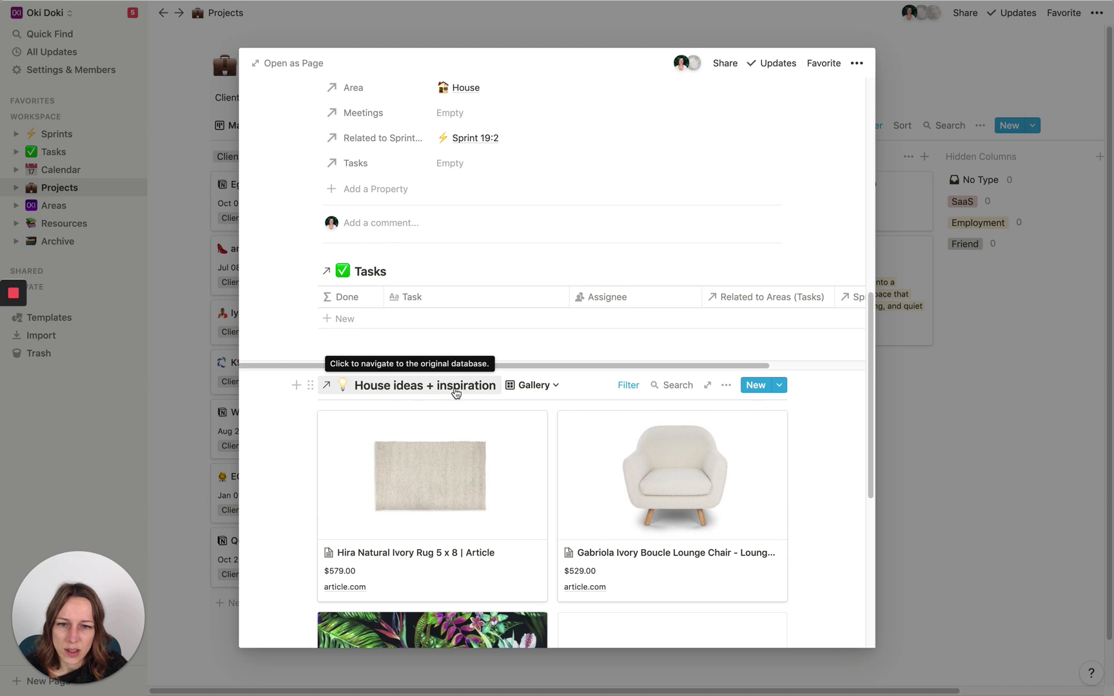
pyautogui.scroll(-5, 455, 394)
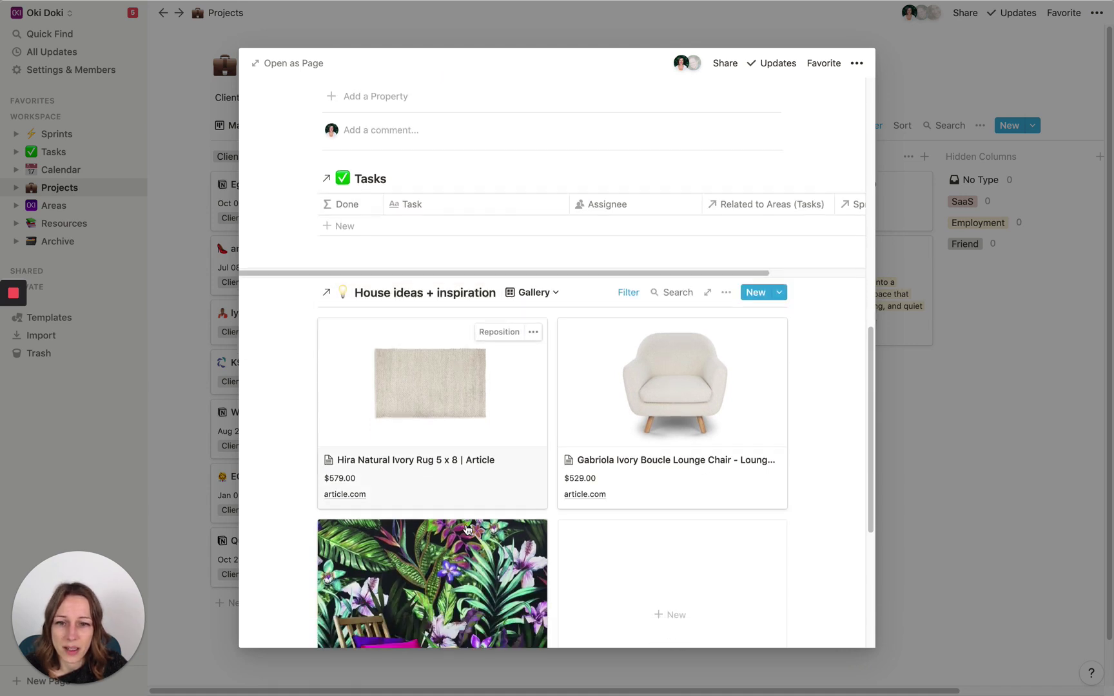
pyautogui.scroll(-3, 473, 524)
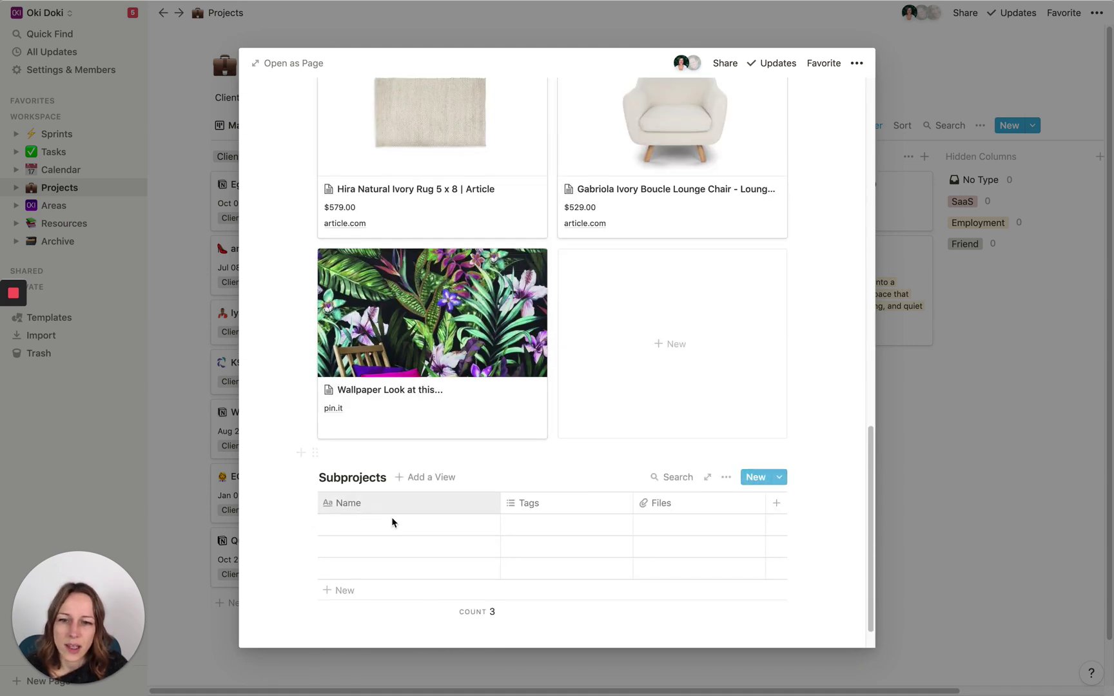
pyautogui.scroll(6, 440, 497)
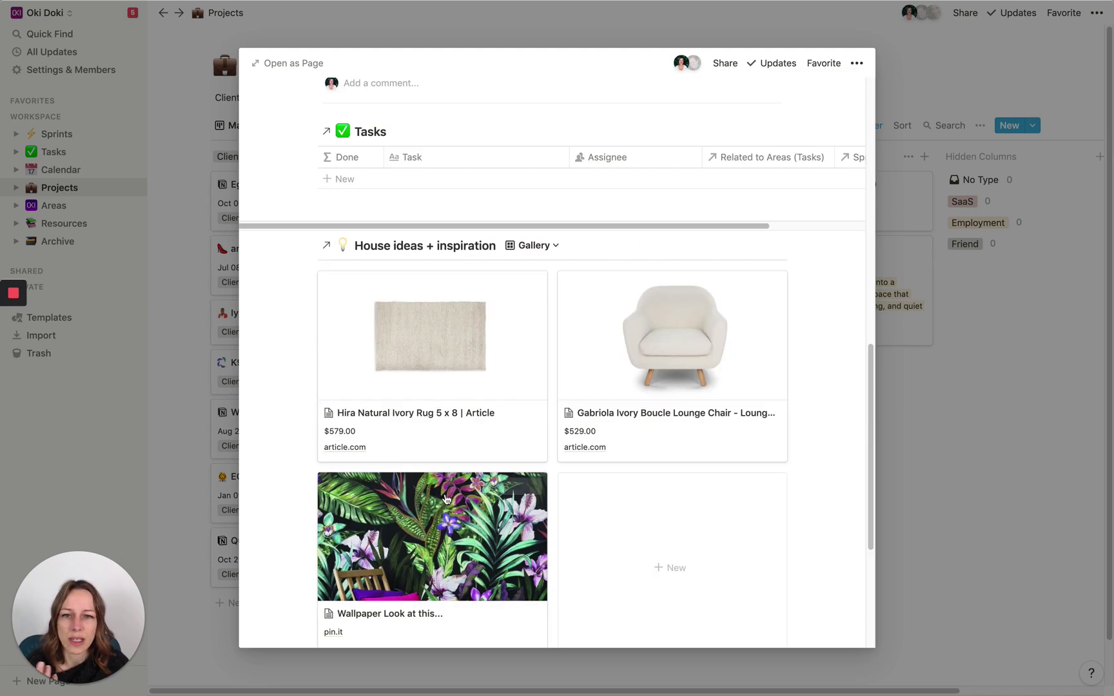
pyautogui.scroll(12, 446, 498)
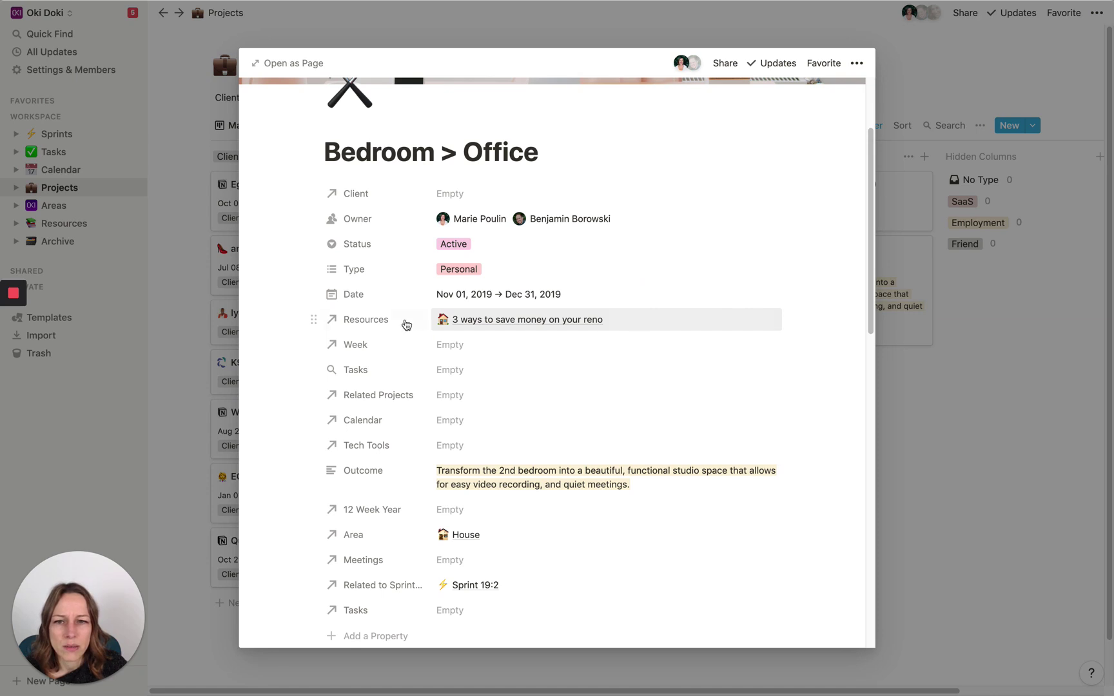
pyautogui.scroll(-2, 664, 397)
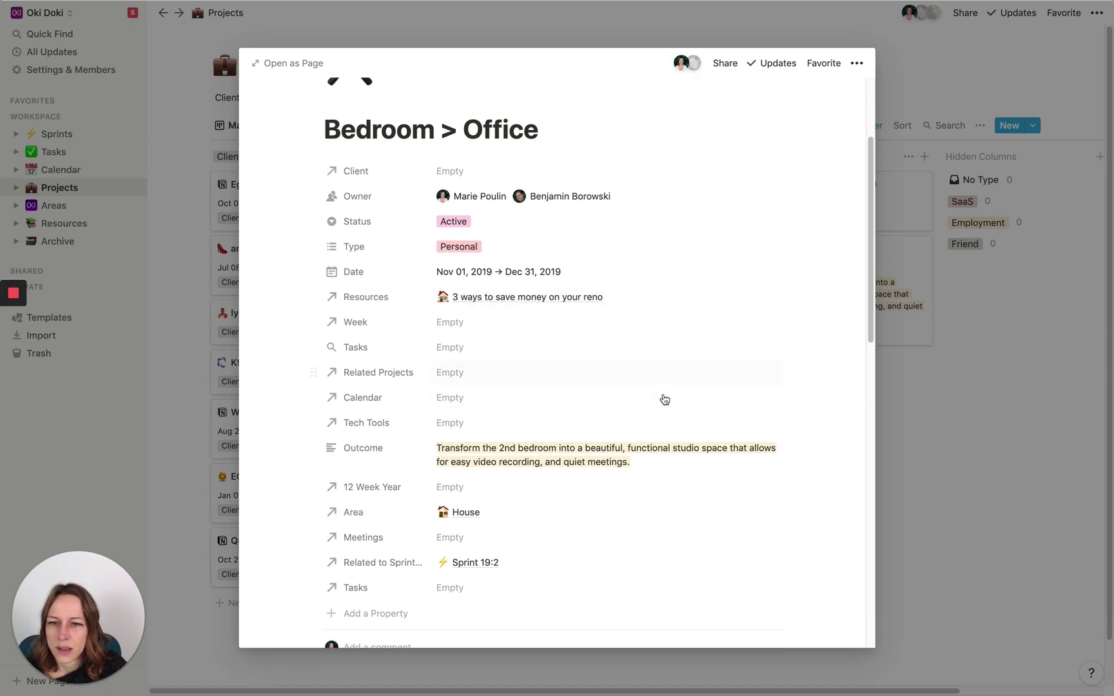
# Open the page picker of the Tasks relation in the Bedroom > Office project, dismiss it and close the project.
pyautogui.click(488, 566)
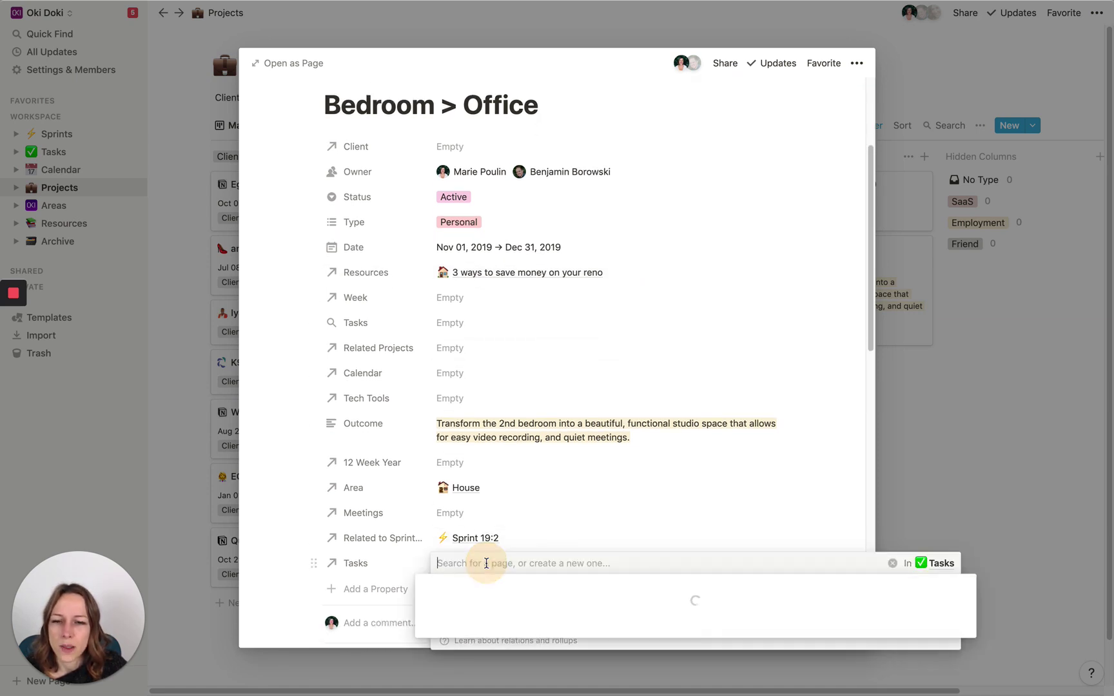
pyautogui.click(303, 576)
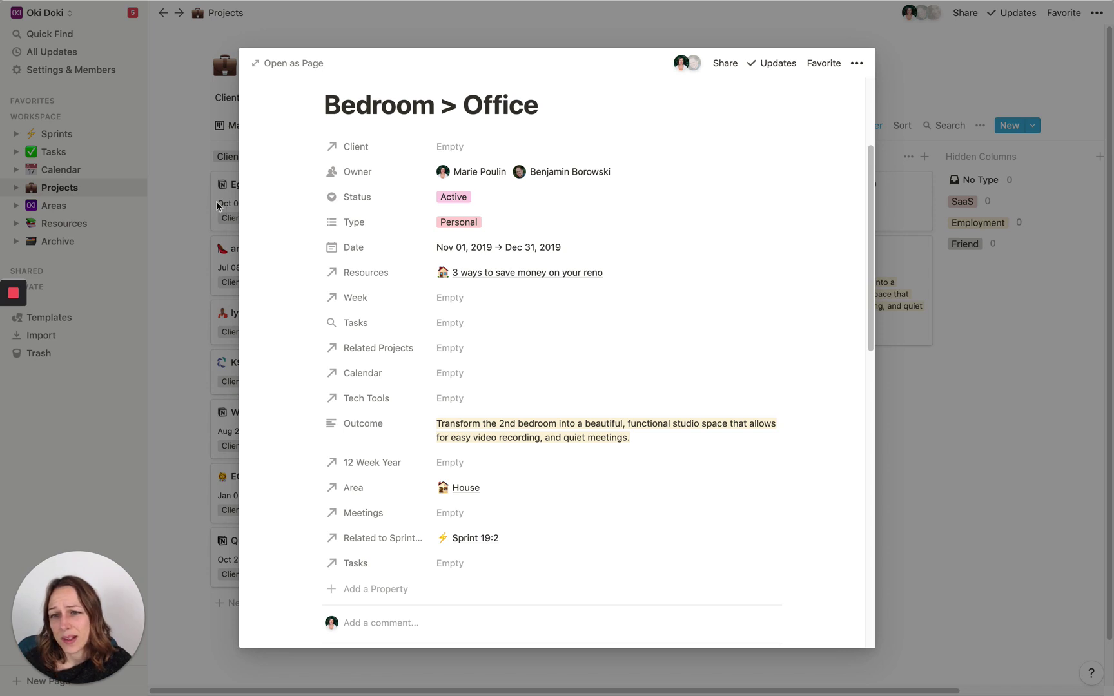
pyautogui.click(184, 188)
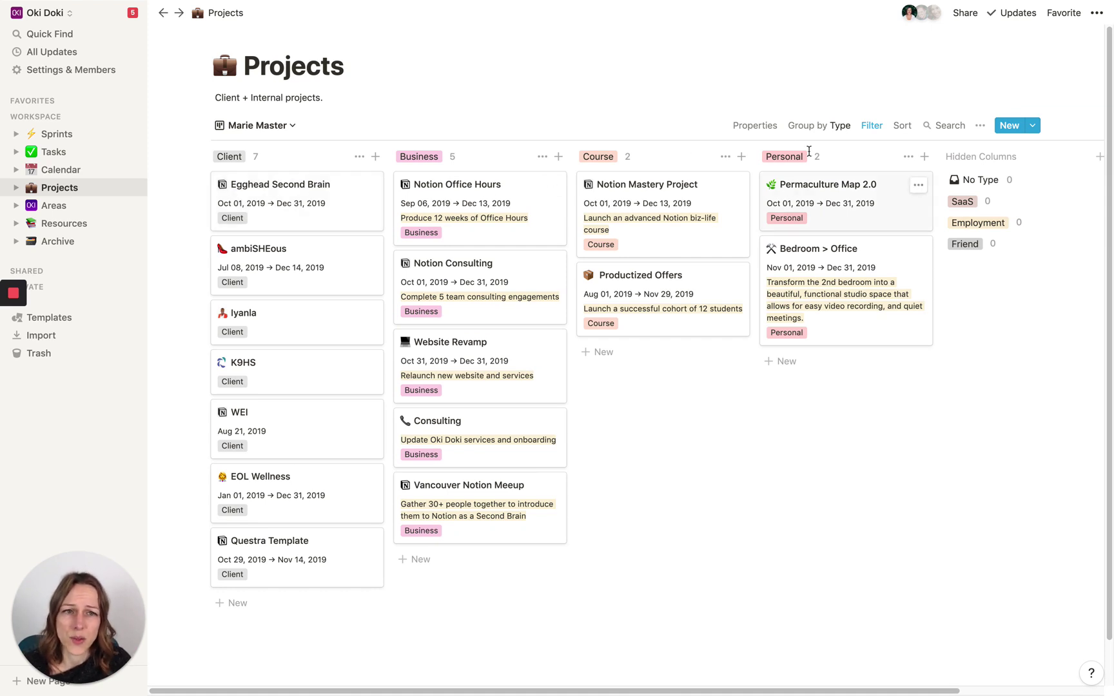
# Show the Tasks relation property on the Projects board's cards and look over the tasks listed under each project.
pyautogui.click(764, 126)
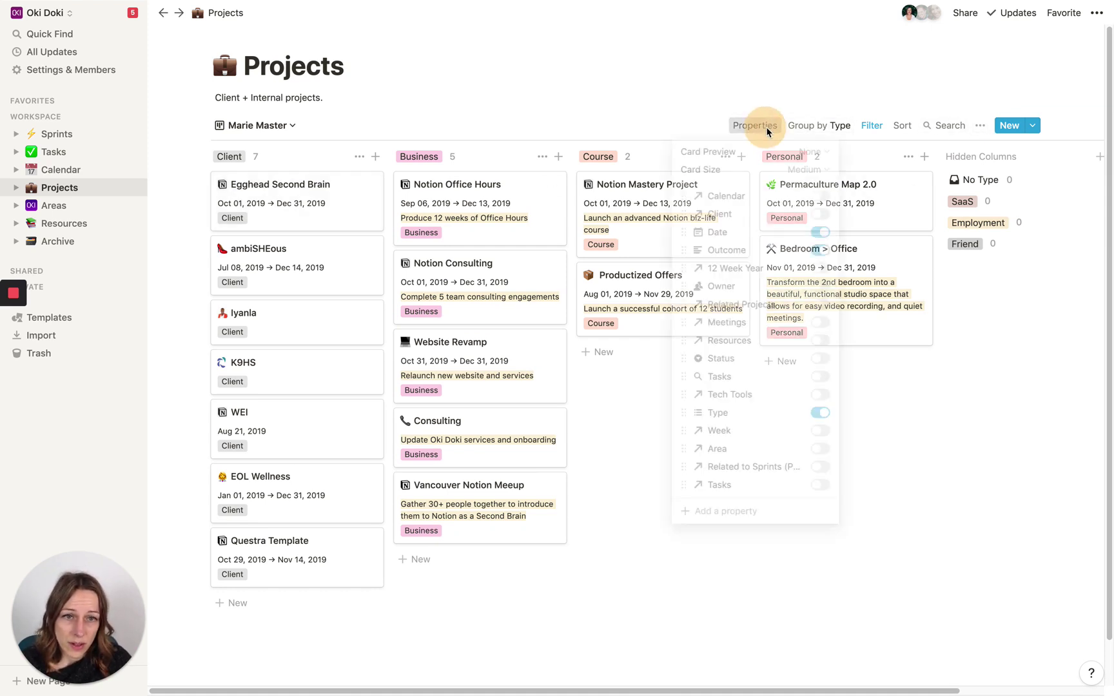
pyautogui.click(824, 494)
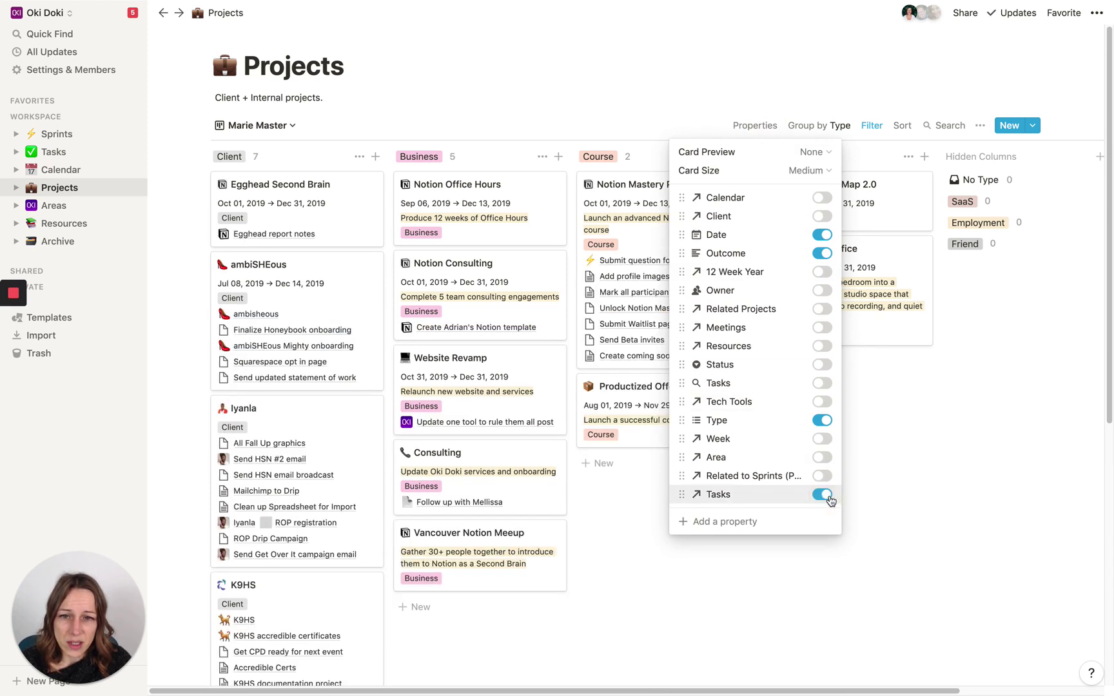
pyautogui.click(882, 511)
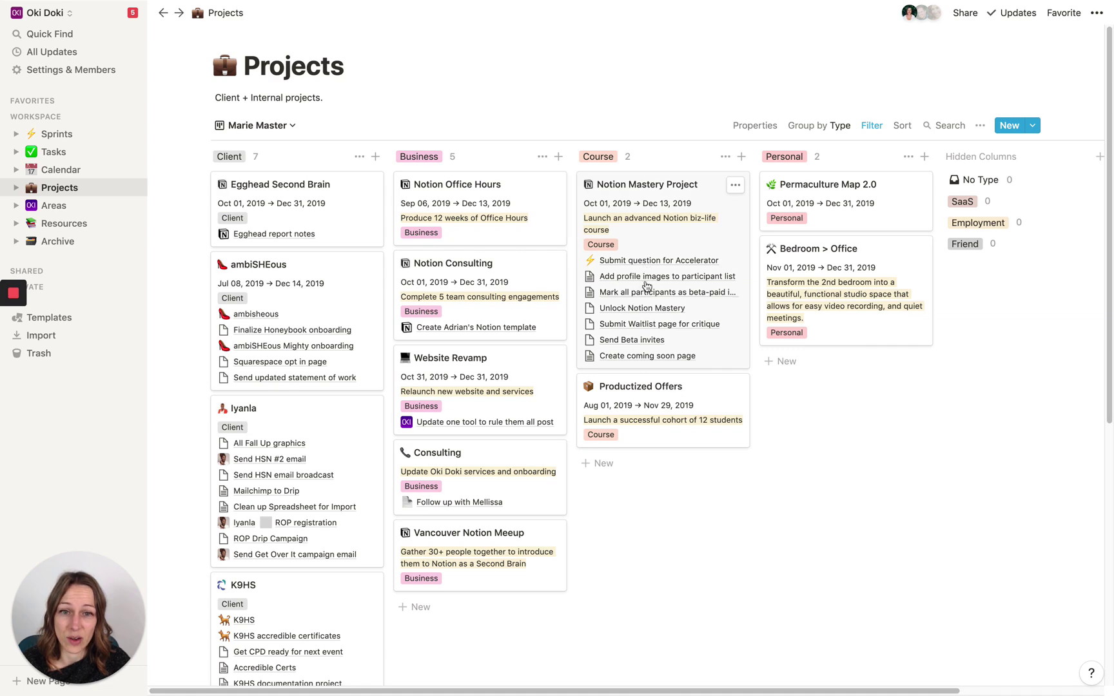
pyautogui.scroll(-3, 490, 451)
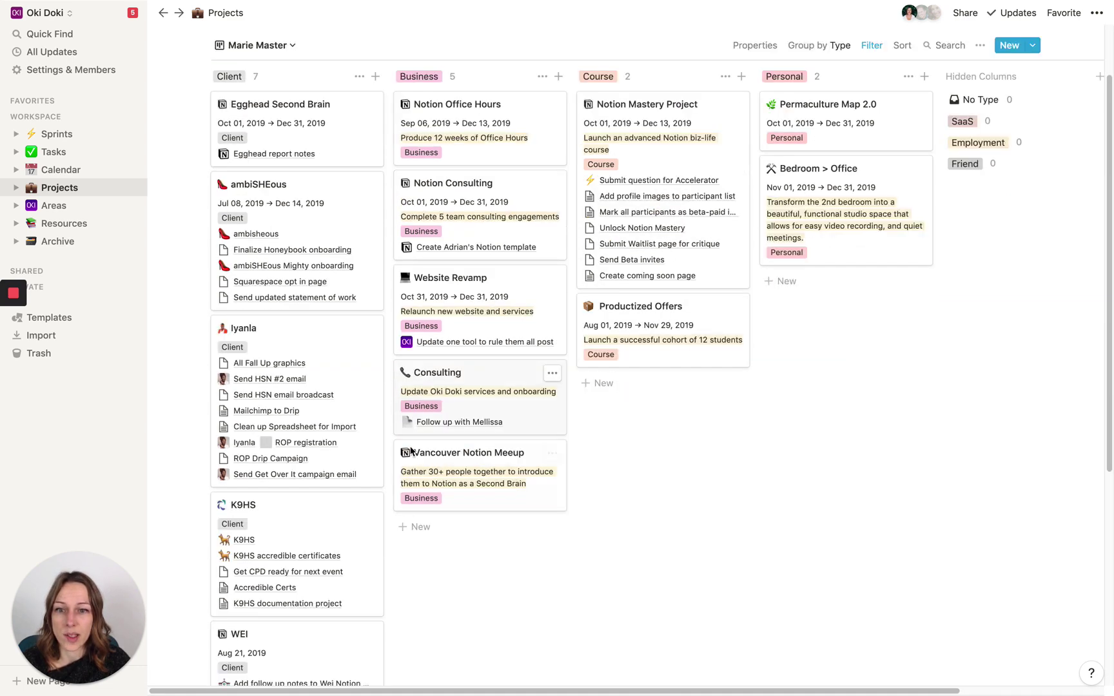
pyautogui.scroll(-4, 418, 485)
pyautogui.scroll(7, 400, 493)
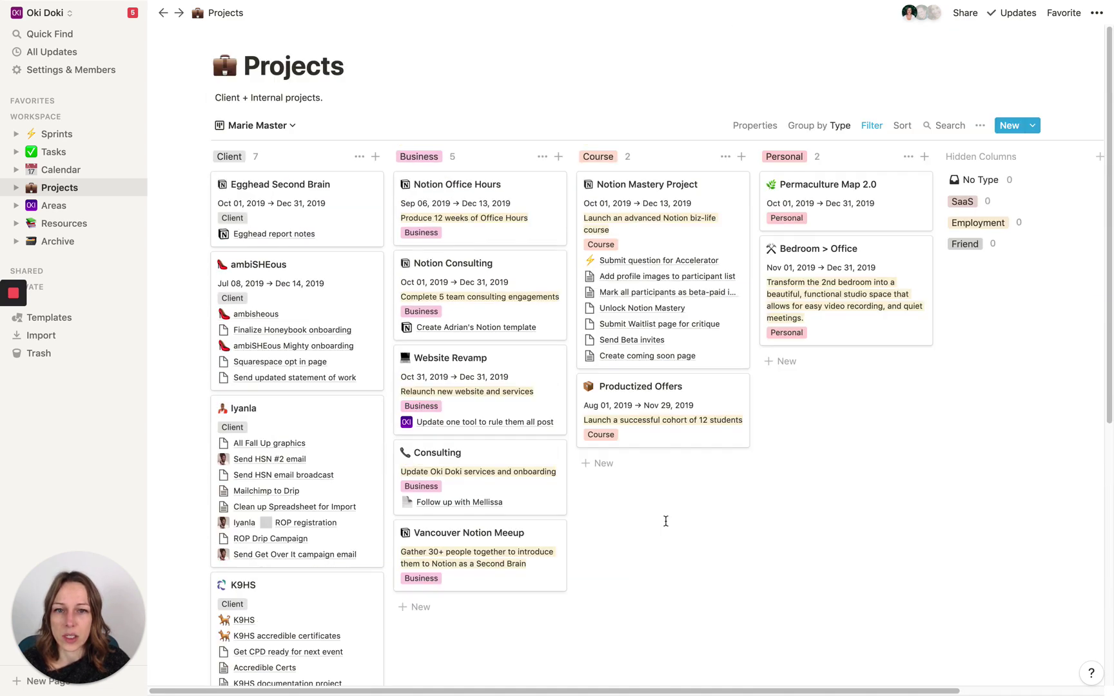